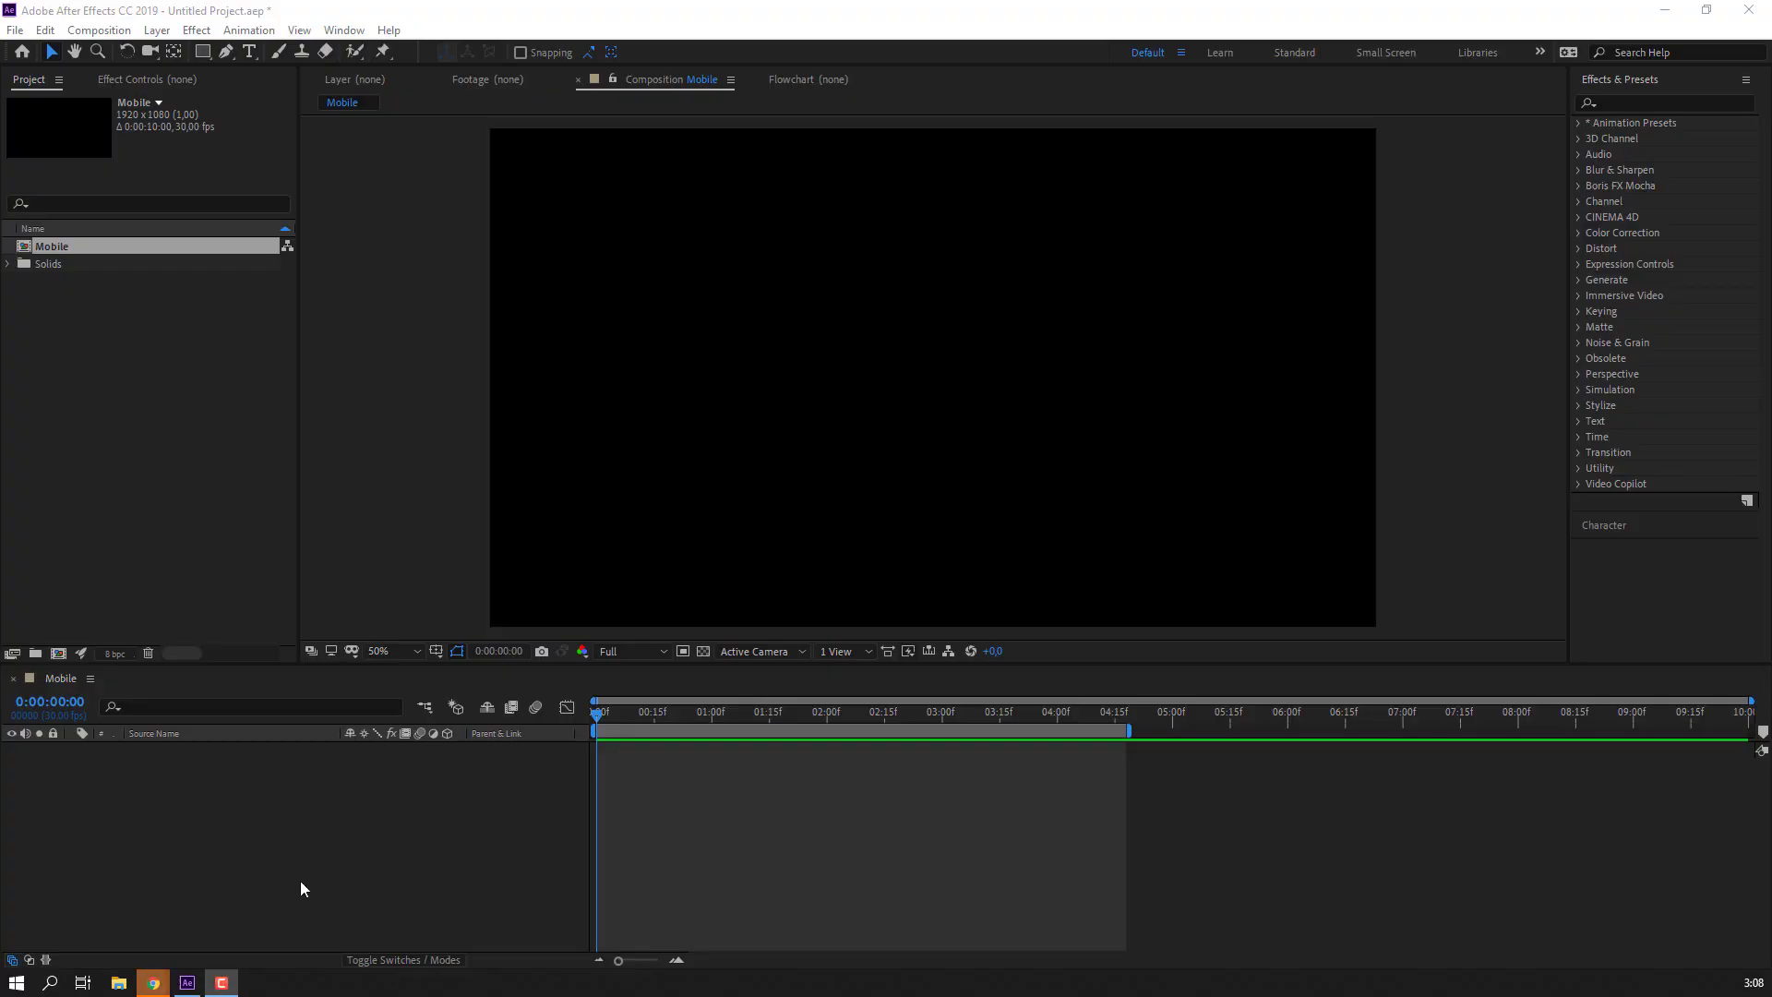
Add a white 1920×1080 solid layer named 'Element 3D' to the Mobile composition.
right_click(301, 881)
mouse_move(508, 679)
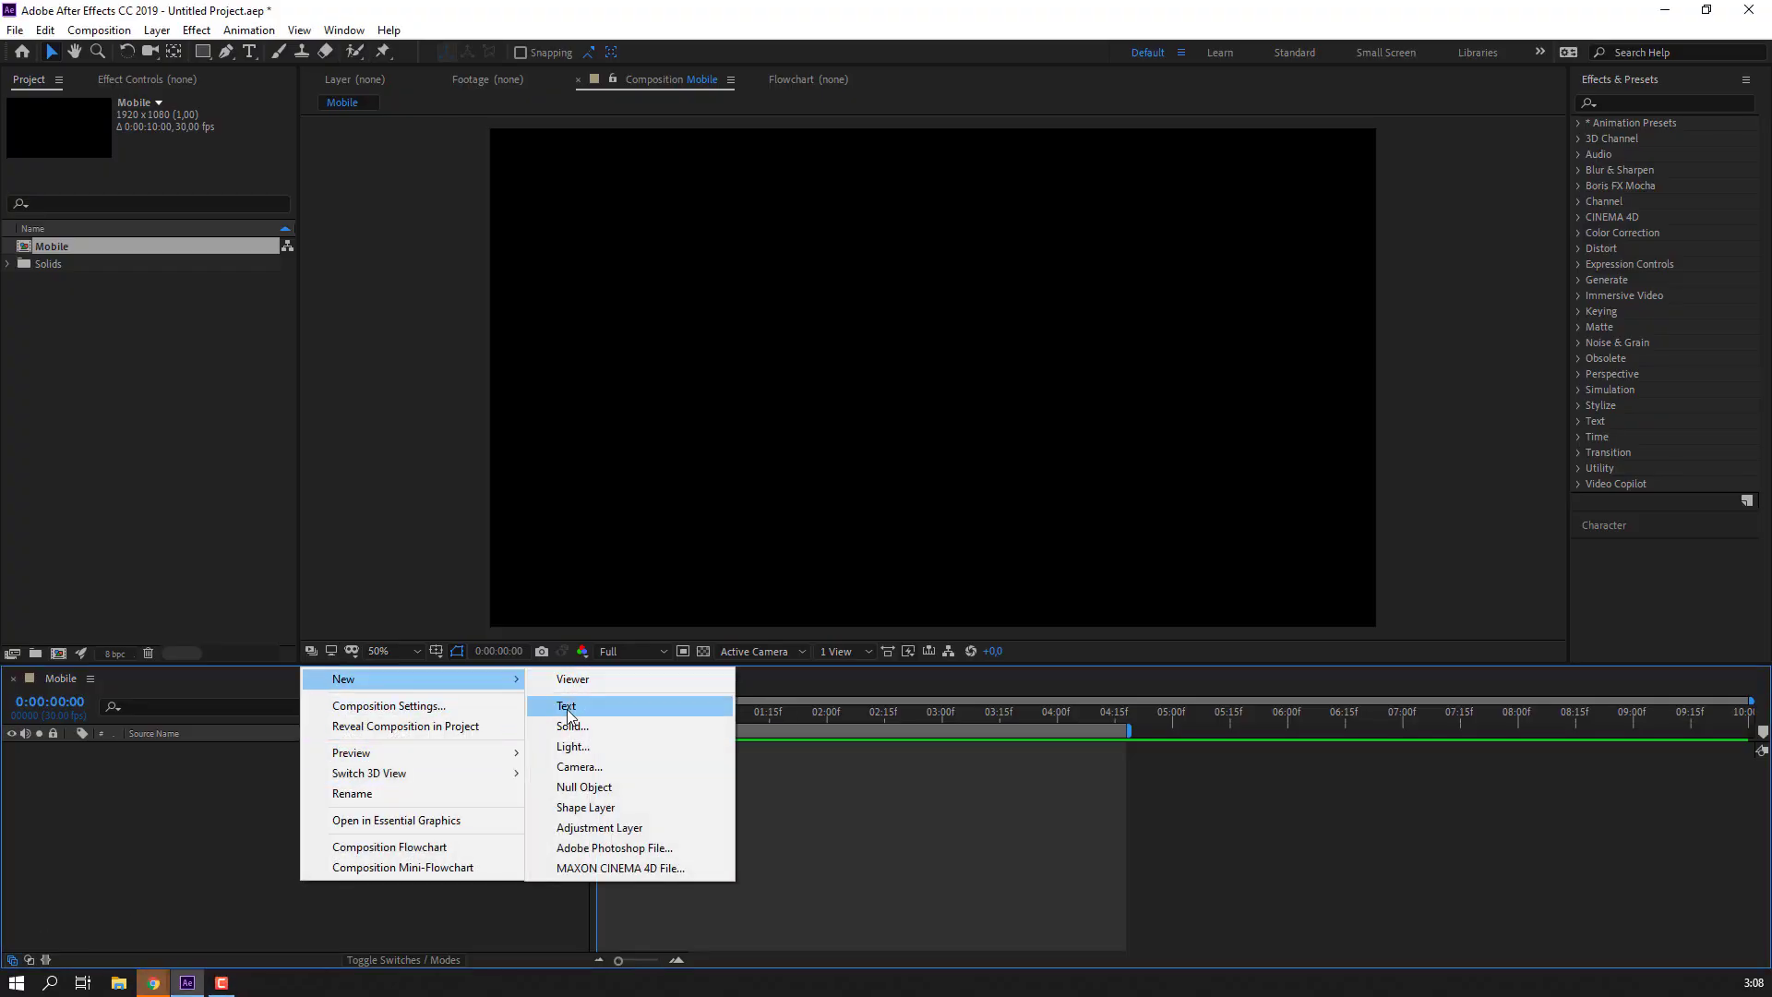
left_click(568, 727)
type("Element 3D")
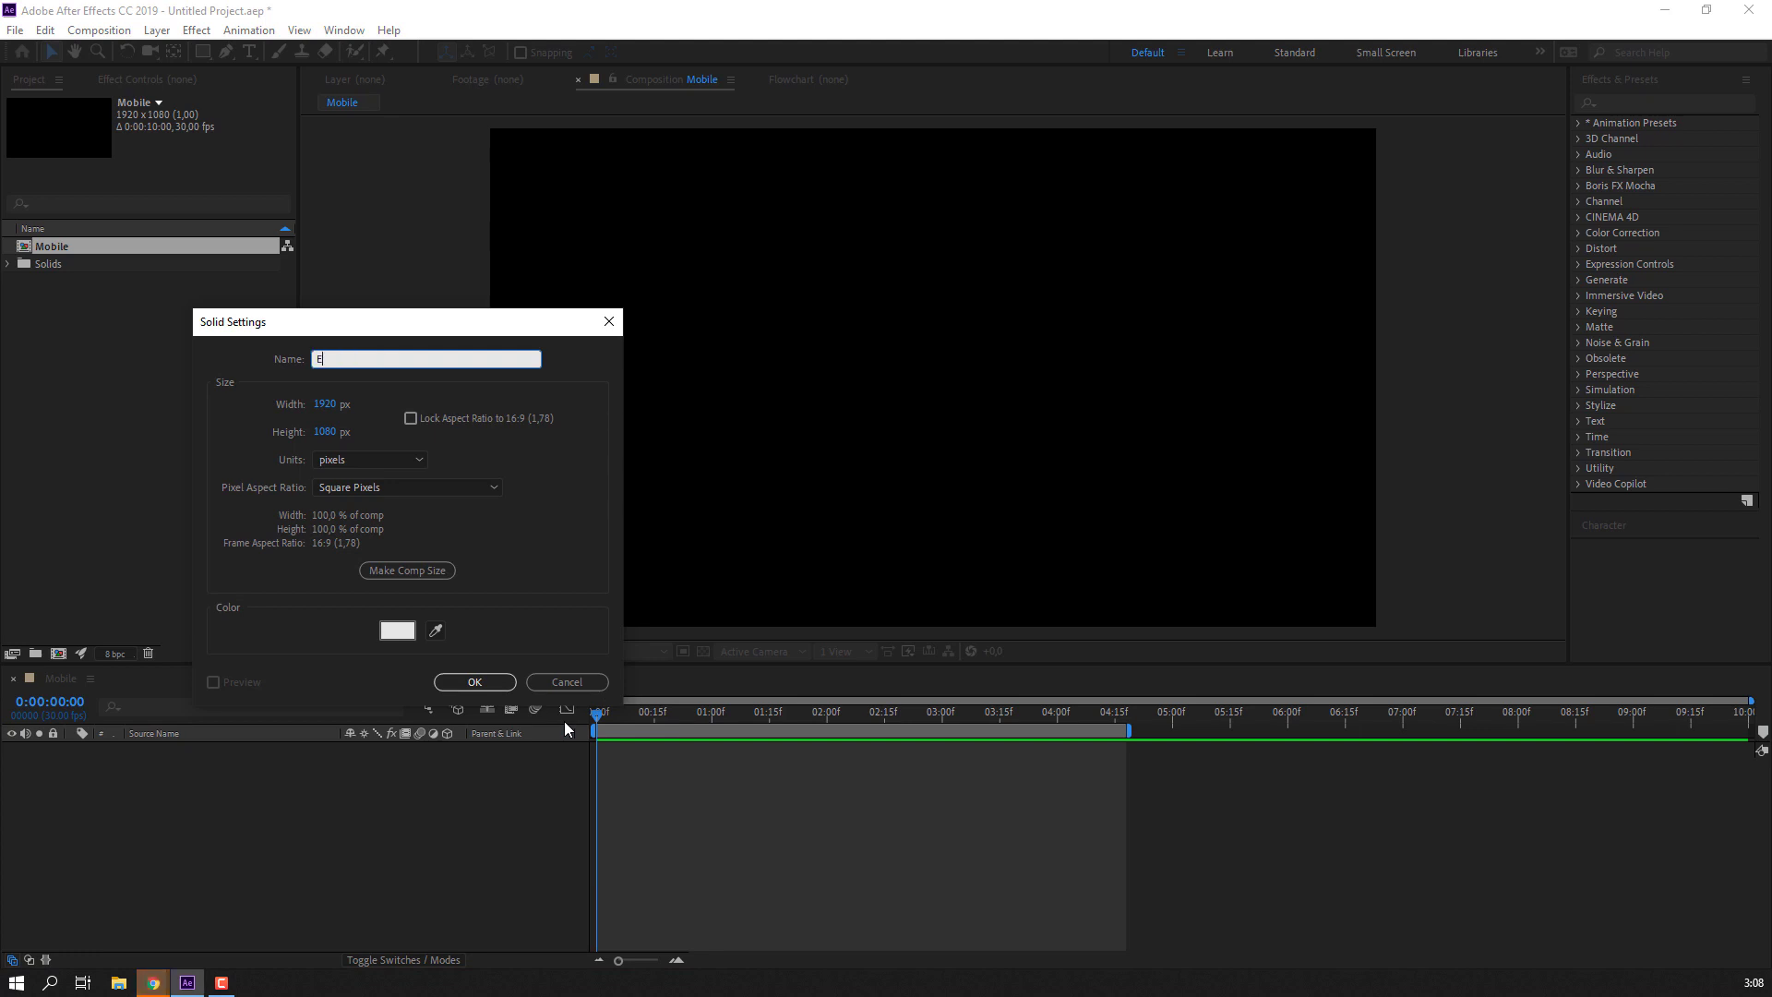
left_click(472, 681)
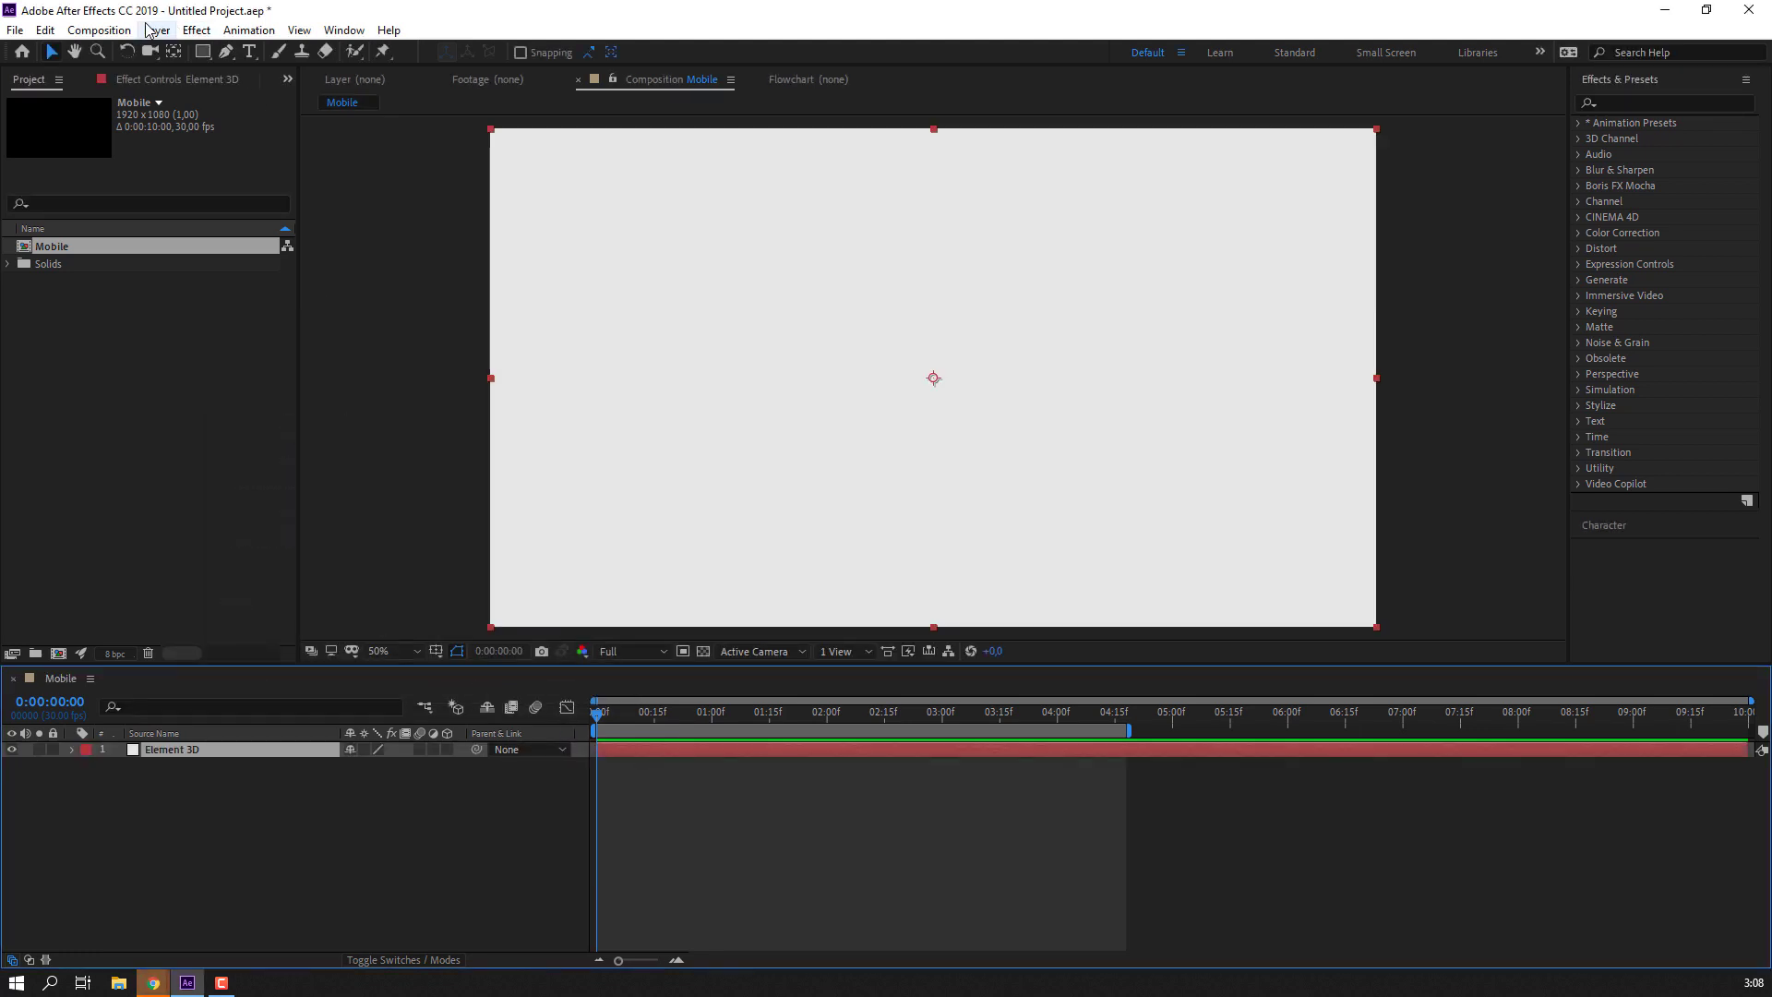
Apply the Video Copilot Element effect to the Element 3D solid and open its Scene Setup.
left_click(197, 29)
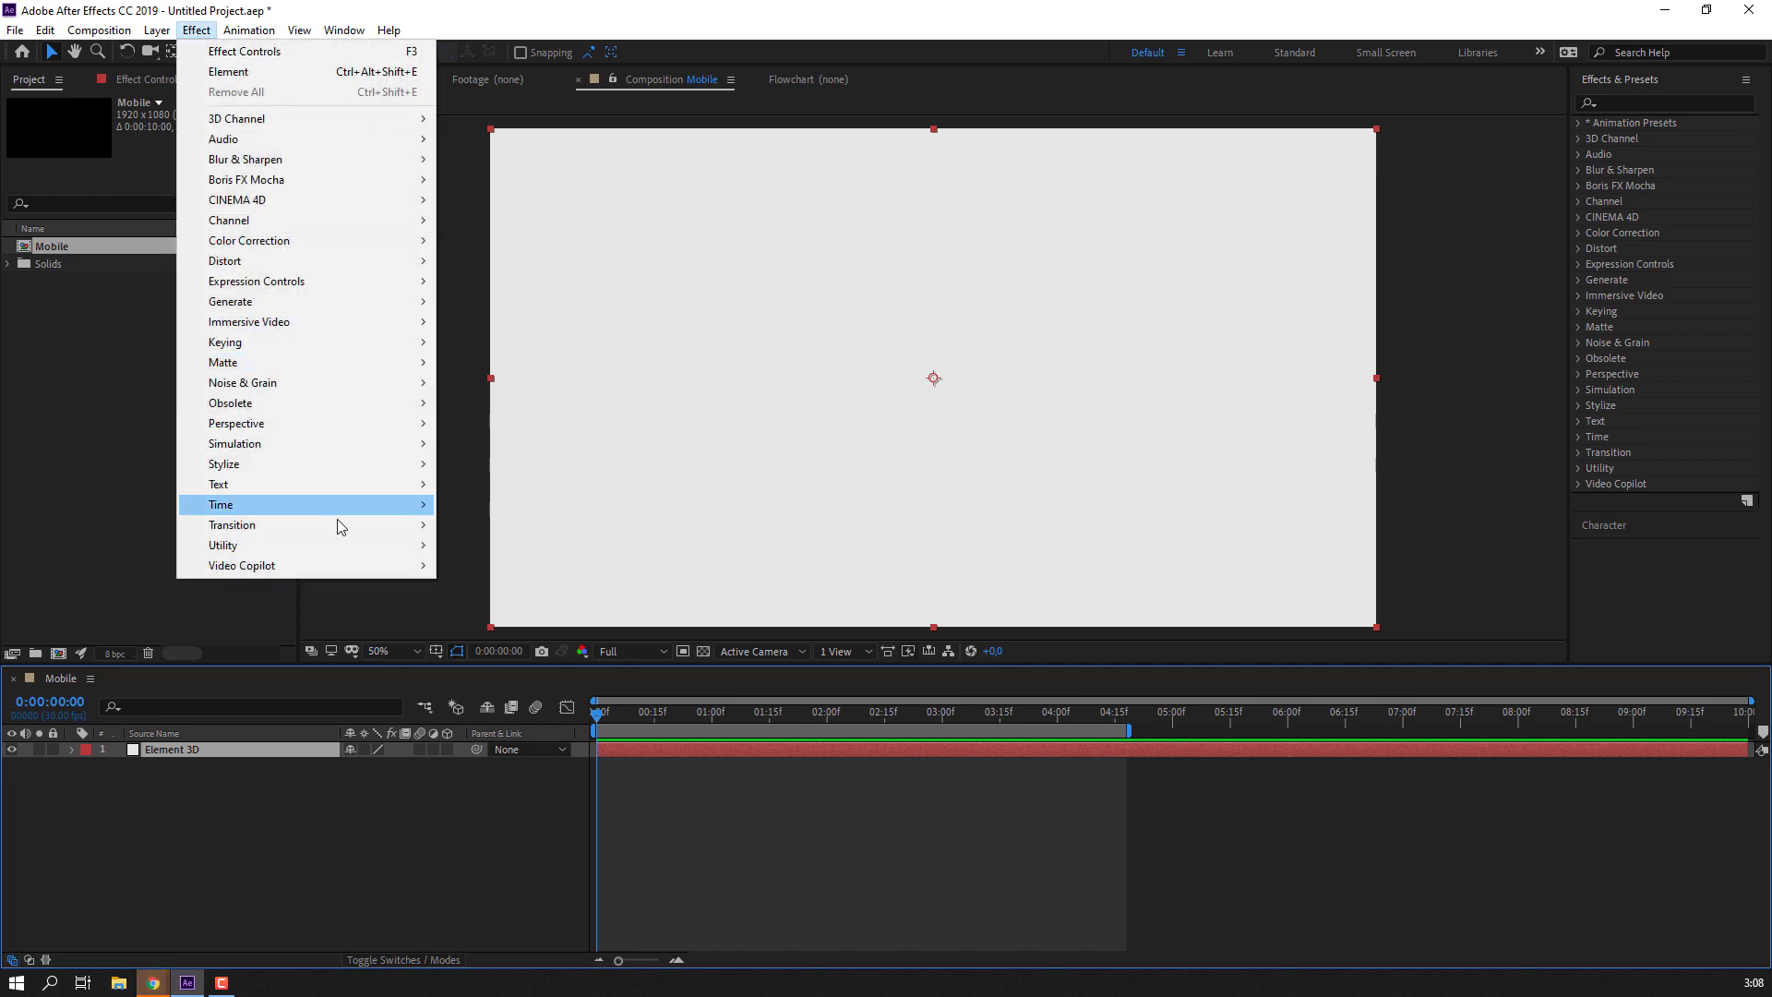
left_click(457, 567)
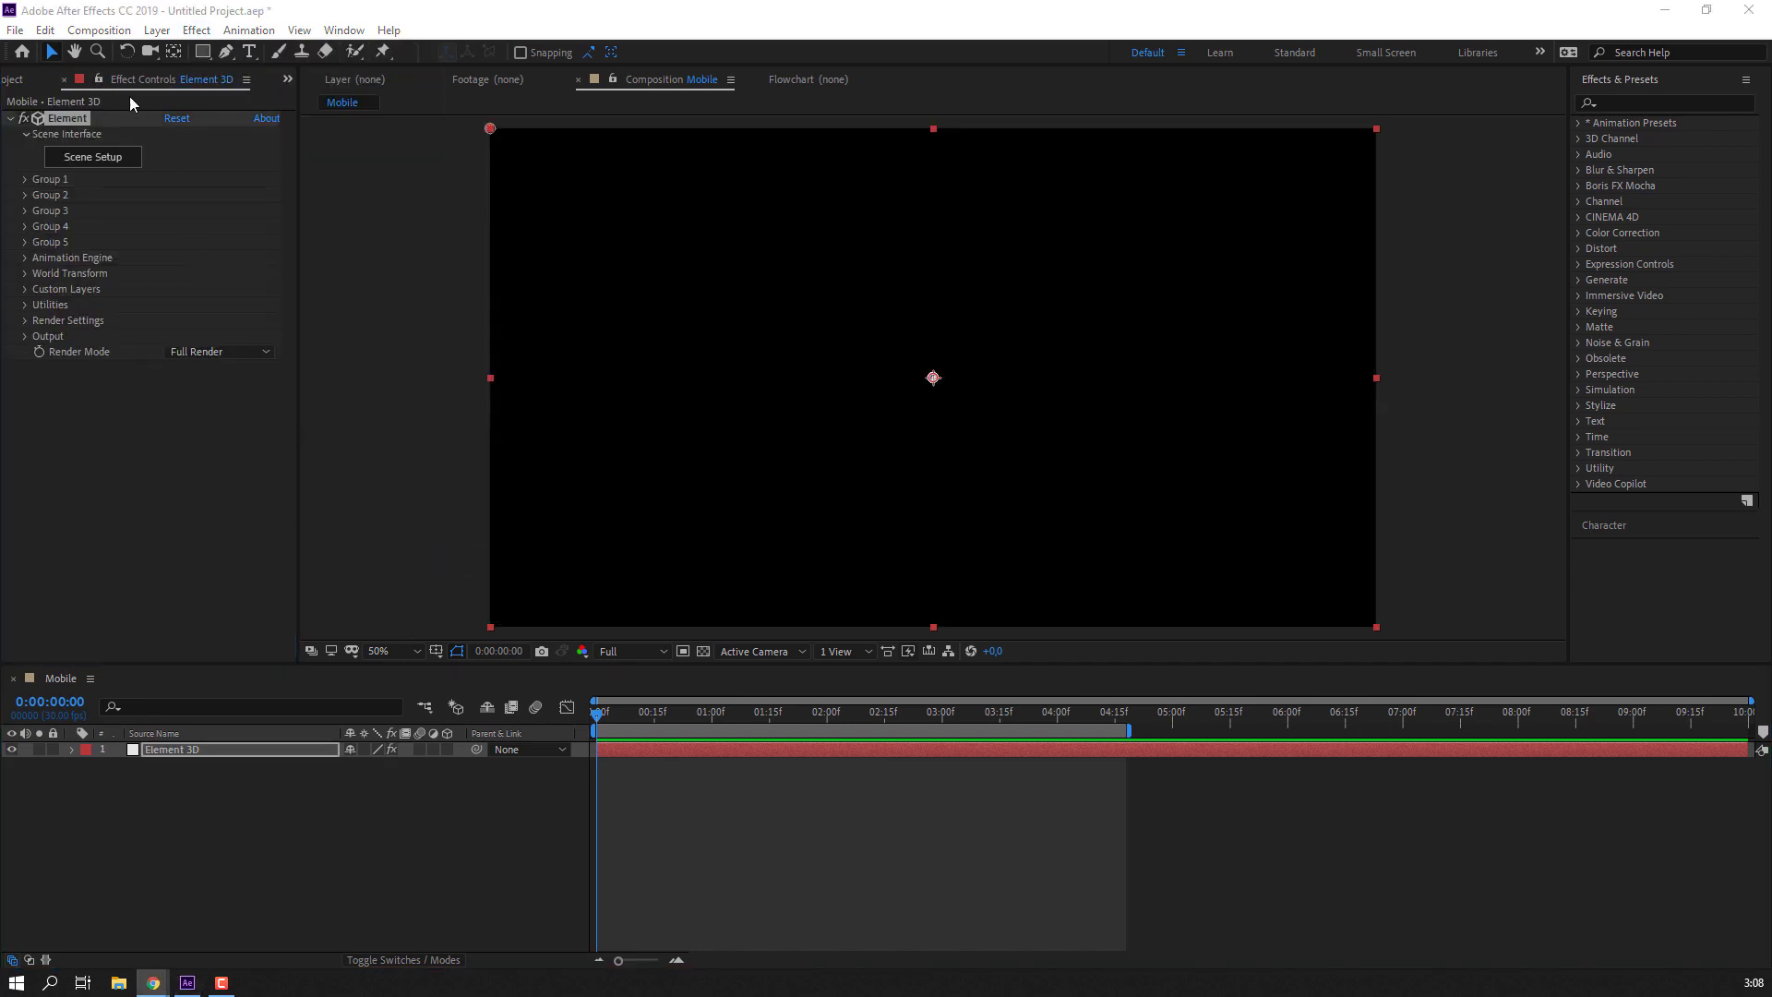
left_click(115, 162)
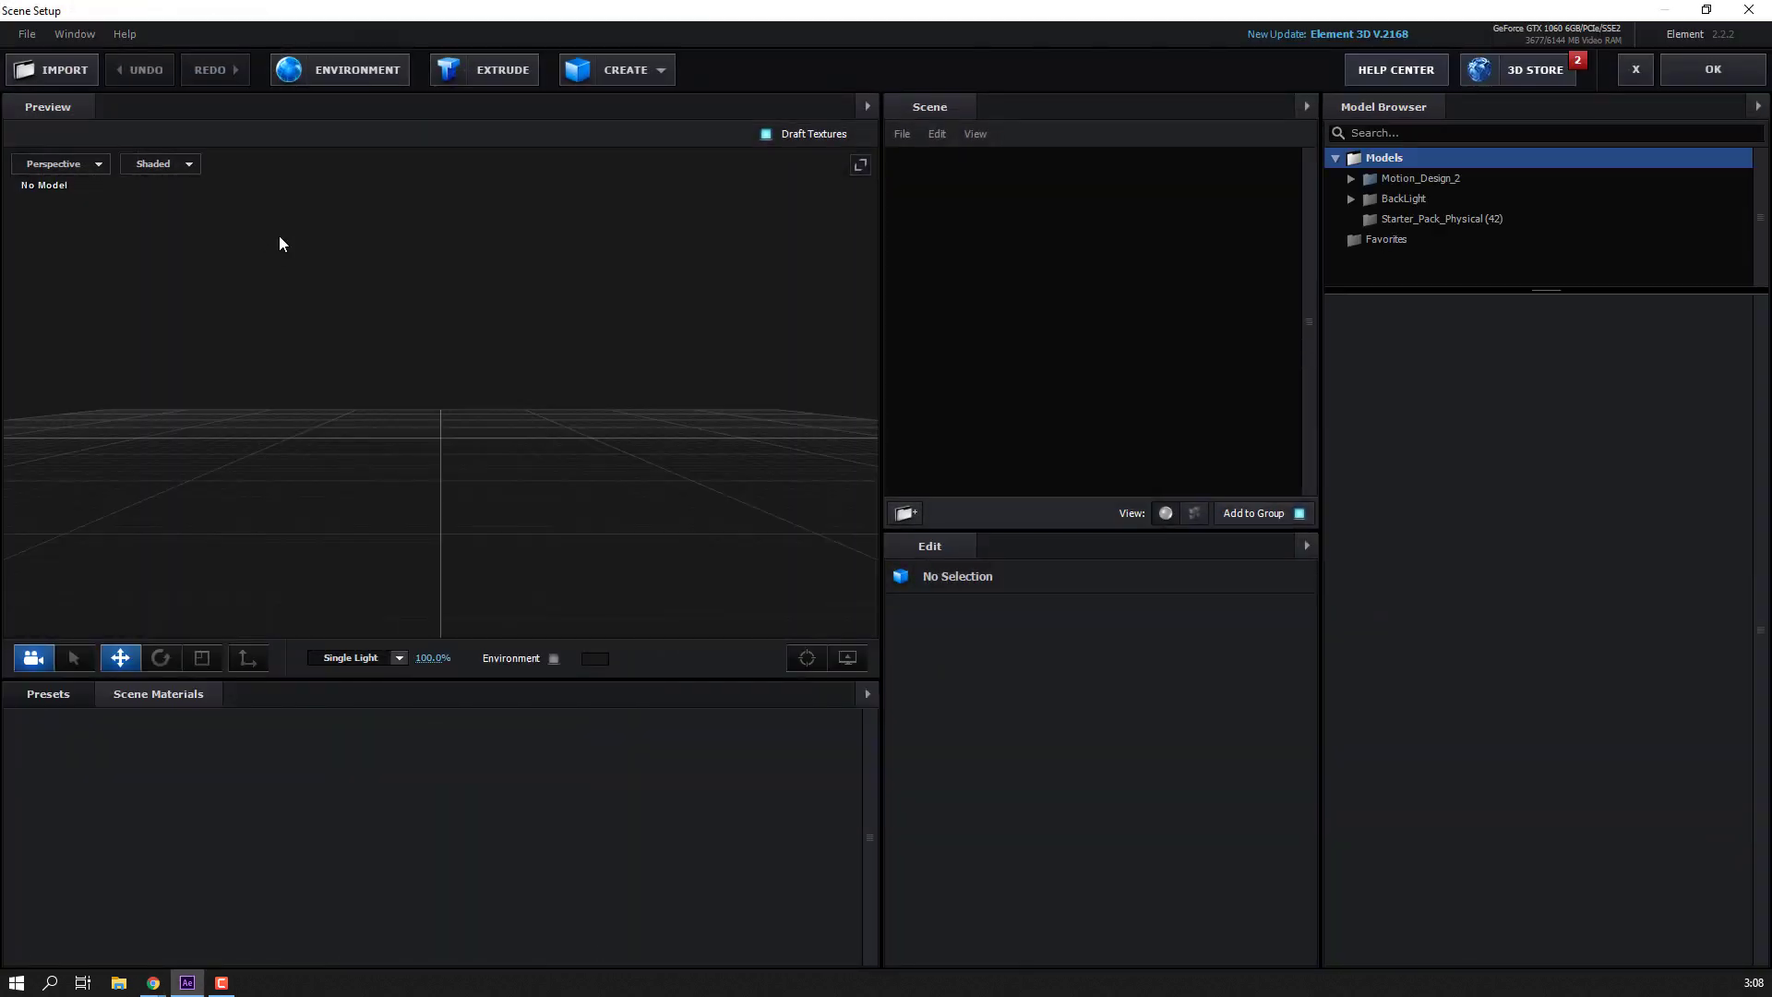
Import the s7-obj phone model with default preferences and orbit the preview to face it.
left_click(75, 80)
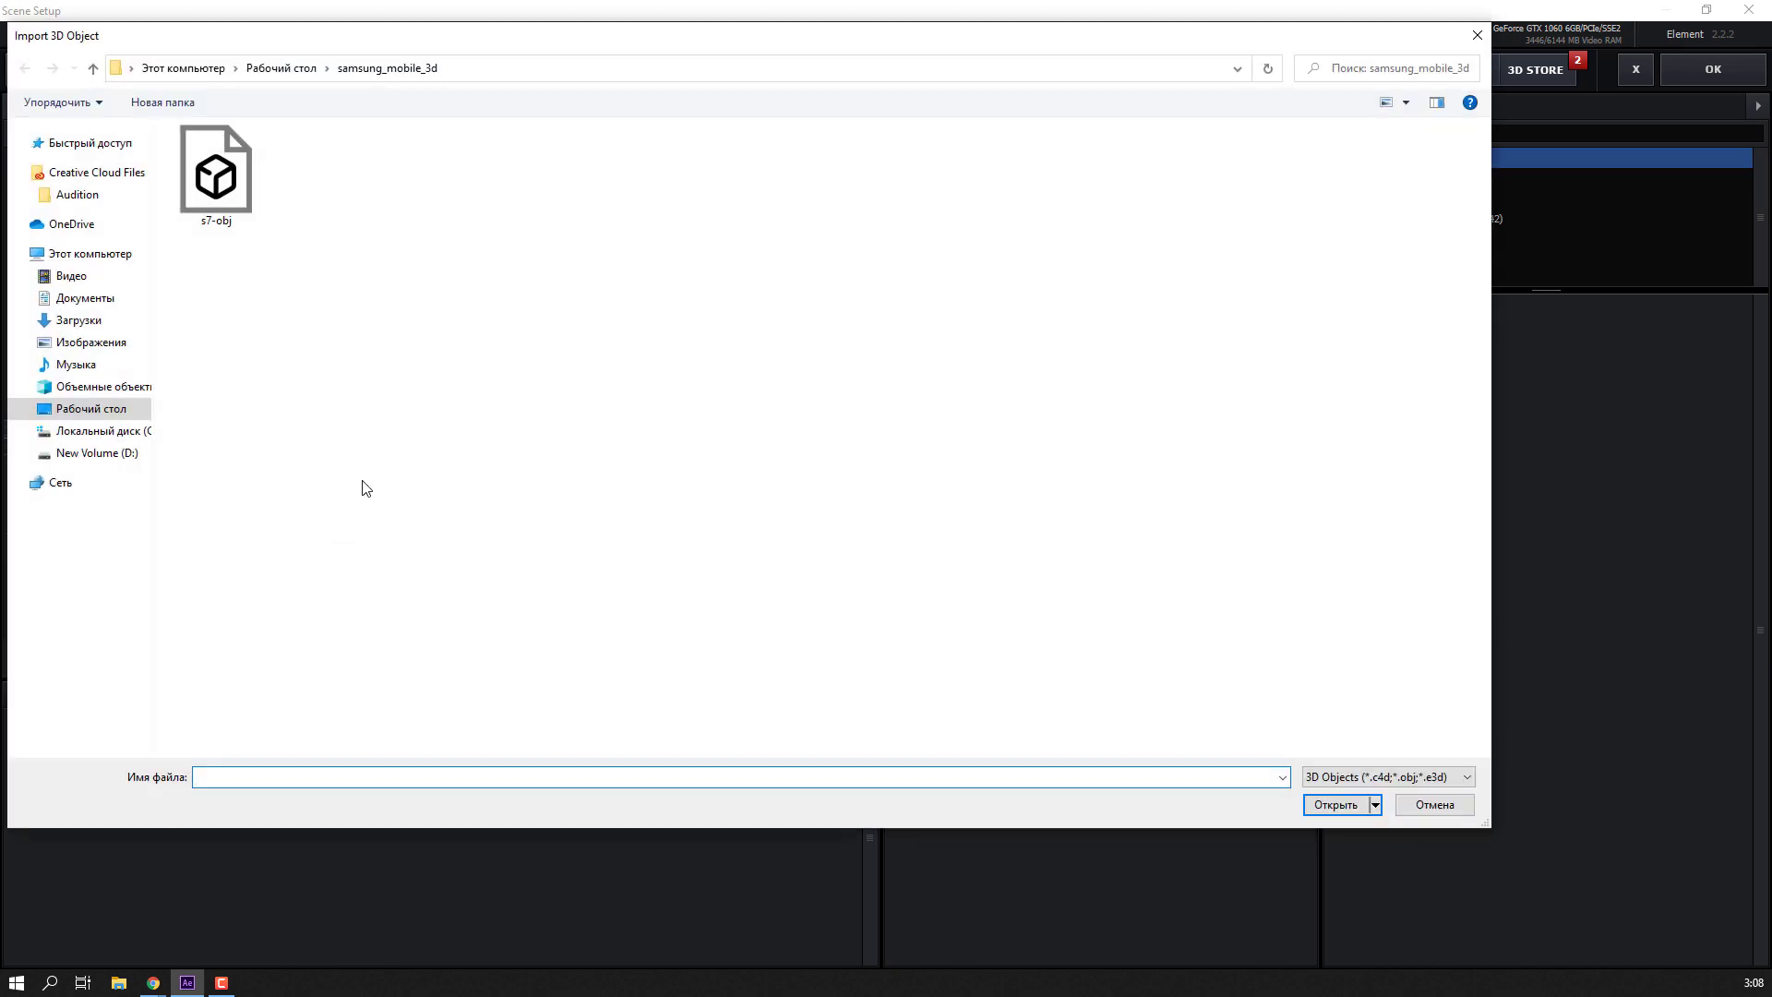
left_click(220, 192)
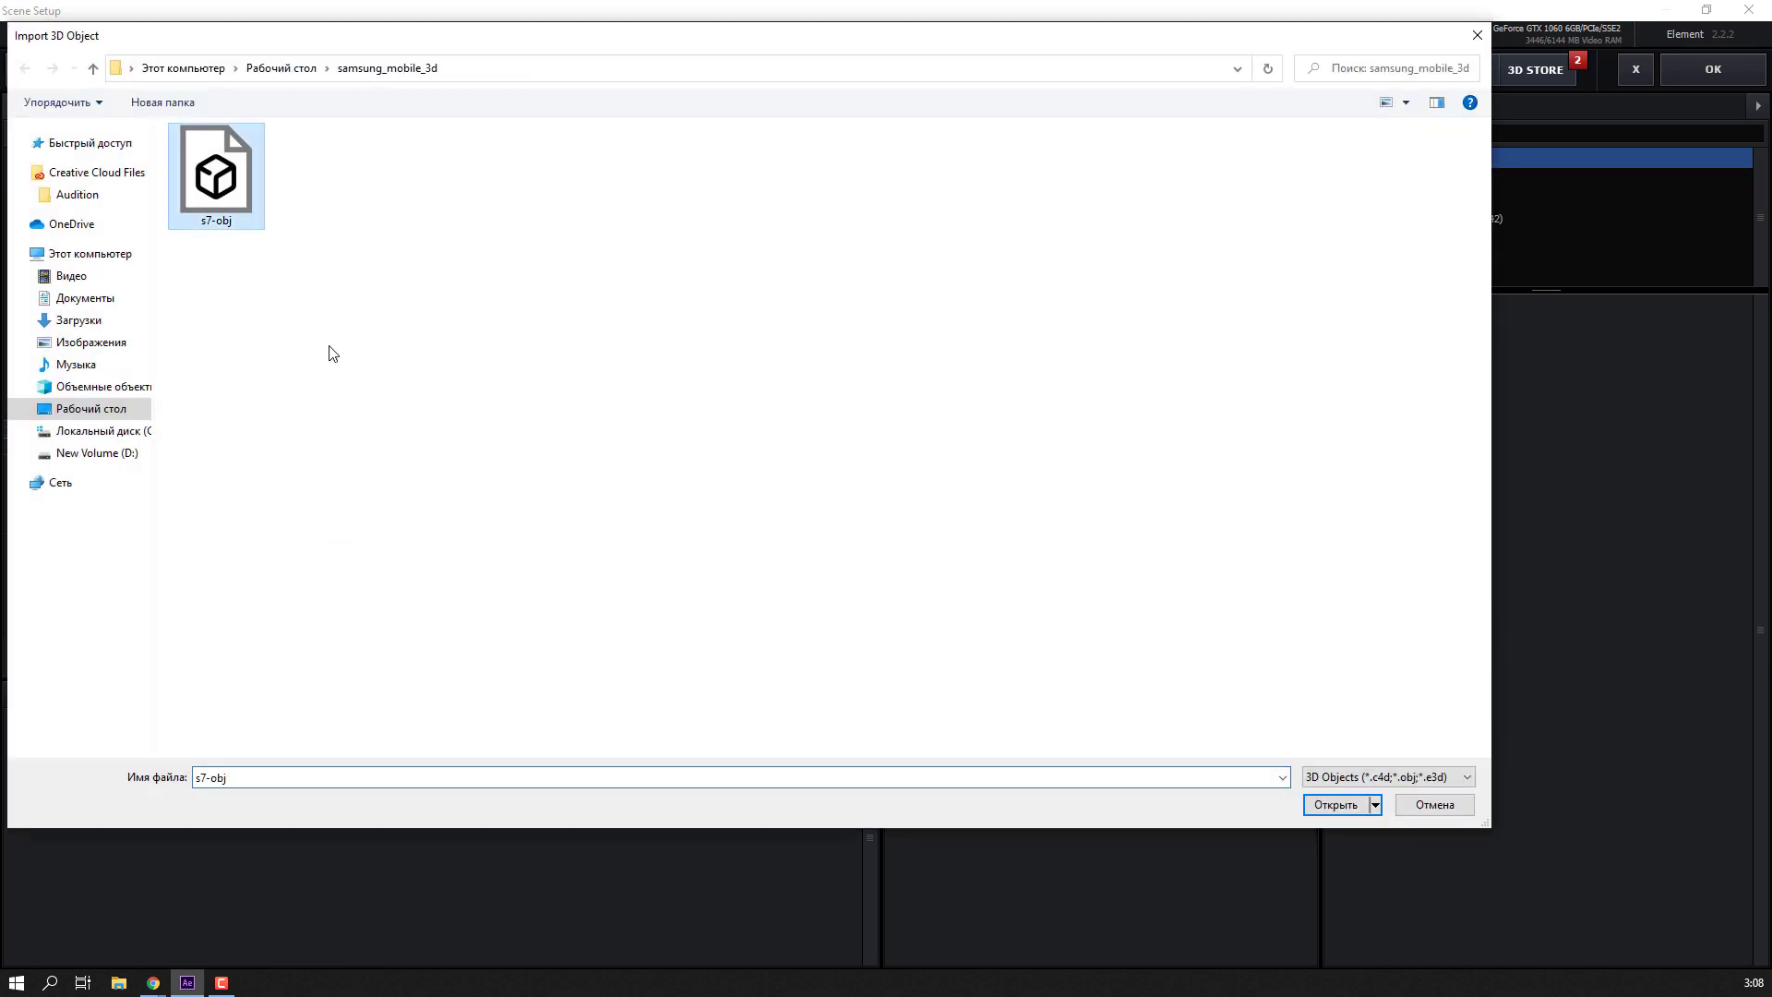
left_click(1307, 806)
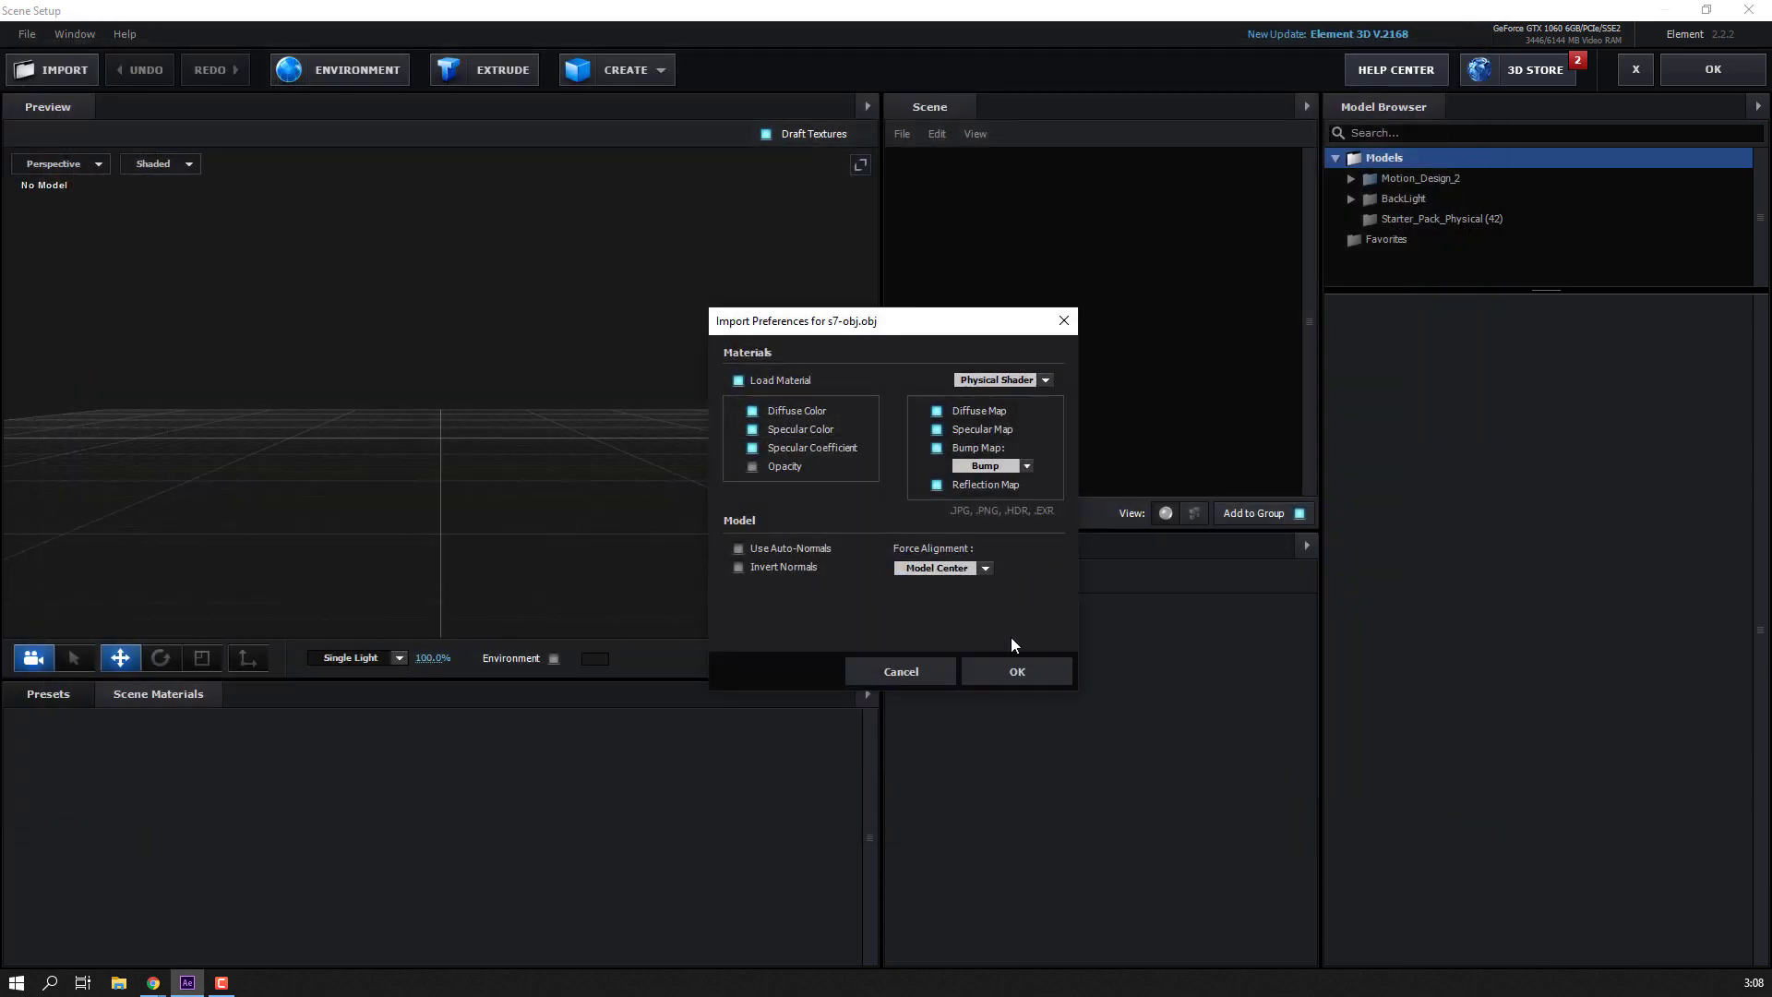
left_click(1019, 672)
mouse_move(450, 468)
left_mouse_down()
mouse_move(544, 526)
mouse_move(590, 513)
left_mouse_up()
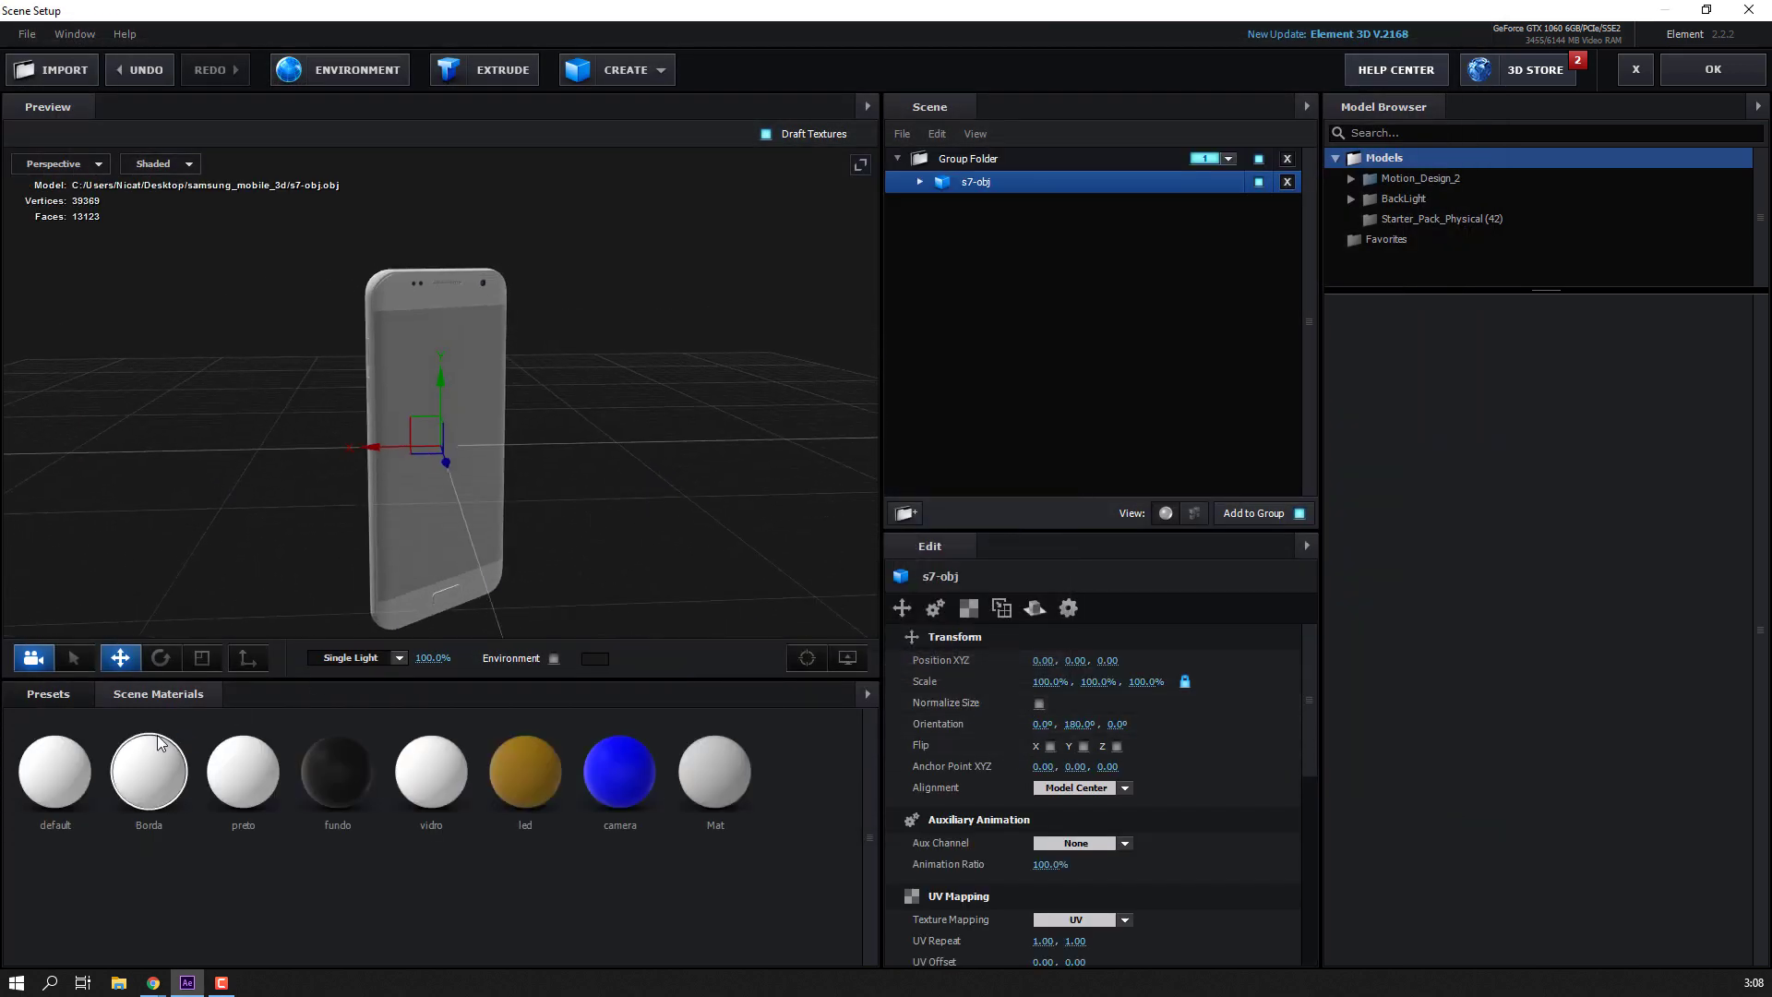
Drop the Black_Gloss preset from the Physical materials onto the phone, orbiting the preview to see it.
left_click(54, 694)
scroll(129, 812, "down", 2)
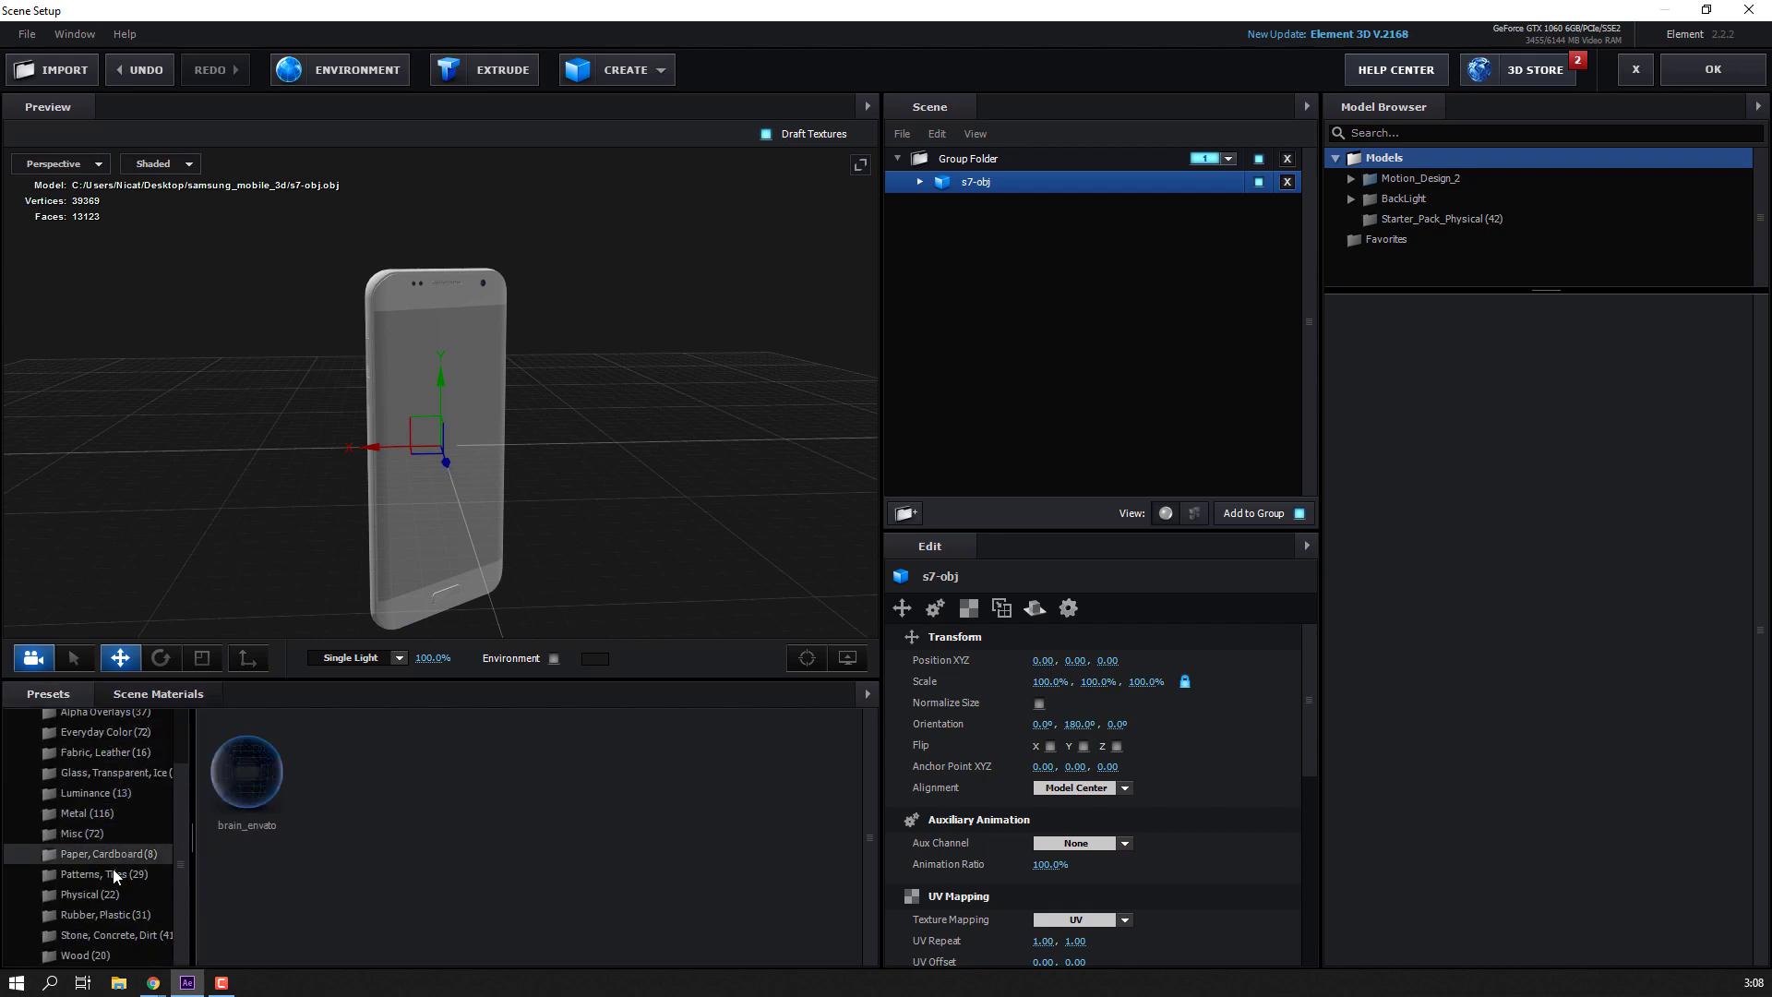
left_click(93, 892)
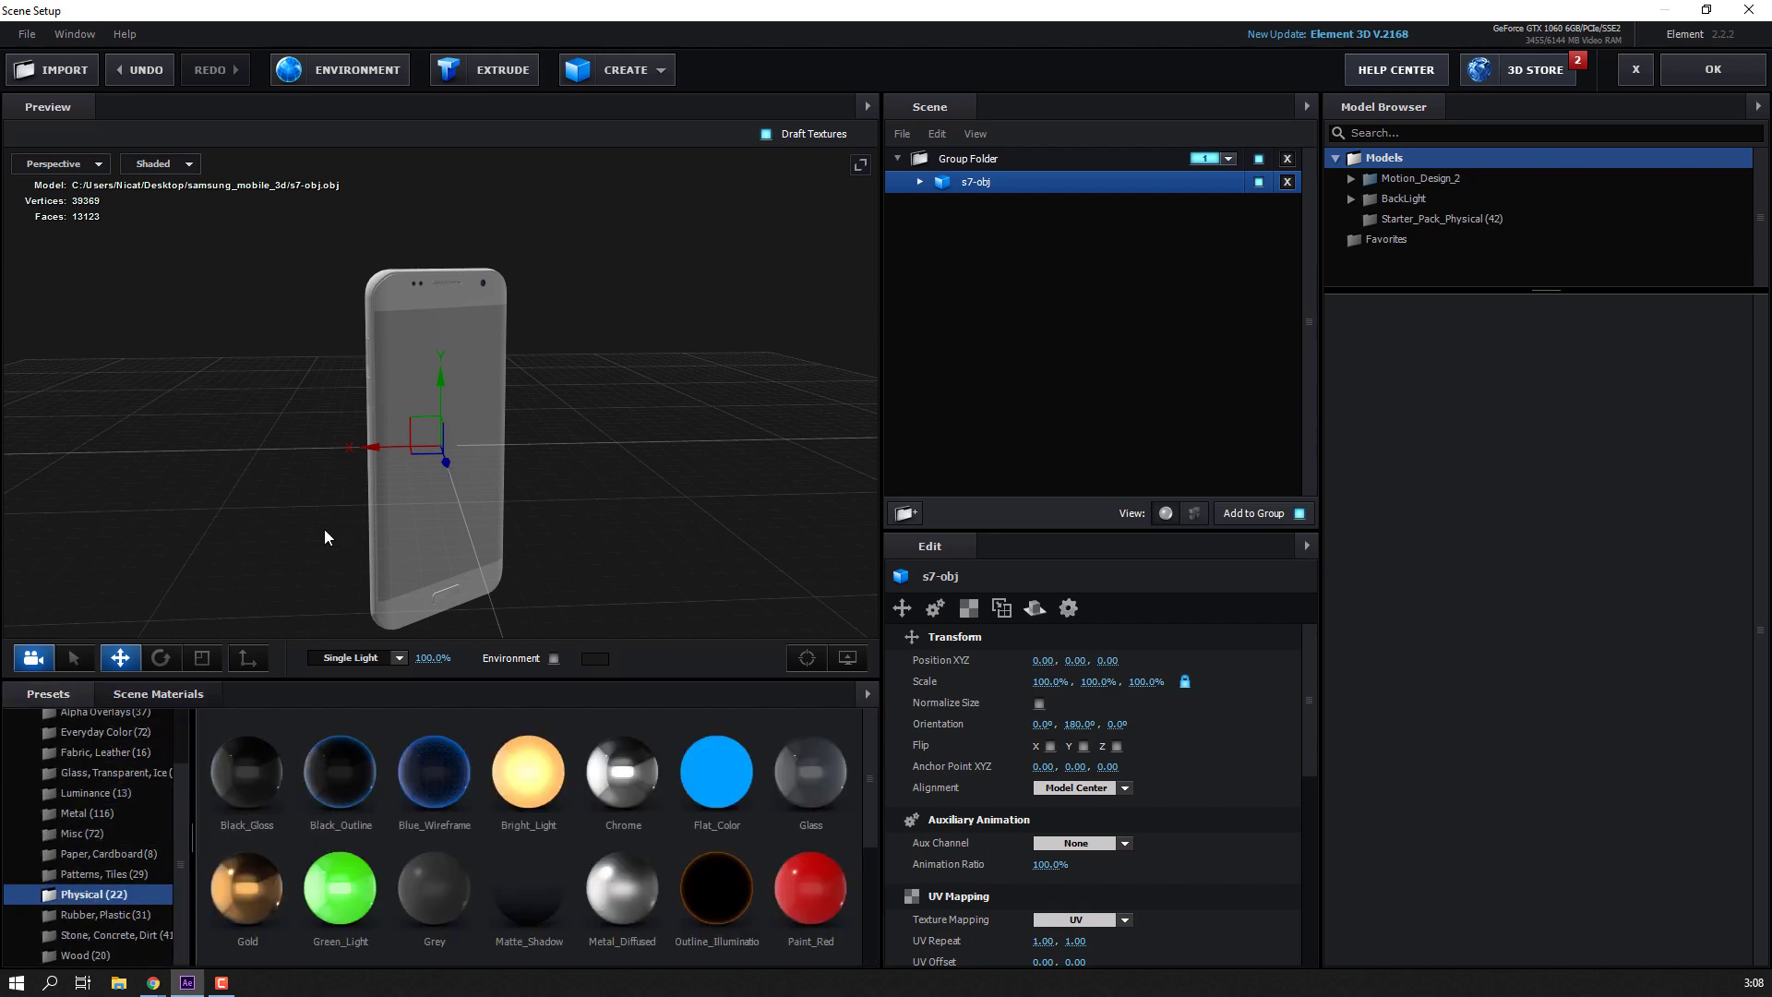
left_click_drag(324, 529, 338, 576)
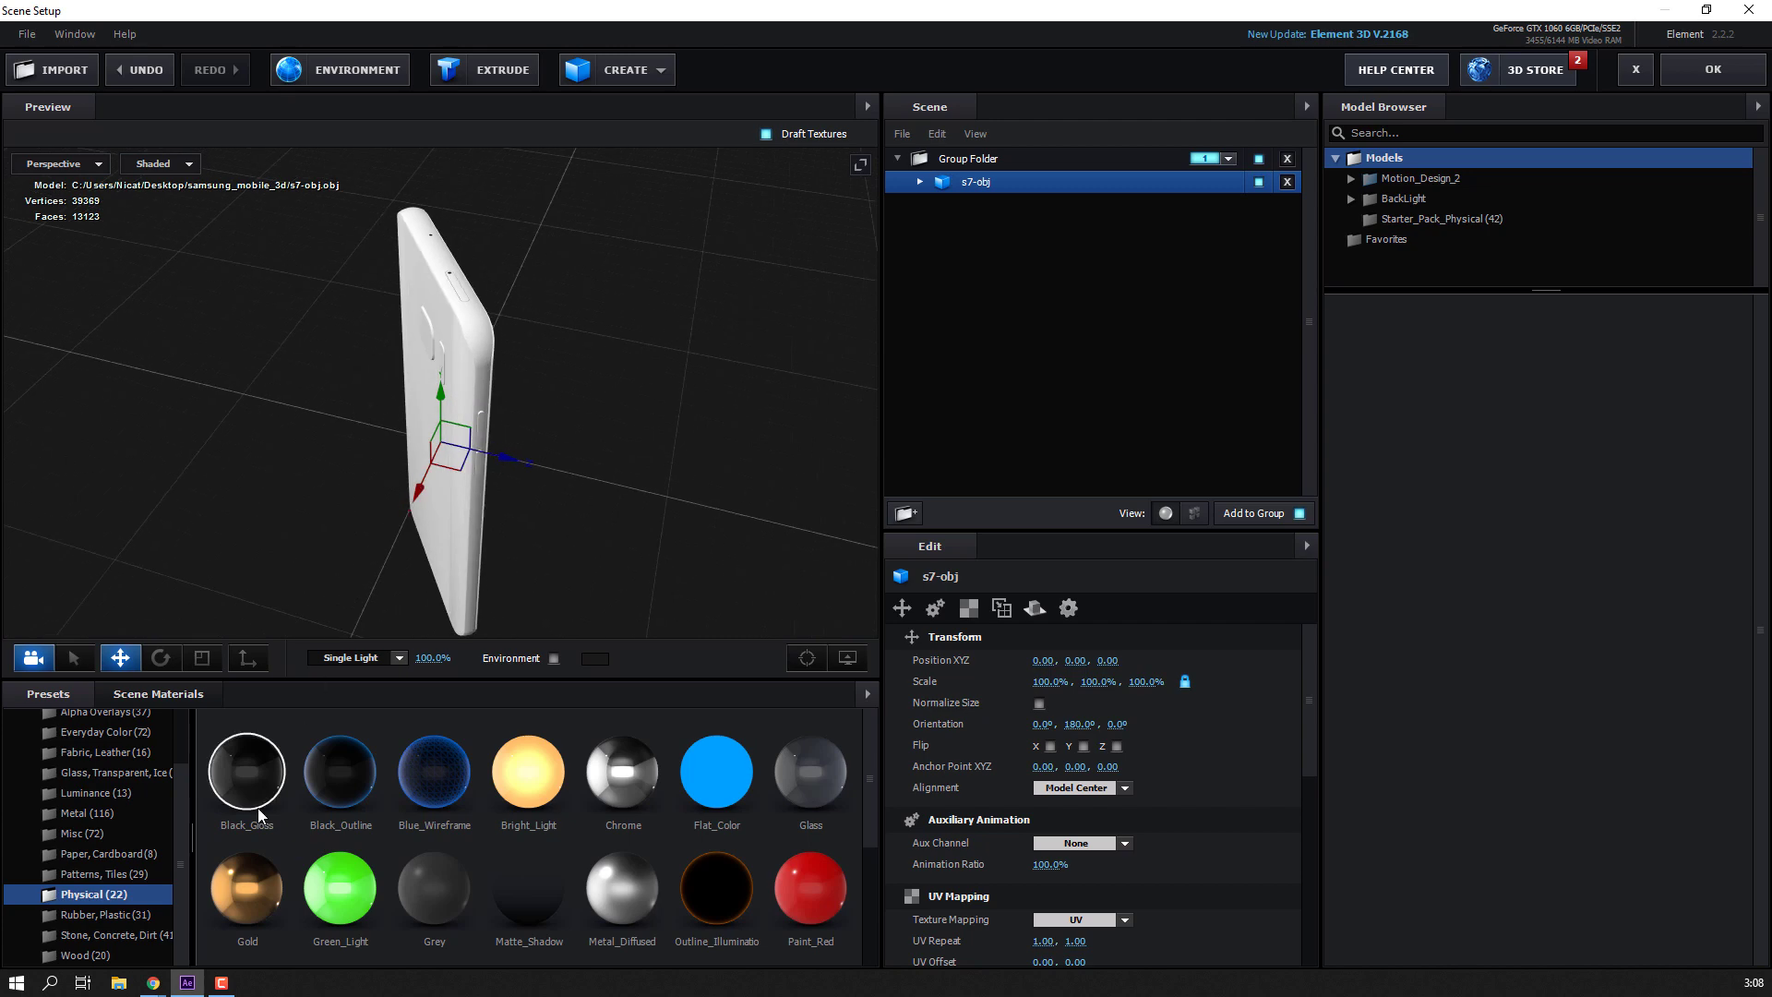
left_click_drag(439, 316, 495, 380)
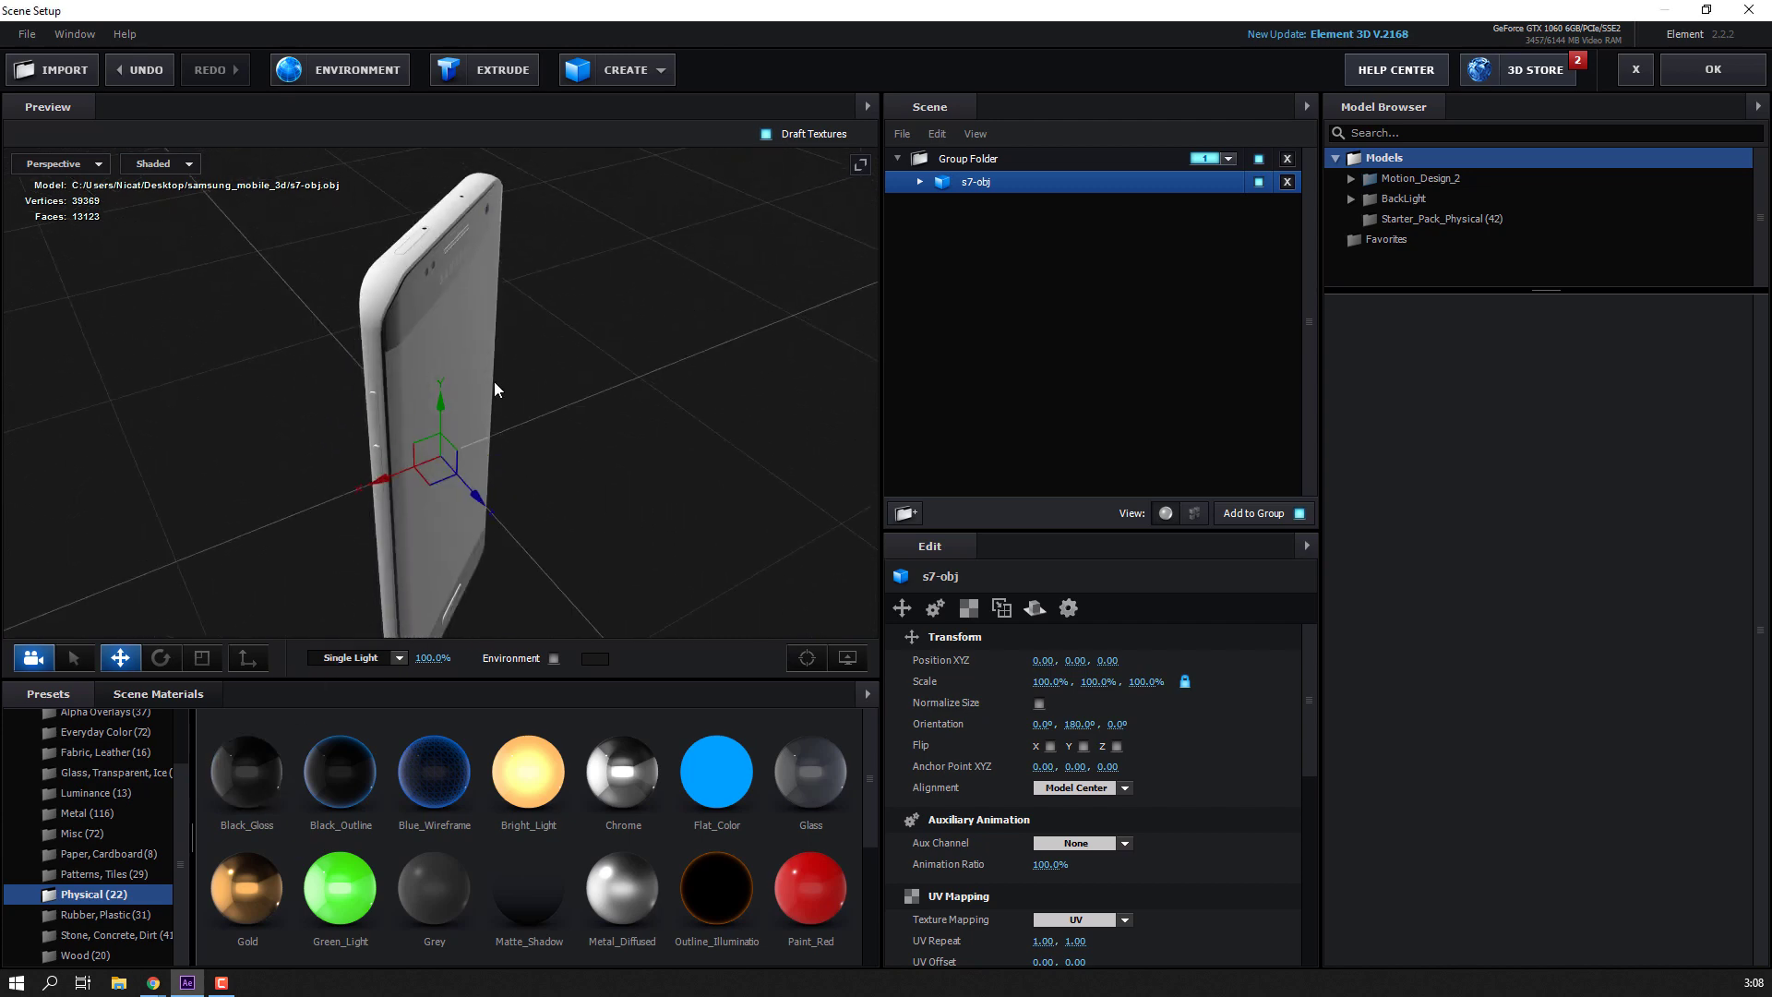
left_click_drag(563, 862, 397, 271)
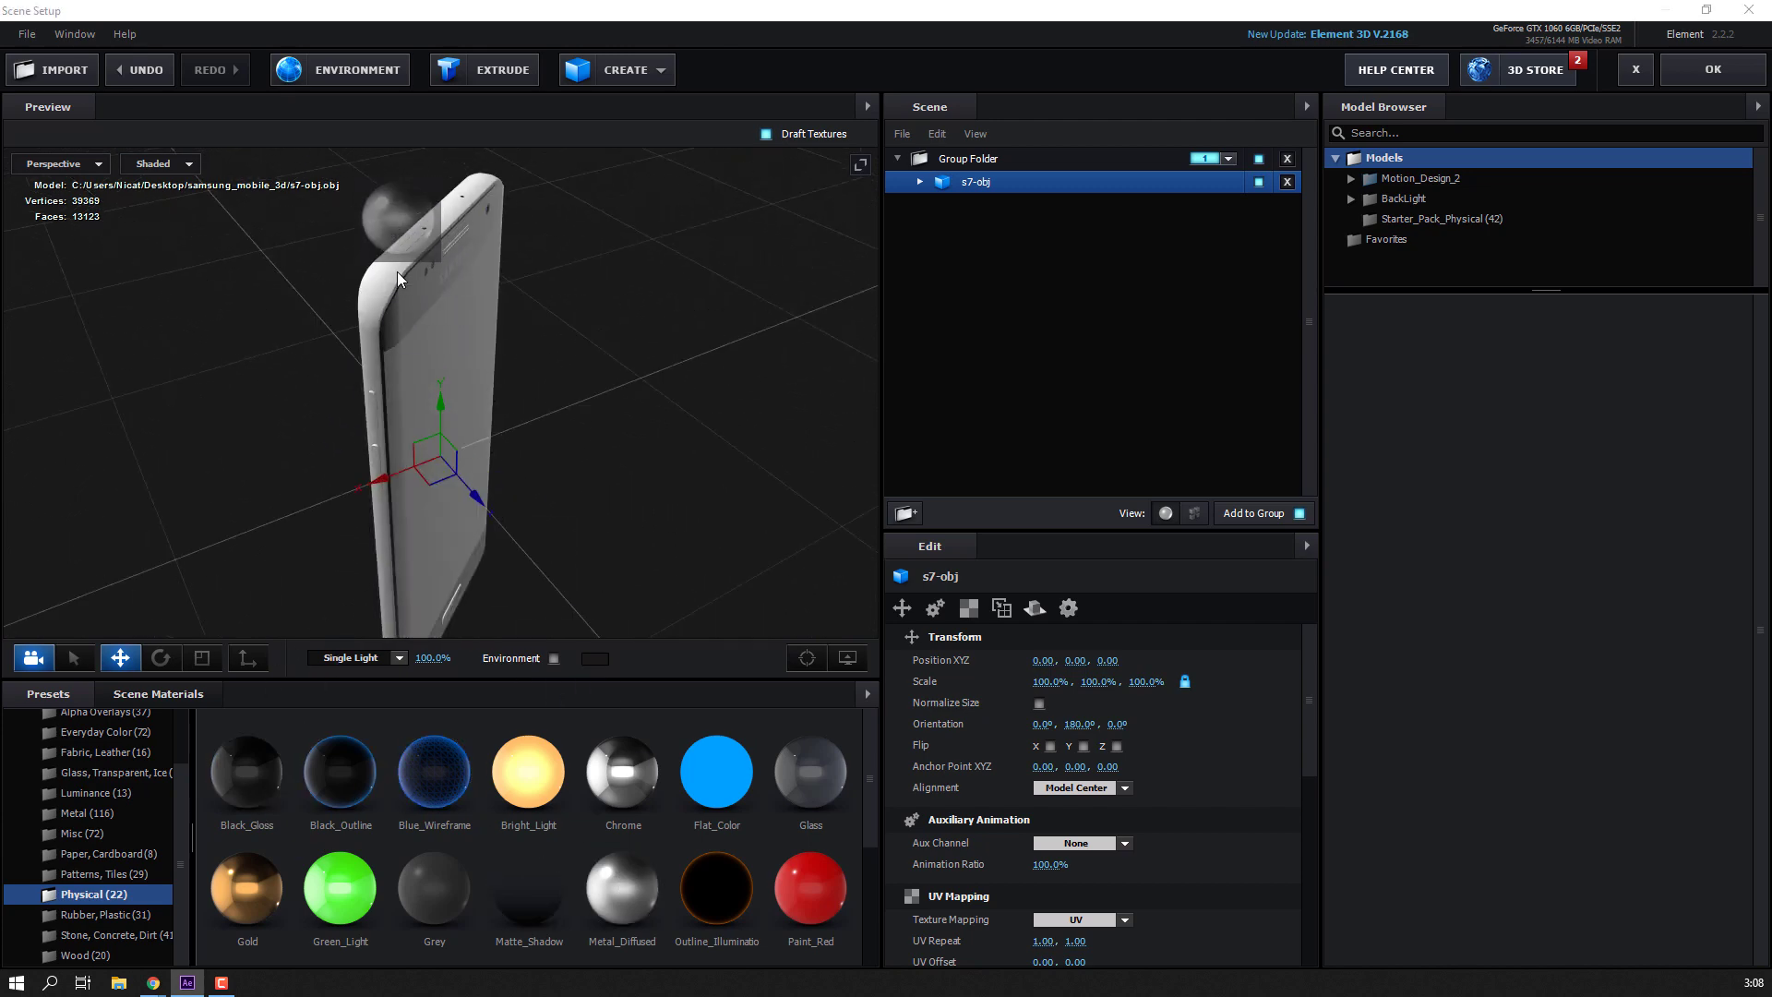
left_click_drag(566, 381, 496, 400)
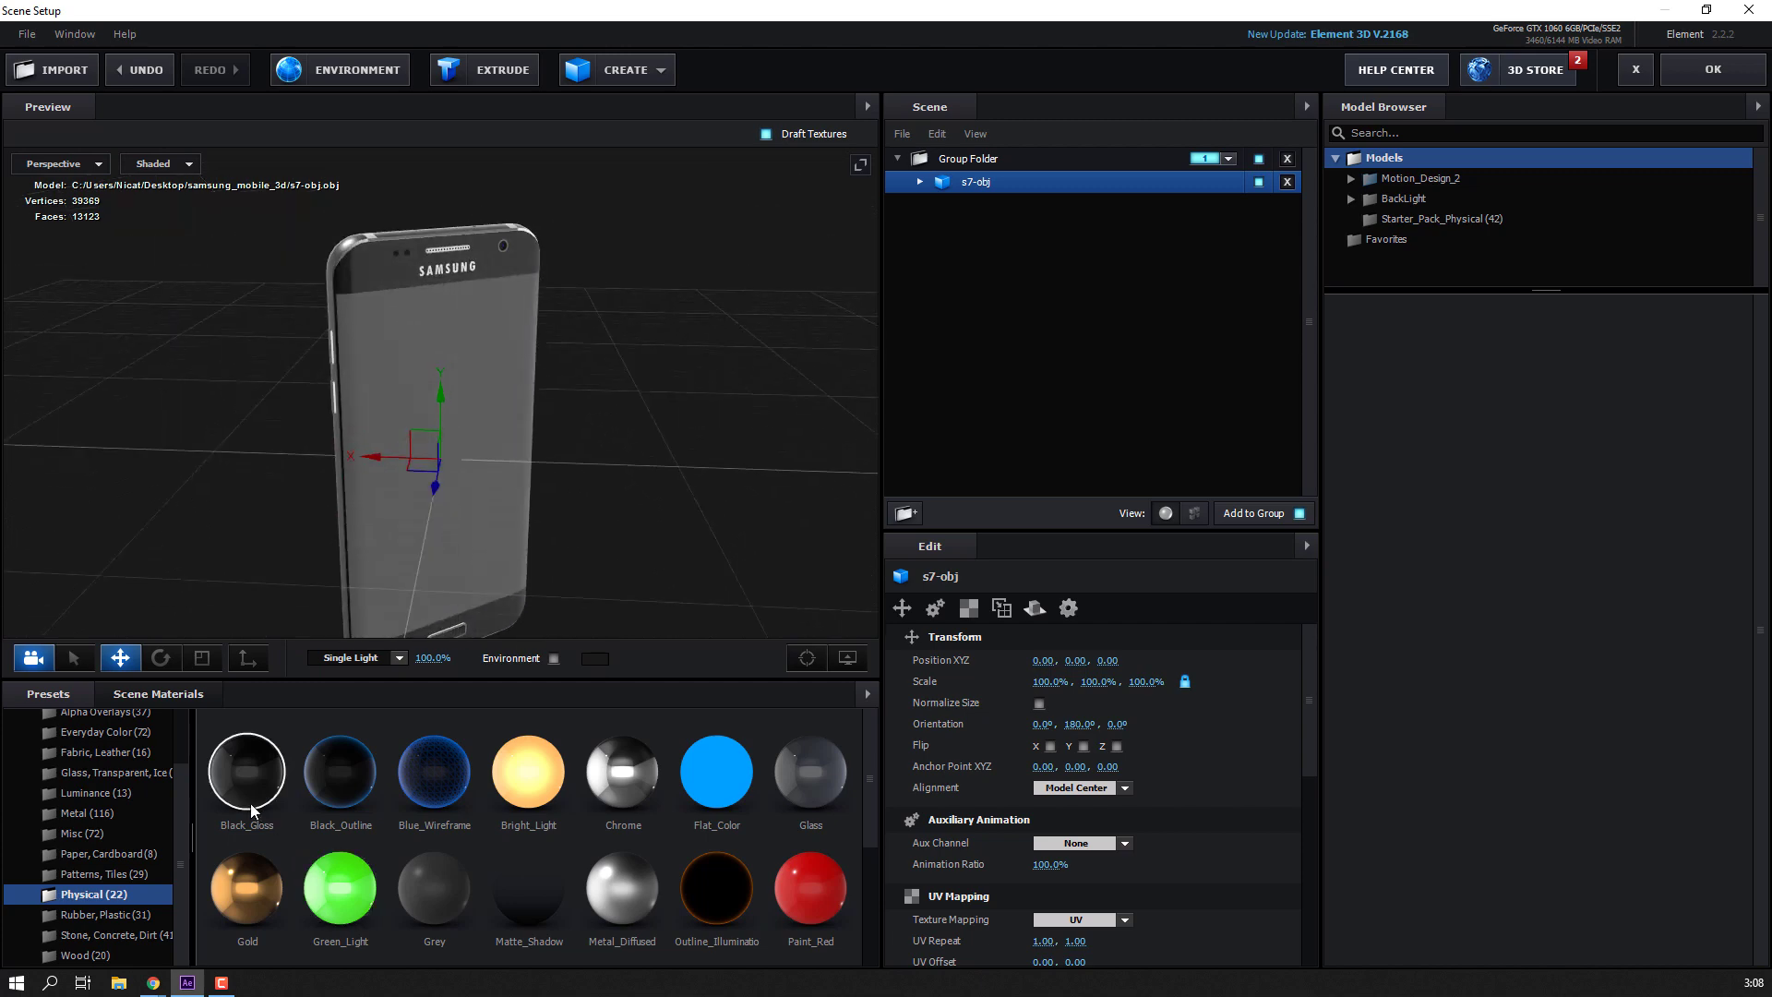
mouse_move(246, 771)
left_mouse_down()
mouse_move(463, 364)
mouse_move(403, 523)
mouse_move(469, 243)
mouse_move(395, 461)
mouse_move(360, 496)
mouse_move(524, 676)
left_mouse_up()
Try Metal_Diffused, Chrome (undone) and Glass materials on the phone, then apply the scene with OK.
left_click_drag(622, 871, 379, 434)
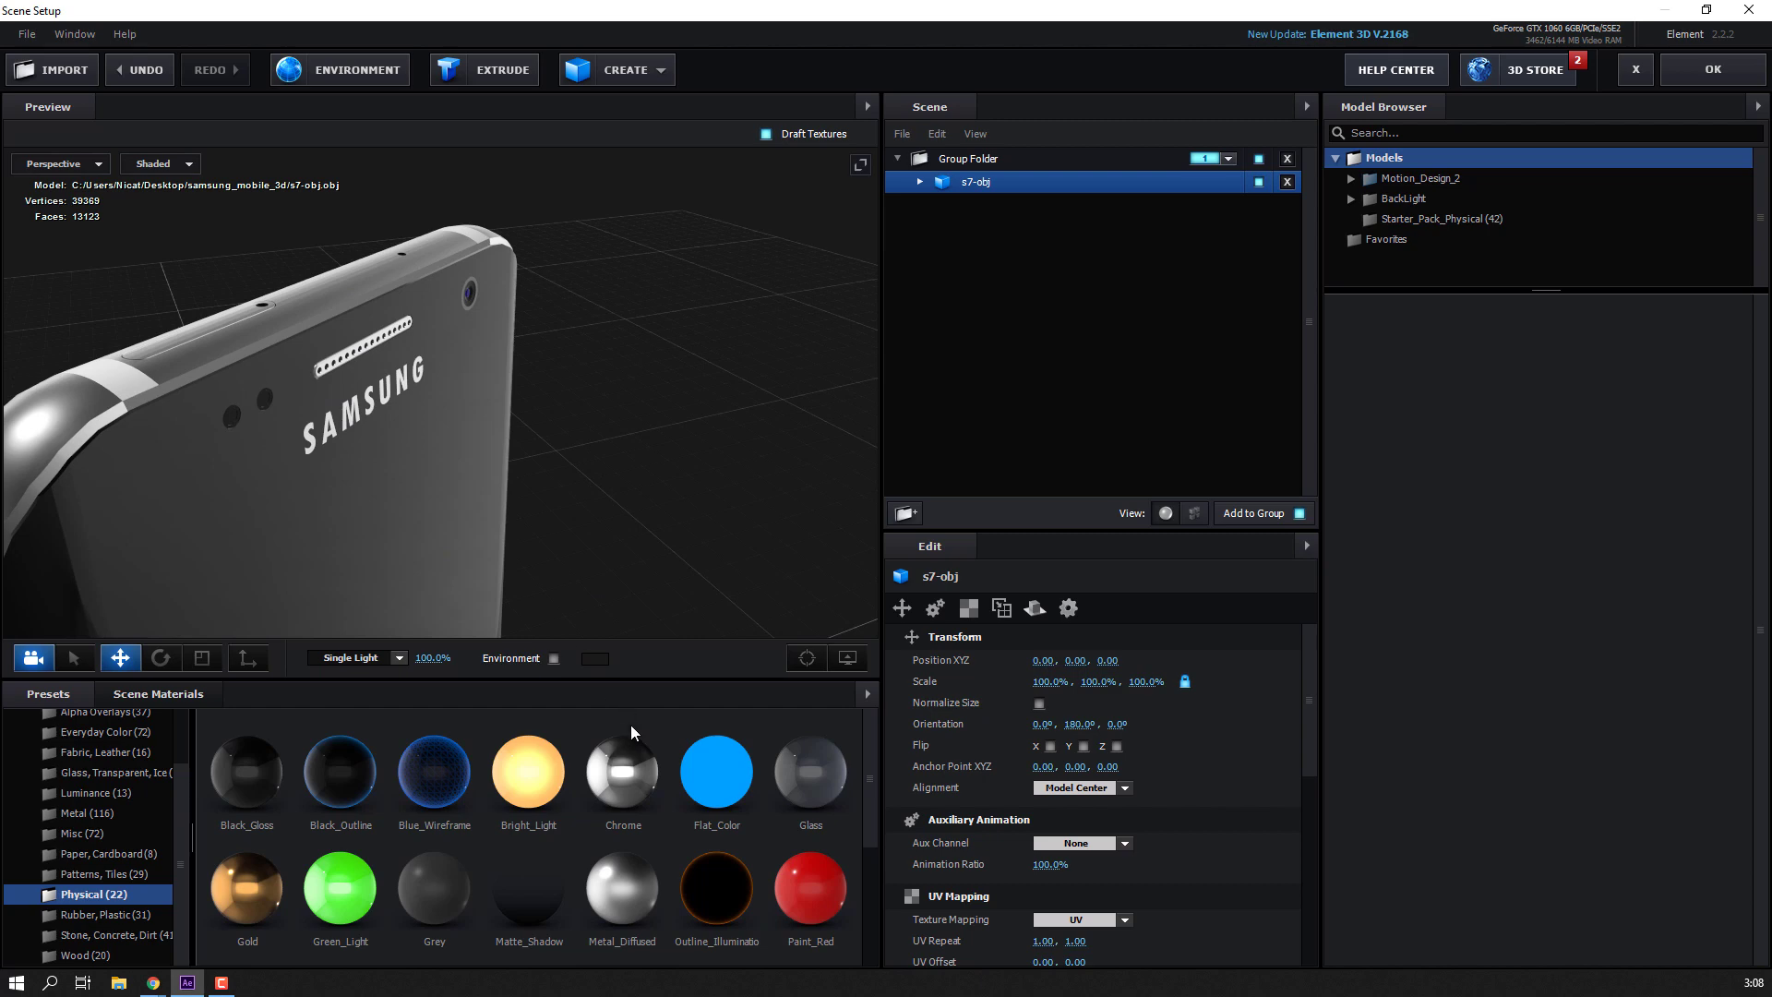
left_click_drag(430, 380, 325, 417)
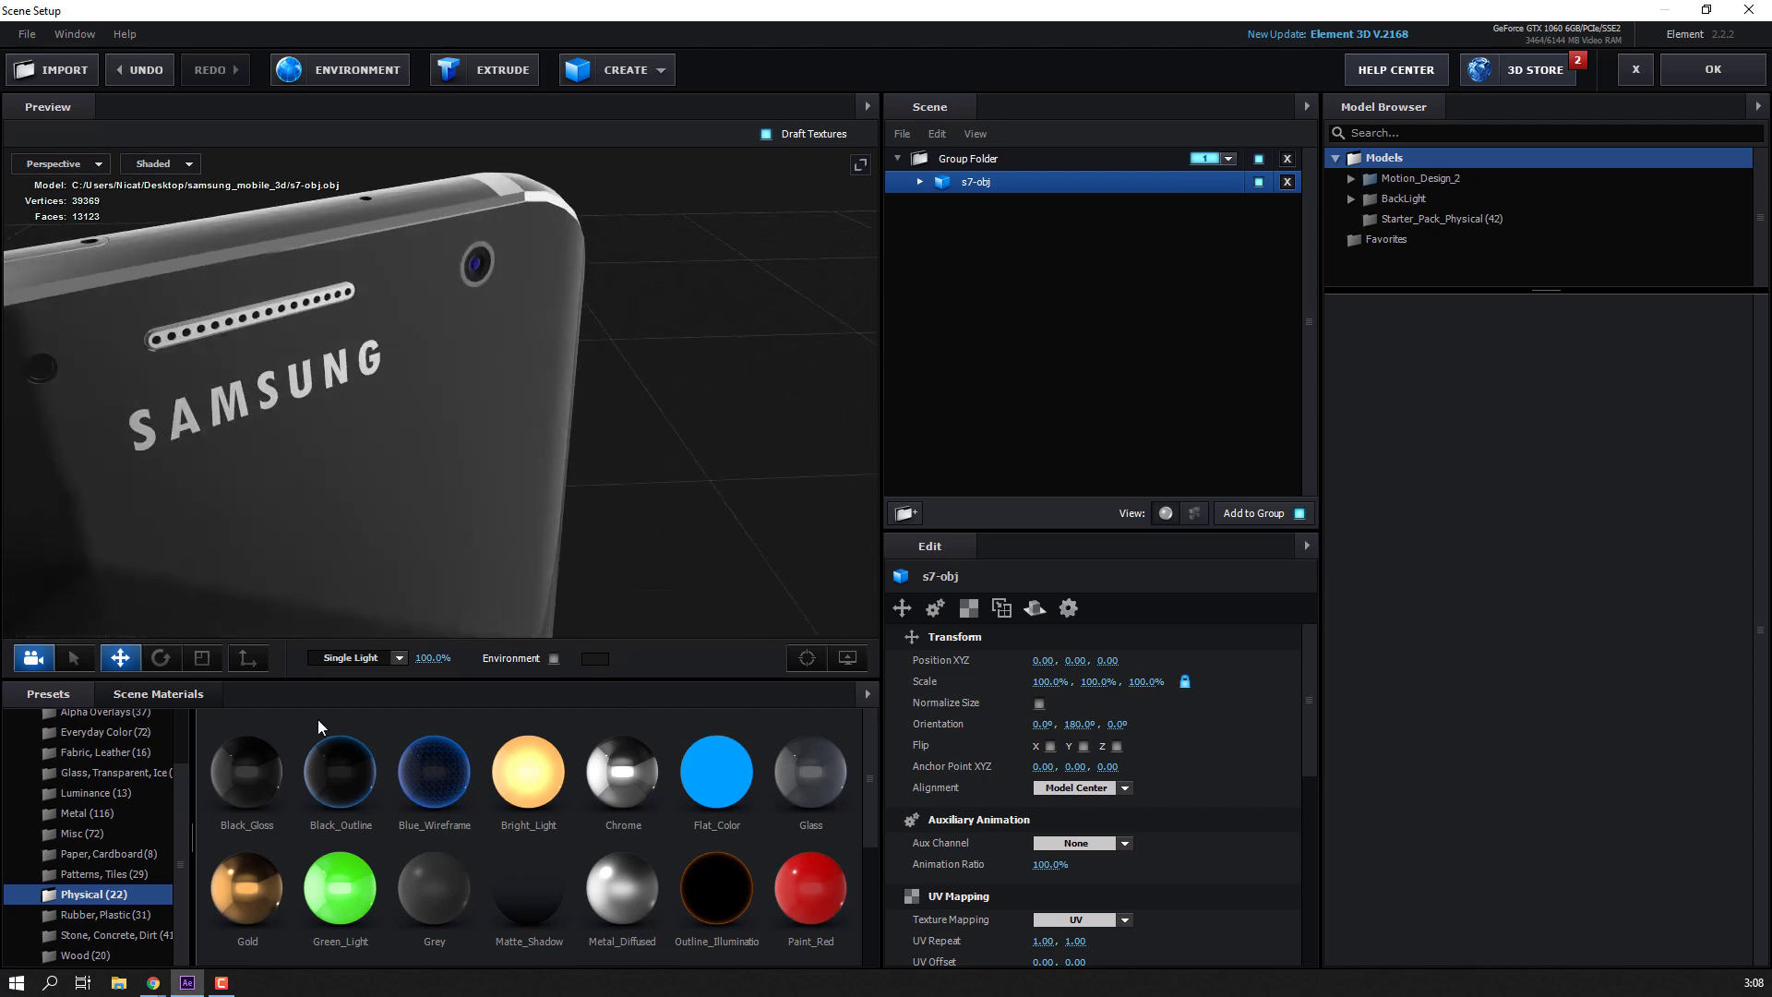
mouse_move(624, 785)
left_mouse_down()
mouse_move(205, 318)
mouse_move(294, 400)
mouse_move(301, 356)
mouse_move(458, 441)
left_mouse_up()
key("ctrl+z")
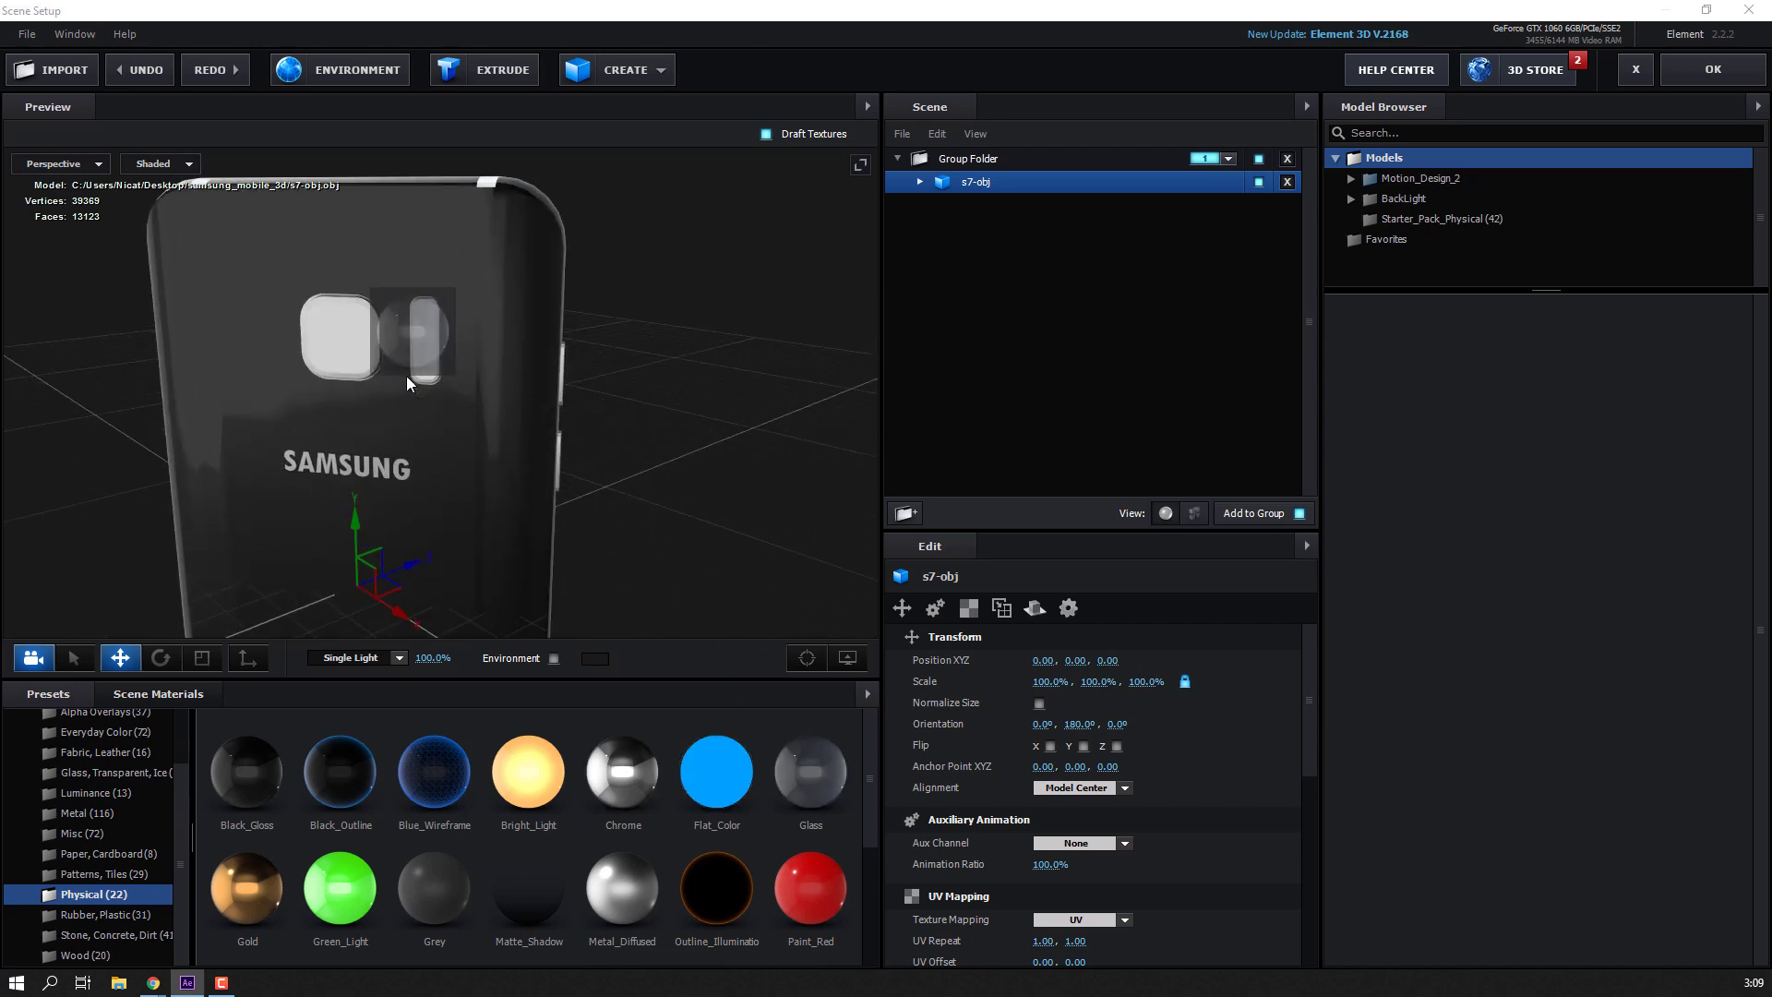
left_click_drag(801, 785, 390, 391)
mouse_move(485, 512)
left_mouse_down()
mouse_move(454, 484)
mouse_move(460, 523)
mouse_move(457, 453)
mouse_move(361, 446)
left_mouse_up()
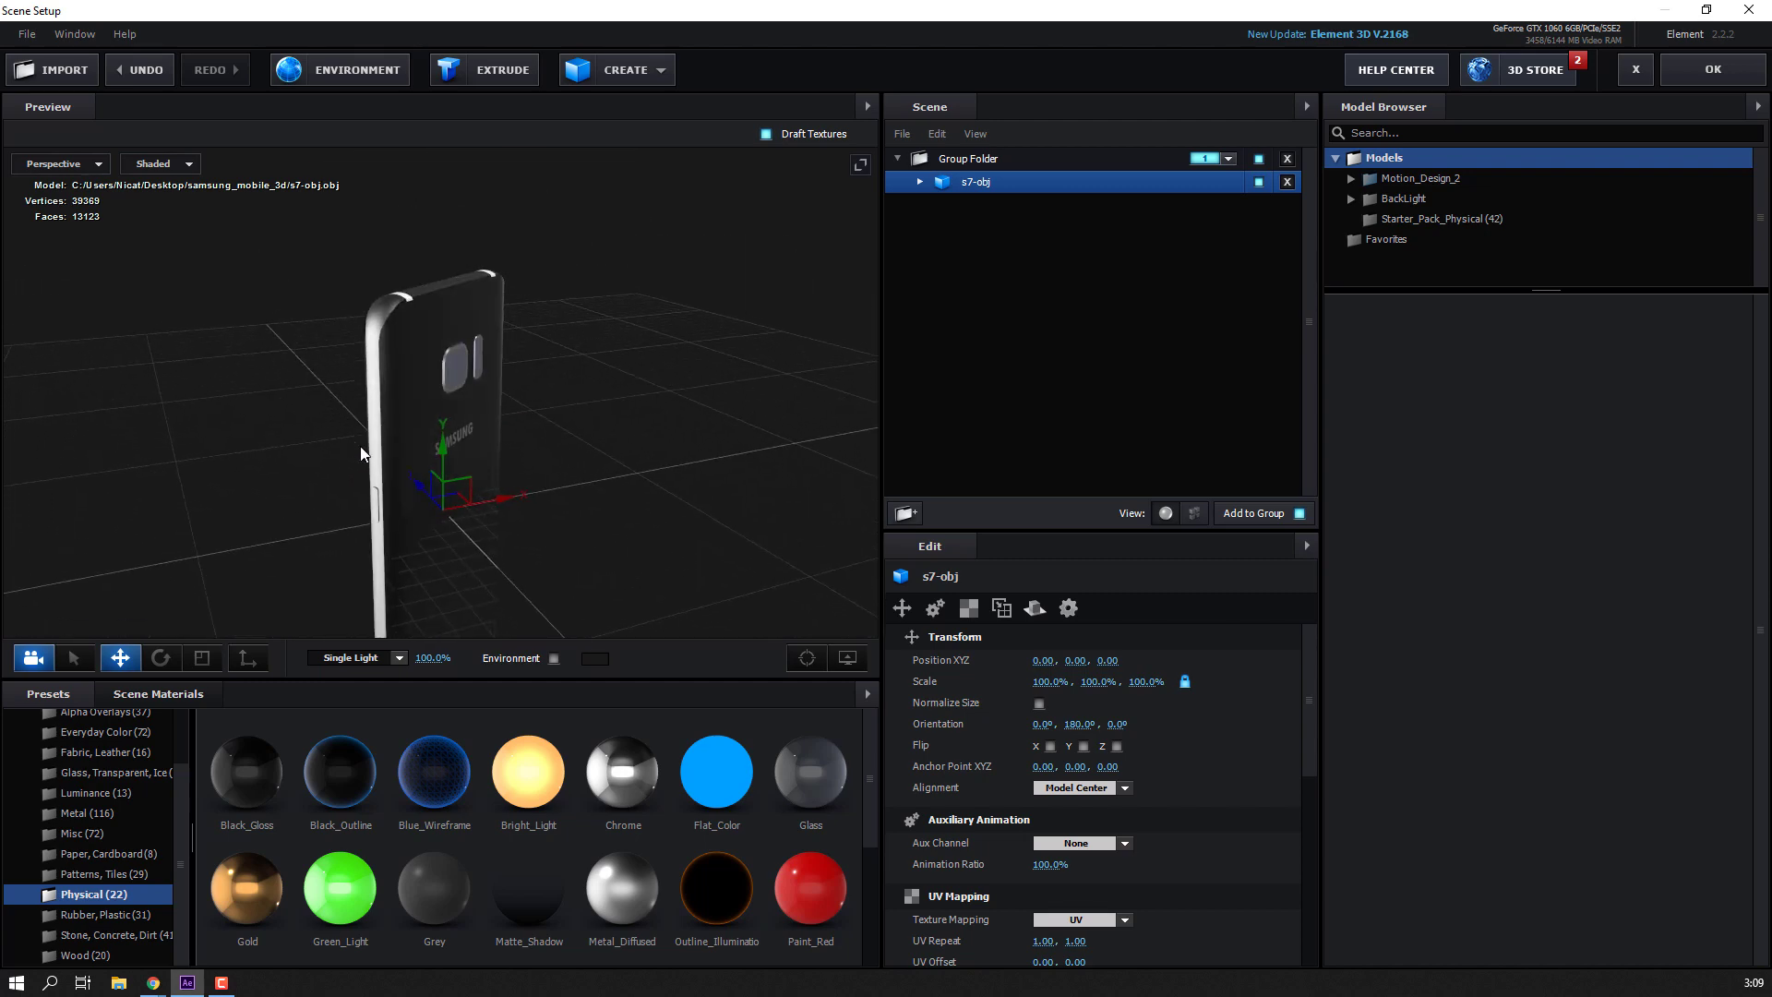
left_click(1663, 79)
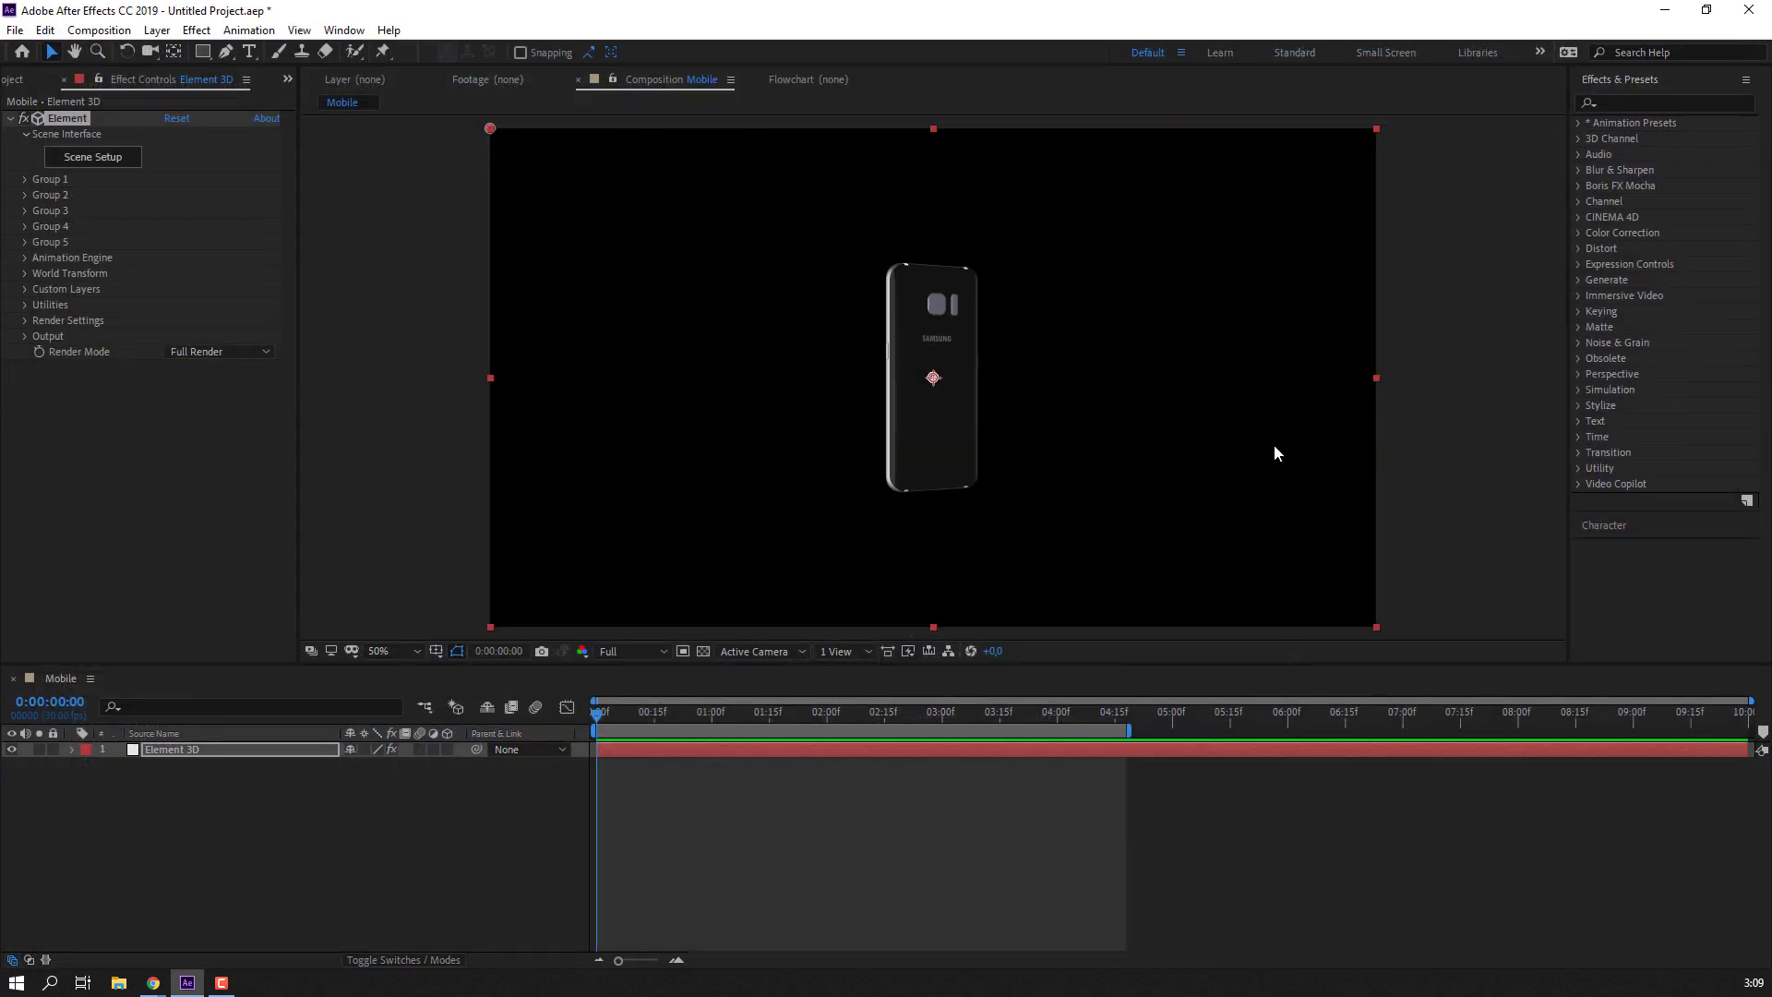
Add a new camera layer, Camera 1, with default settings.
right_click(313, 872)
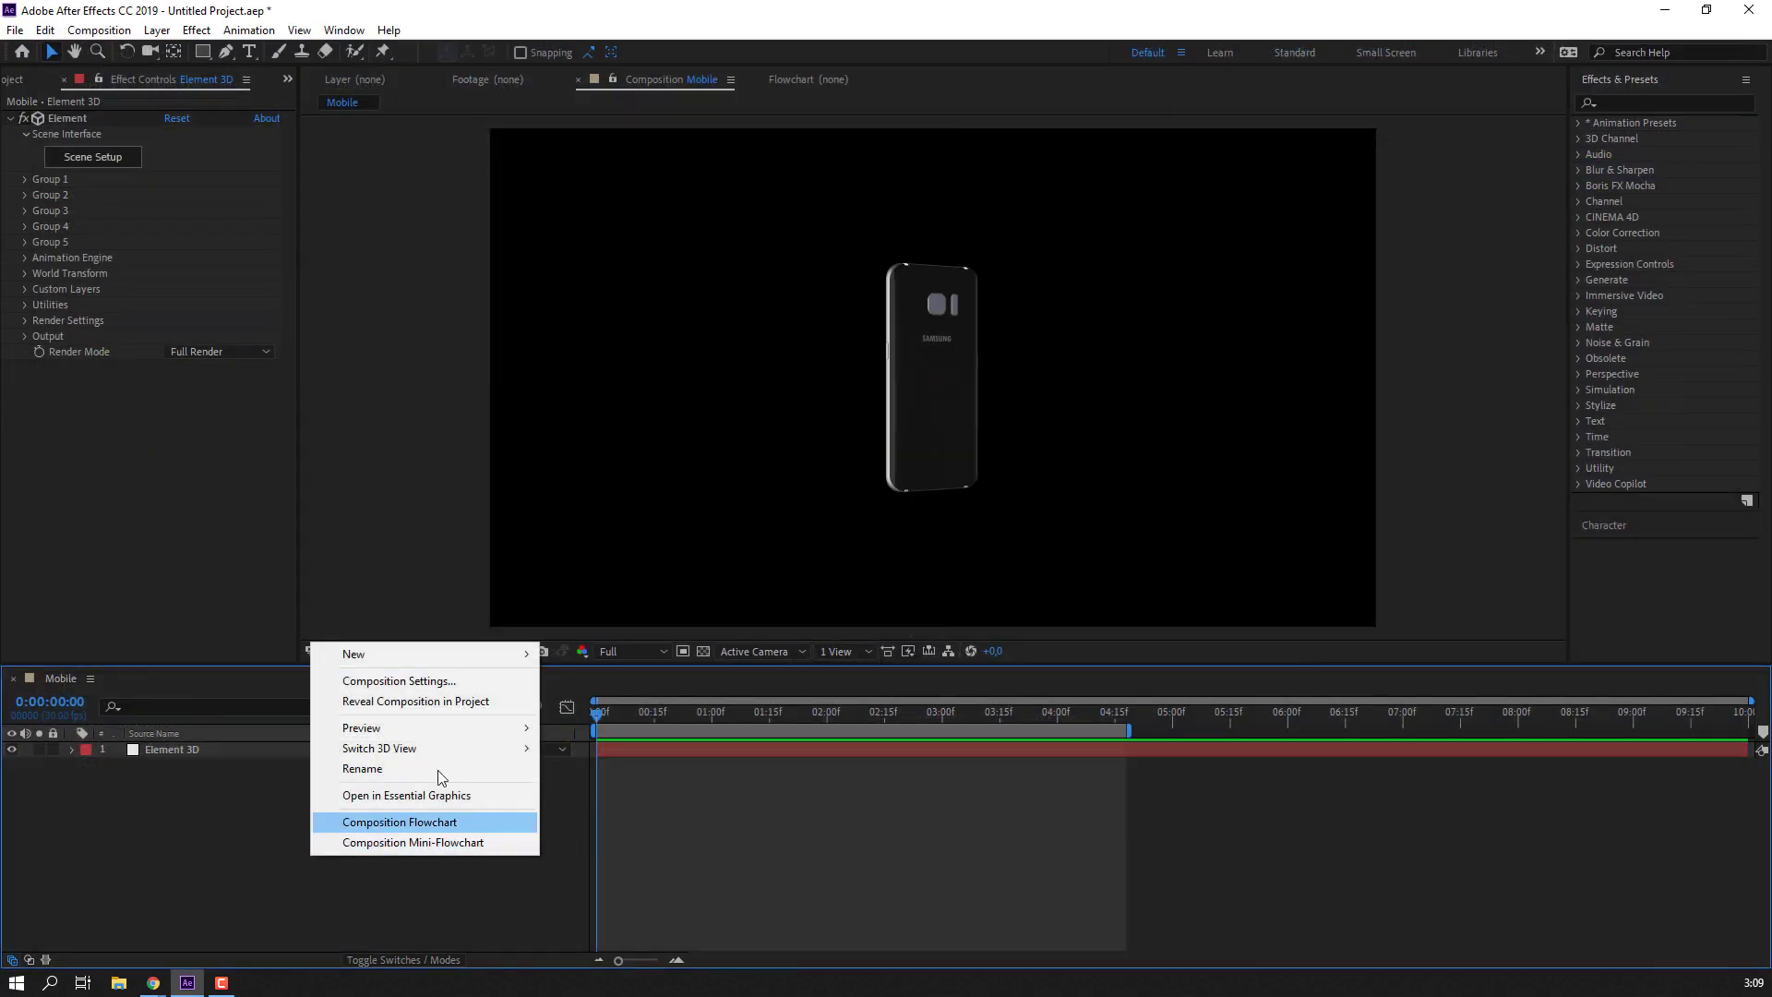
mouse_move(520, 669)
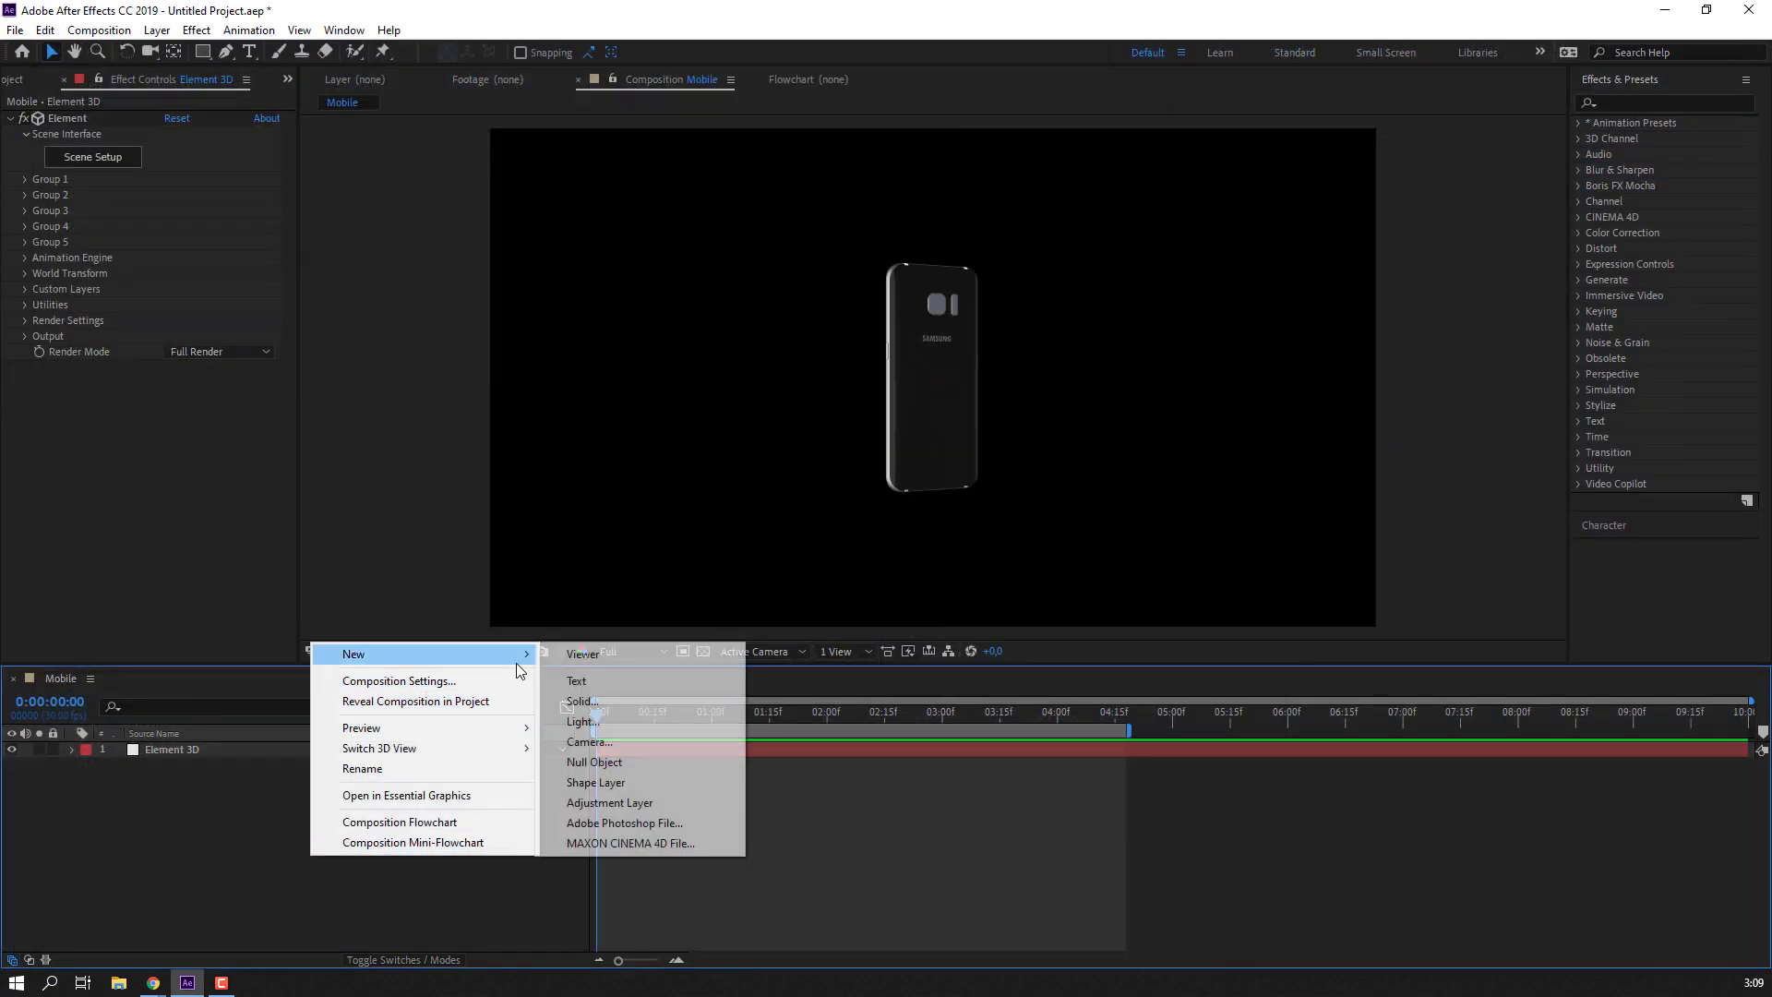
left_click(596, 742)
left_click(1062, 694)
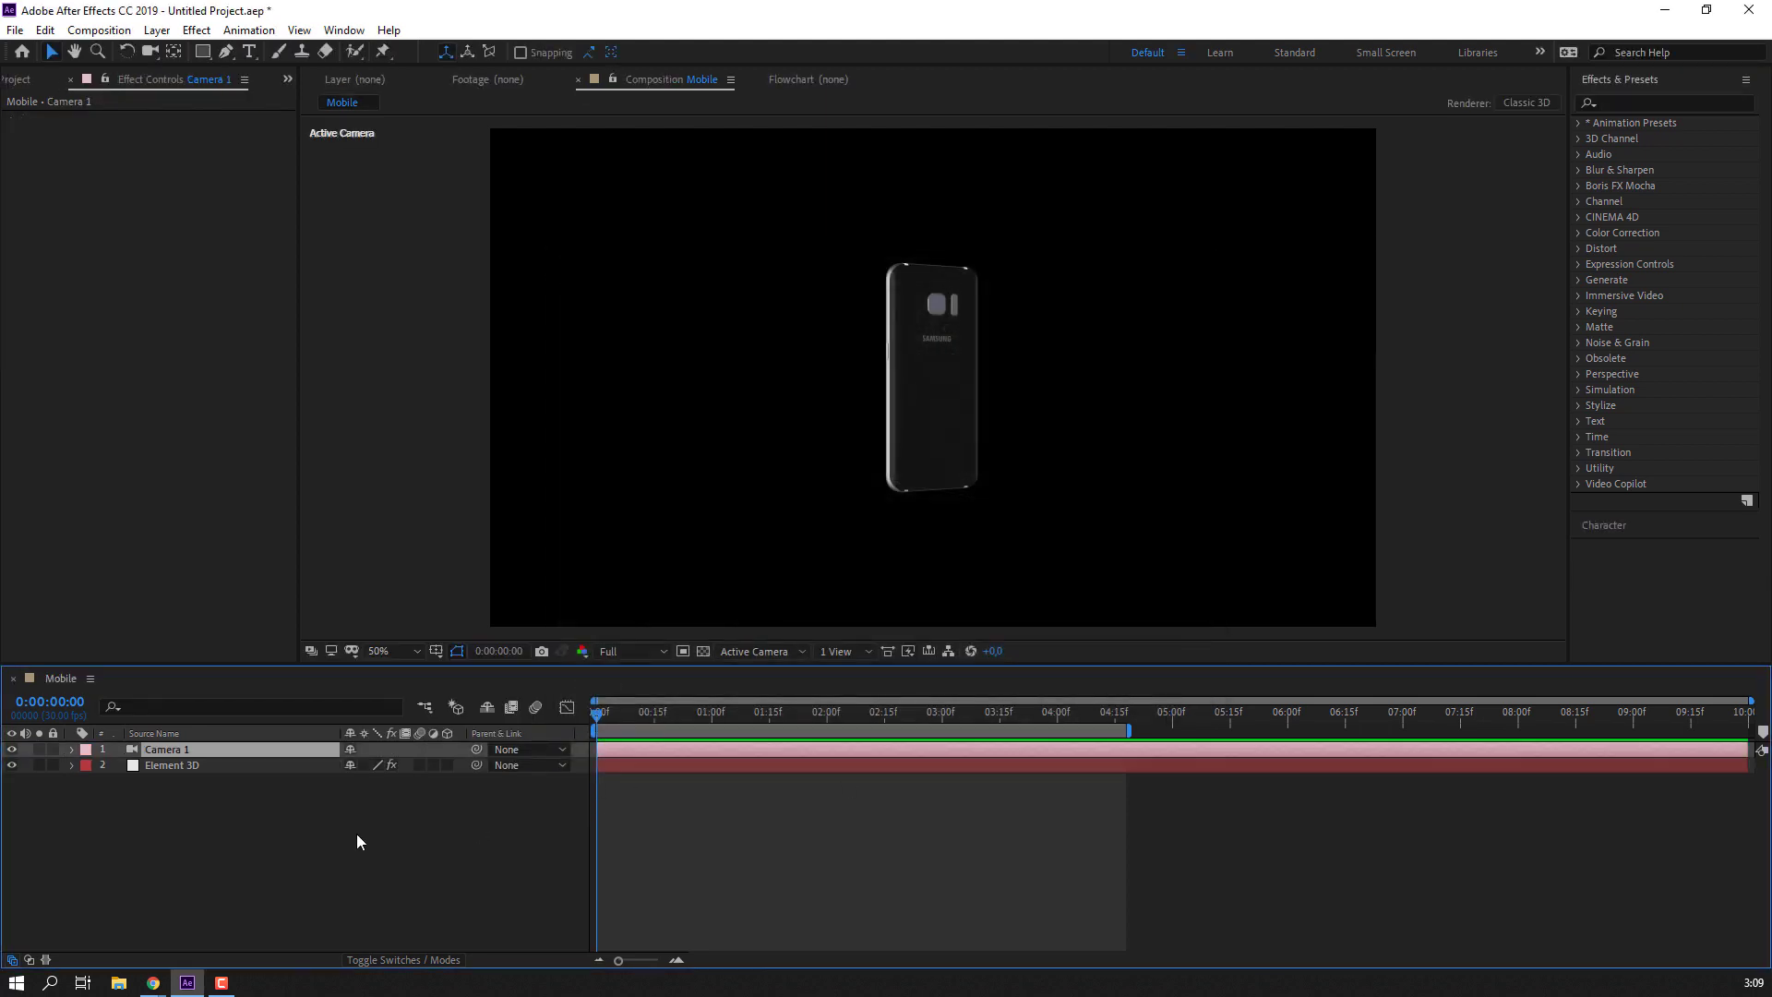
Orbit and dolly Camera 1 so the phone's Samsung front fills the frame height.
left_click_drag(150, 51, 220, 112)
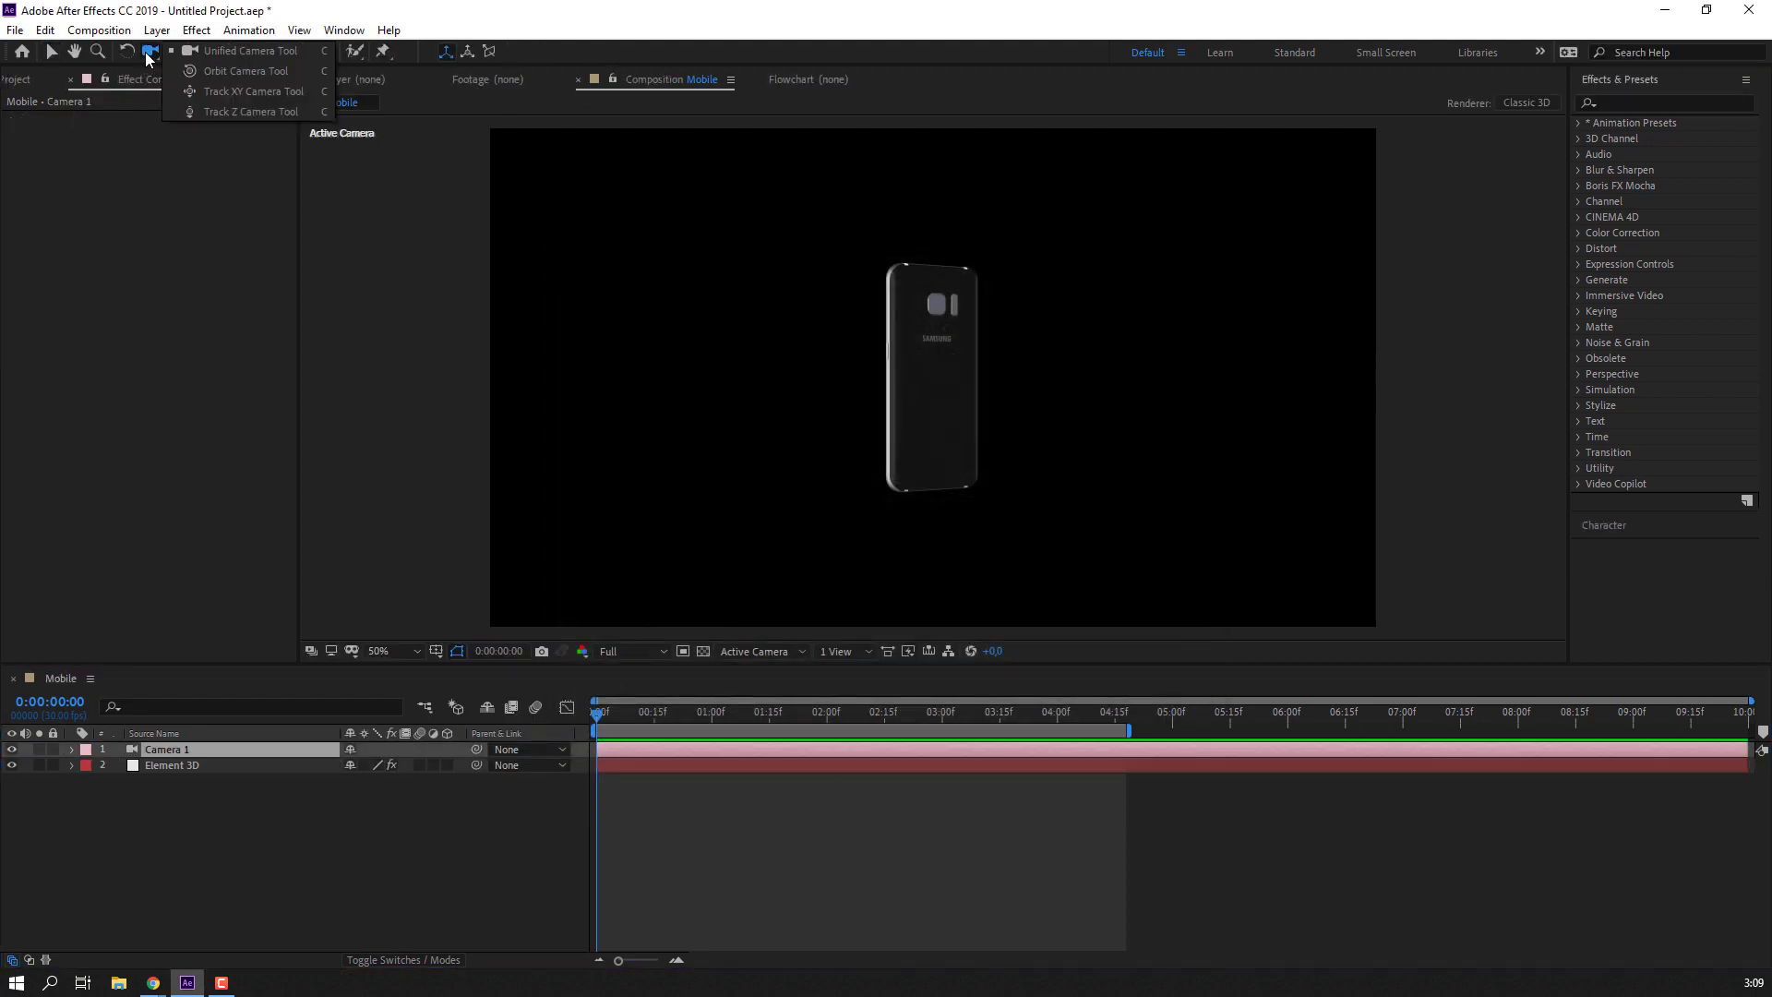
left_click_drag(955, 377, 1021, 186)
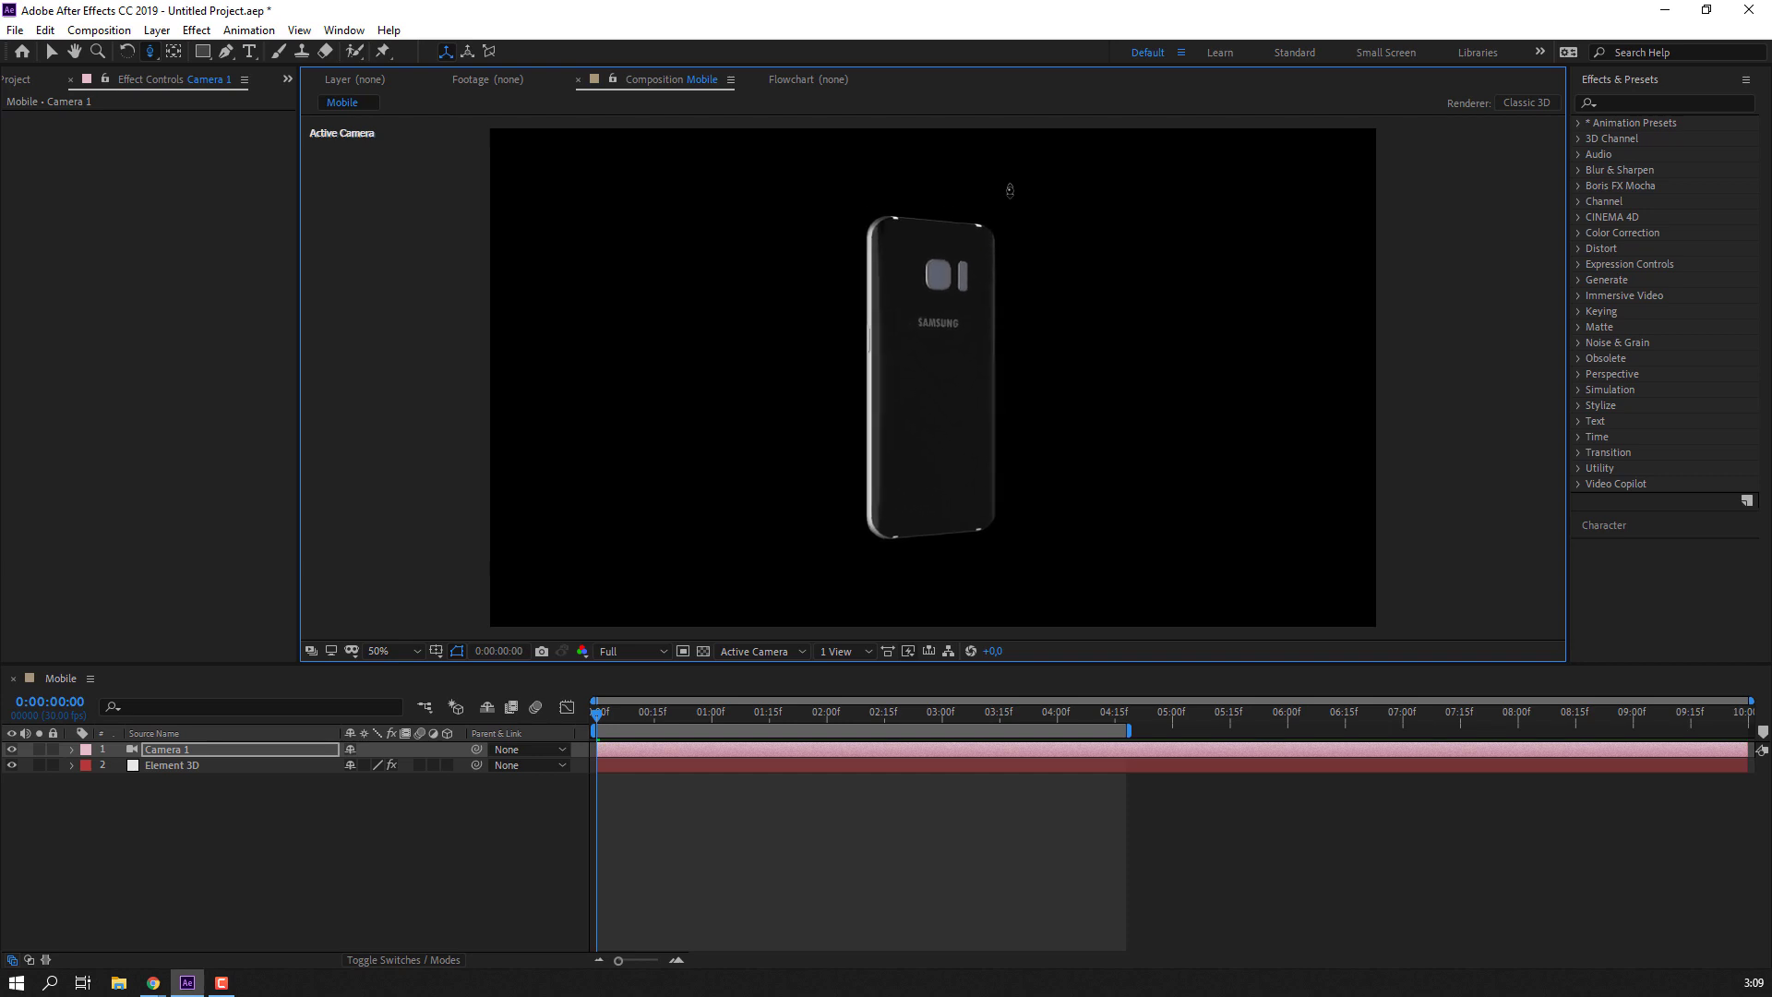
left_click_drag(157, 48, 264, 40)
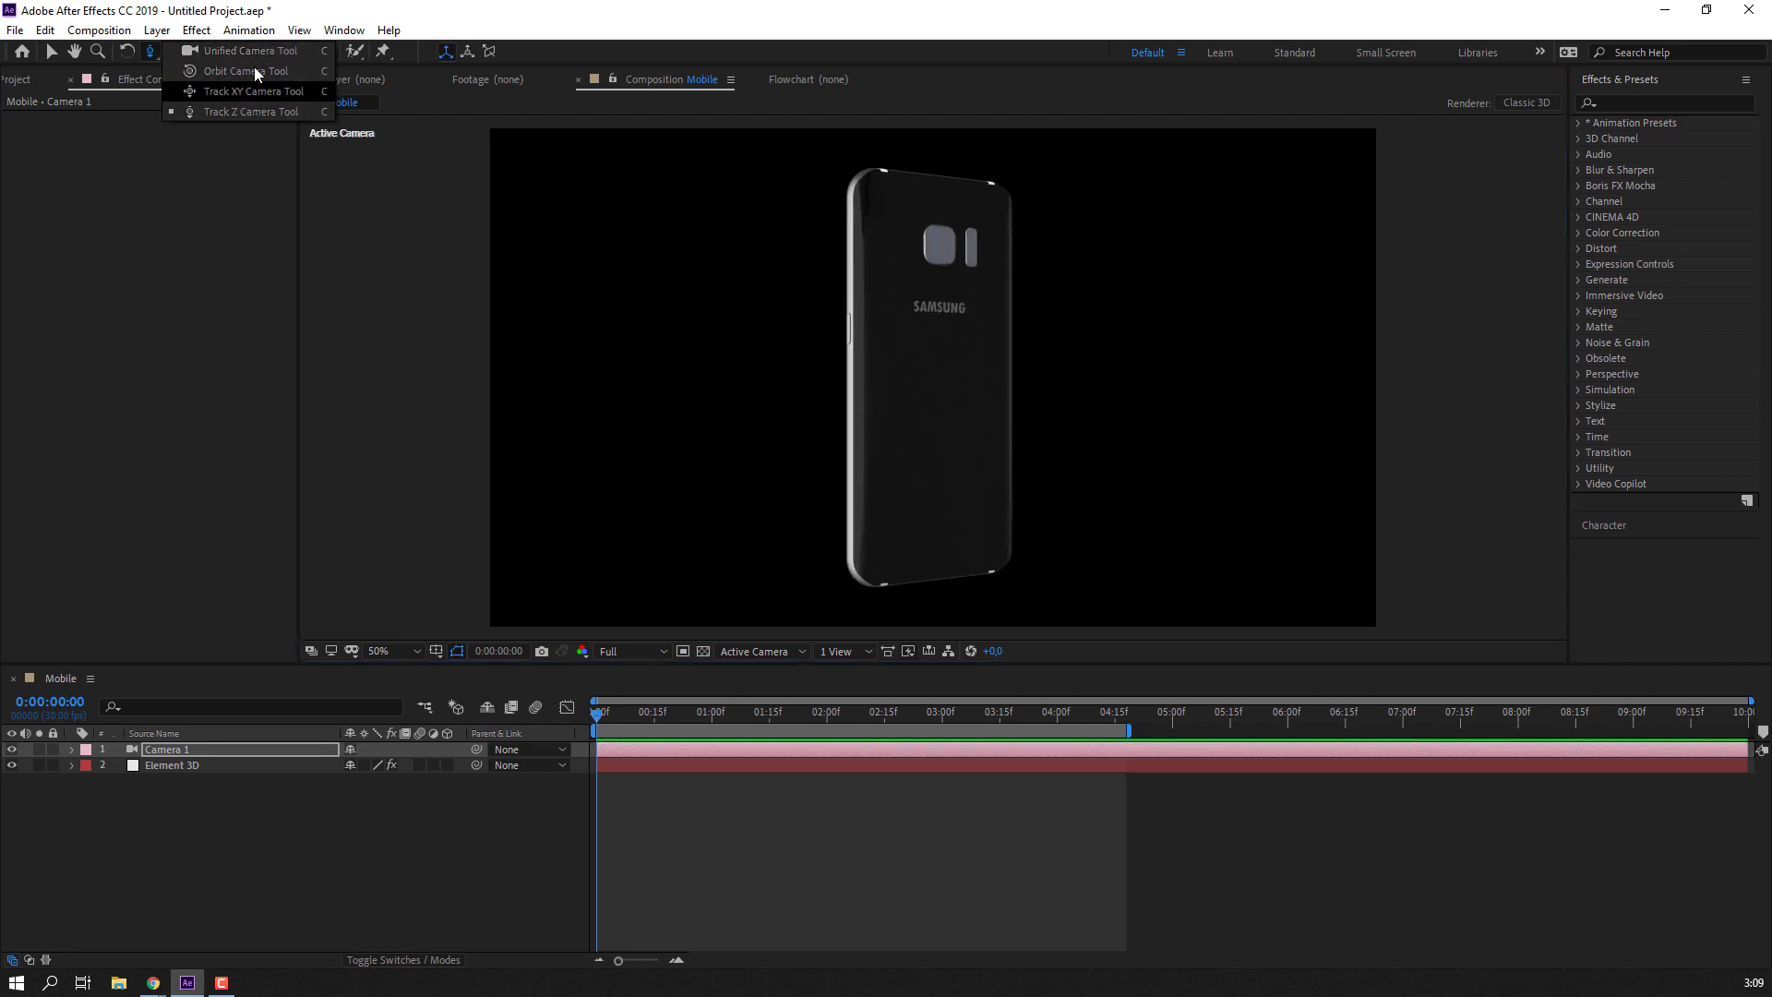
left_click_drag(264, 40, 246, 60)
left_click_drag(829, 347, 1169, 363)
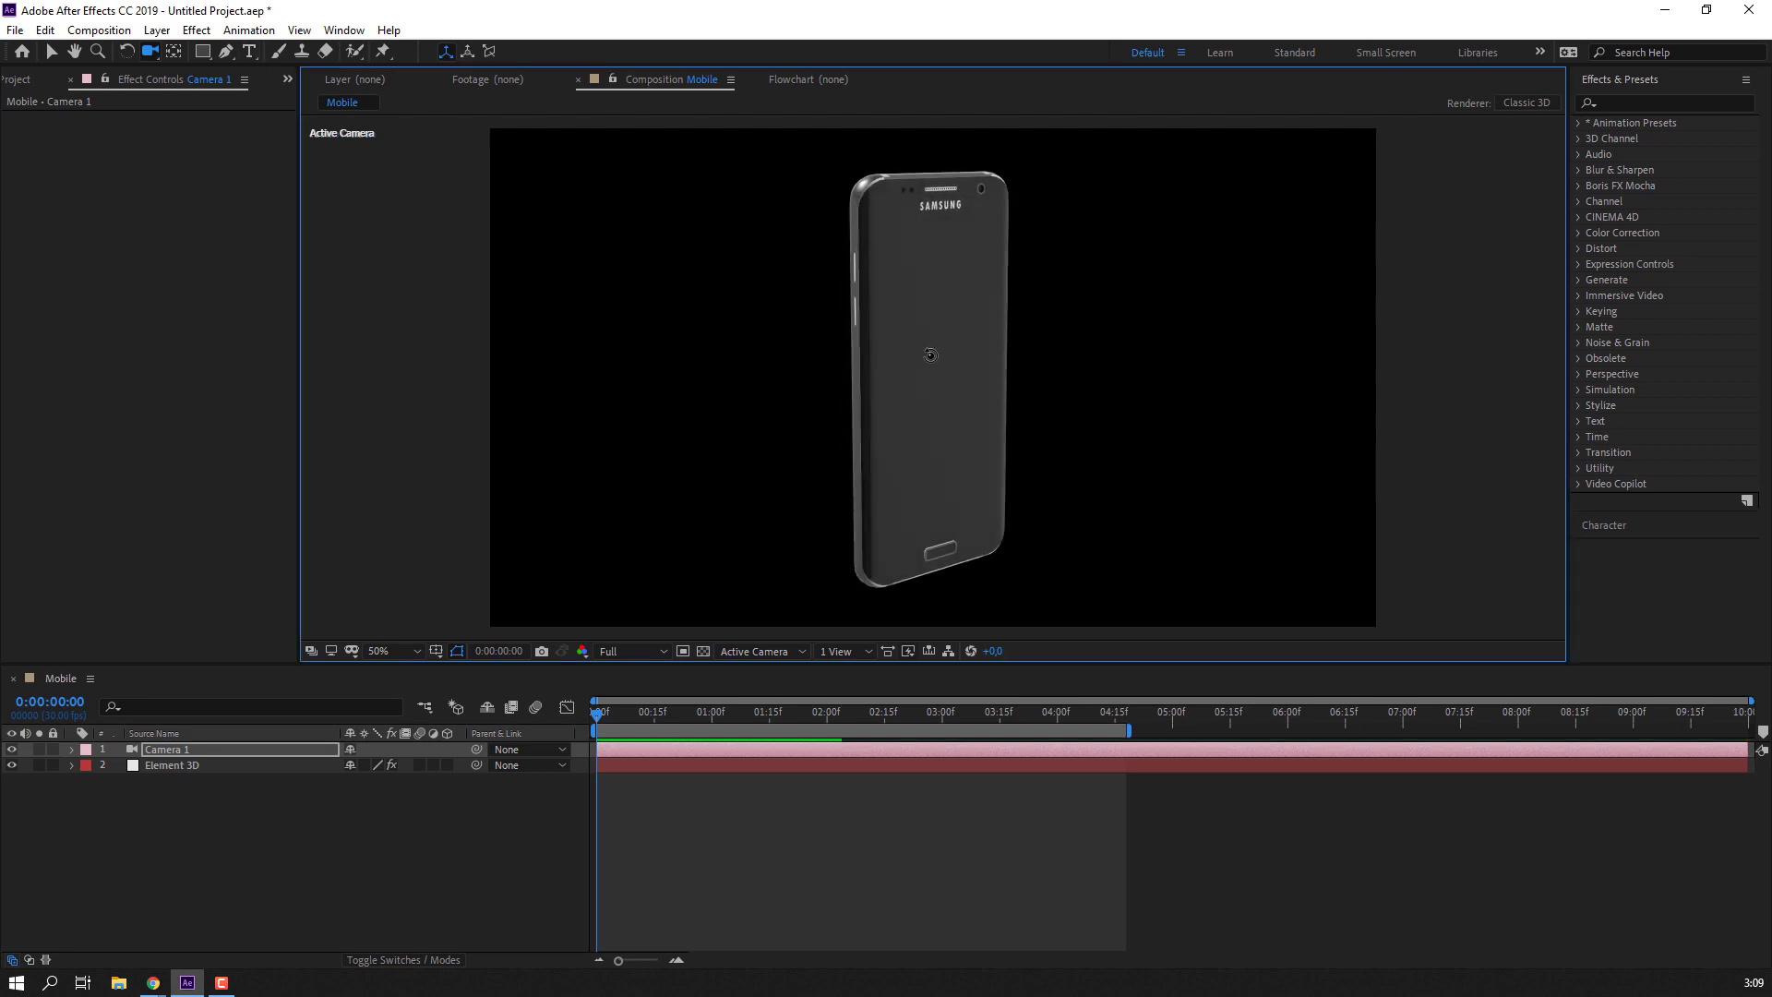
key("c")
left_click_drag(931, 355, 943, 257)
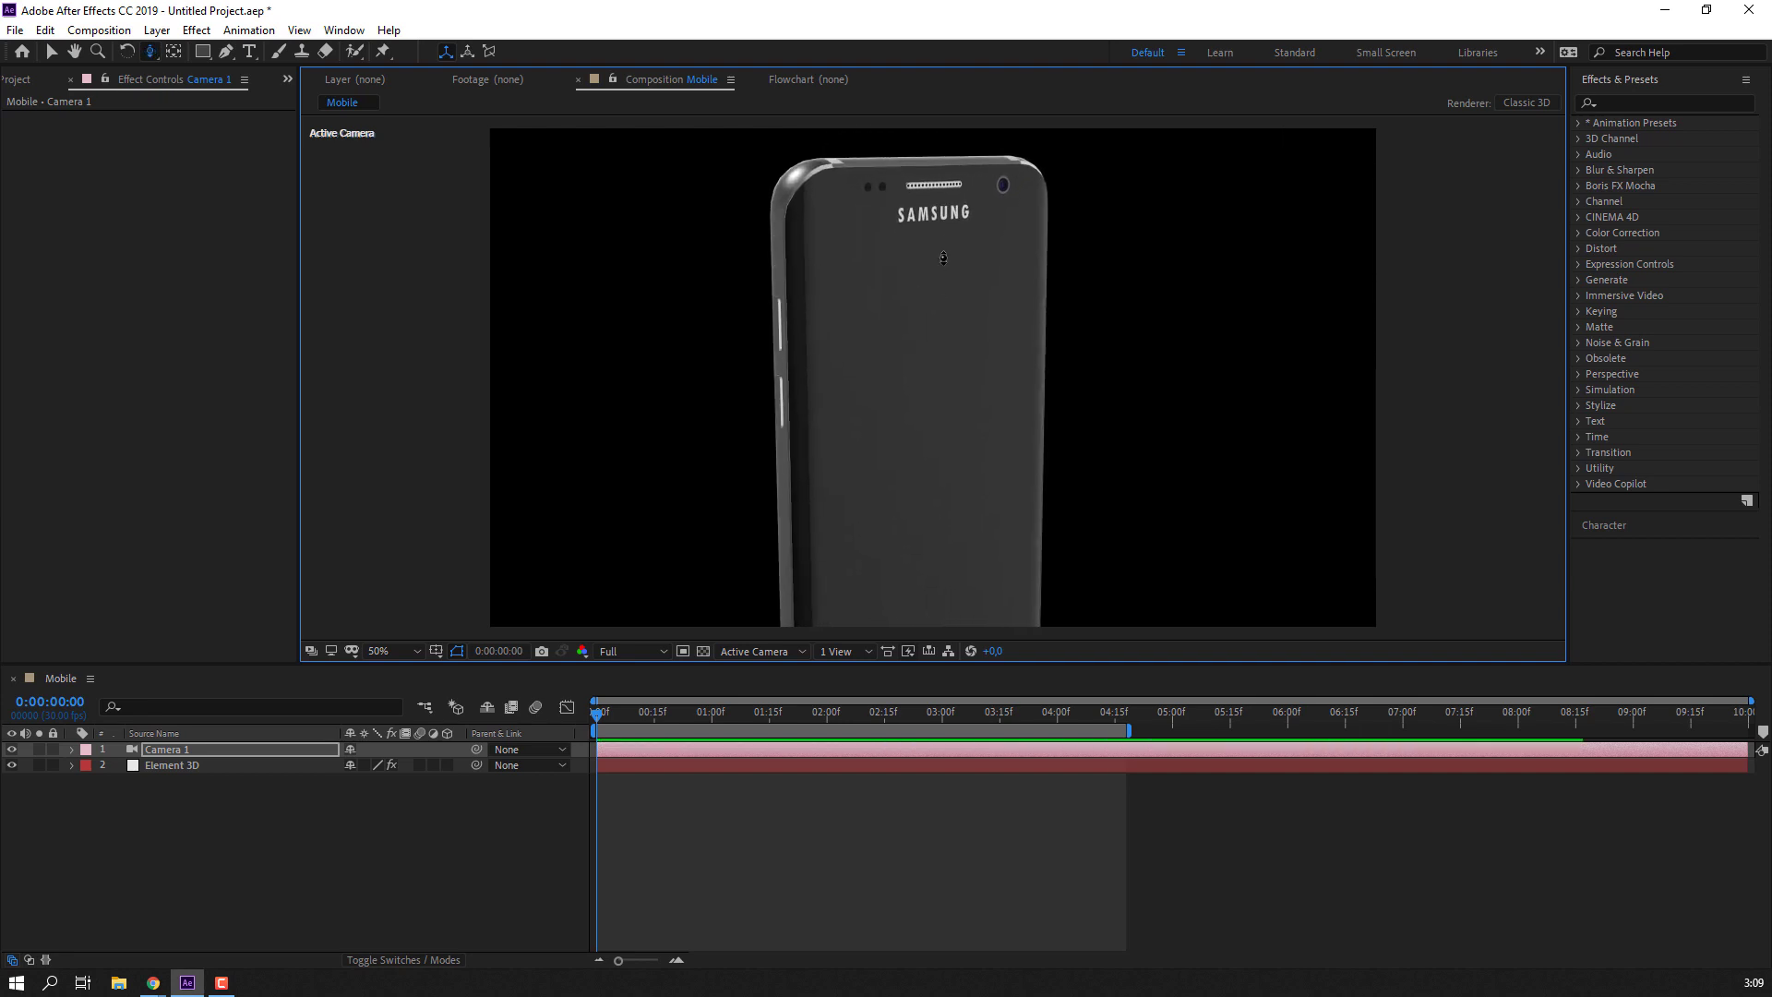
Create a Group 1 Null via Element 3D's Group 1 Group Utilities.
key("v")
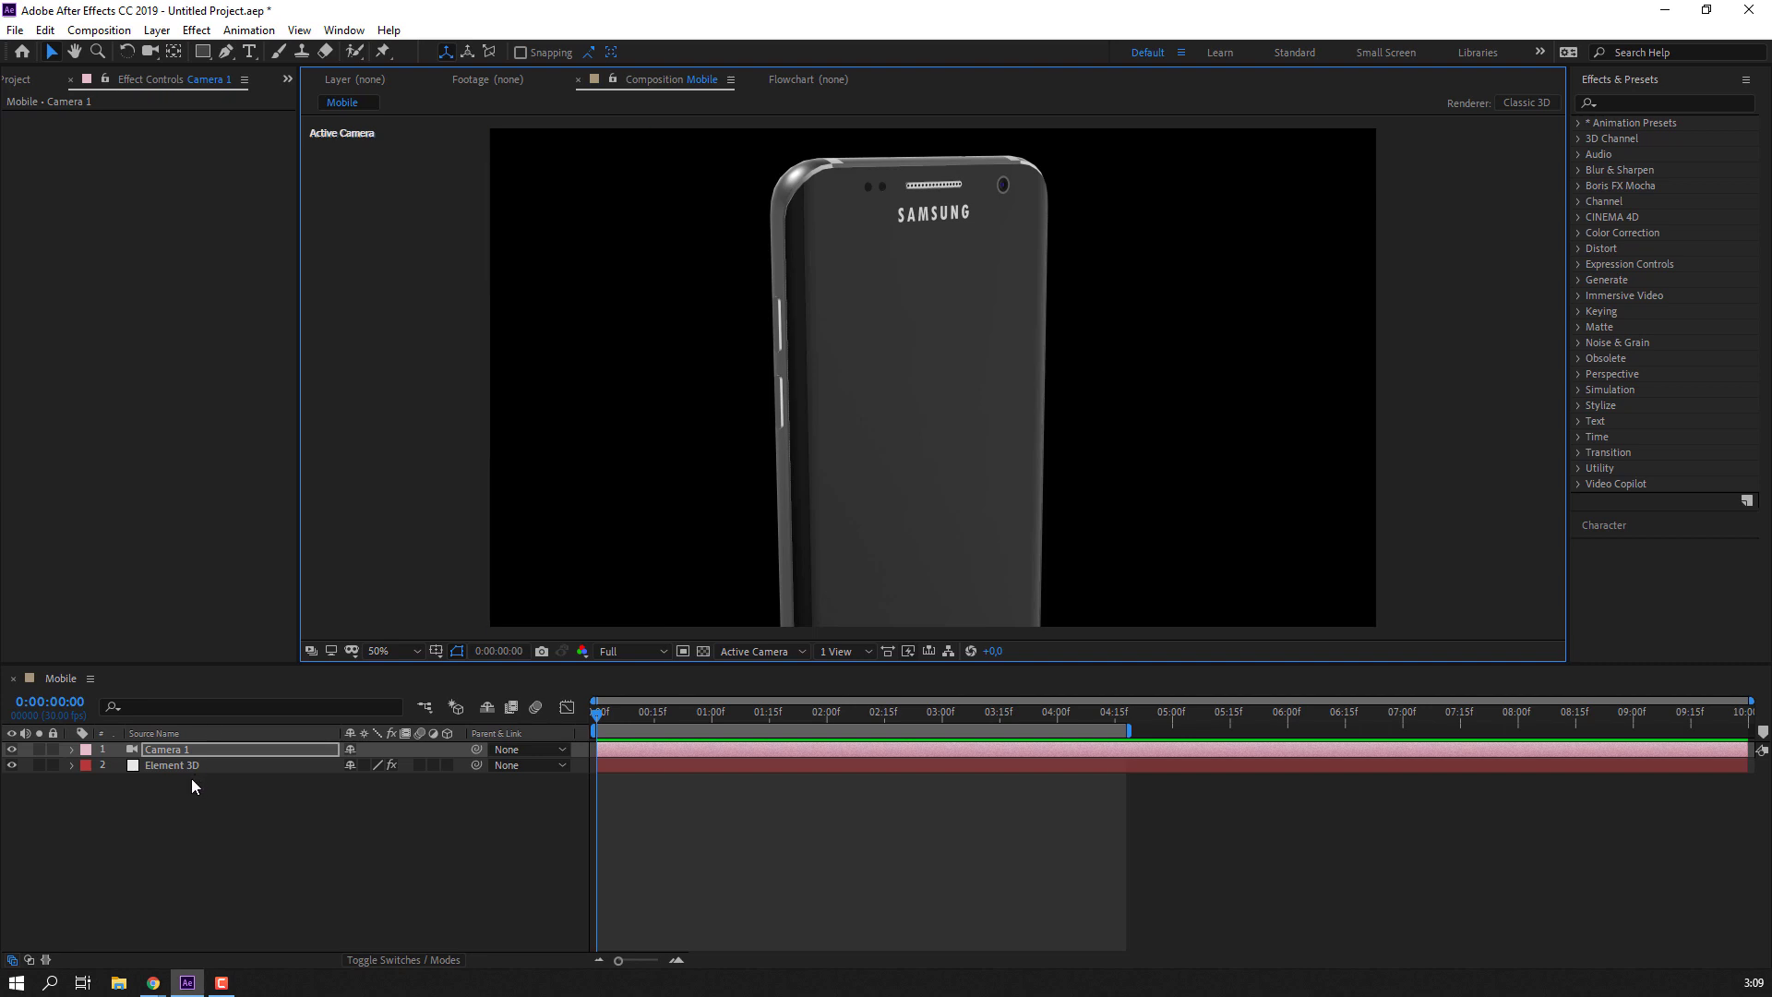
left_click(191, 778)
left_click(189, 768)
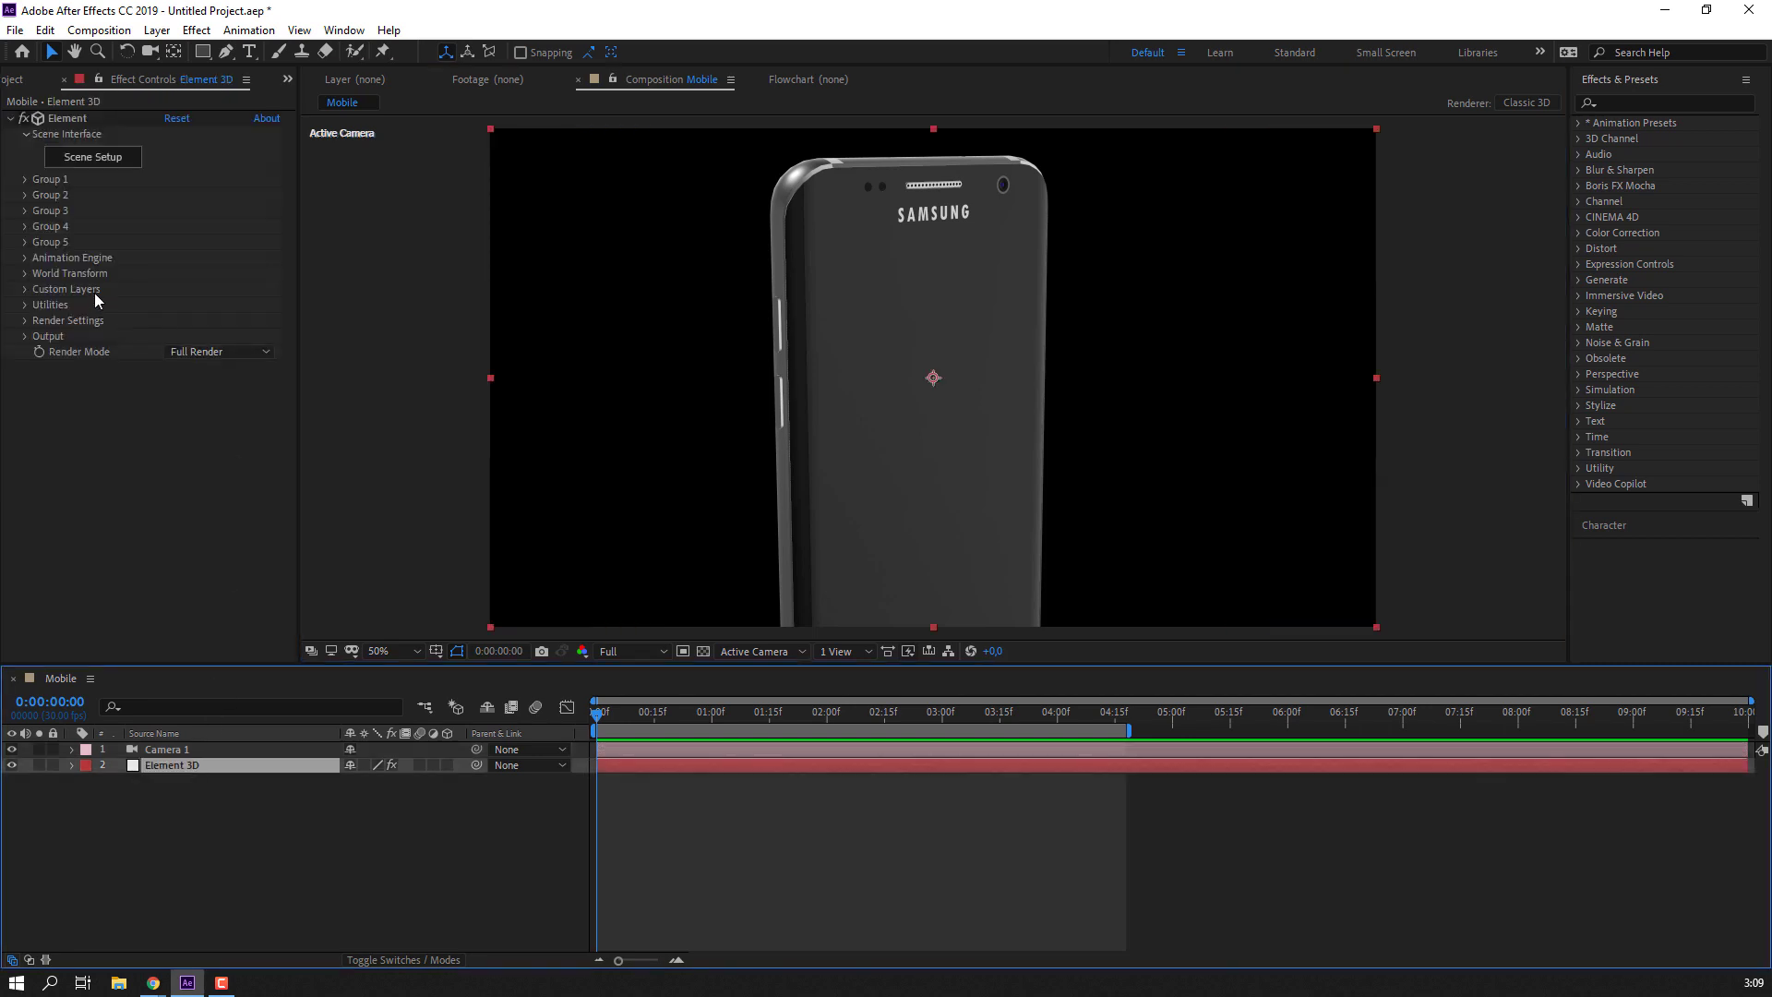
left_click(25, 181)
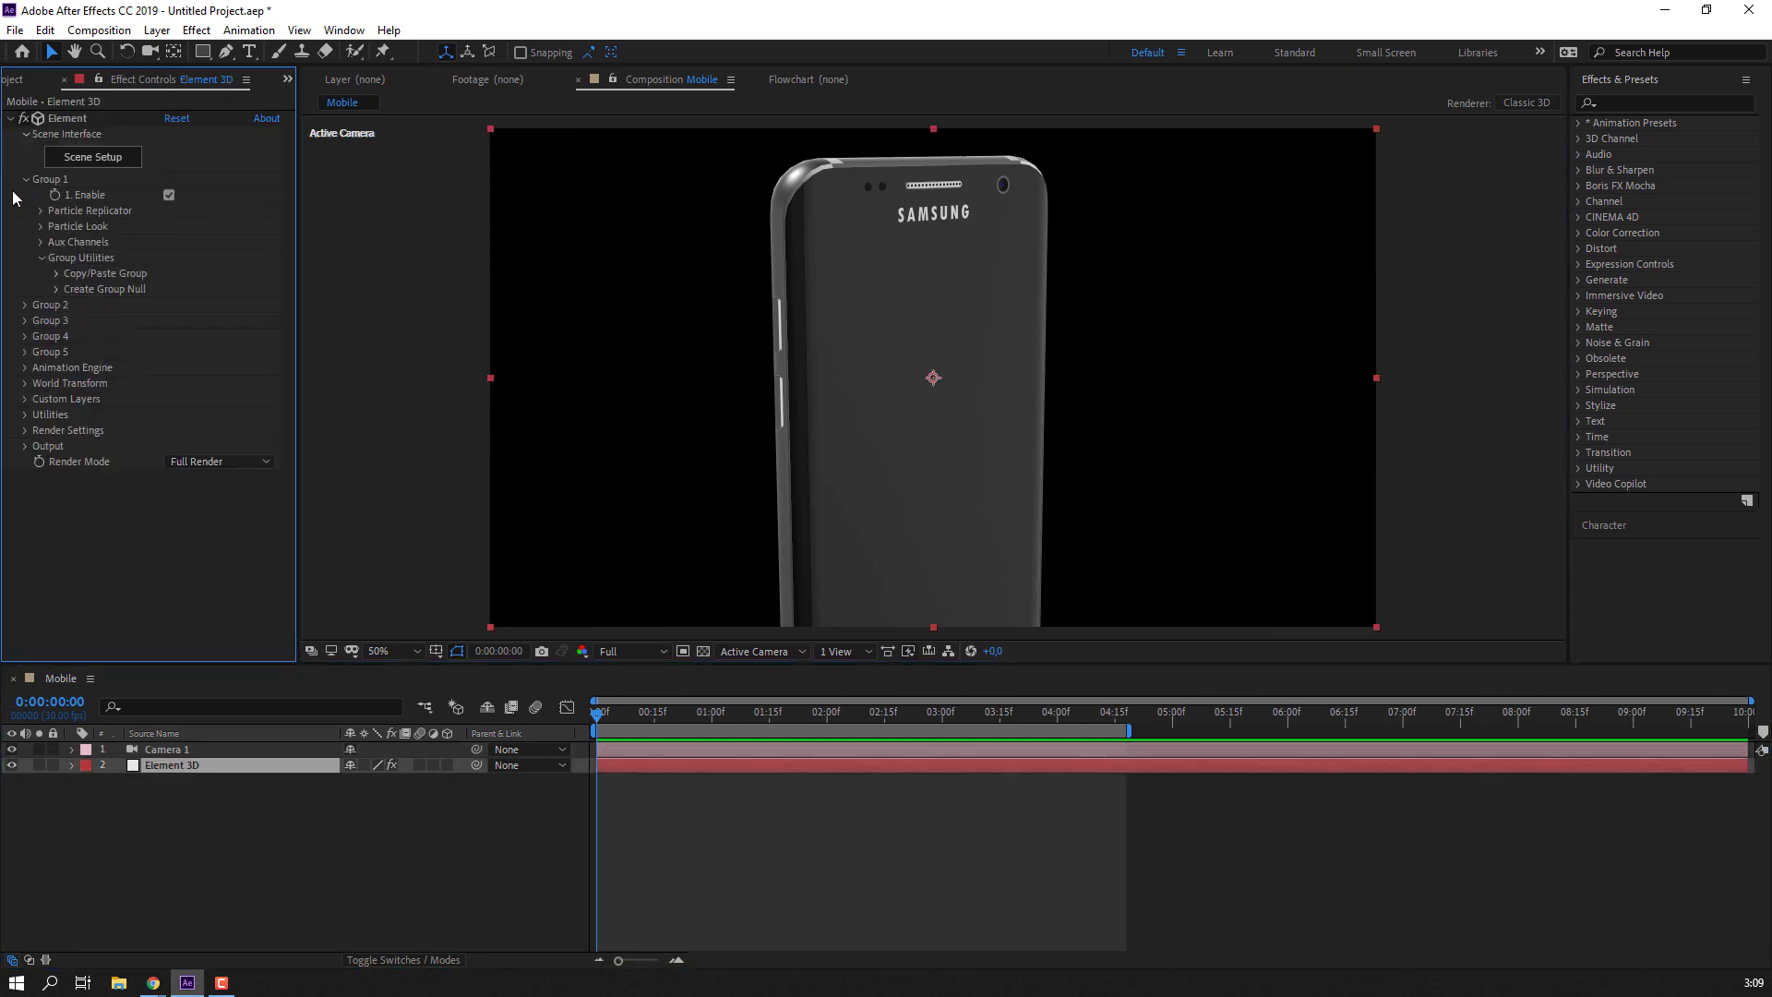
left_click(54, 288)
left_click(121, 315)
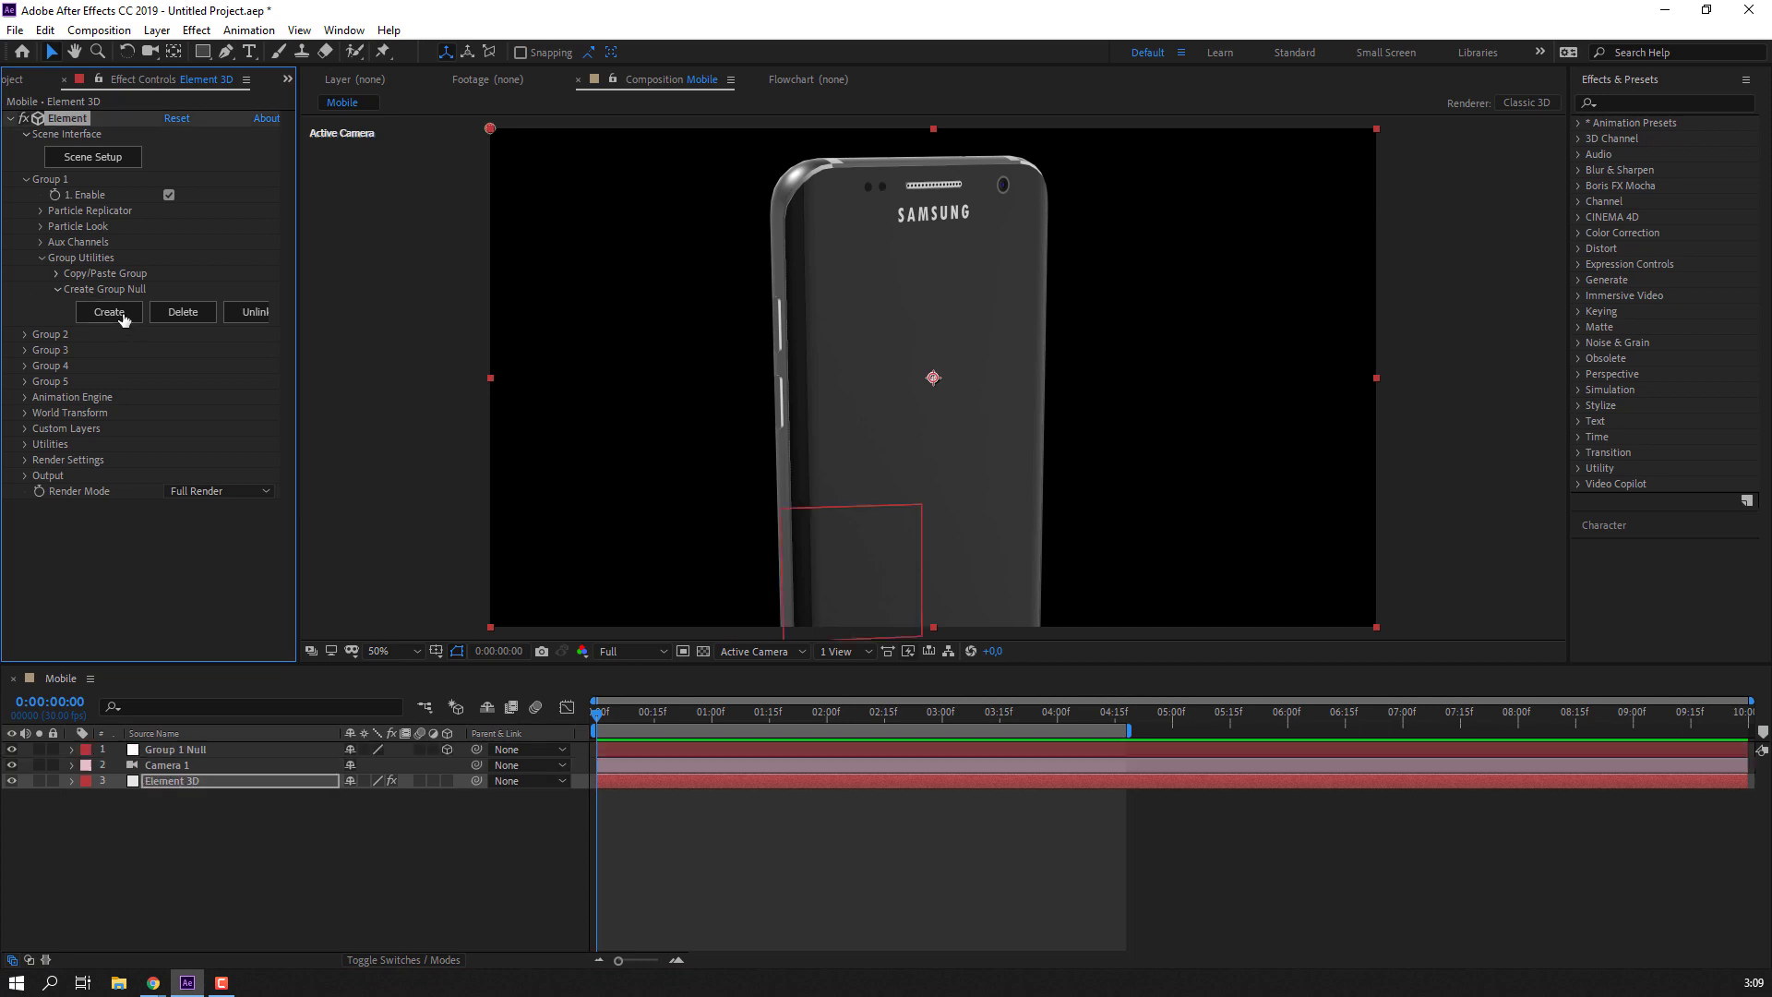
Test the null's Y and X Rotation on the phone, then undo both back to 0°.
left_click(205, 749)
key("r")
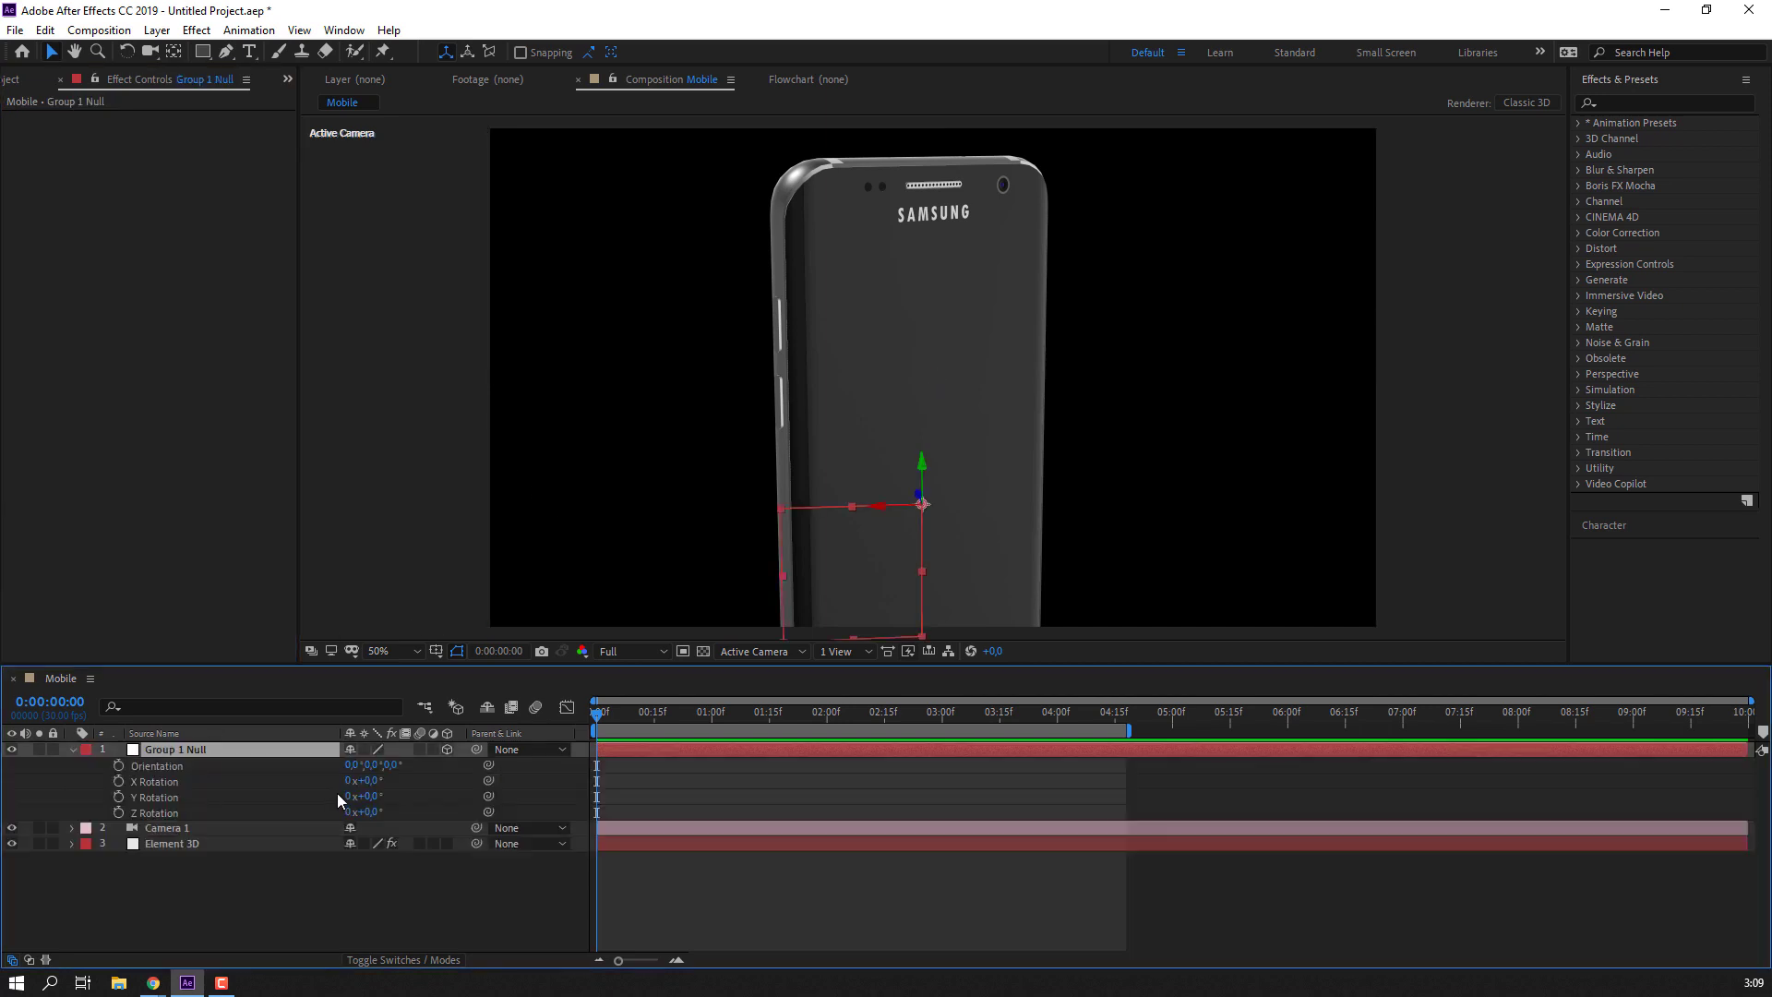
left_click_drag(373, 798, 349, 796)
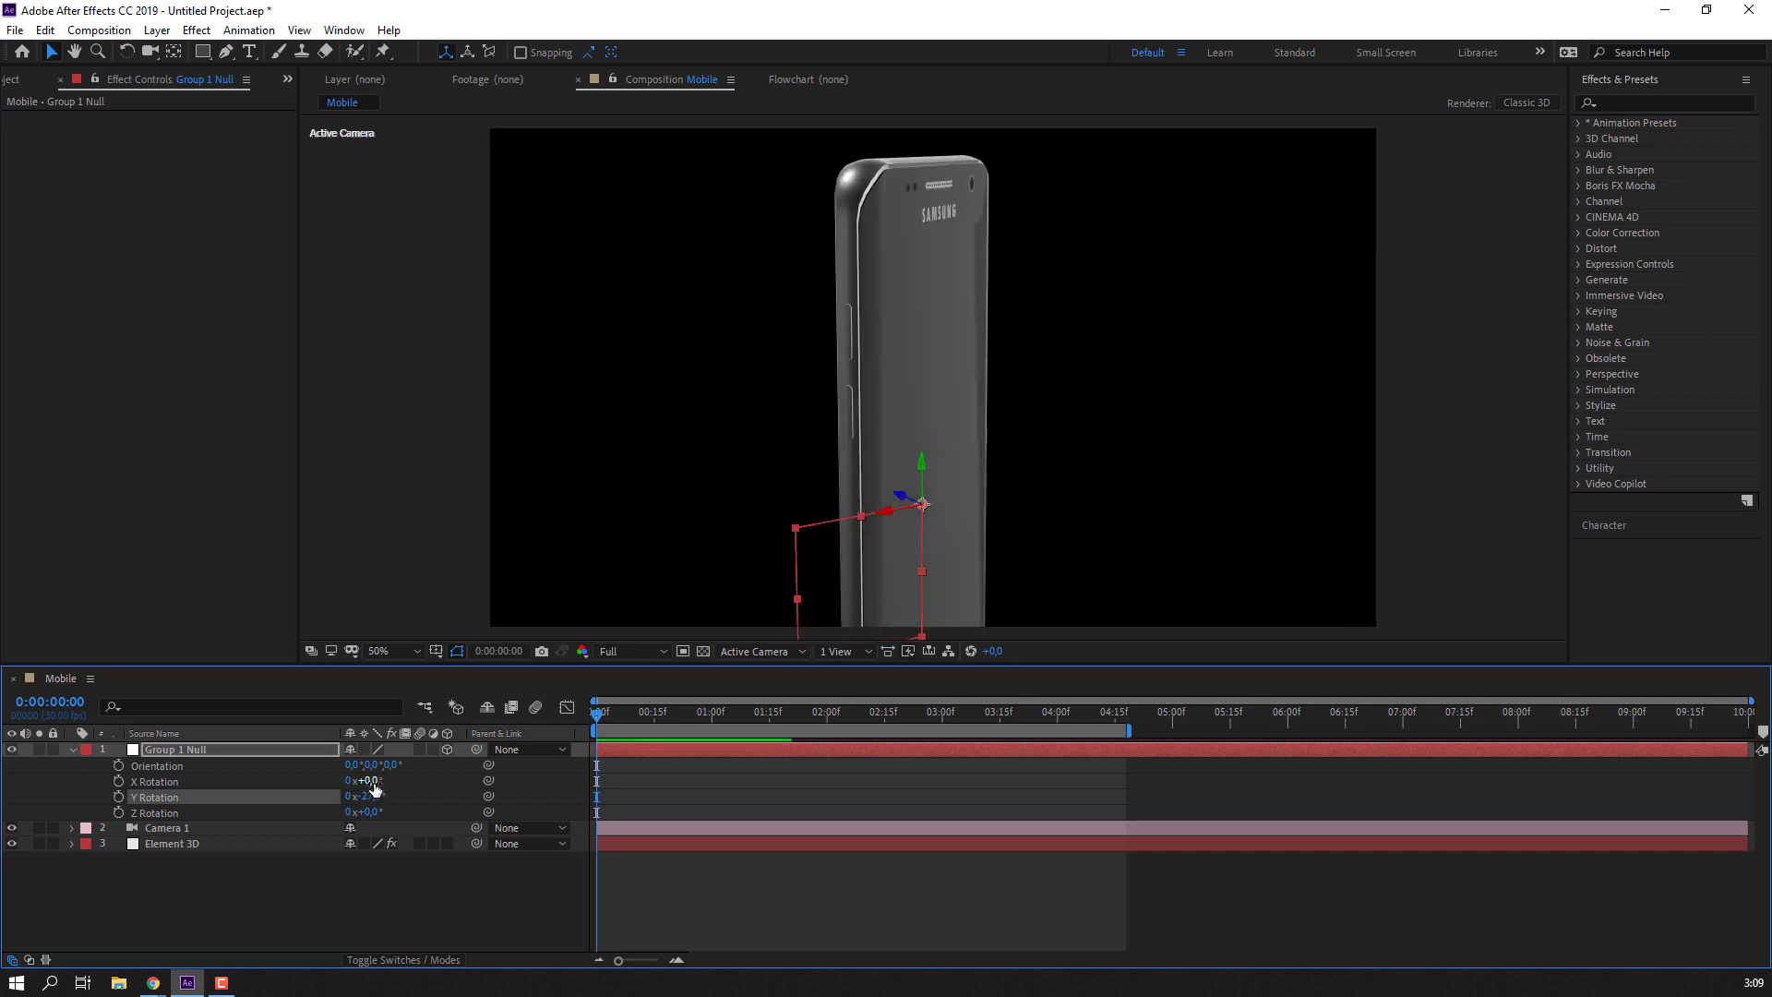
left_click_drag(362, 780, 419, 814)
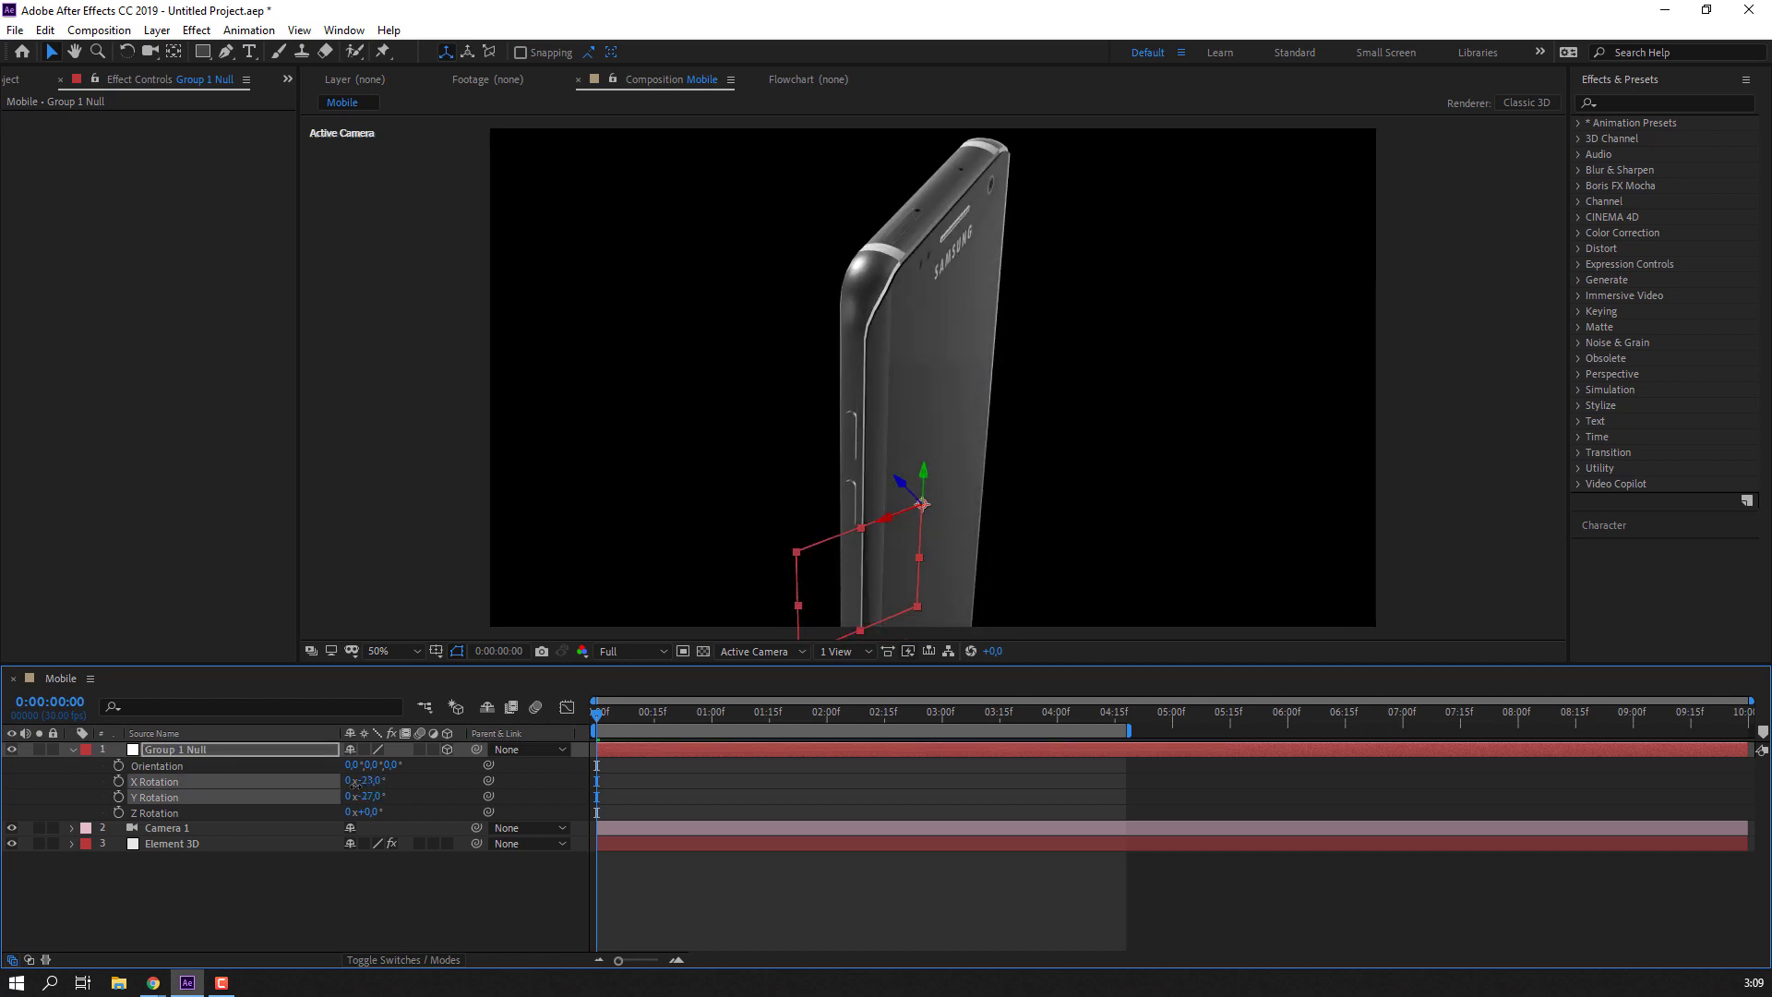
key("ctrl+z")
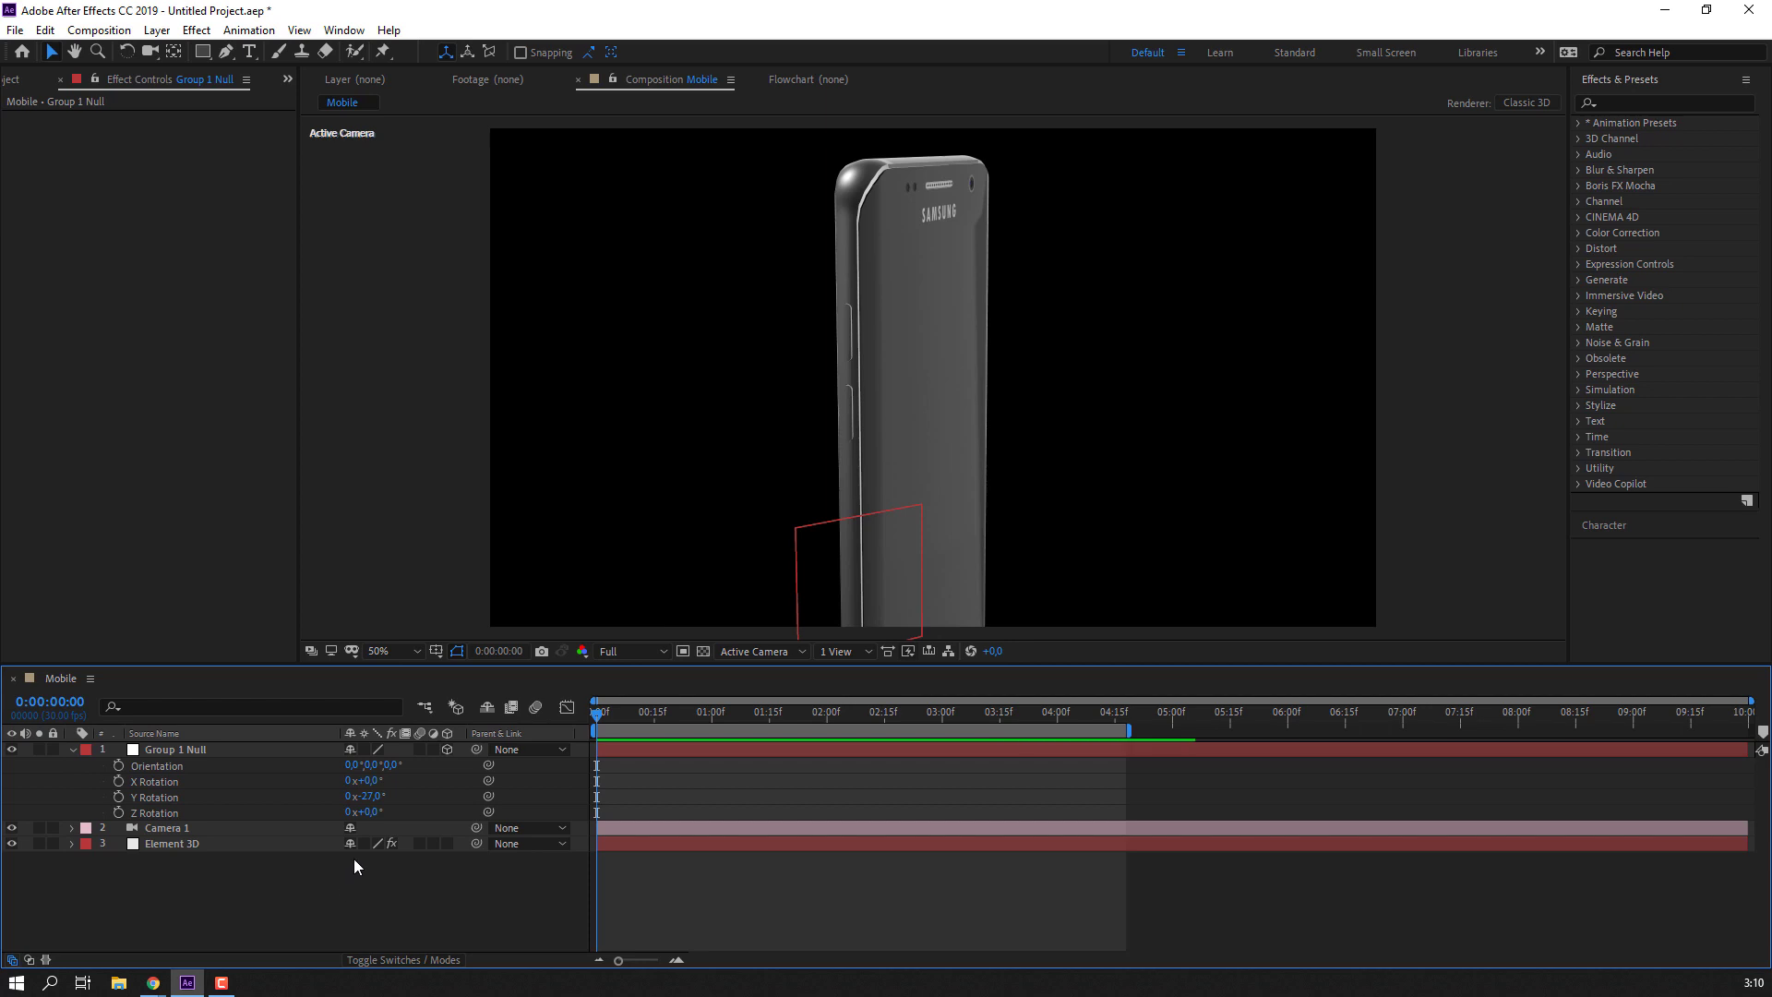
key("ctrl+z")
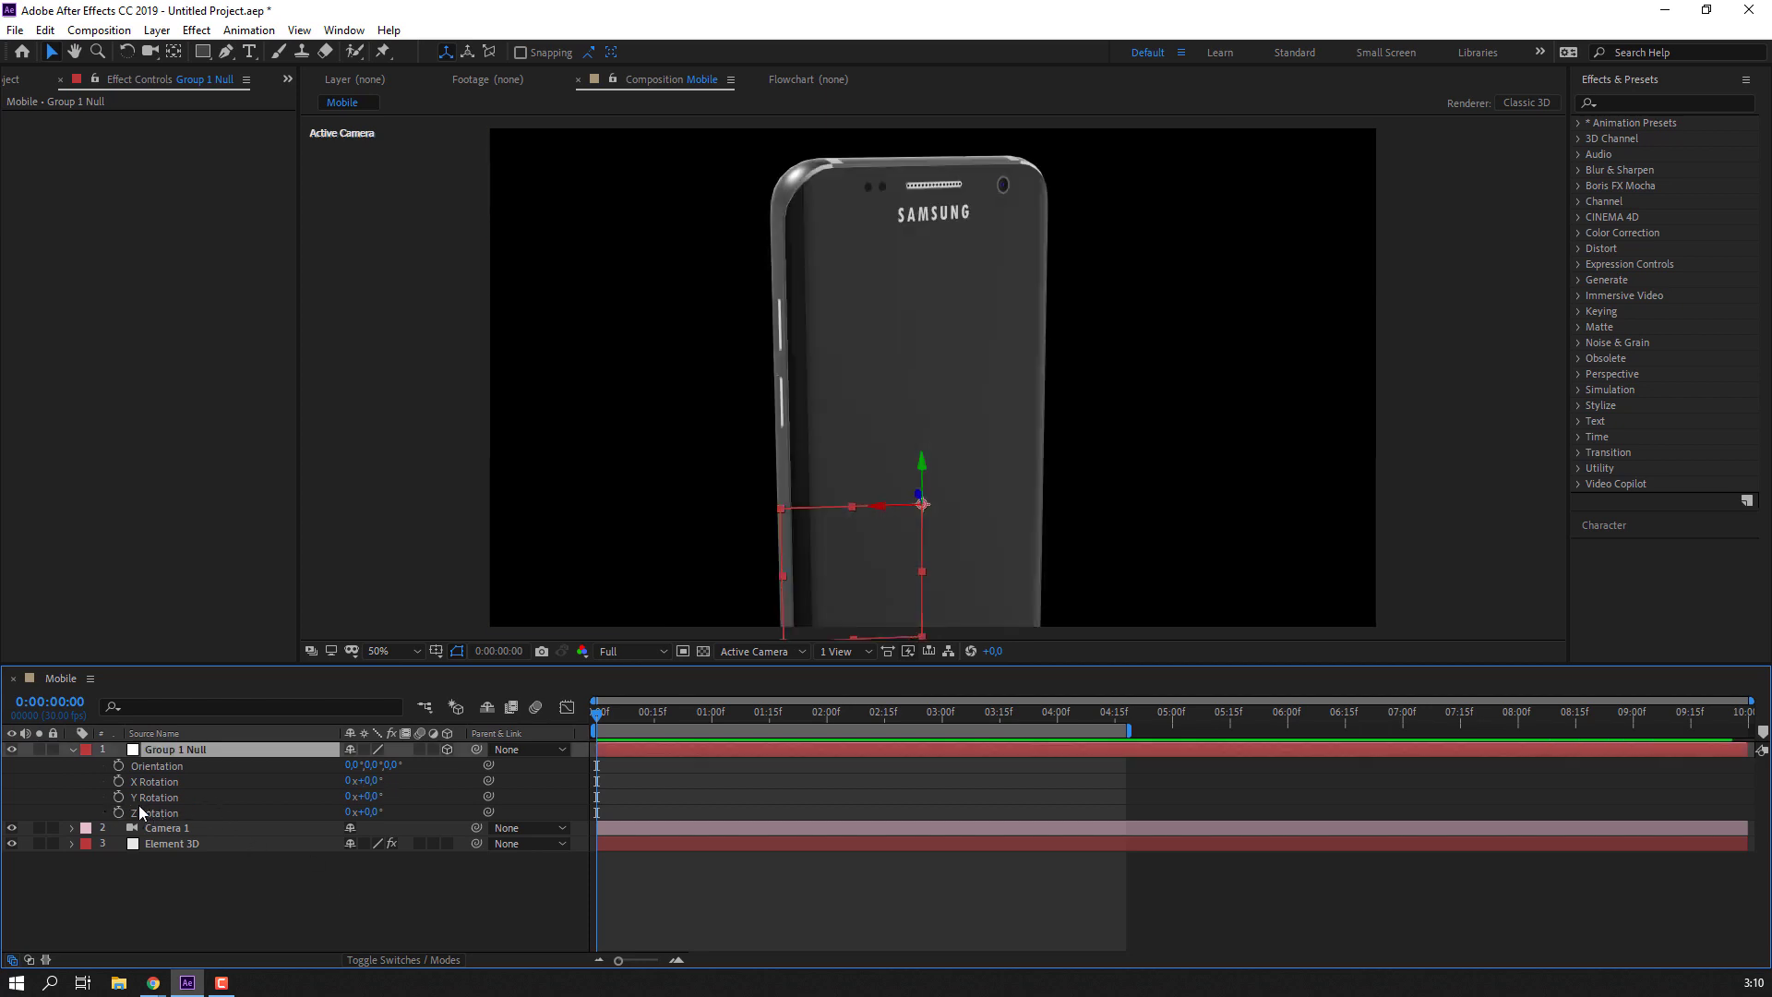
Keyframe the null's Y Rotation from 0° at 0f to -24° at 6:00, extending the work area to 6 seconds.
left_click(127, 797)
left_click(121, 797)
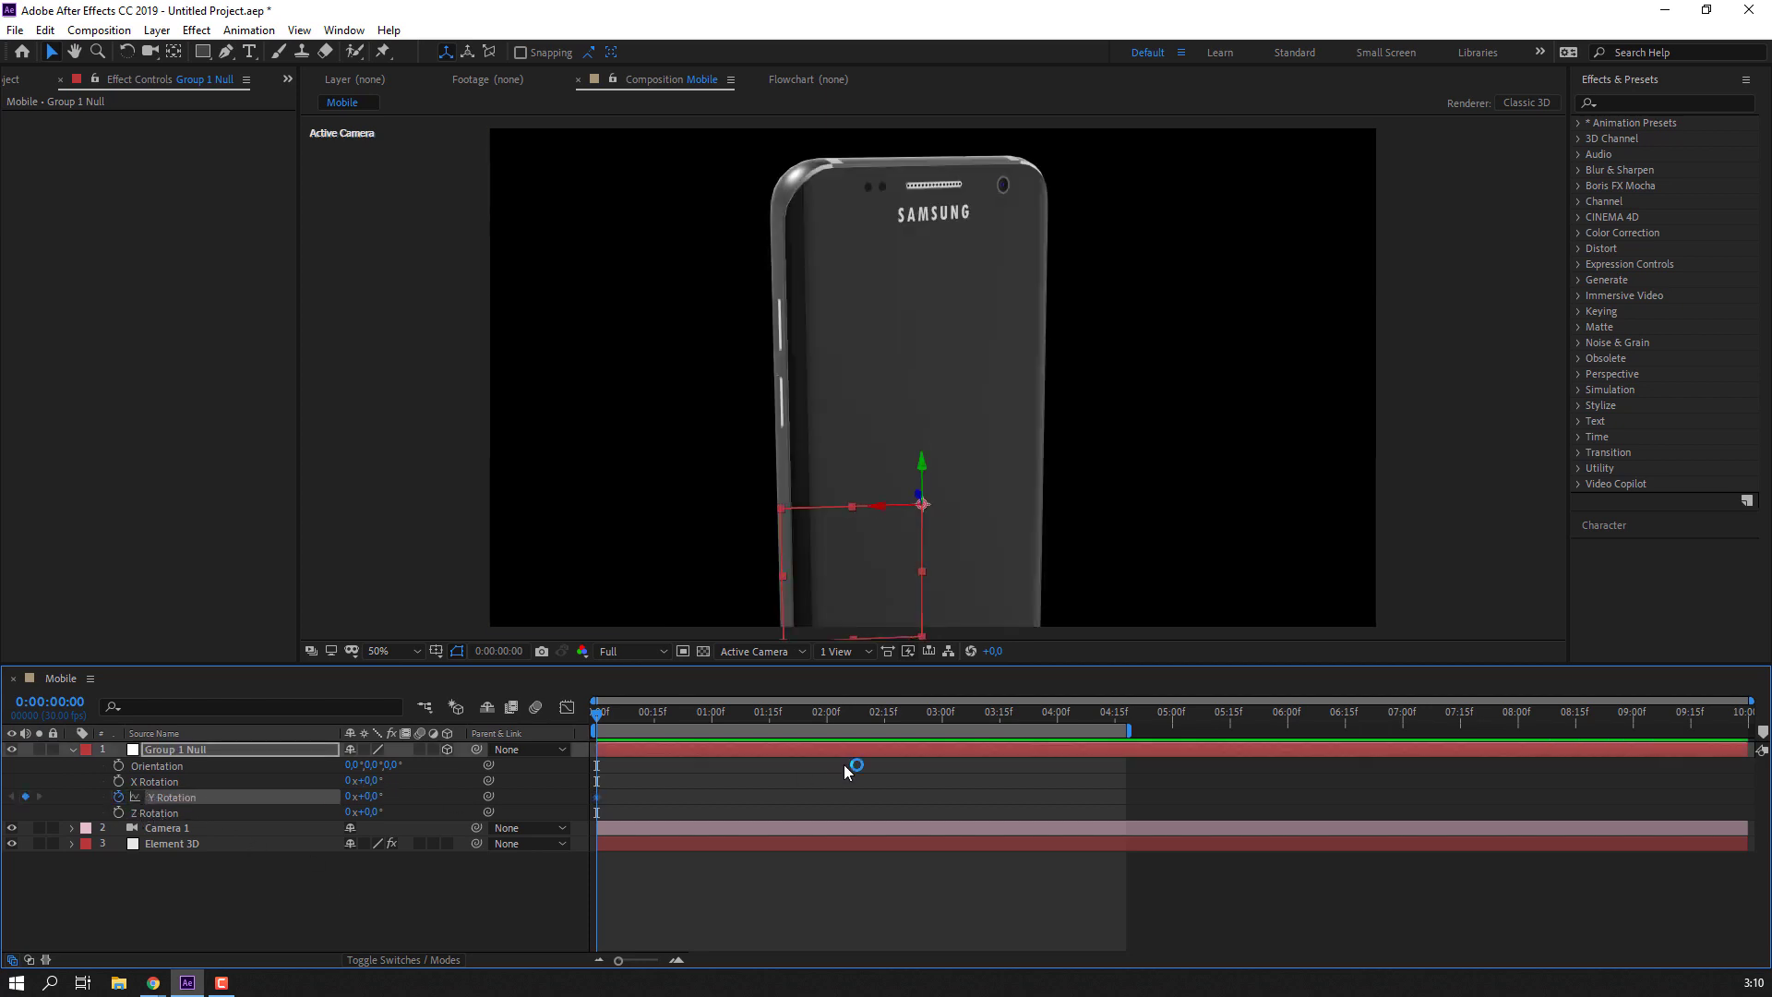
left_click(1285, 718)
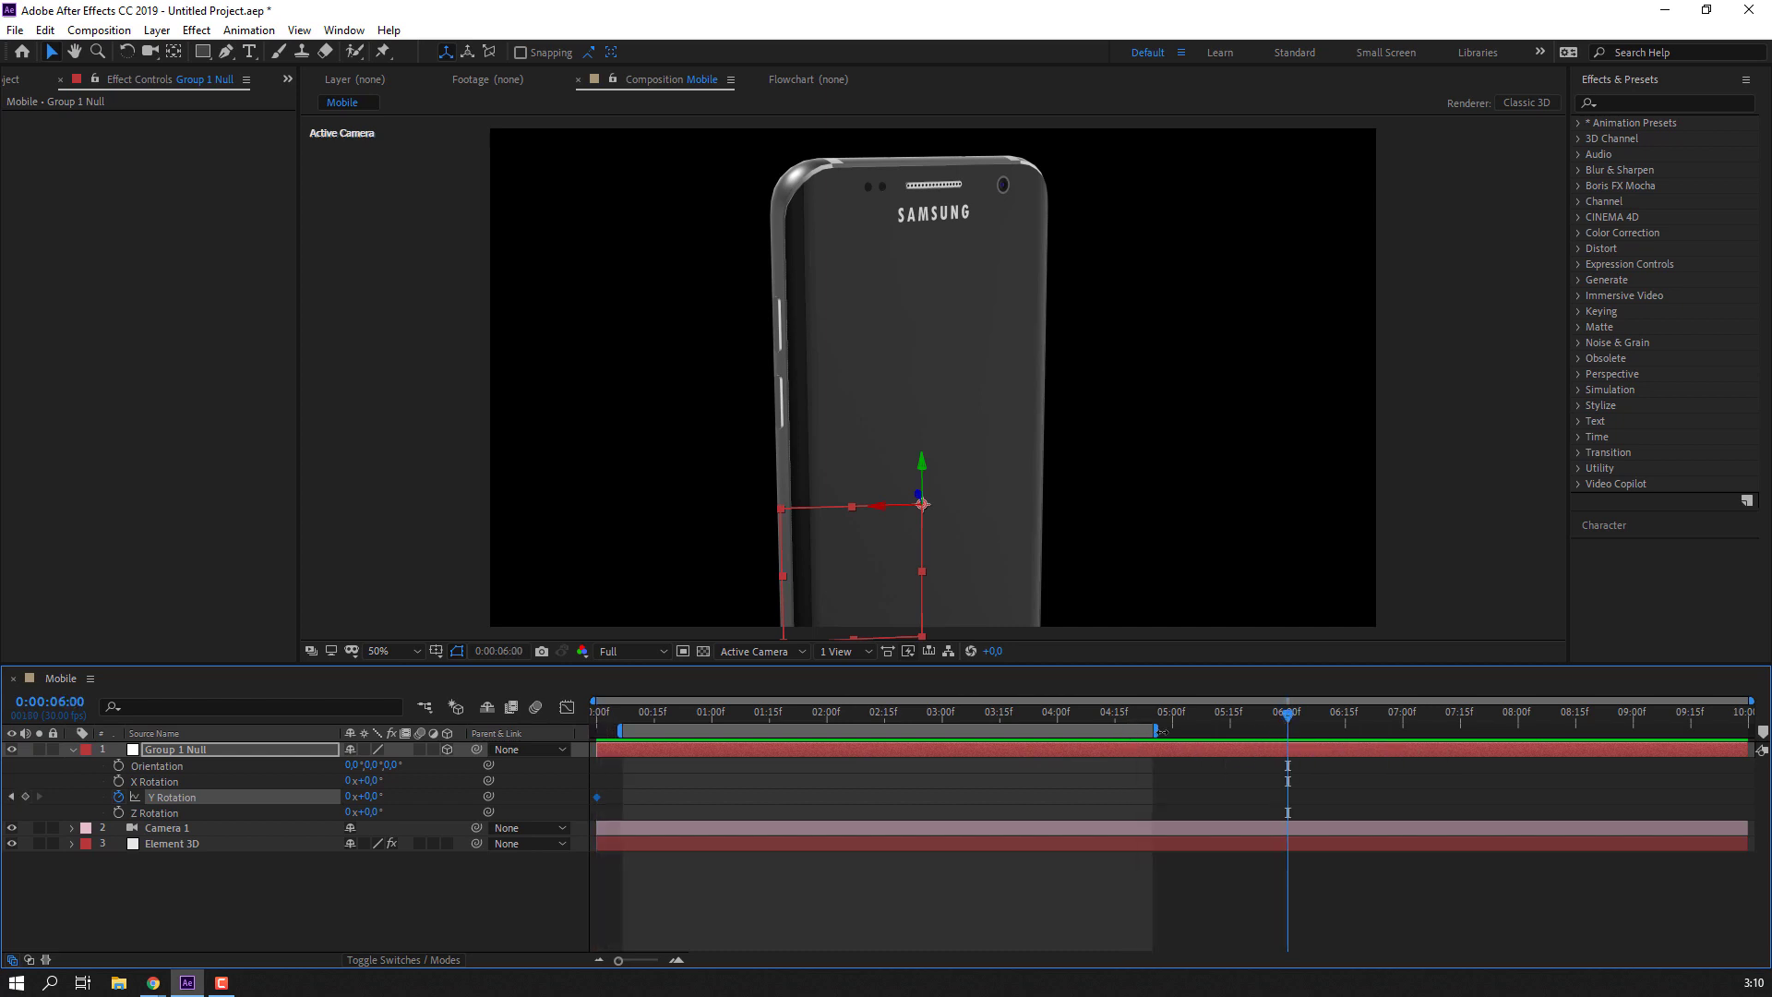
left_click_drag(1131, 730, 1286, 730)
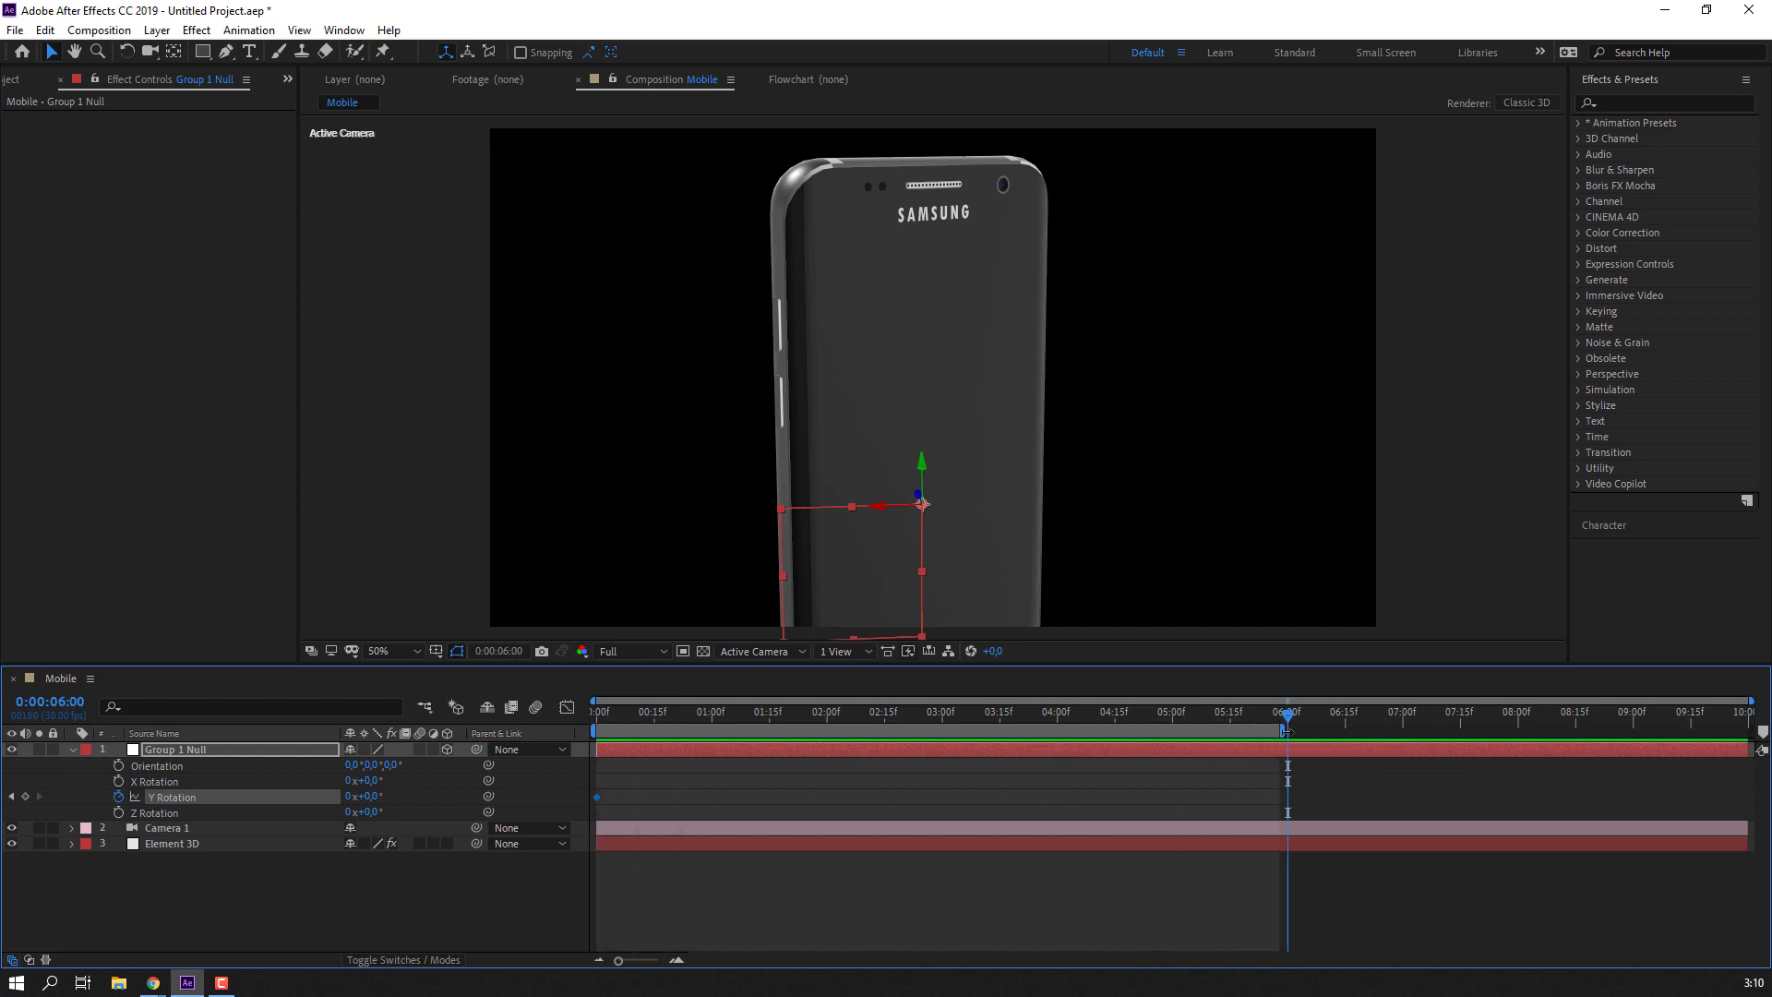
left_click(688, 799)
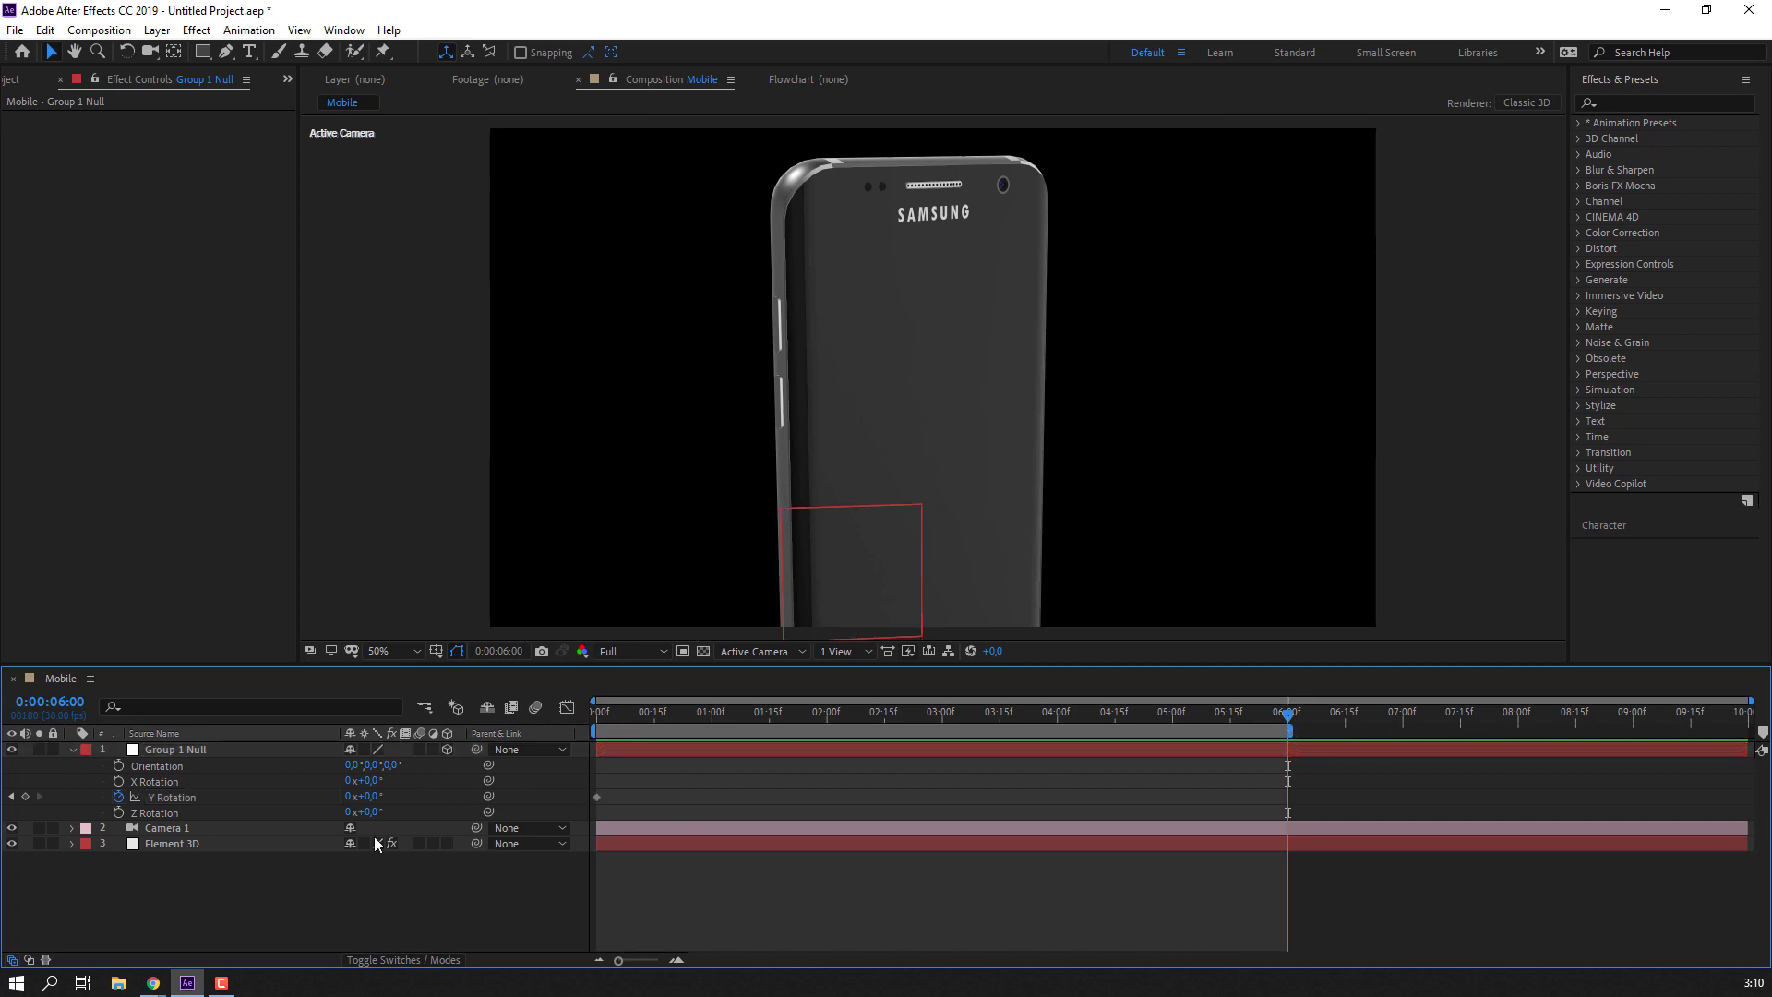
left_click_drag(372, 806, 314, 806)
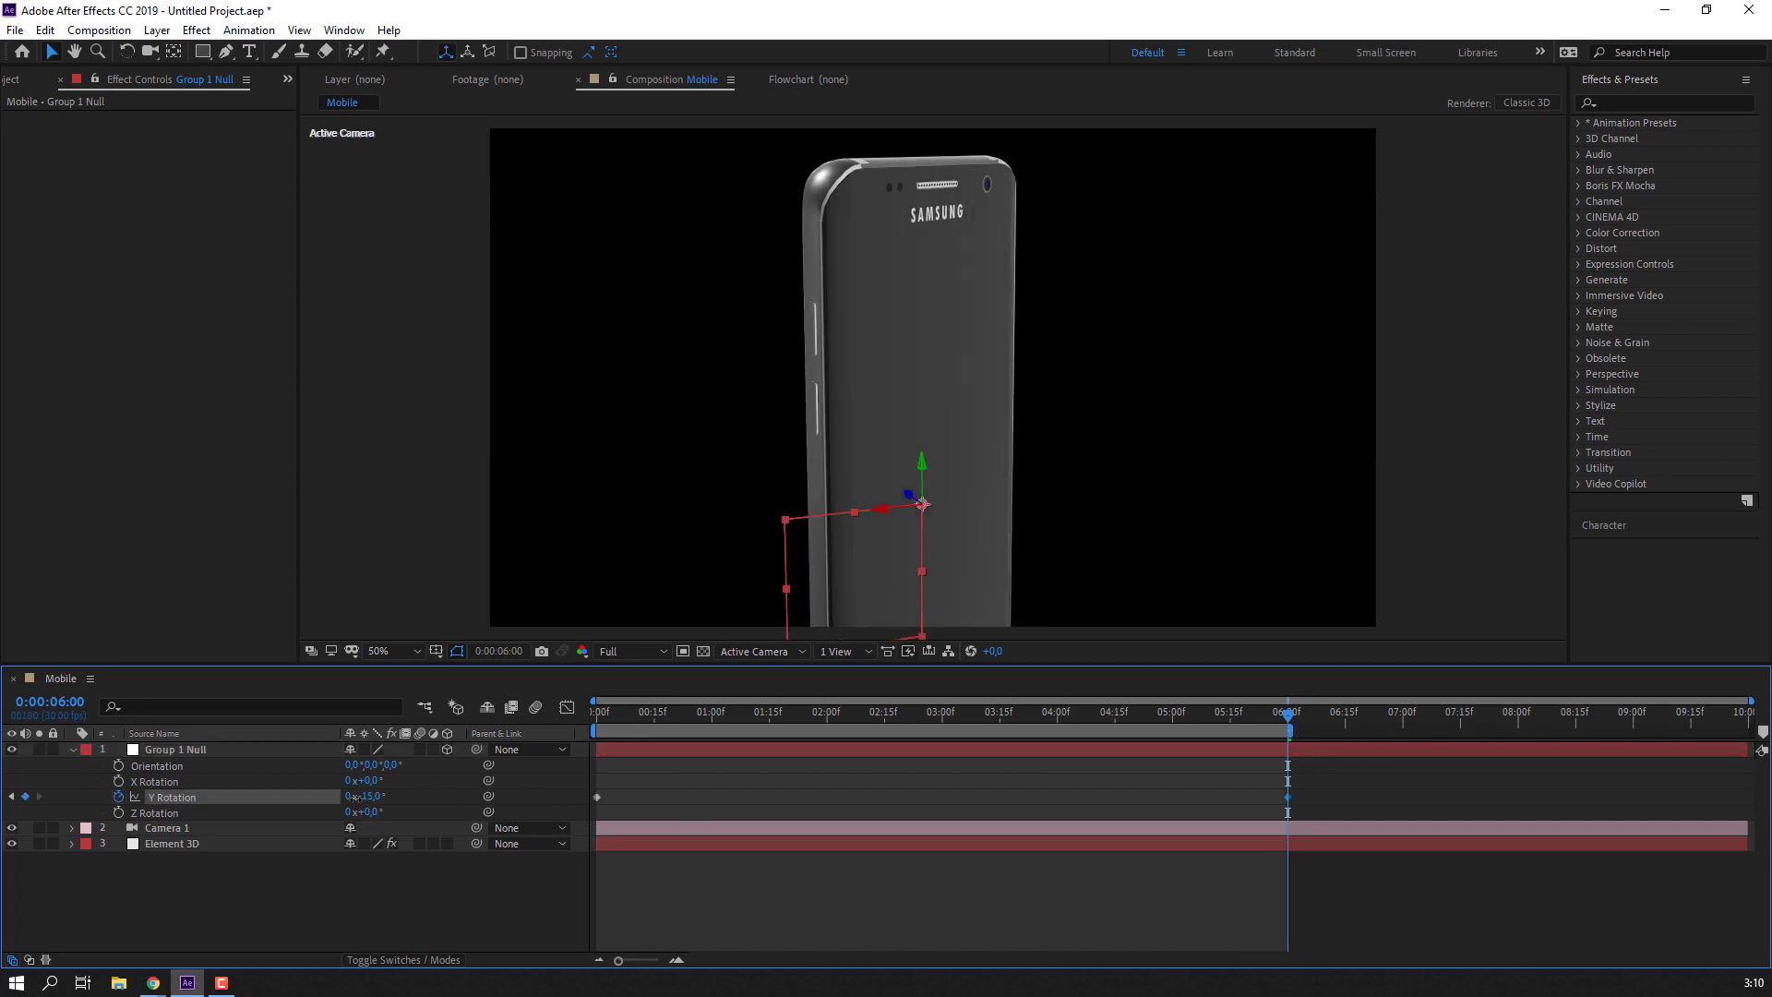
left_click(341, 906)
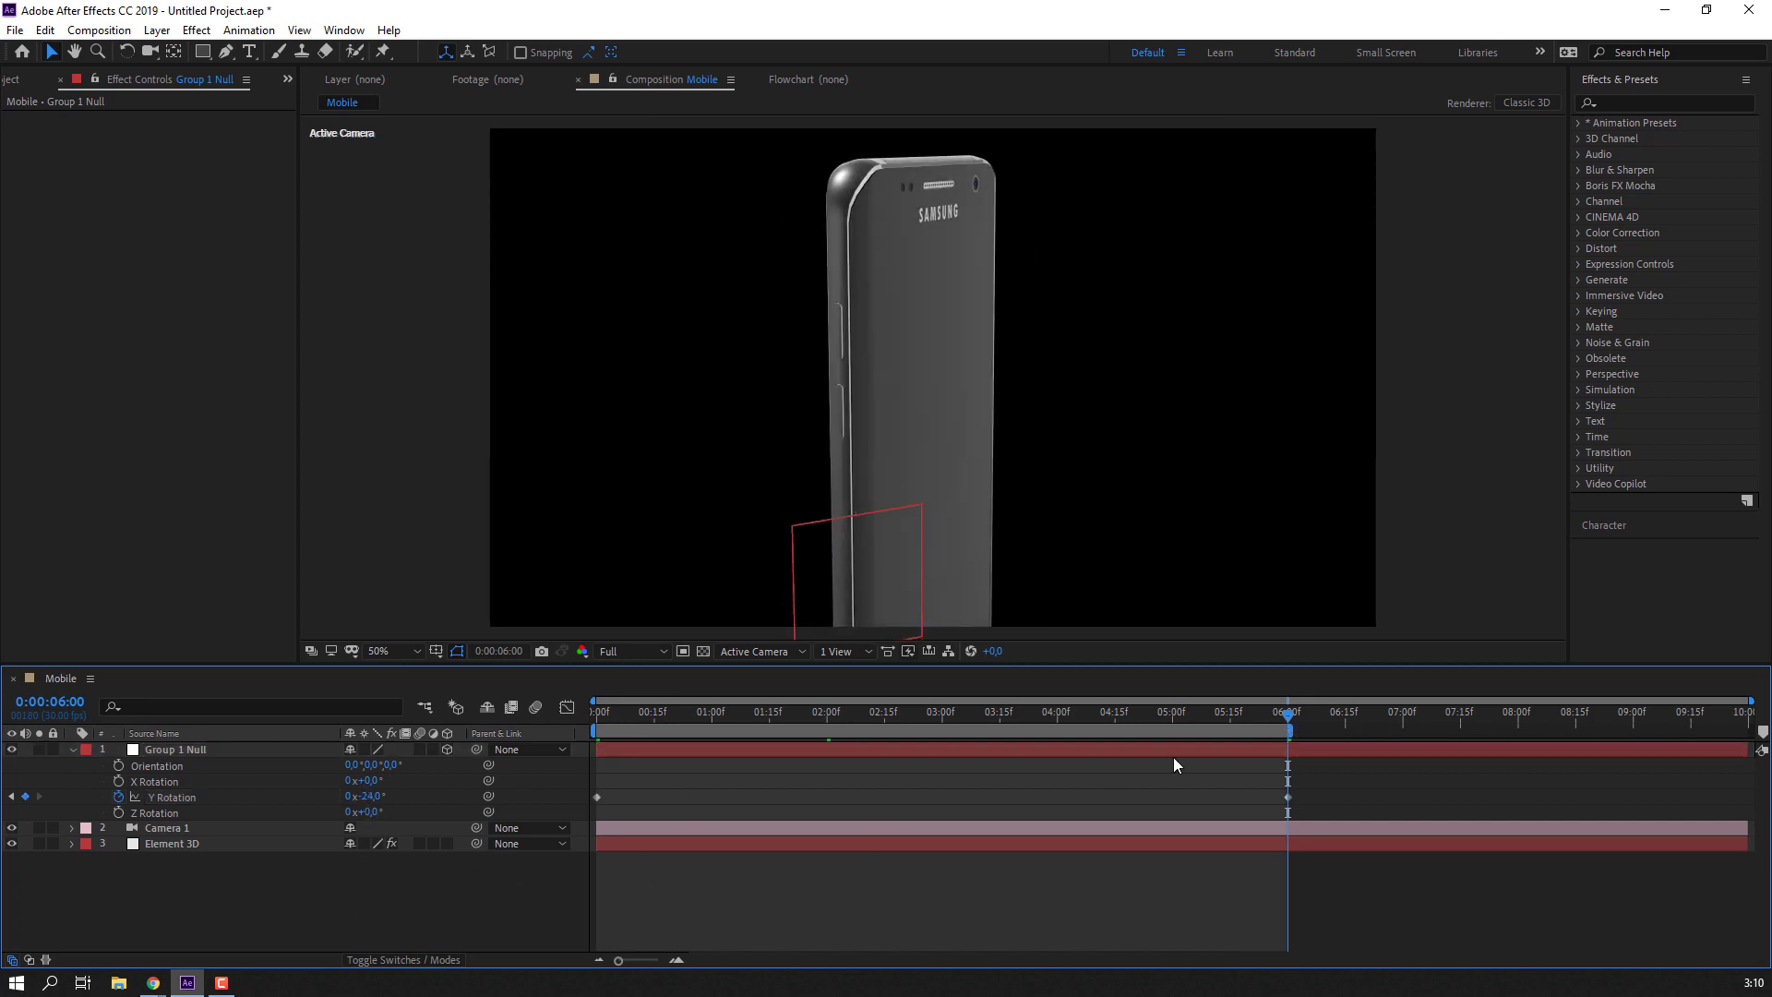
Keyframe X Rotation from 0° at 0f to -14° at 6:00.
left_click(118, 781)
left_click_drag(1288, 784, 857, 784)
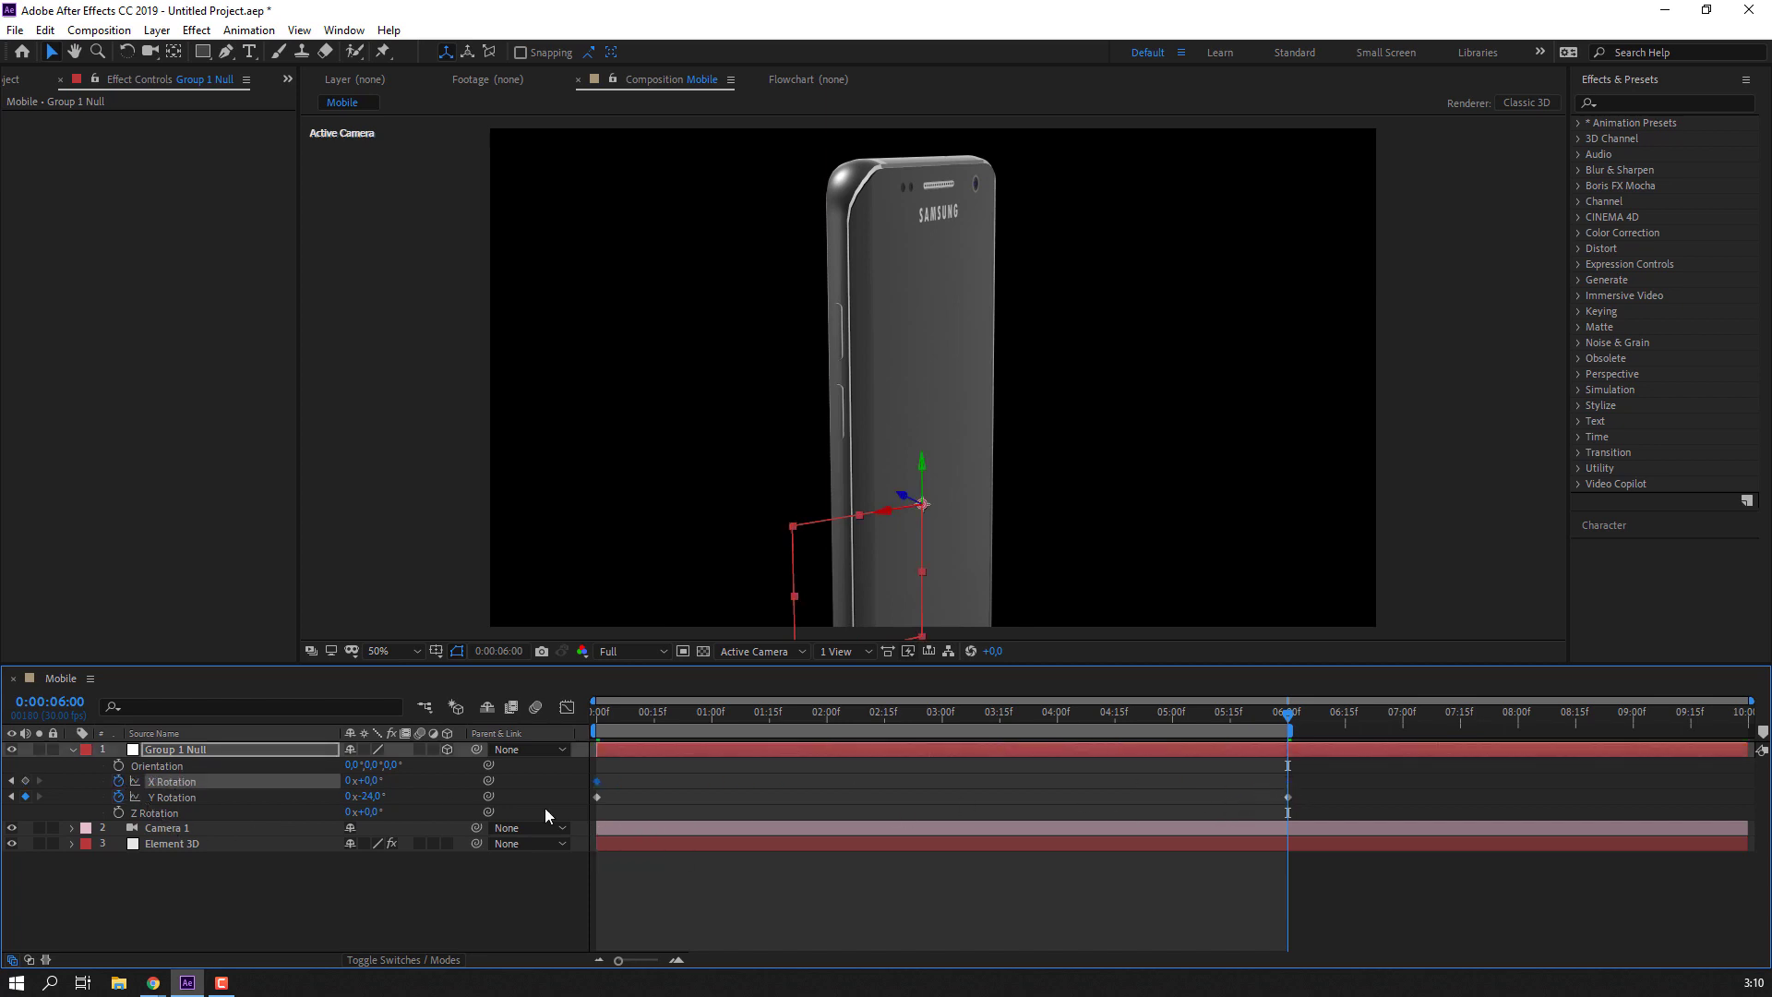
left_click_drag(372, 785, 359, 782)
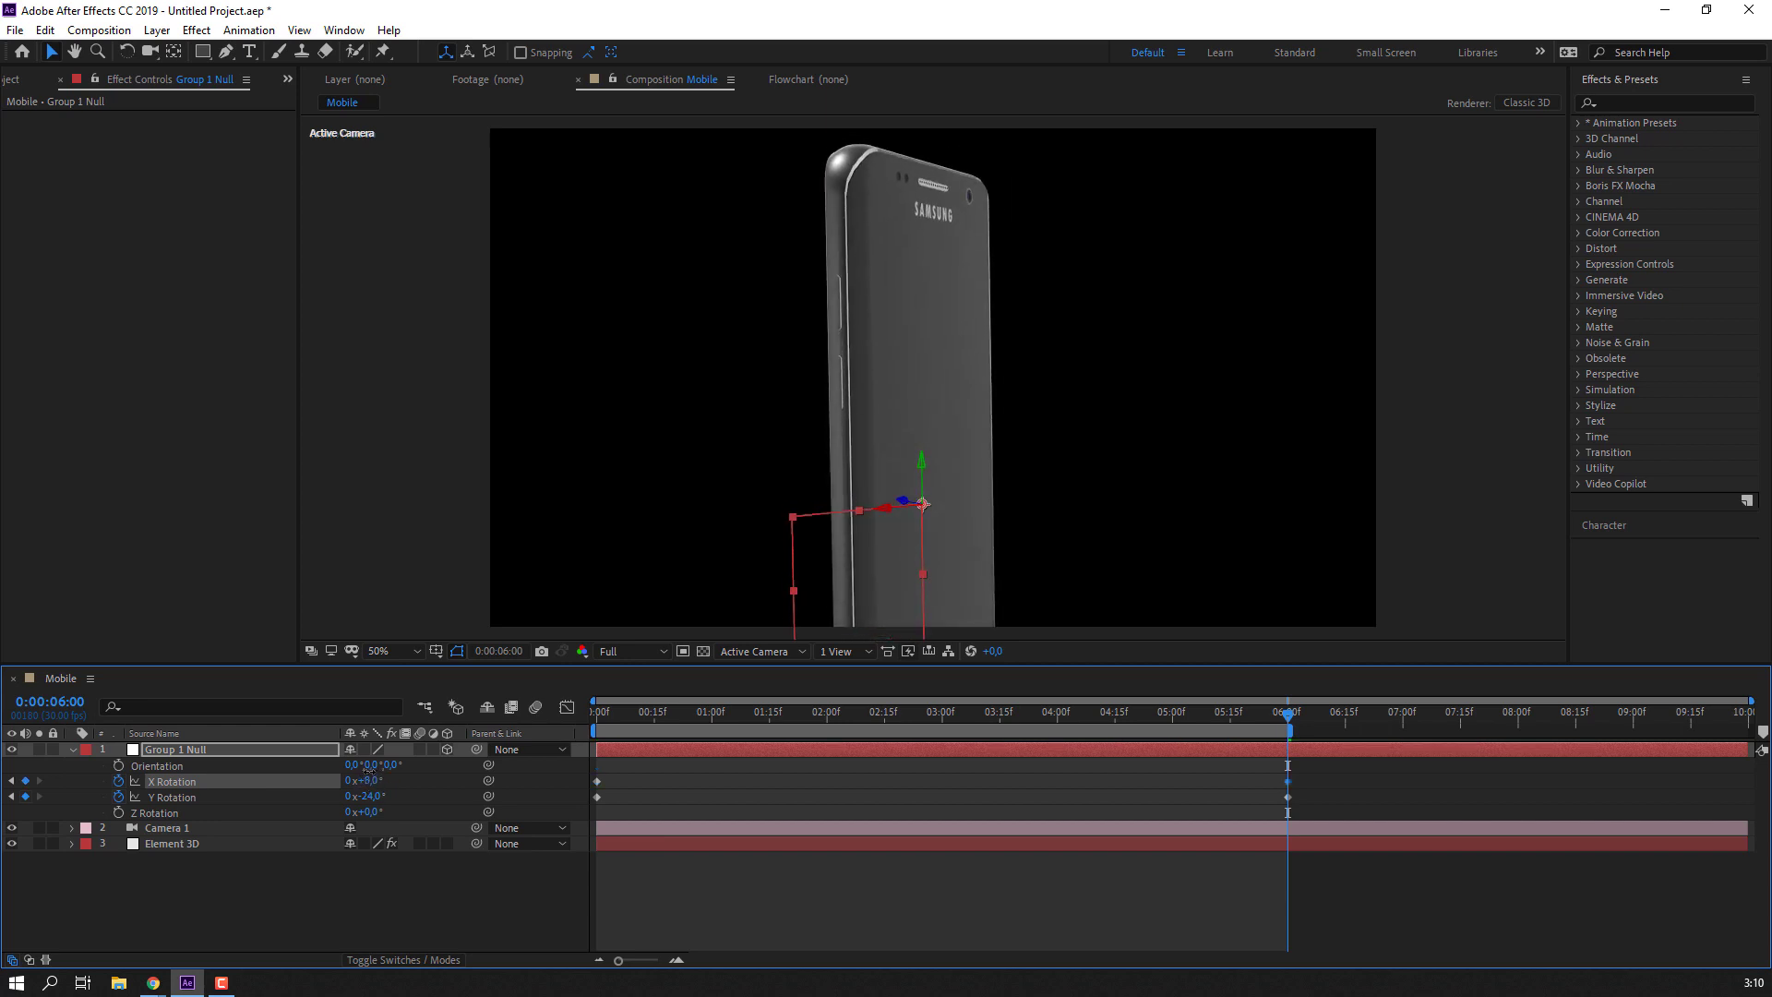
Orbit Camera 1 to a slightly angled view and scrub-preview the rotation from the start.
left_click(495, 872)
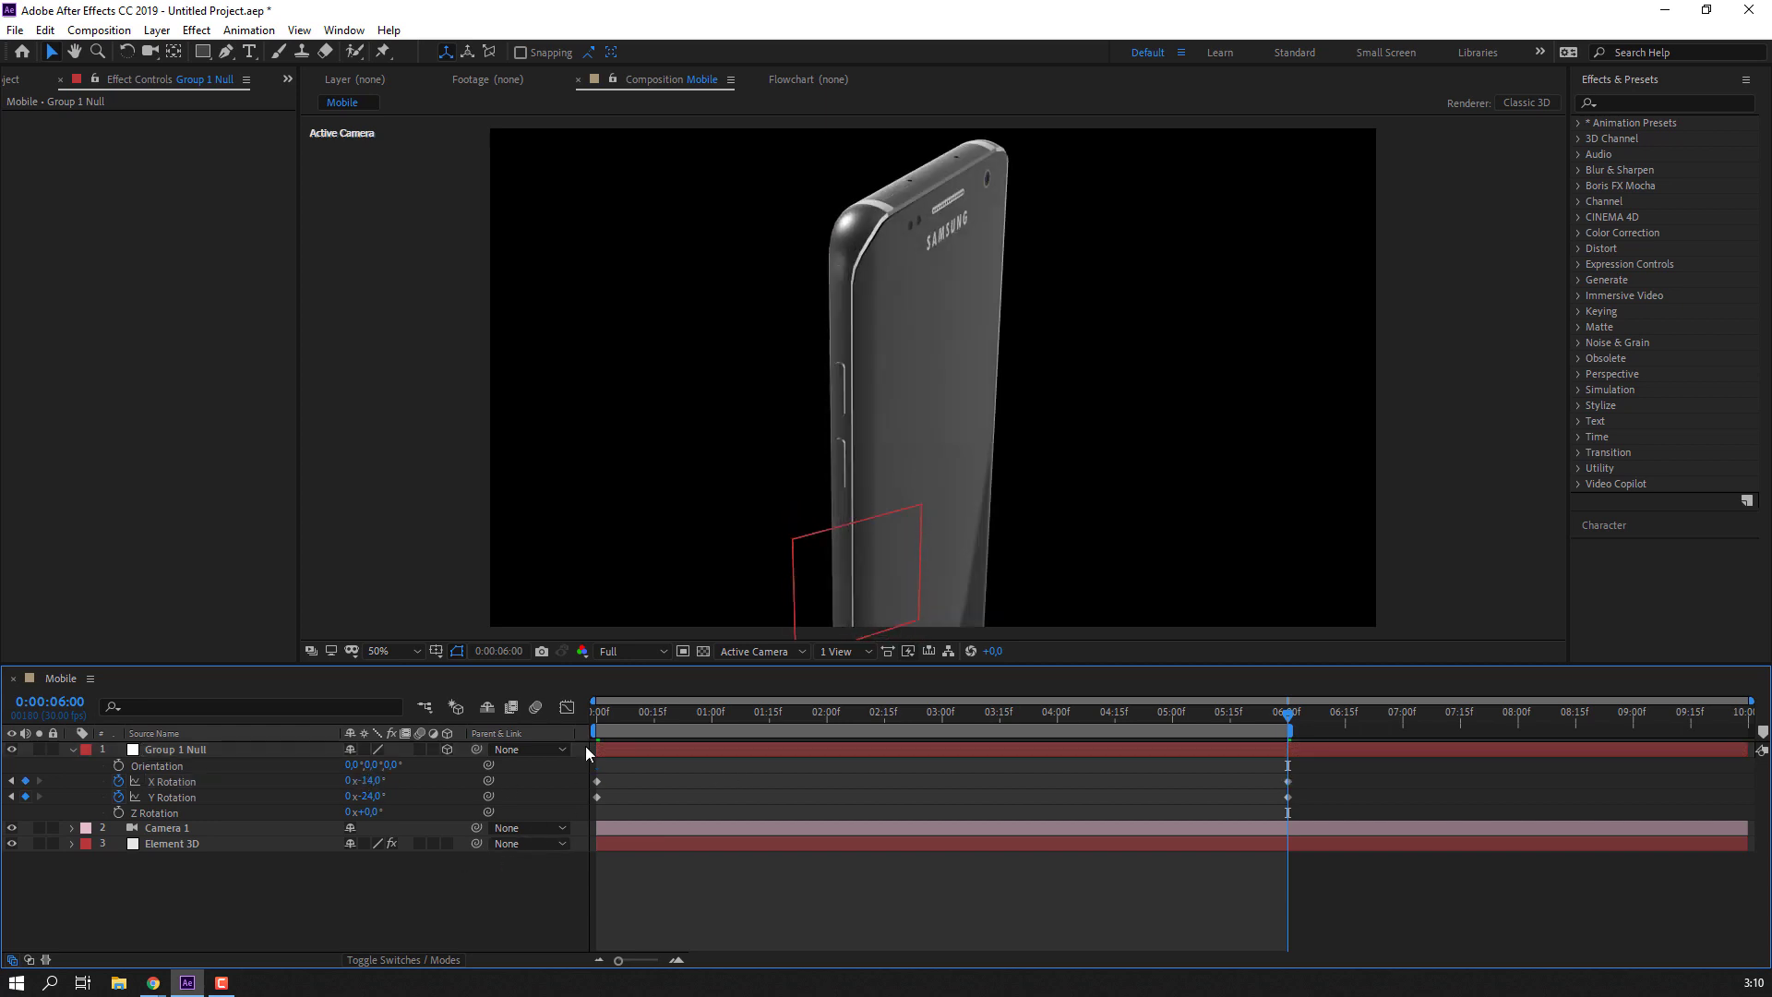
key("c")
left_click_drag(917, 394, 900, 395)
key("ctrl+shift+a")
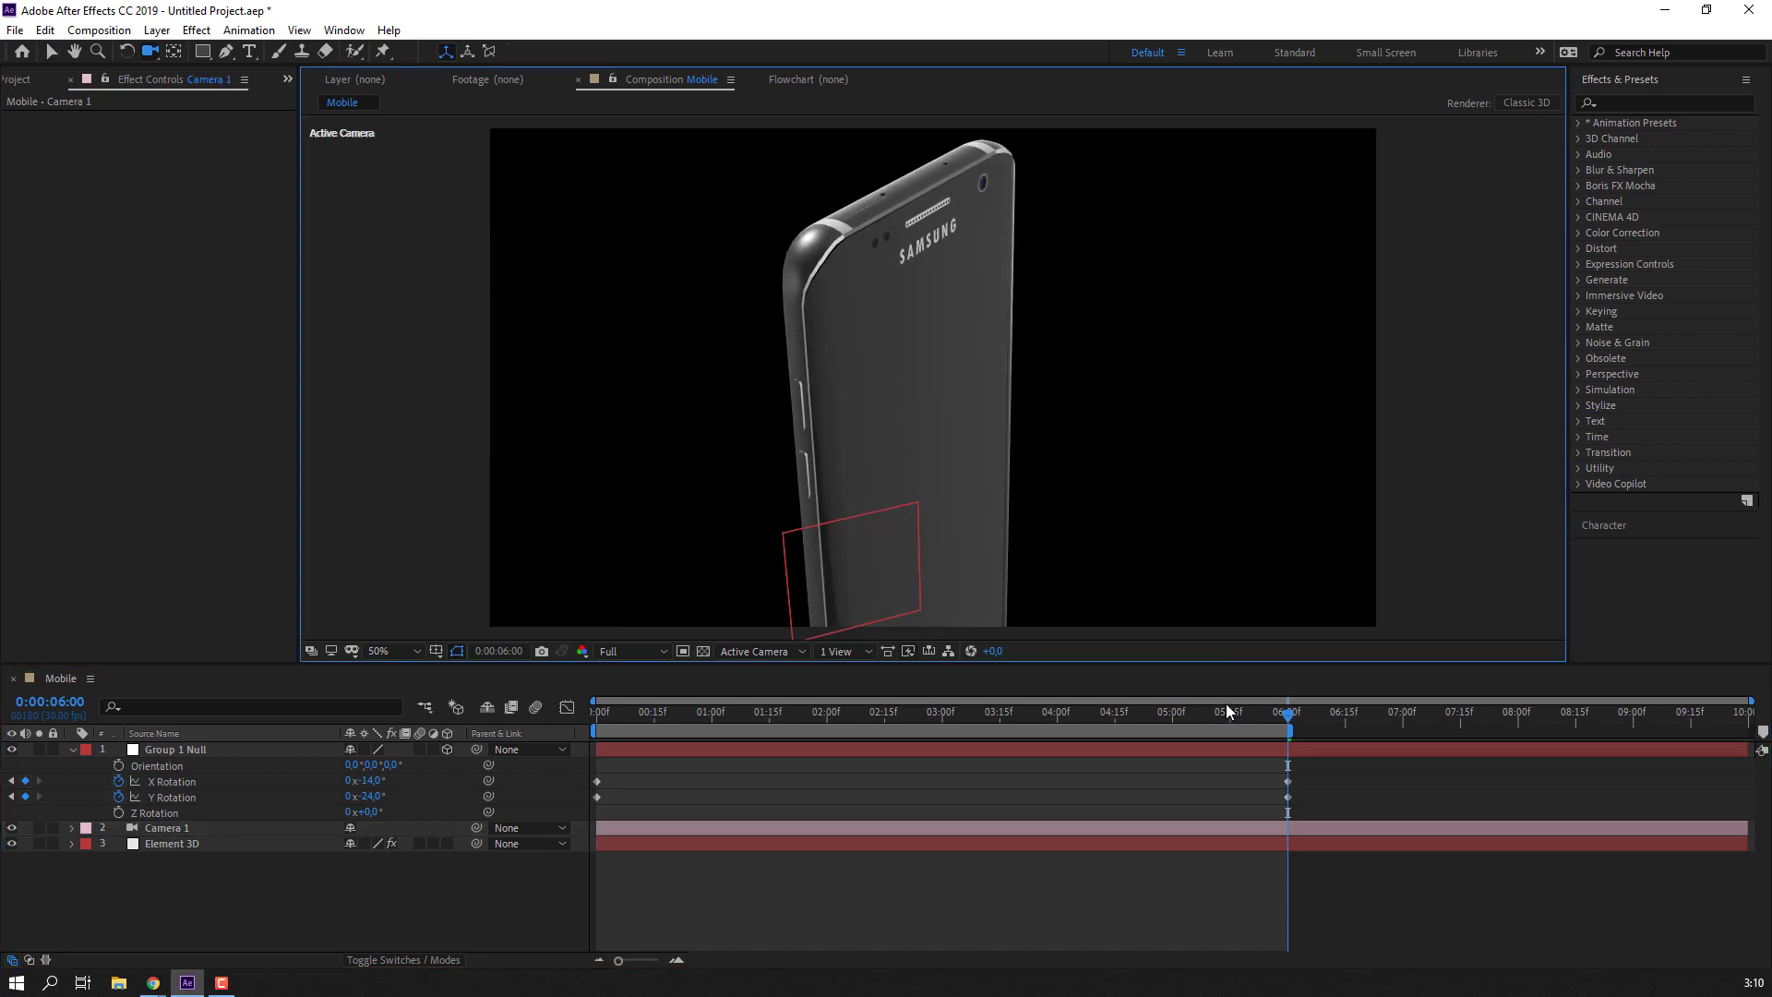
left_click_drag(1228, 712, 506, 744)
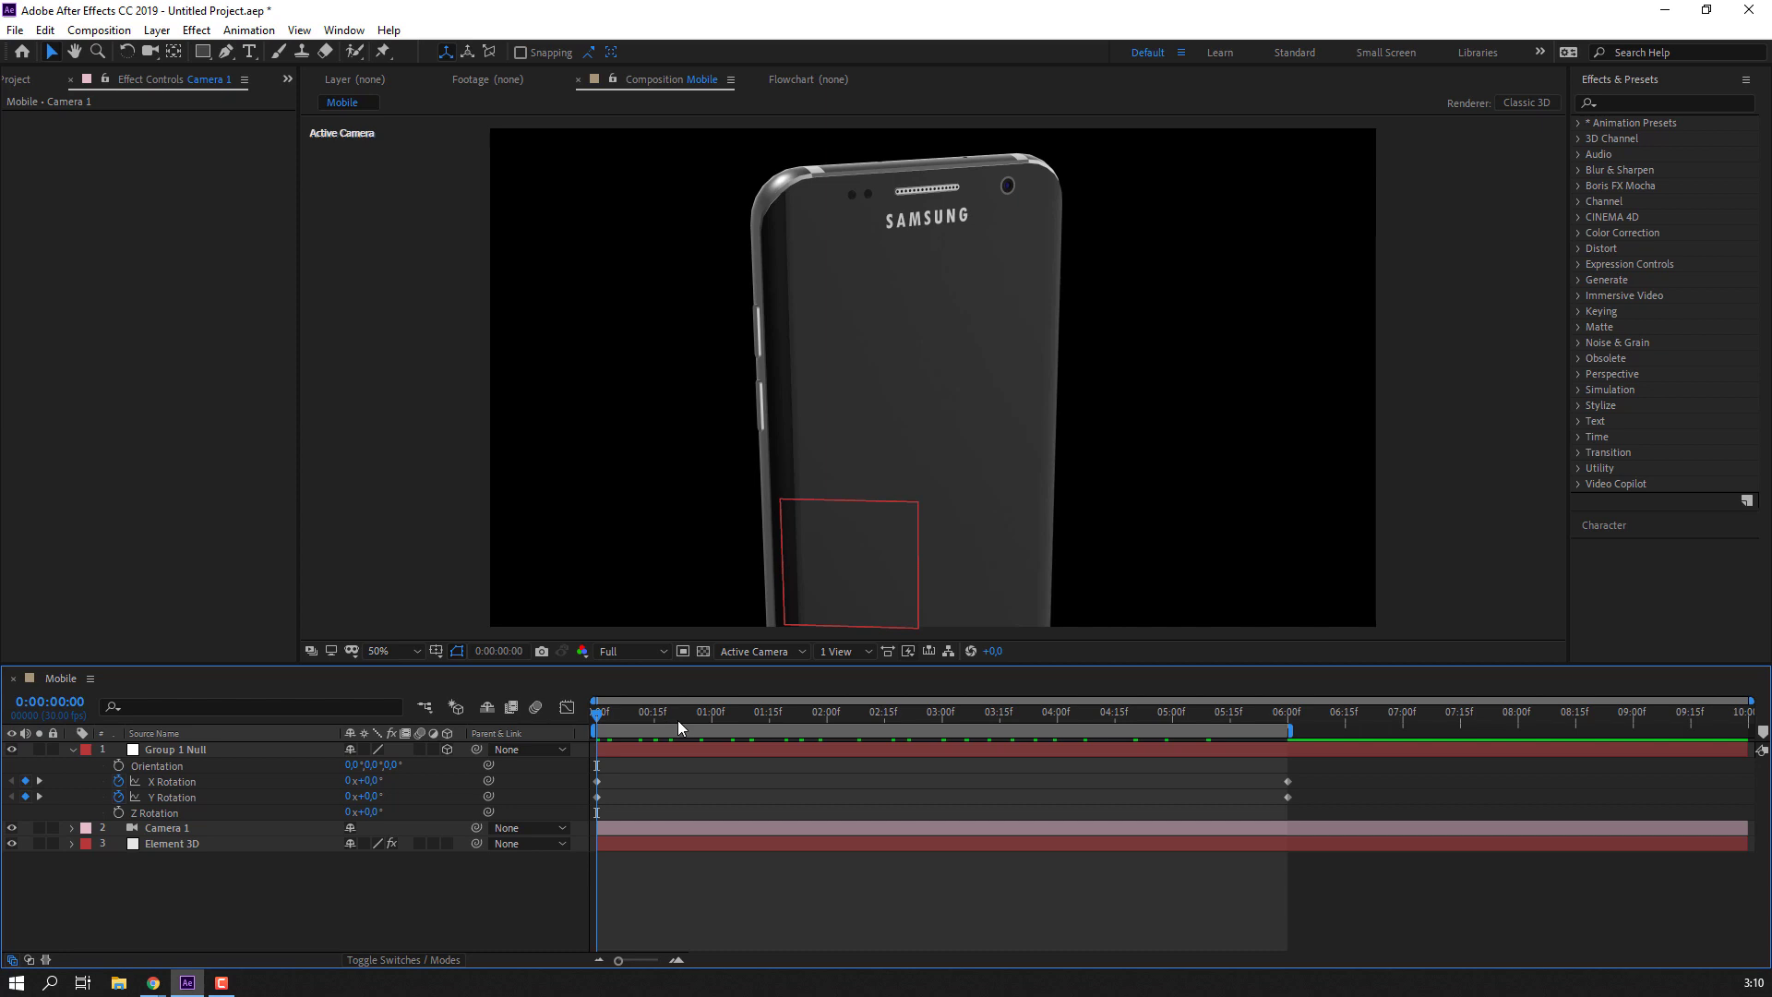
left_click_drag(605, 711, 676, 713)
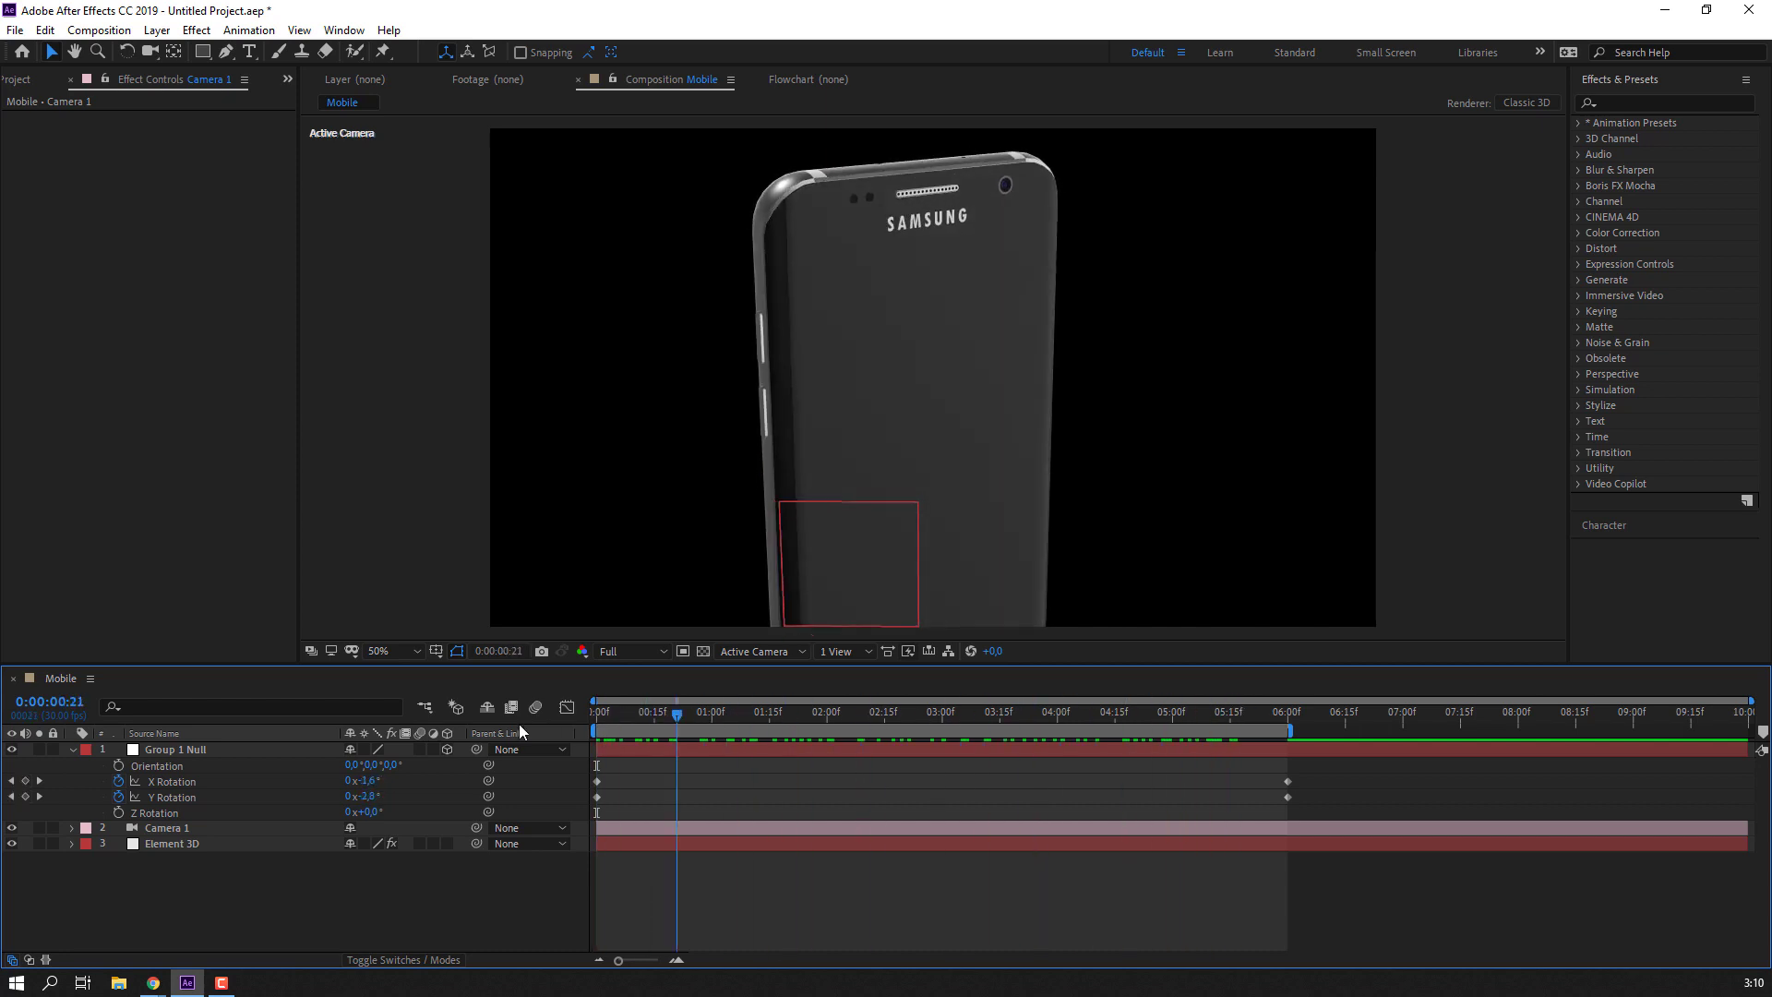
key("Home")
left_click(146, 843)
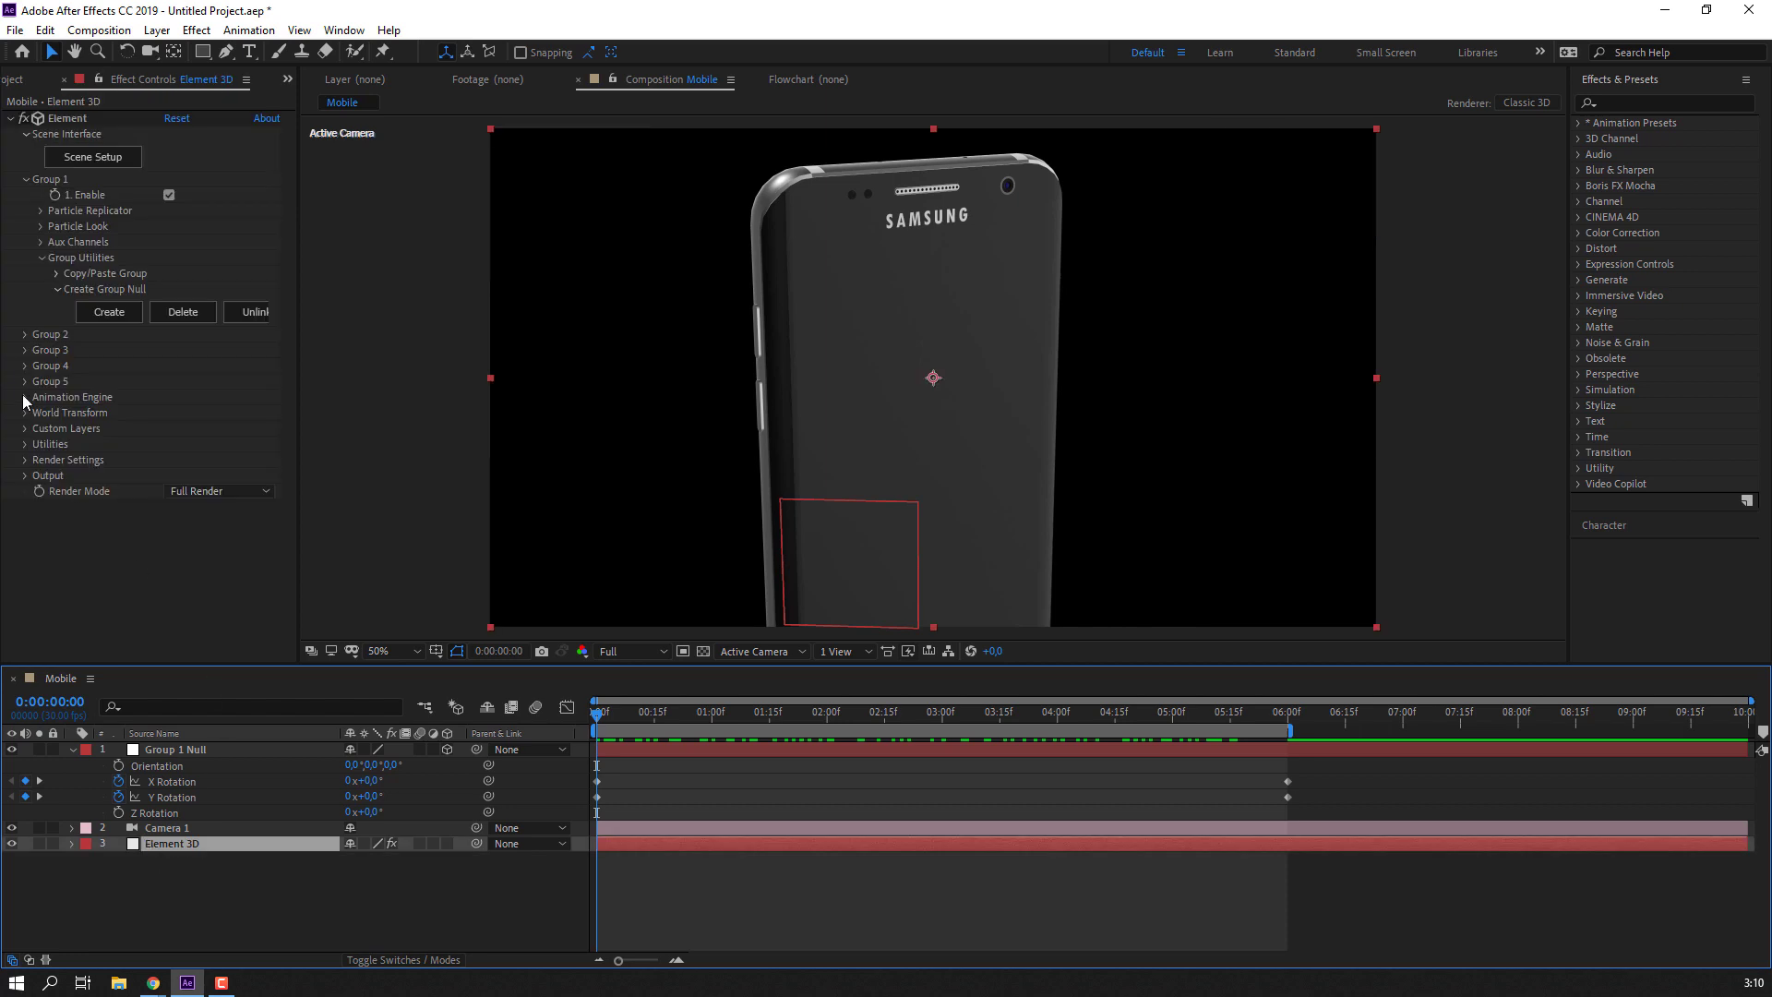
Reopen Element 3D Scene Setup, enable environment lighting, and browse to the BackLight_2K environment presets.
left_click(25, 461)
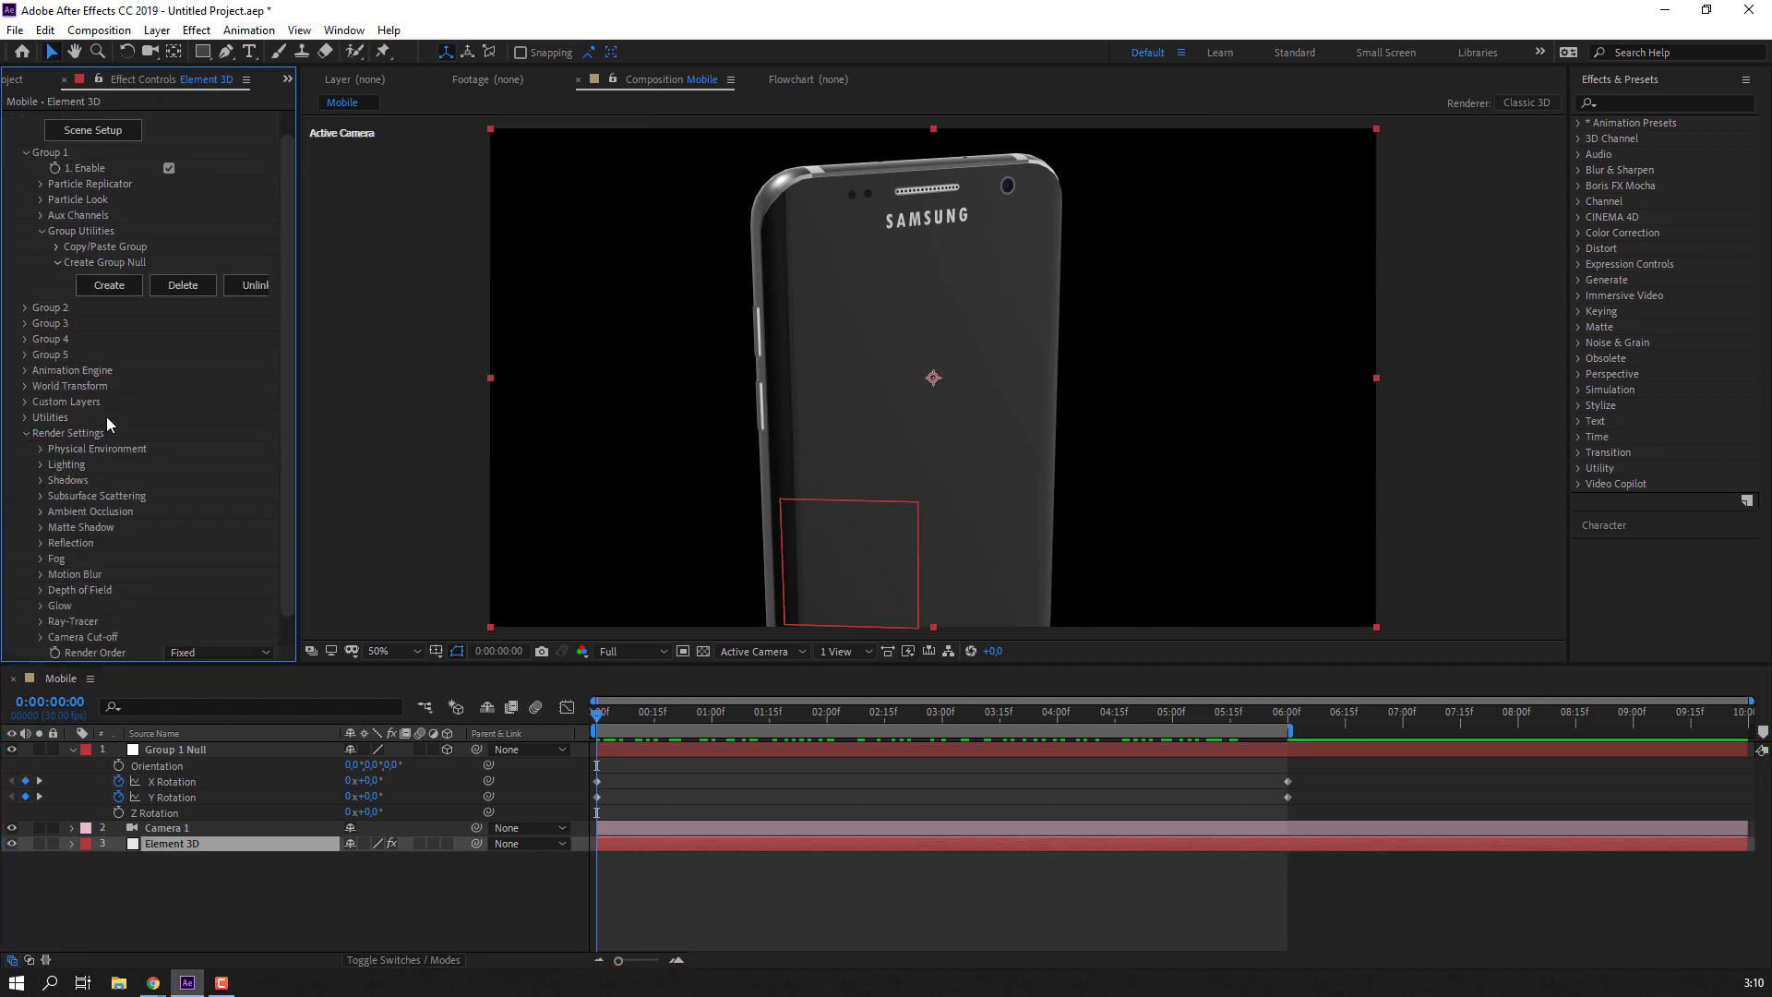
left_click(112, 131)
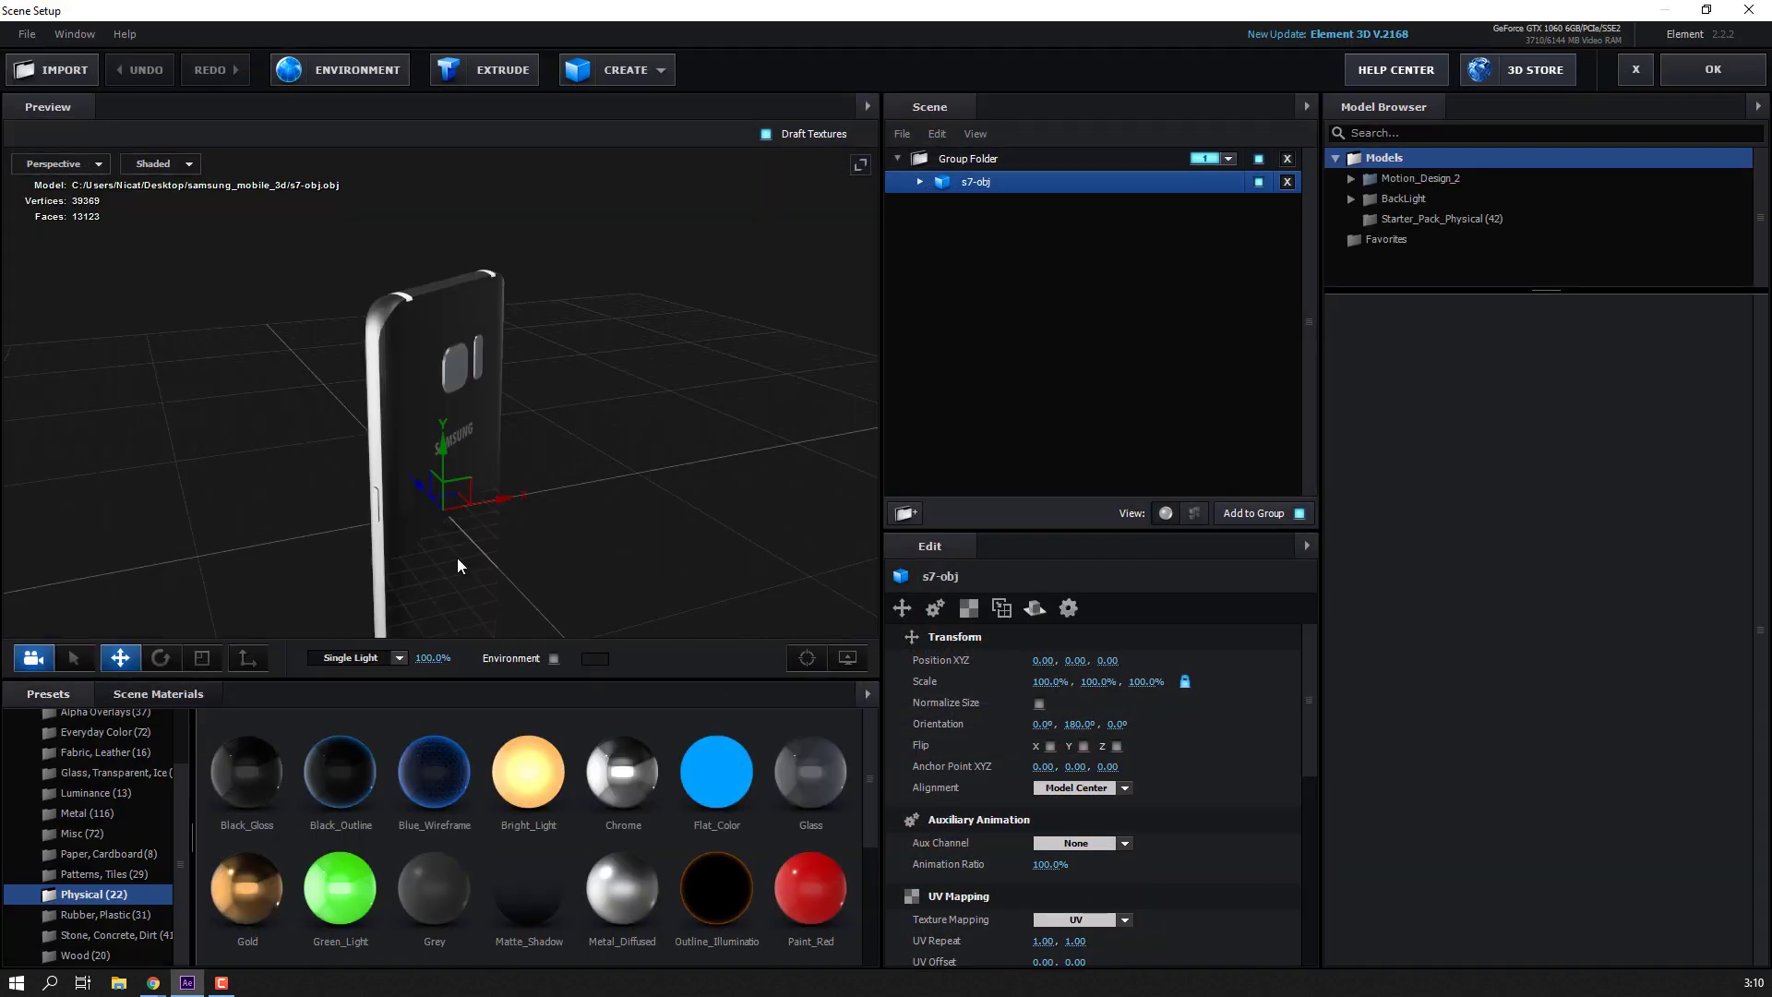
left_click(554, 659)
scroll(153, 841, "up", 5)
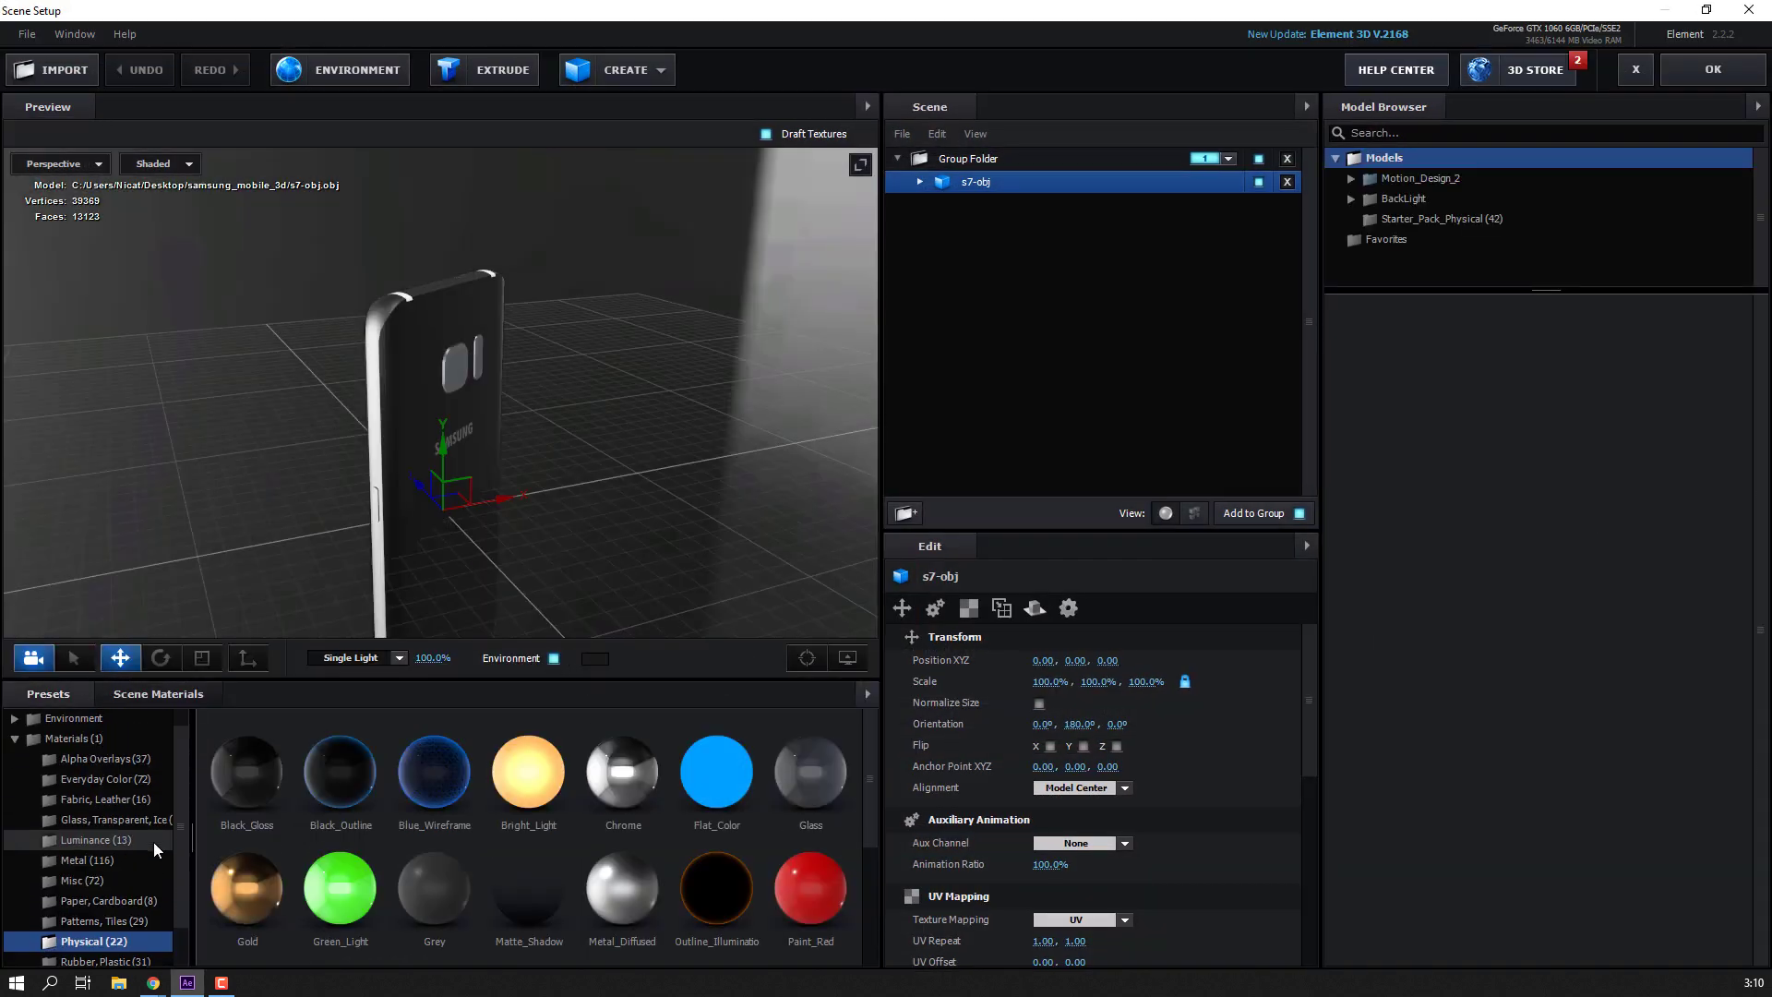
left_click(76, 739)
left_click(76, 764)
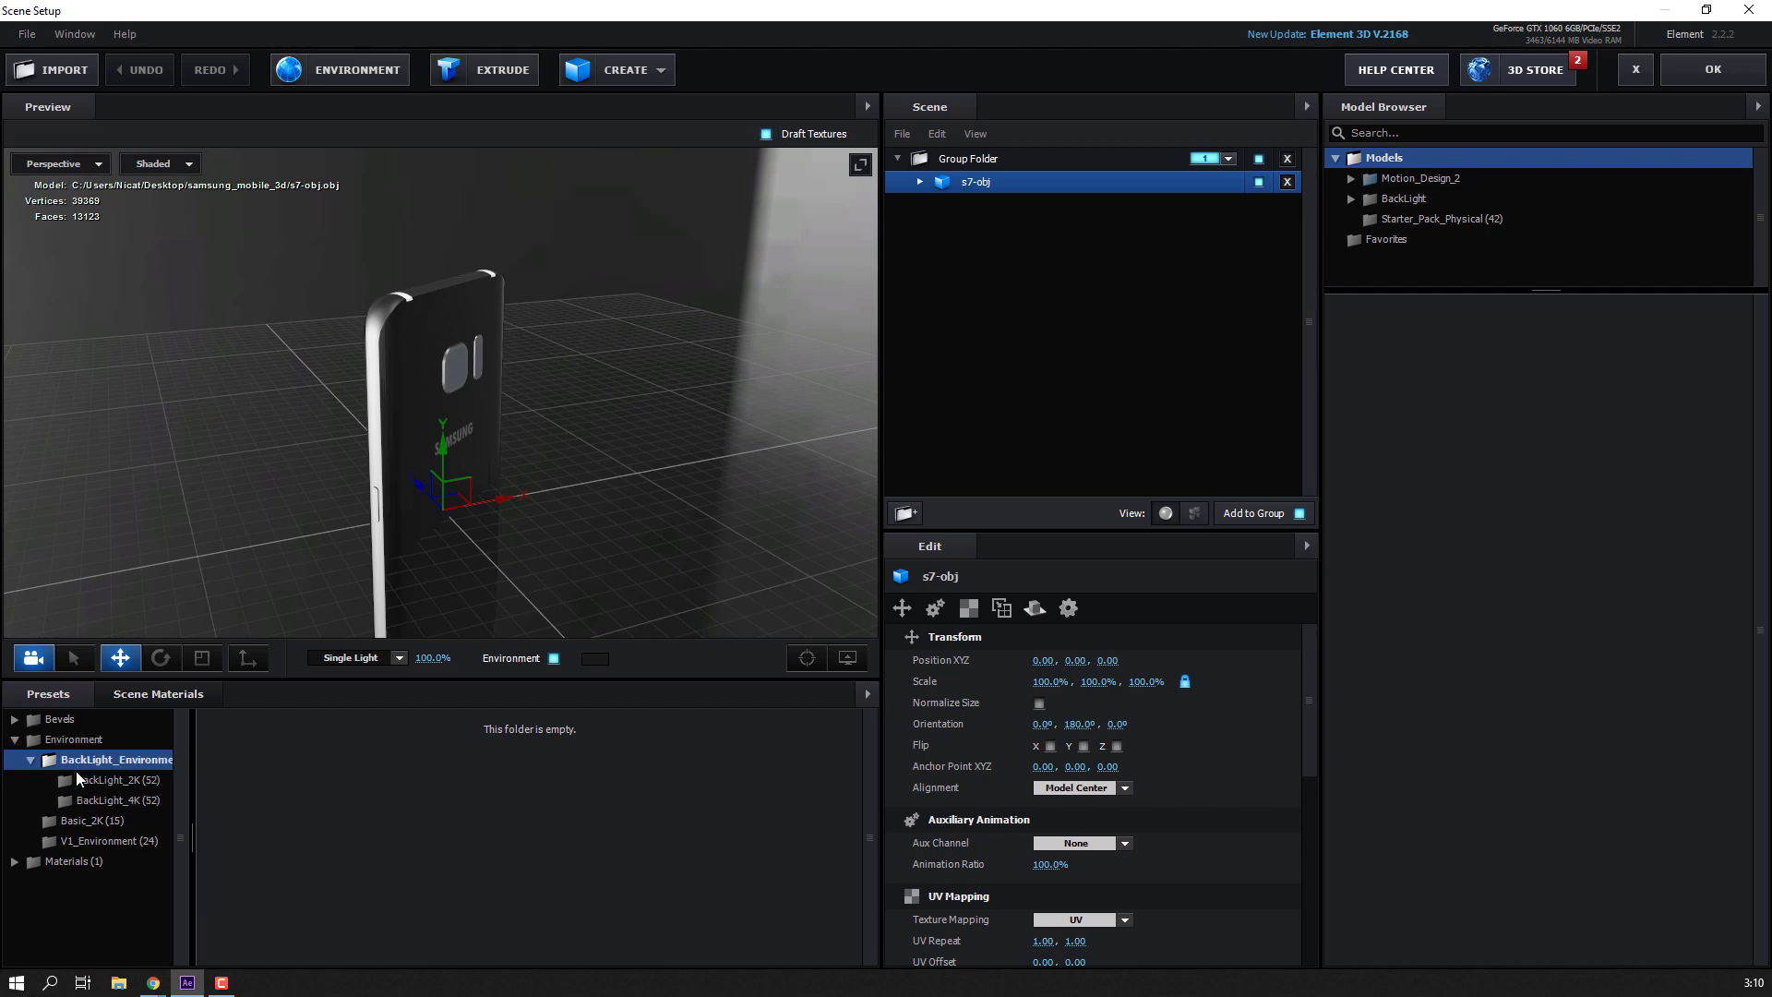
left_click(75, 775)
scroll(332, 821, "down", 3)
scroll(364, 824, "down", 3)
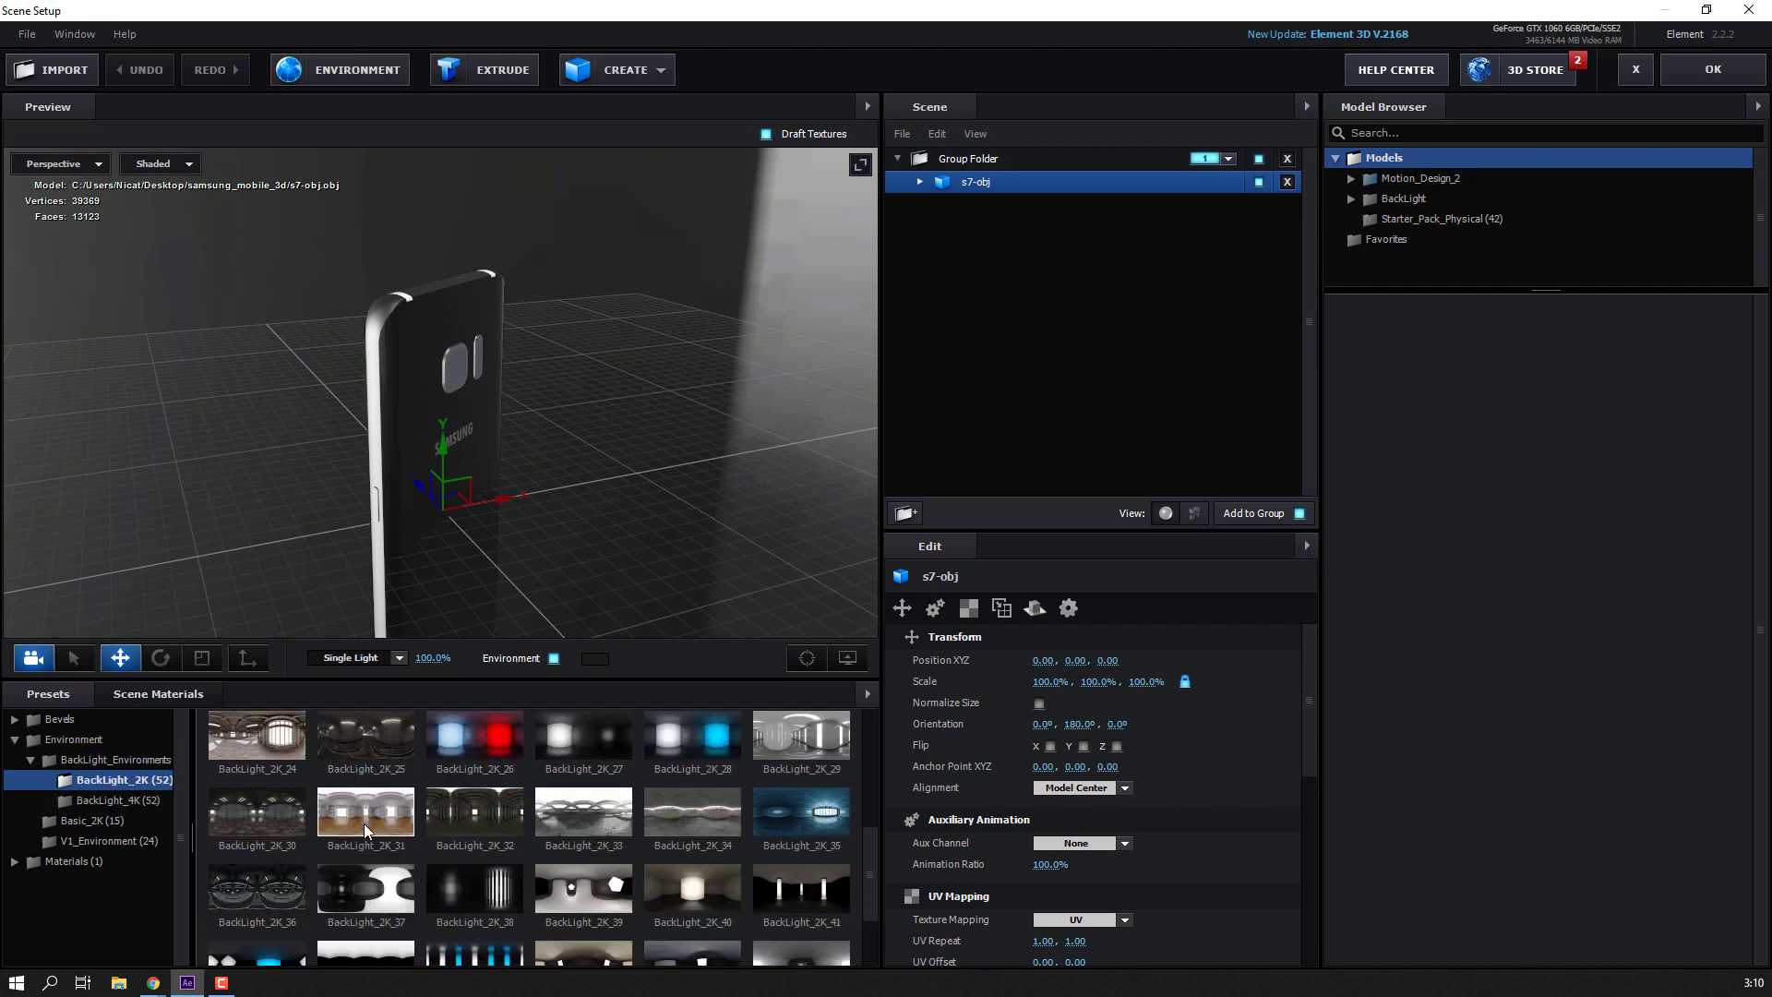
Try BackLight_2K_38, _46 and the darker _49 environments on the phone, then apply the scene.
left_click(474, 827)
left_click_drag(425, 633, 199, 617)
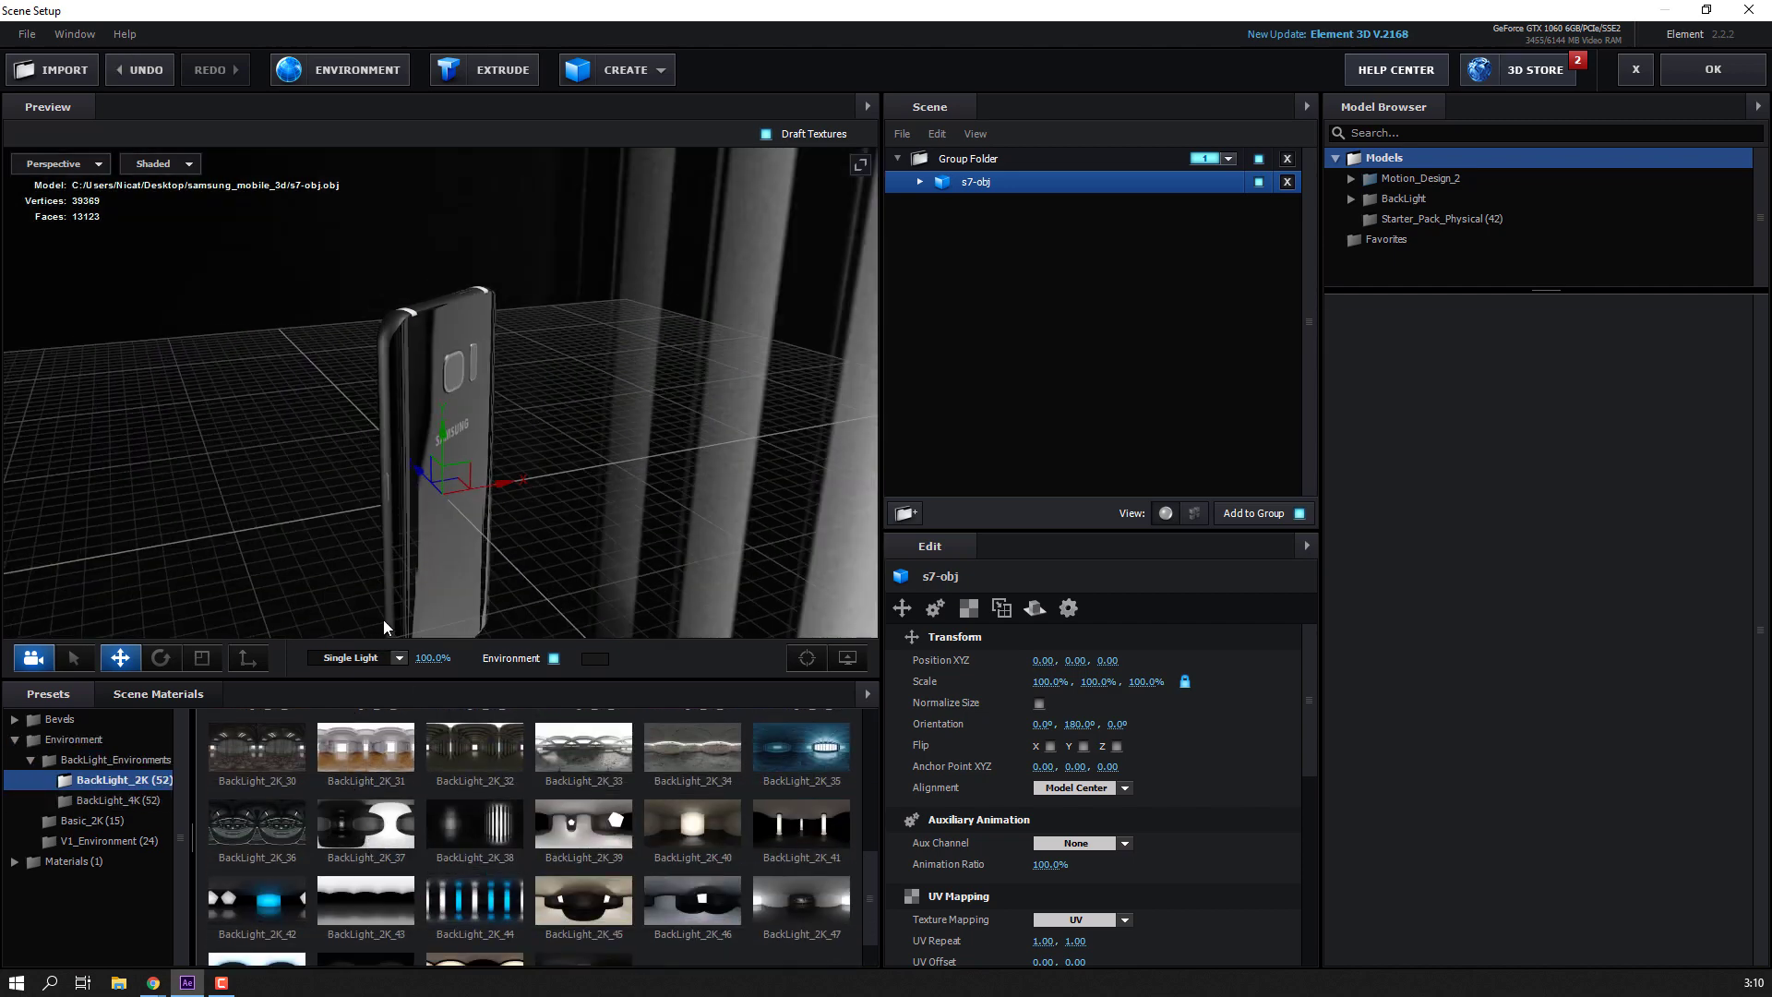
left_click(707, 884)
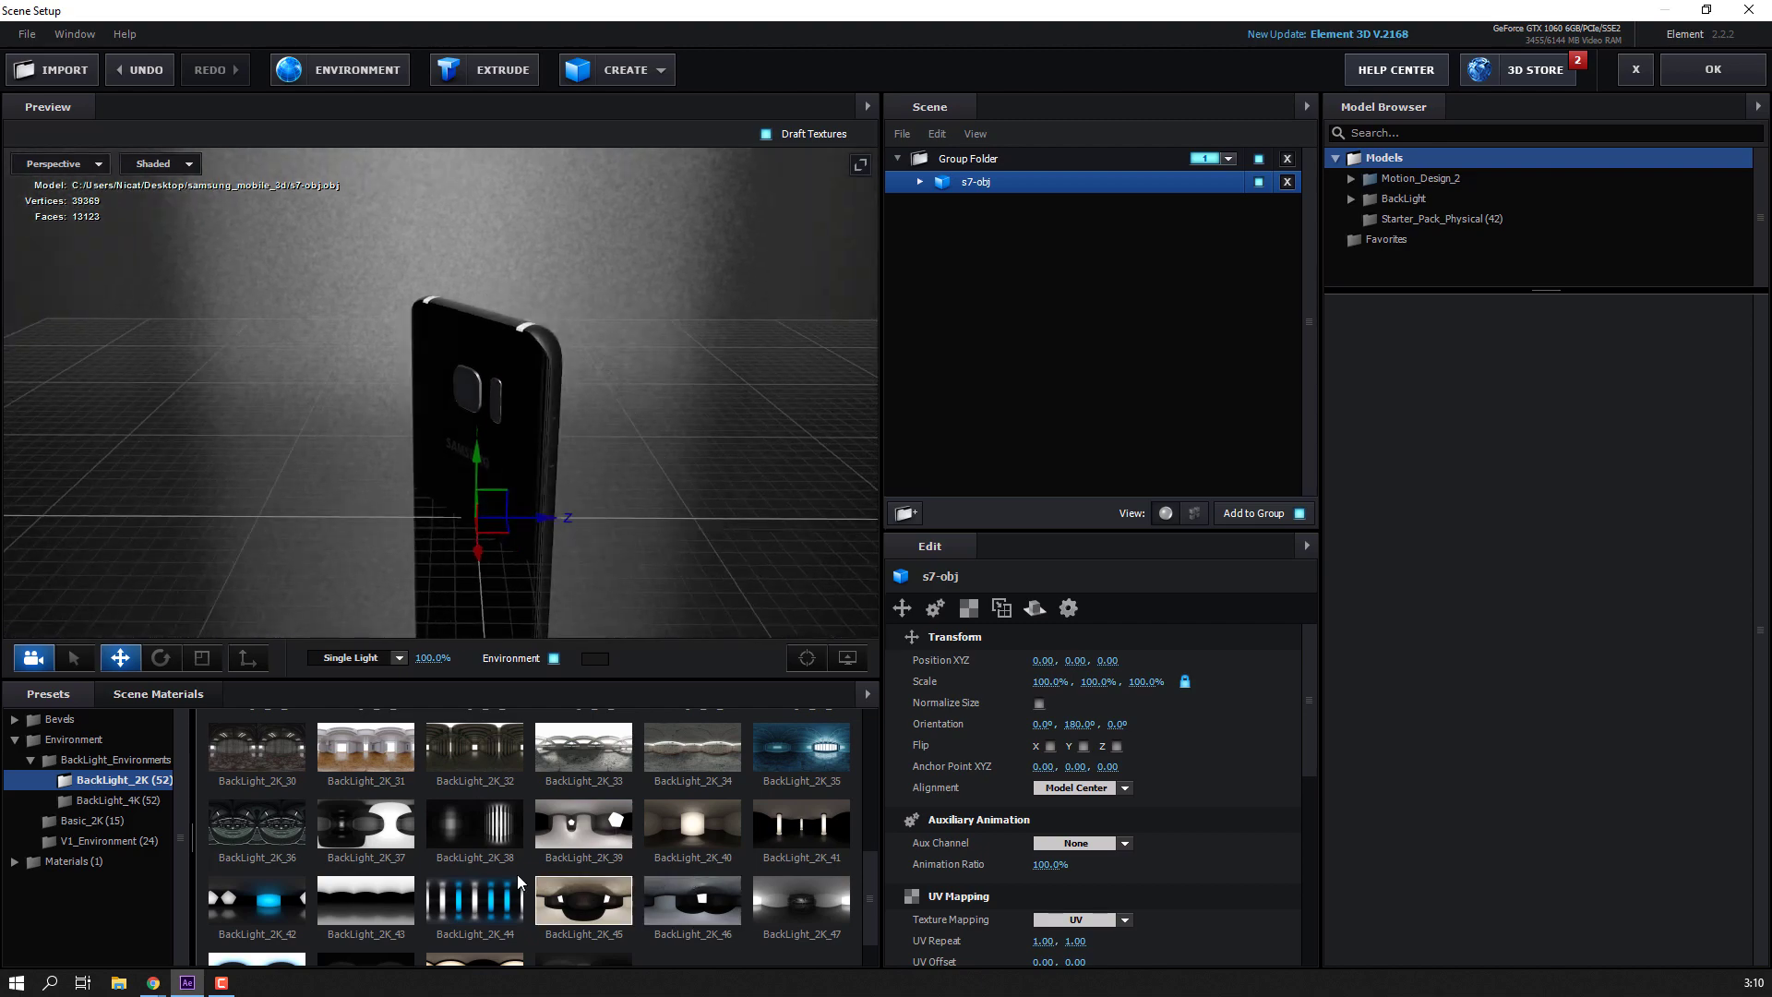
scroll(516, 873, "down", 1)
left_click(346, 927)
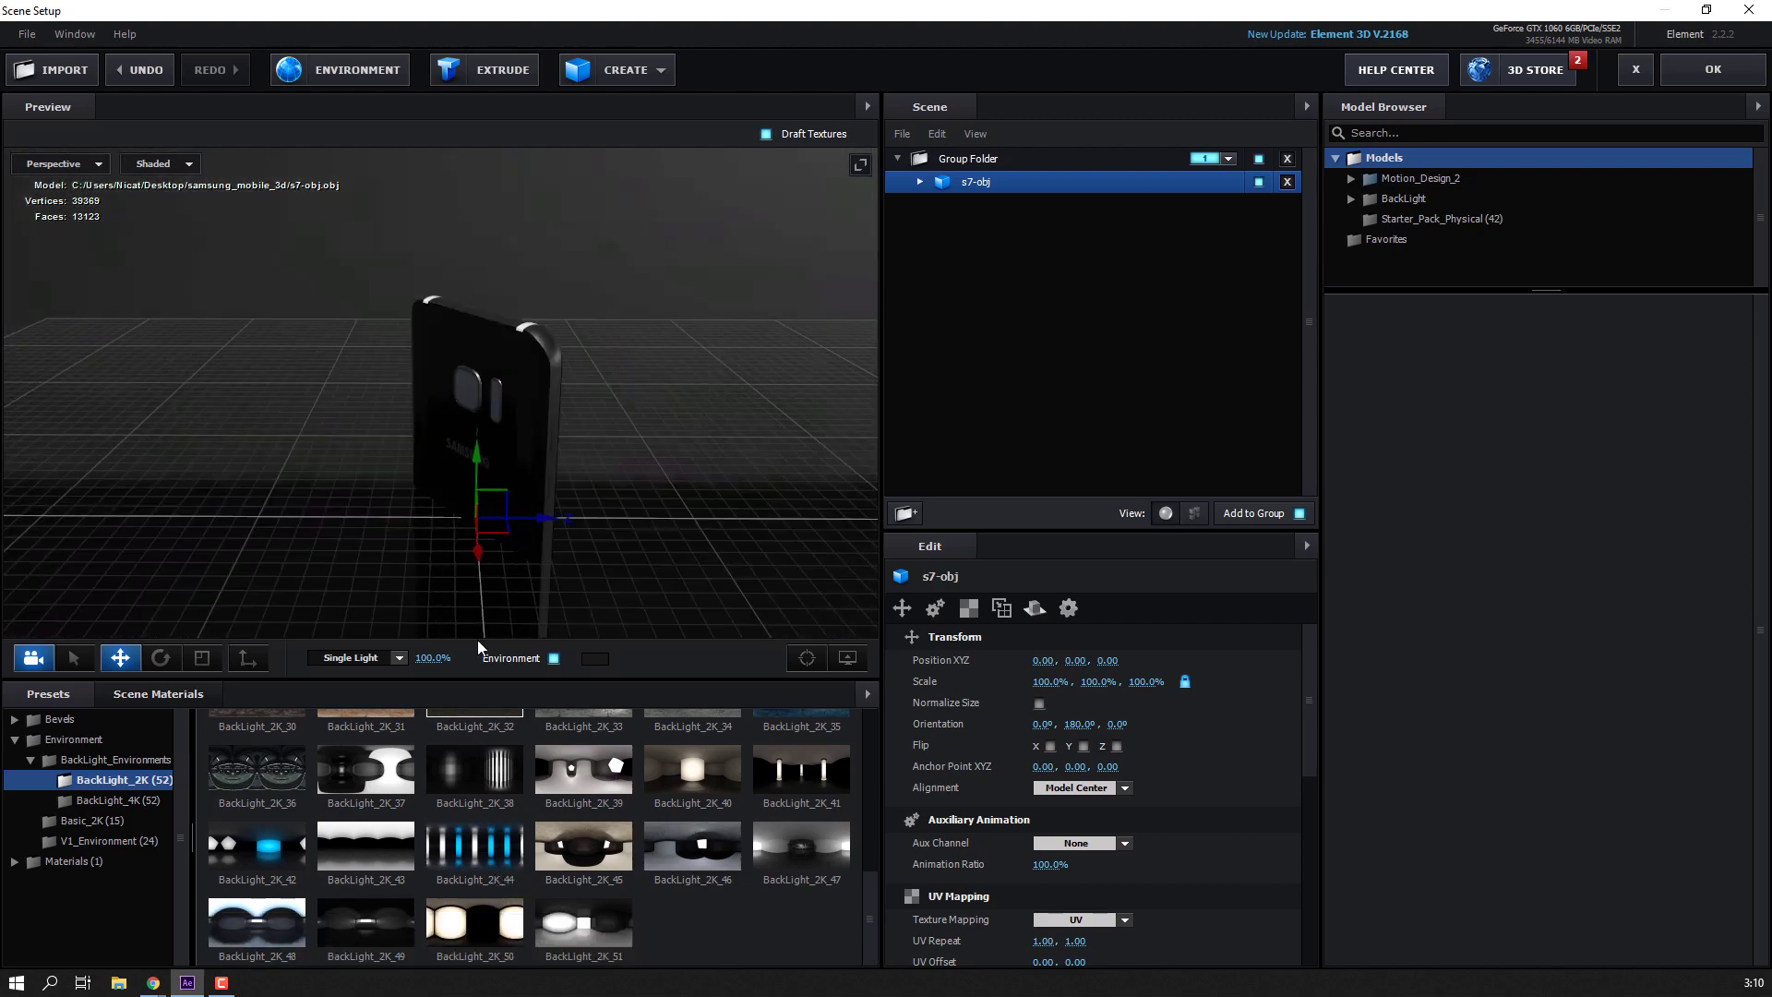
left_click_drag(267, 500, 718, 492)
scroll(620, 824, "up", 1)
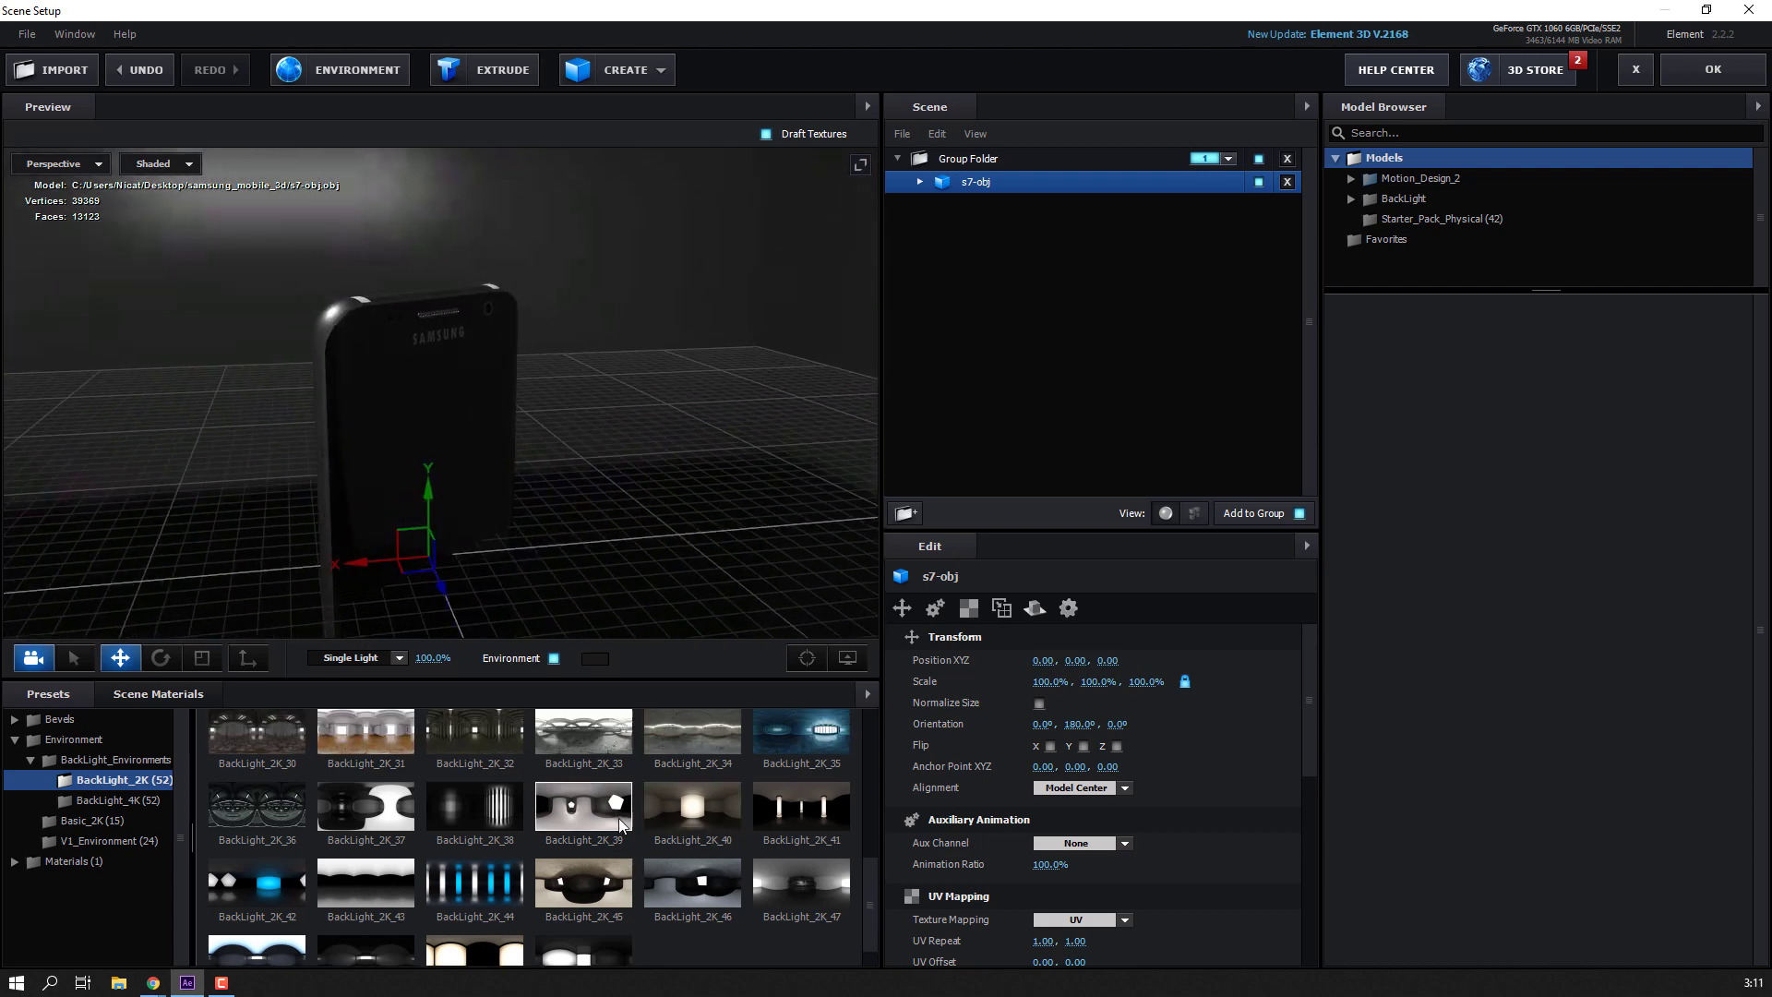
scroll(554, 845, "up", 1)
scroll(526, 855, "up", 2)
scroll(526, 854, "up", 1)
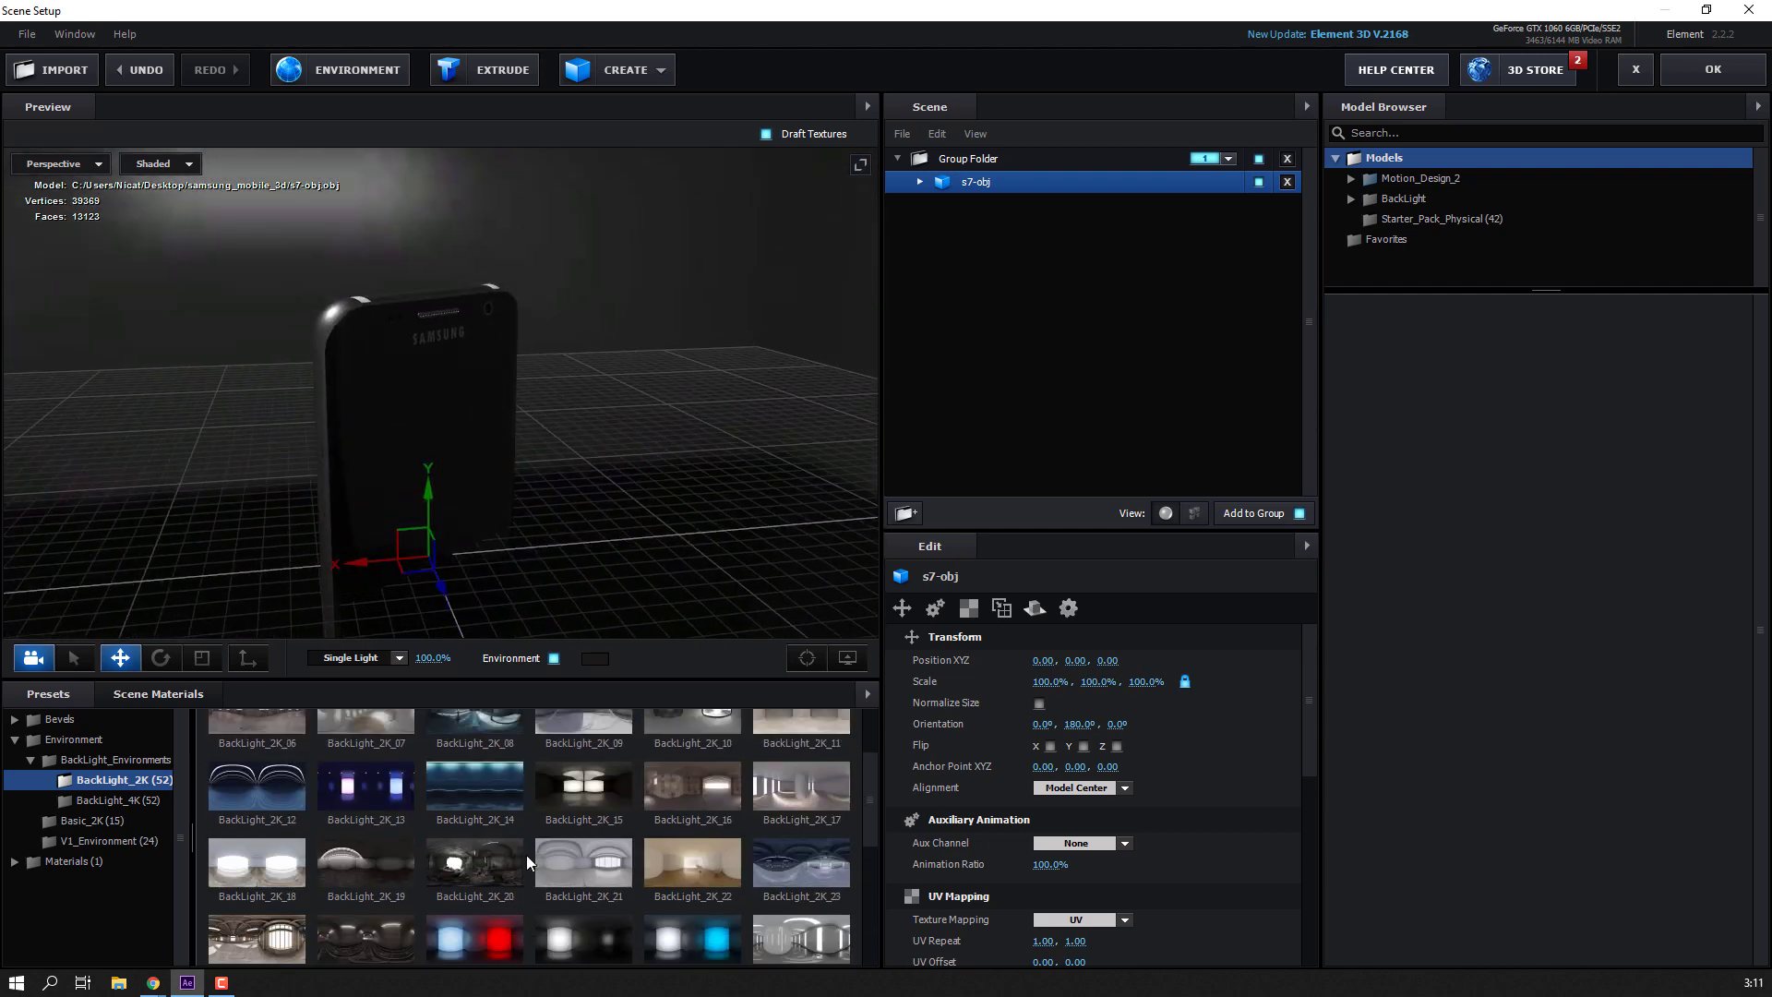
scroll(526, 854, "down", 1)
scroll(528, 854, "down", 1)
scroll(528, 854, "down", 1)
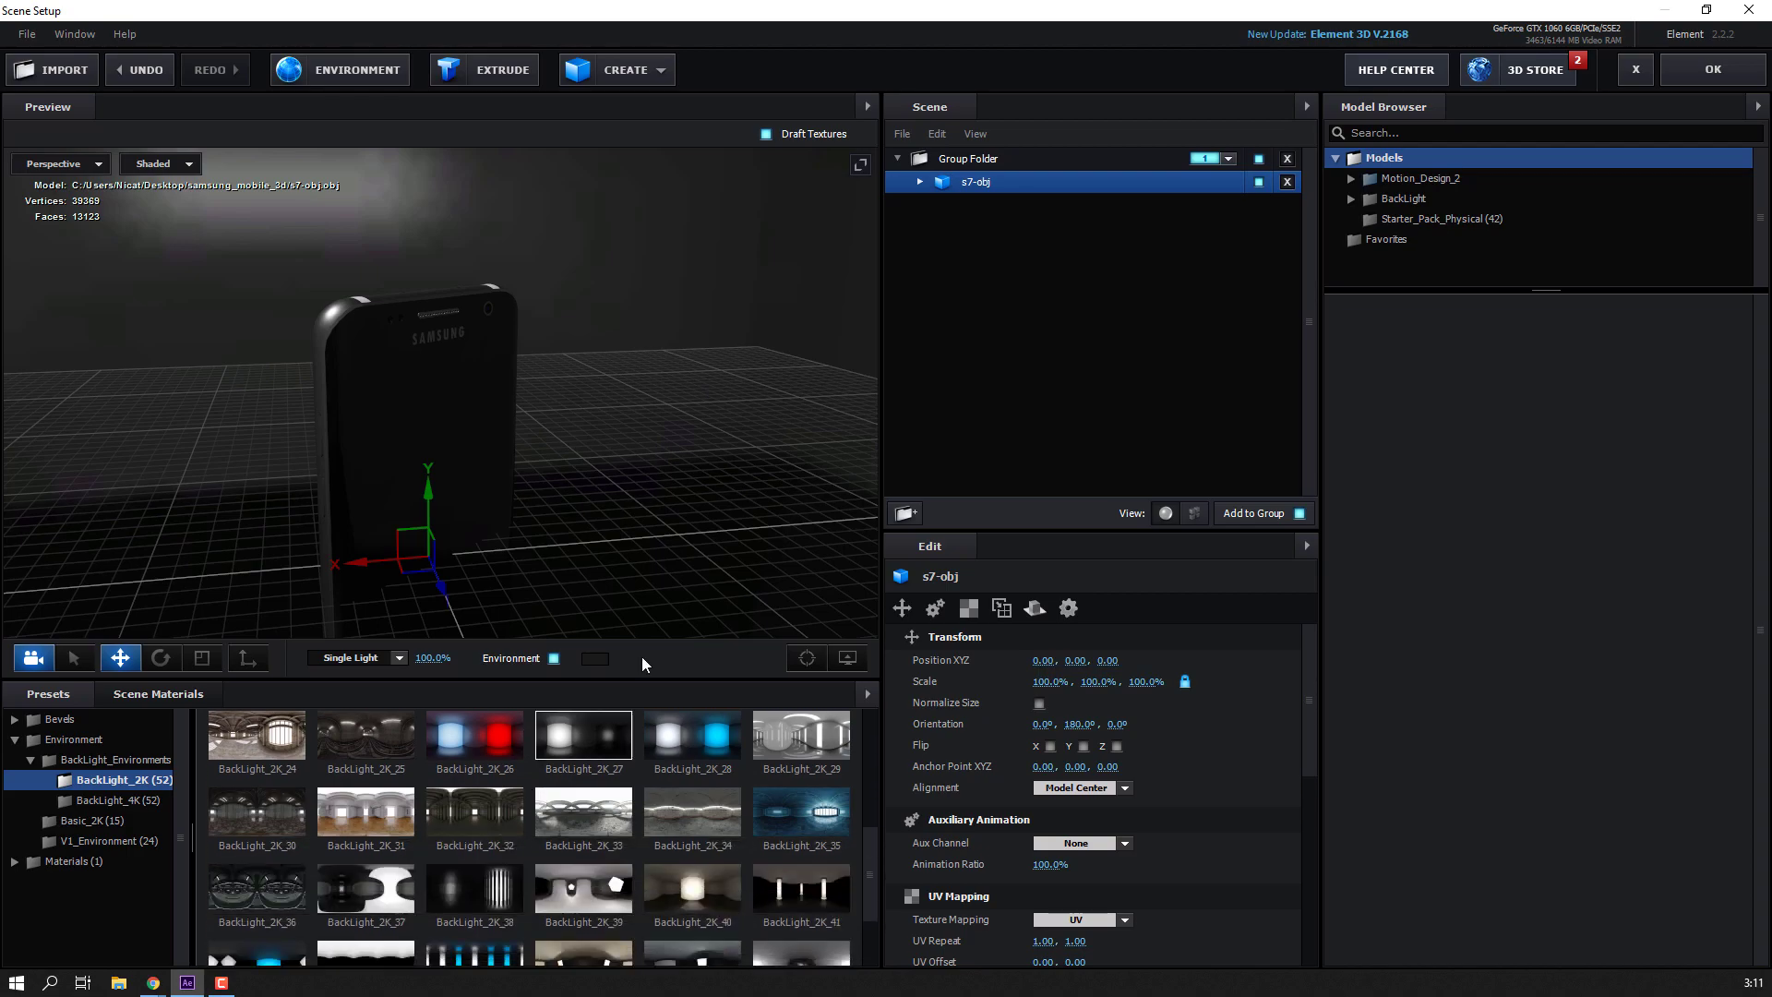
left_click(1723, 76)
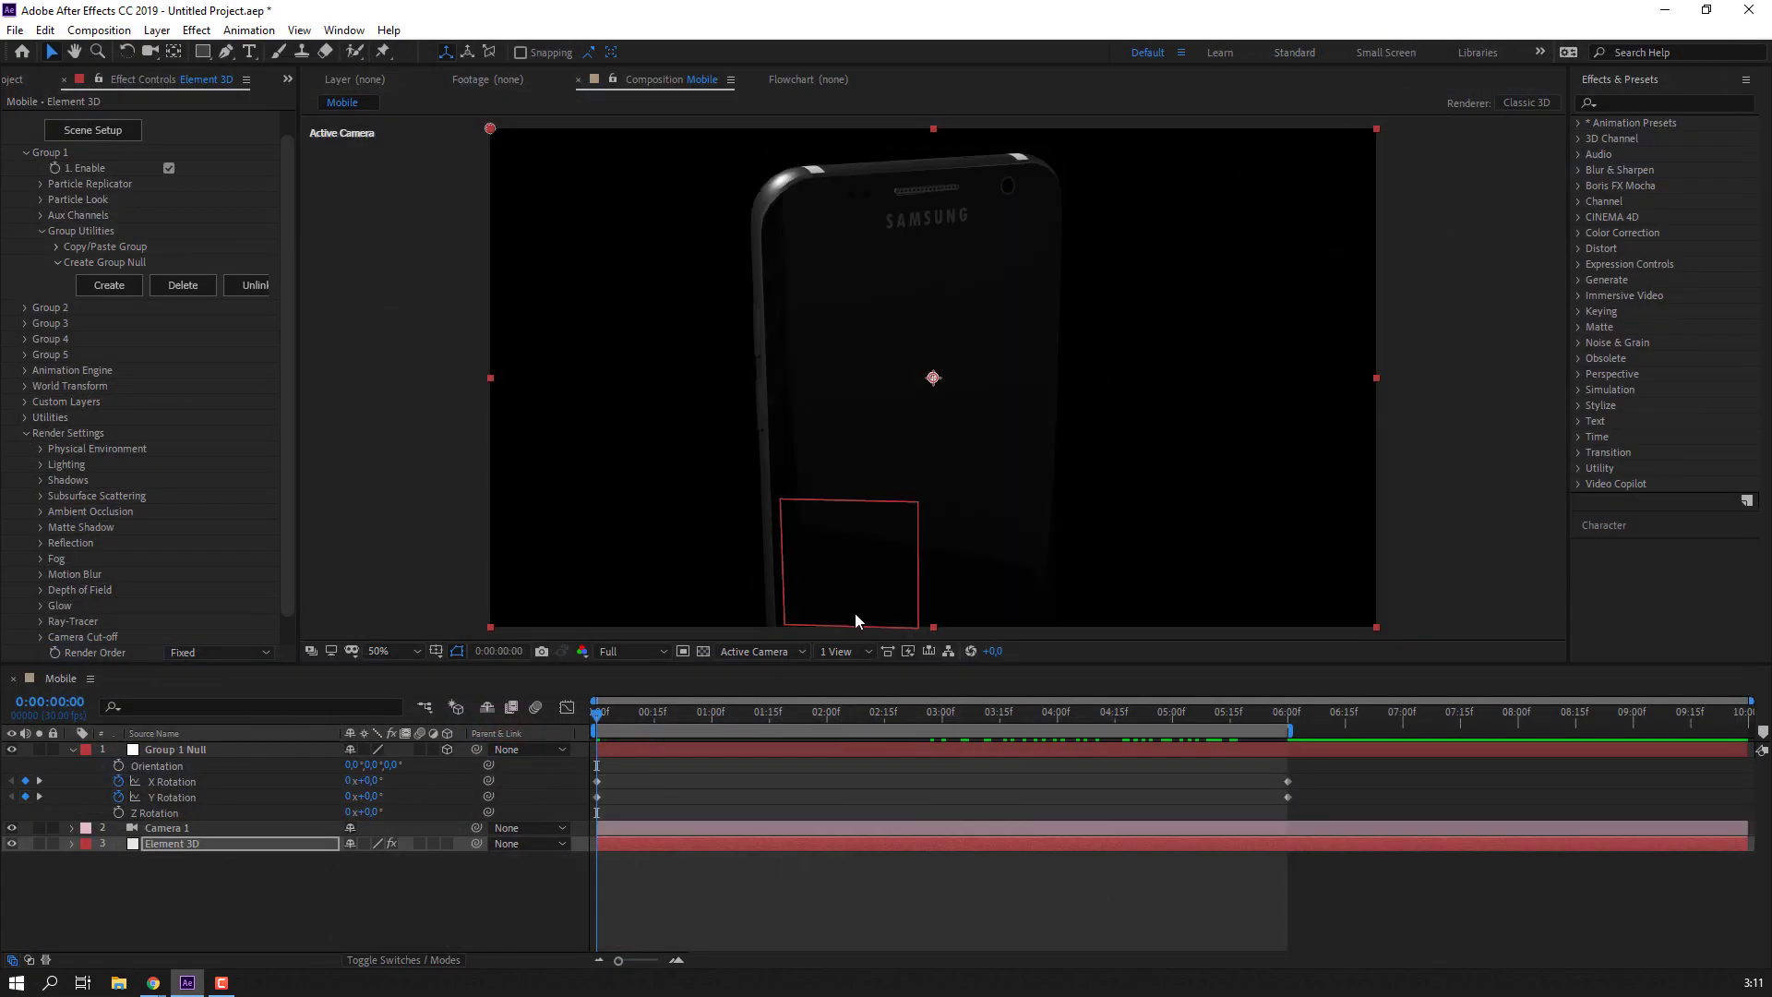
Raise the Element 3D Physical Environment Gamma to 1.54.
left_click(173, 889)
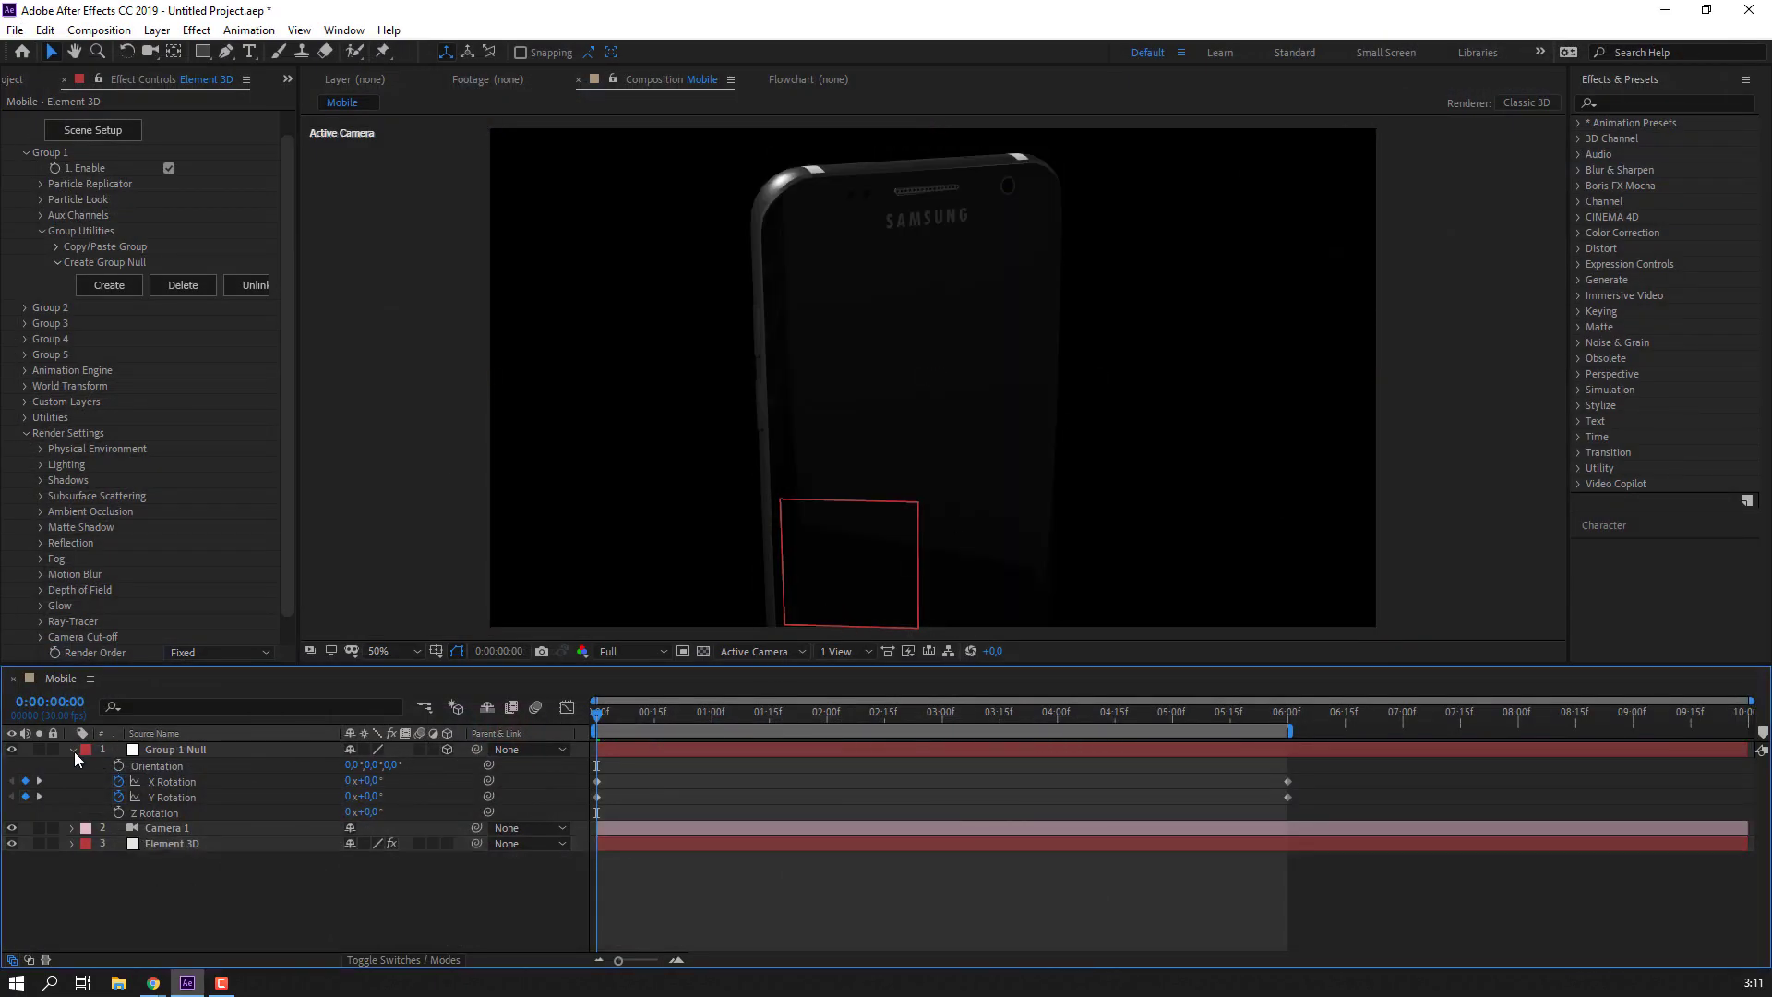
left_click(74, 750)
left_click(187, 782)
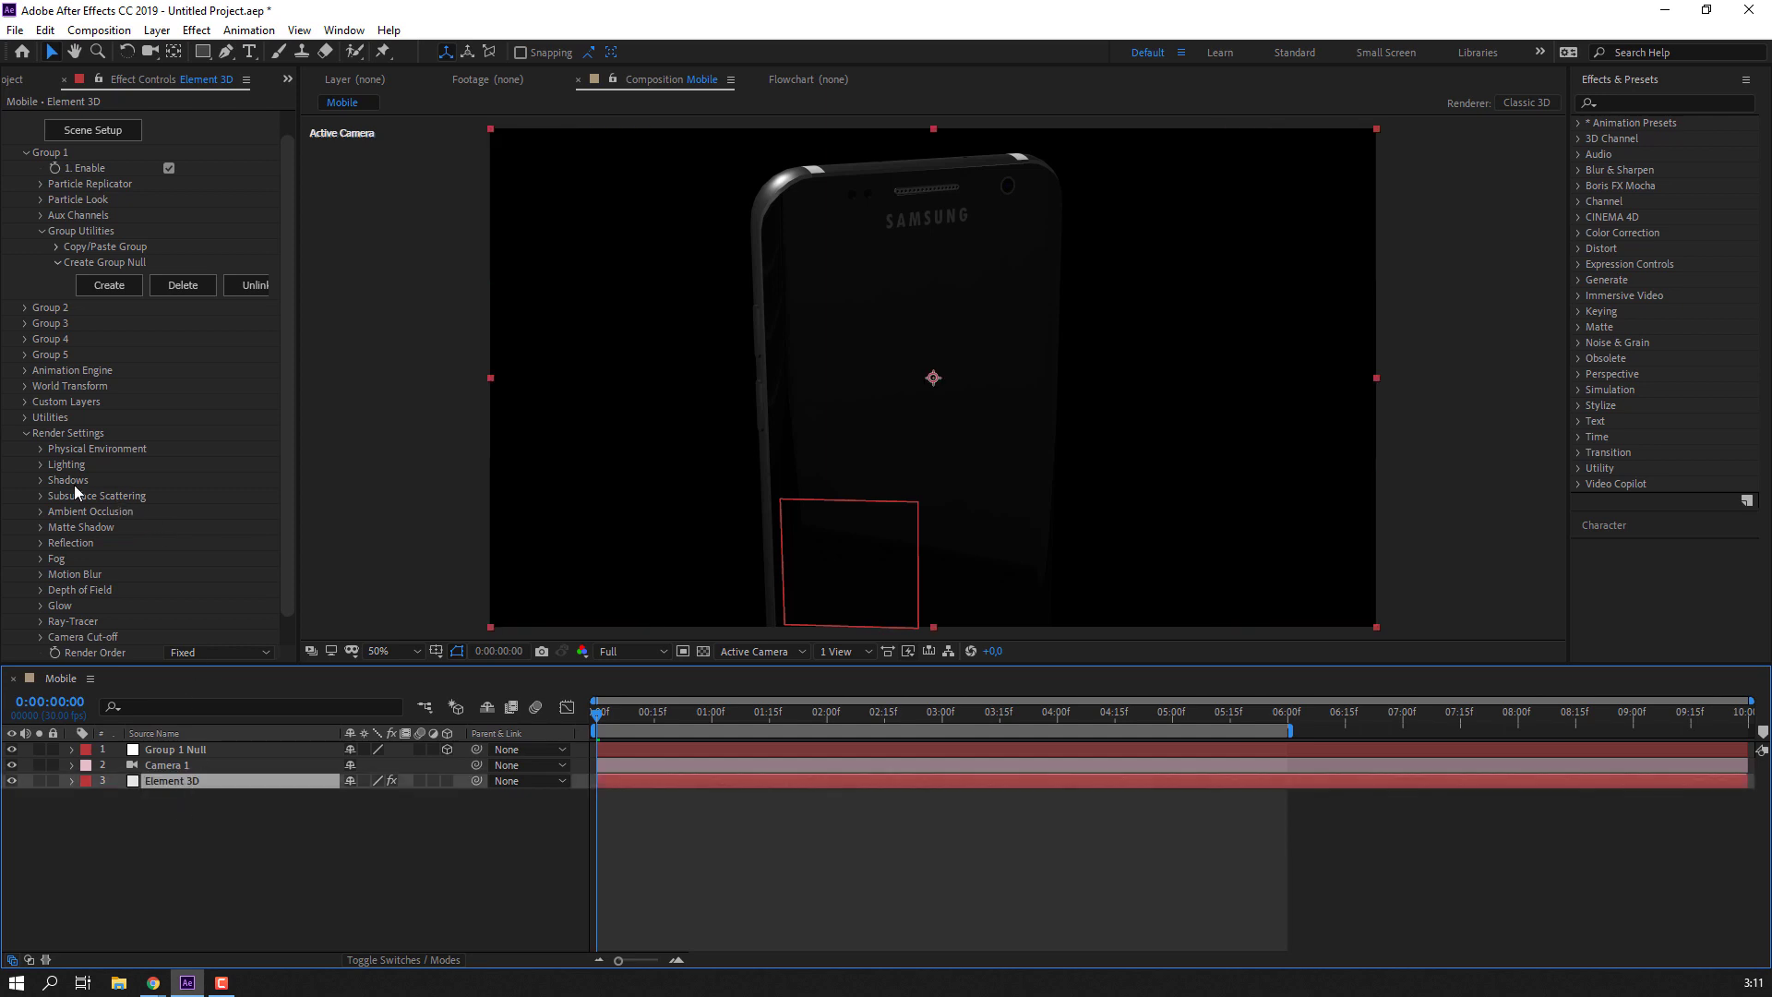
left_click(40, 449)
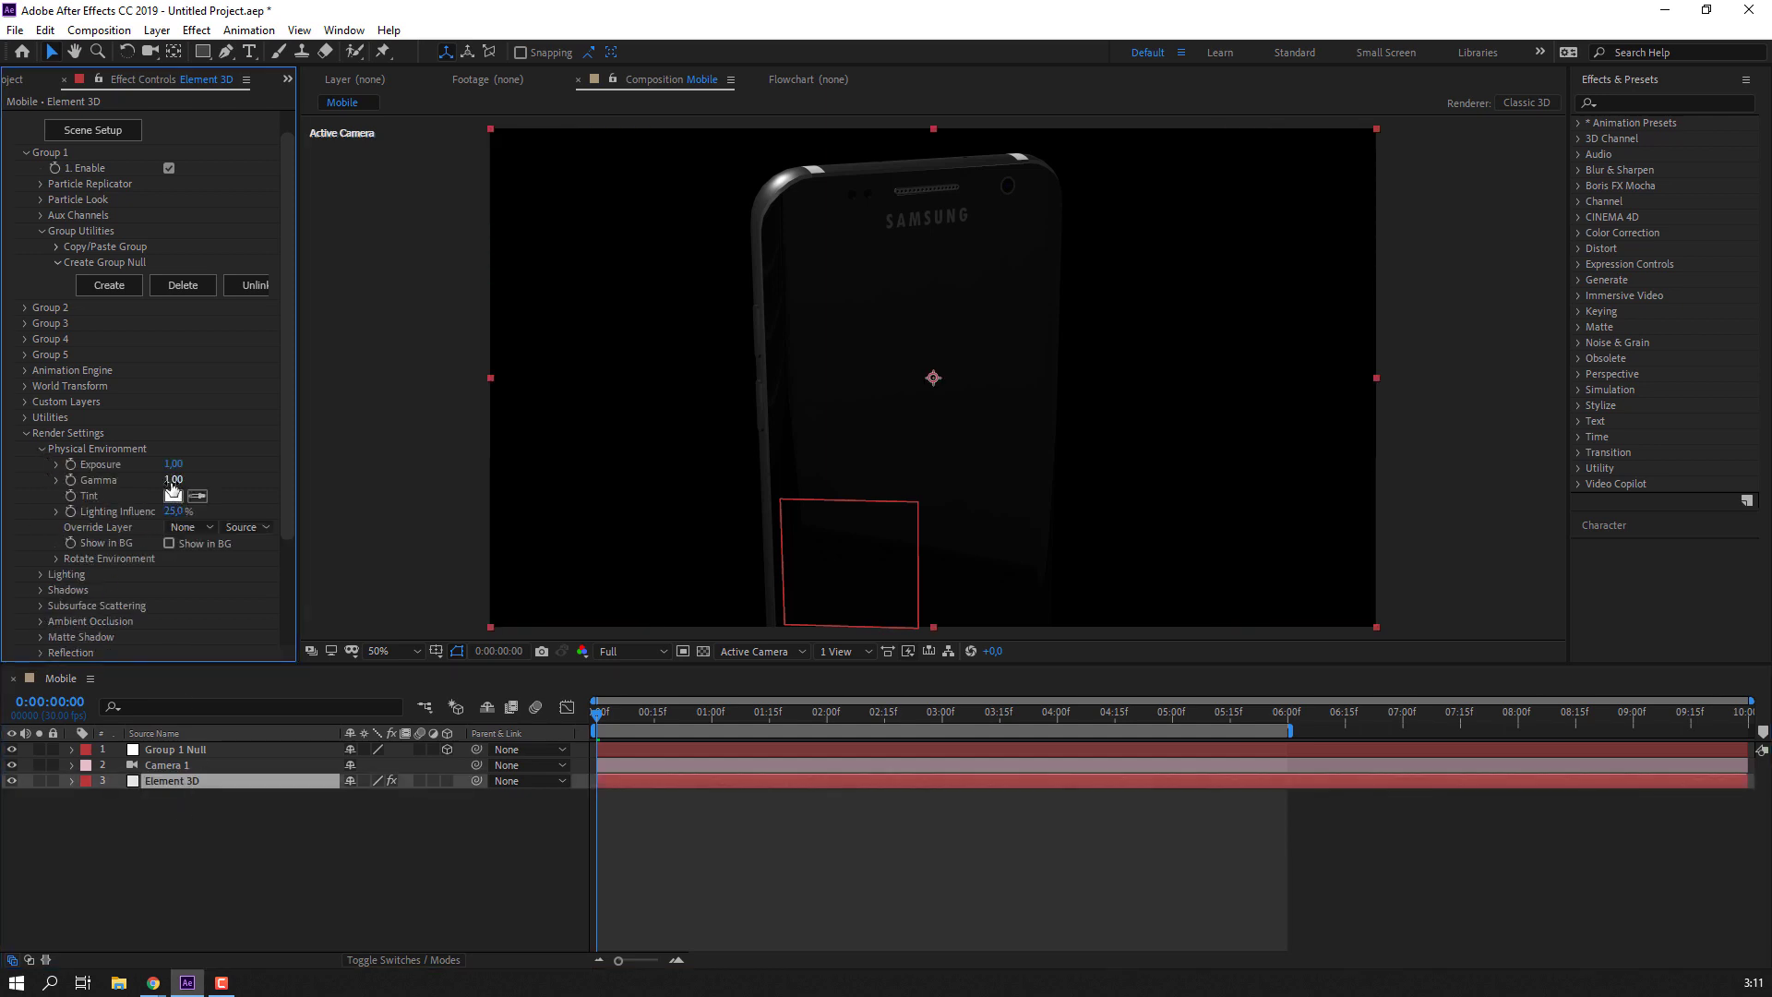
left_click_drag(171, 482, 197, 479)
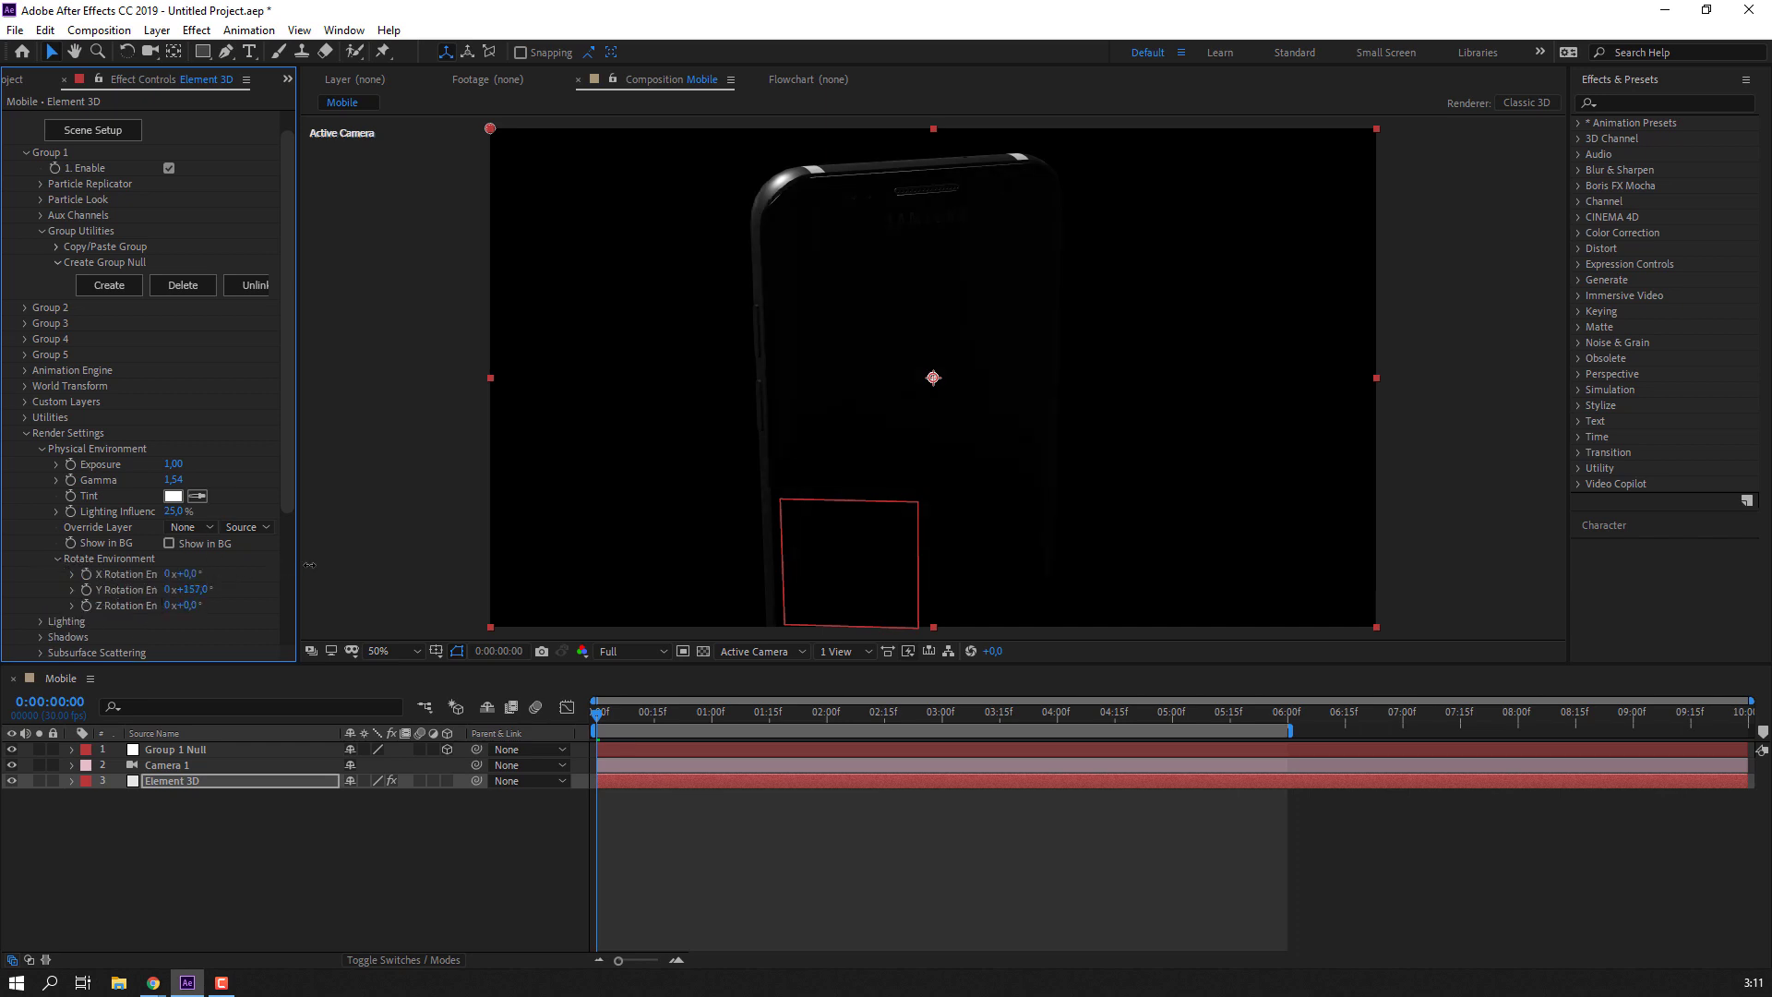
Rotate the environment to 138° X and 190° Y, then scrub the timeline to check the backlight.
mouse_move(193, 579)
left_mouse_down()
mouse_move(330, 556)
mouse_move(304, 558)
left_mouse_up()
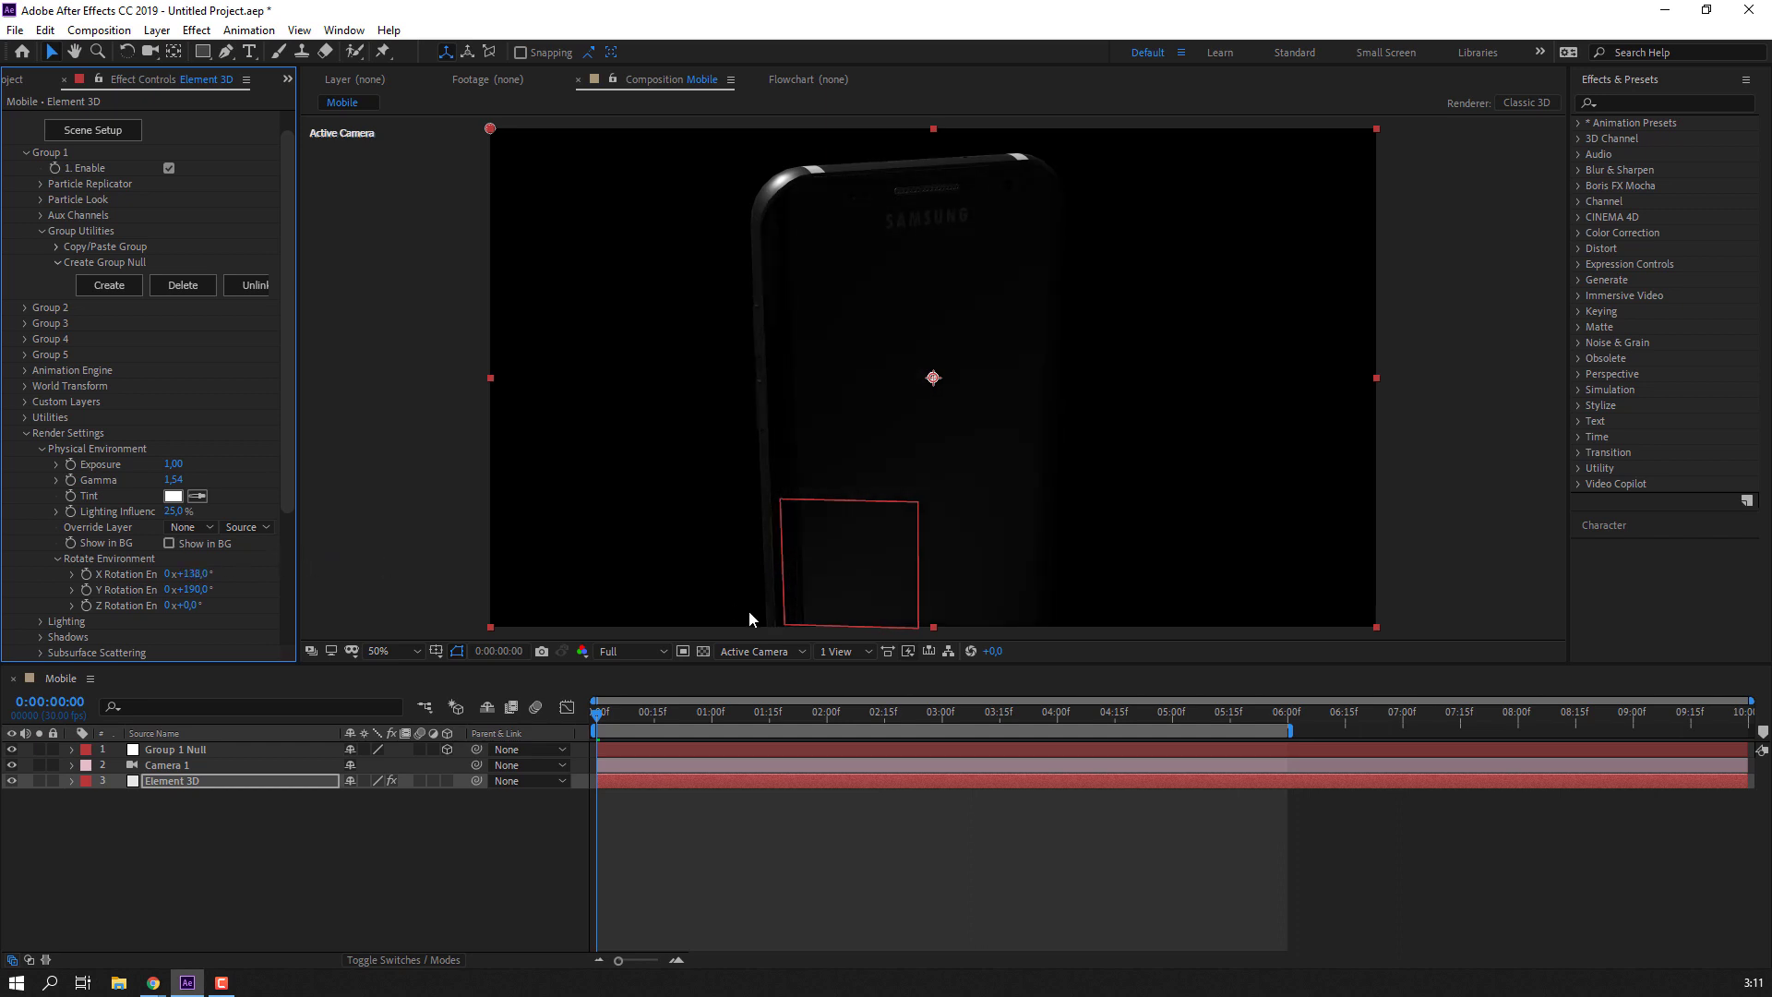
left_click_drag(617, 713, 1277, 689)
key("Home")
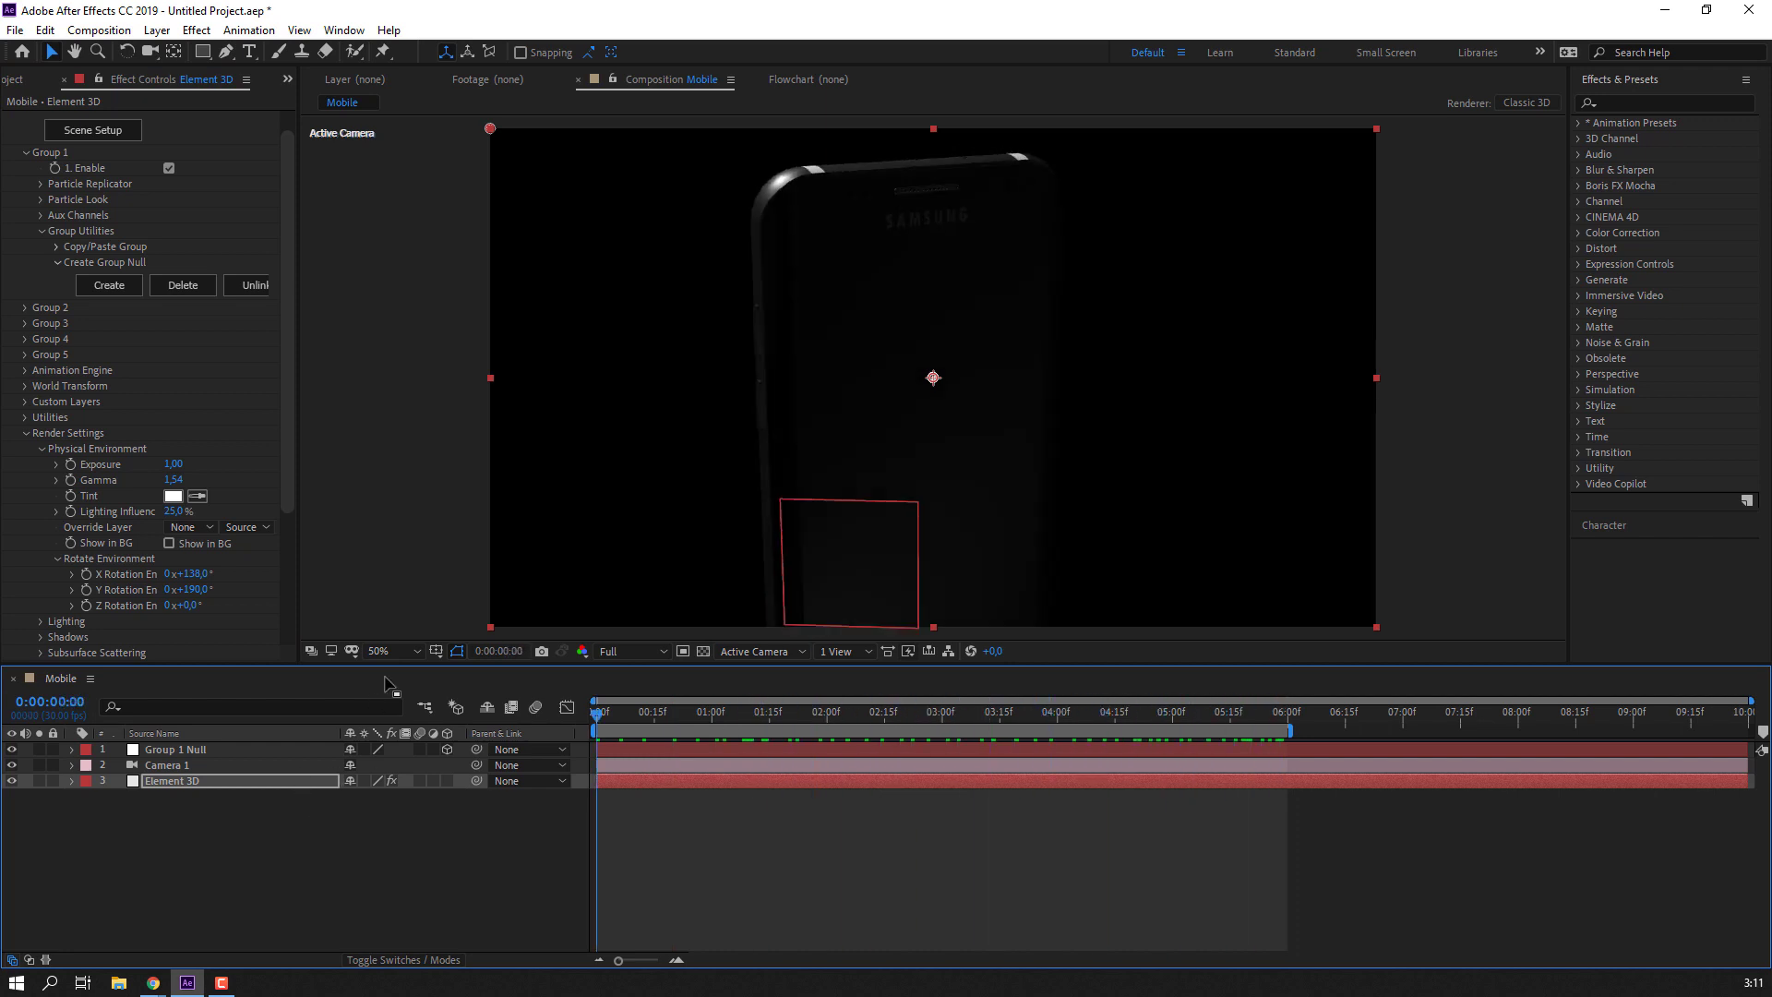
Fit the Mobile comp in the viewer, hide Group 1 Null, and preview the six-second phone turn.
left_click(389, 652)
left_click(412, 343)
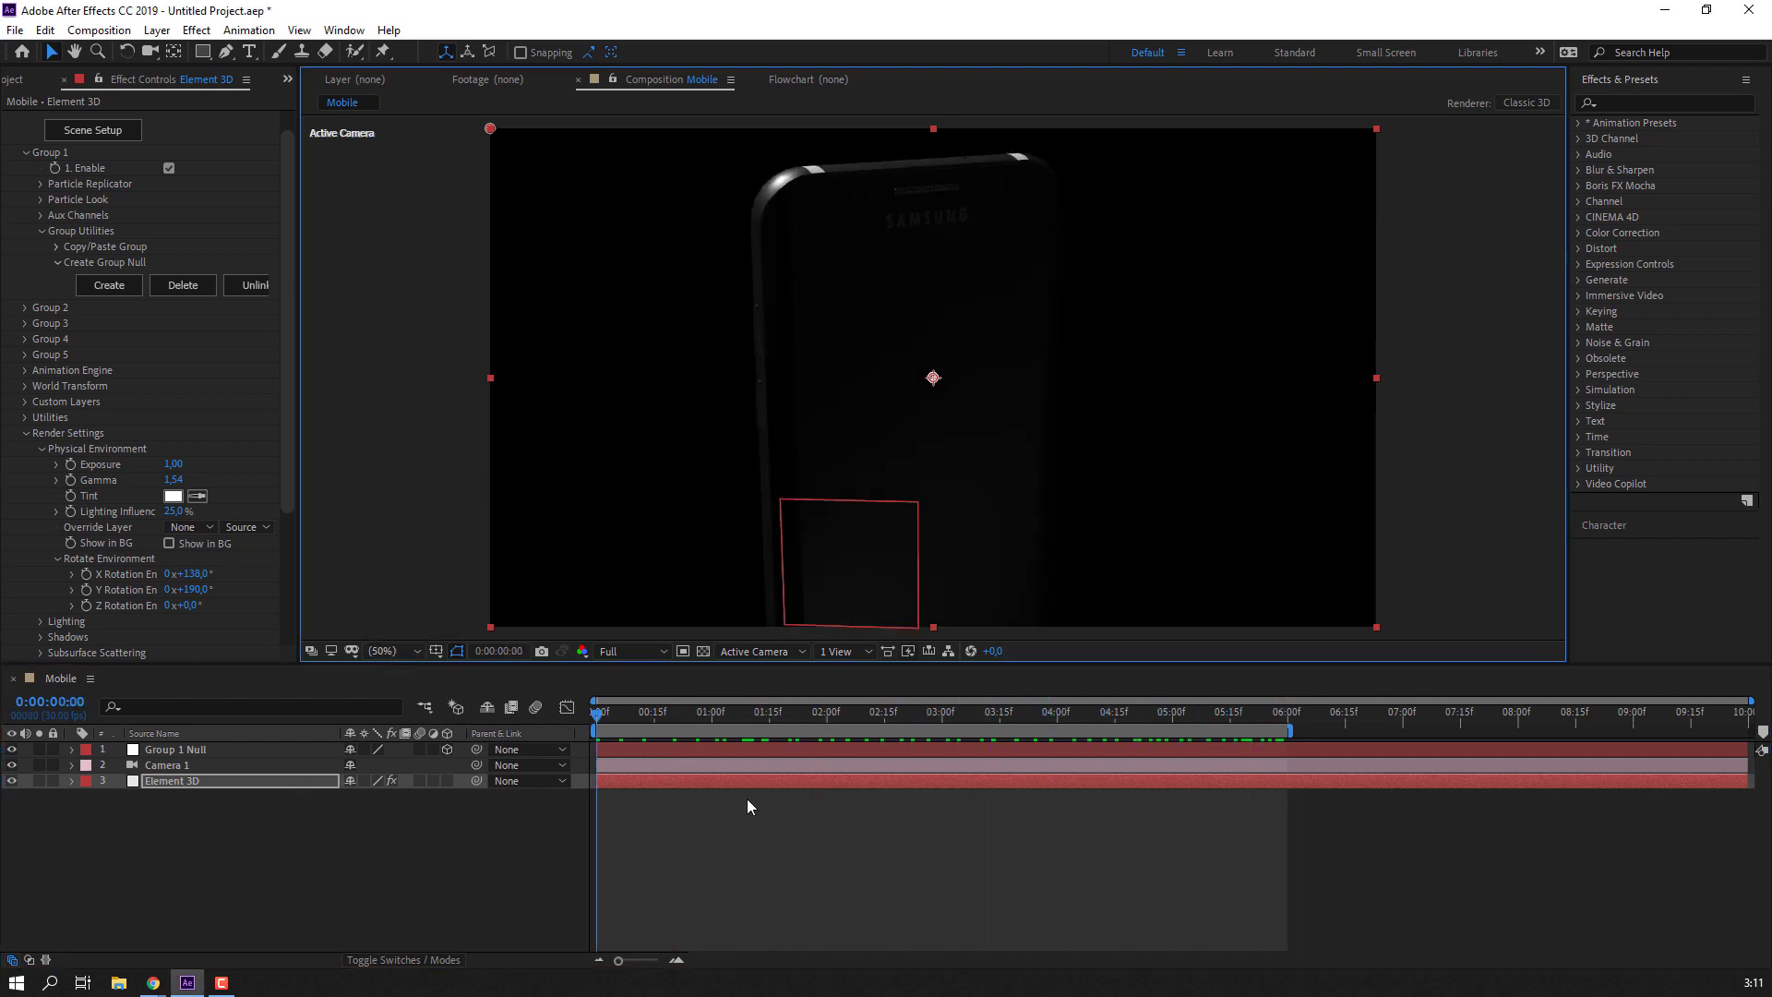
left_click(251, 866)
left_click(16, 749)
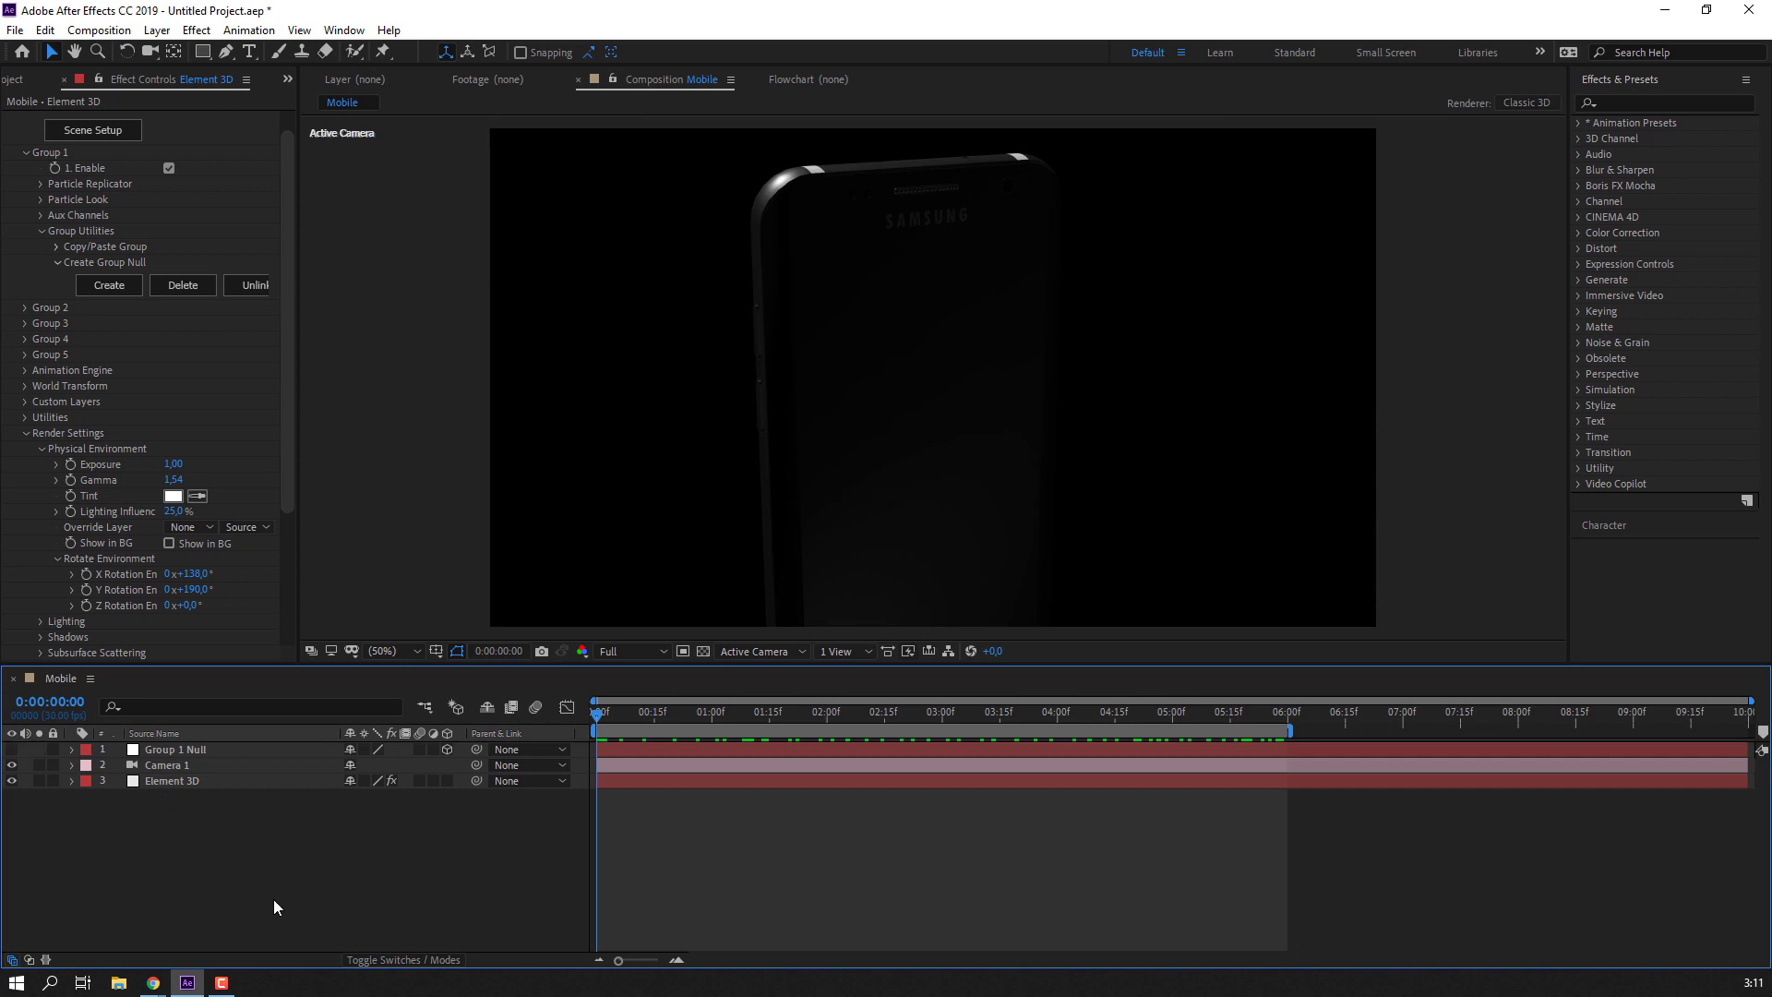
key("space")
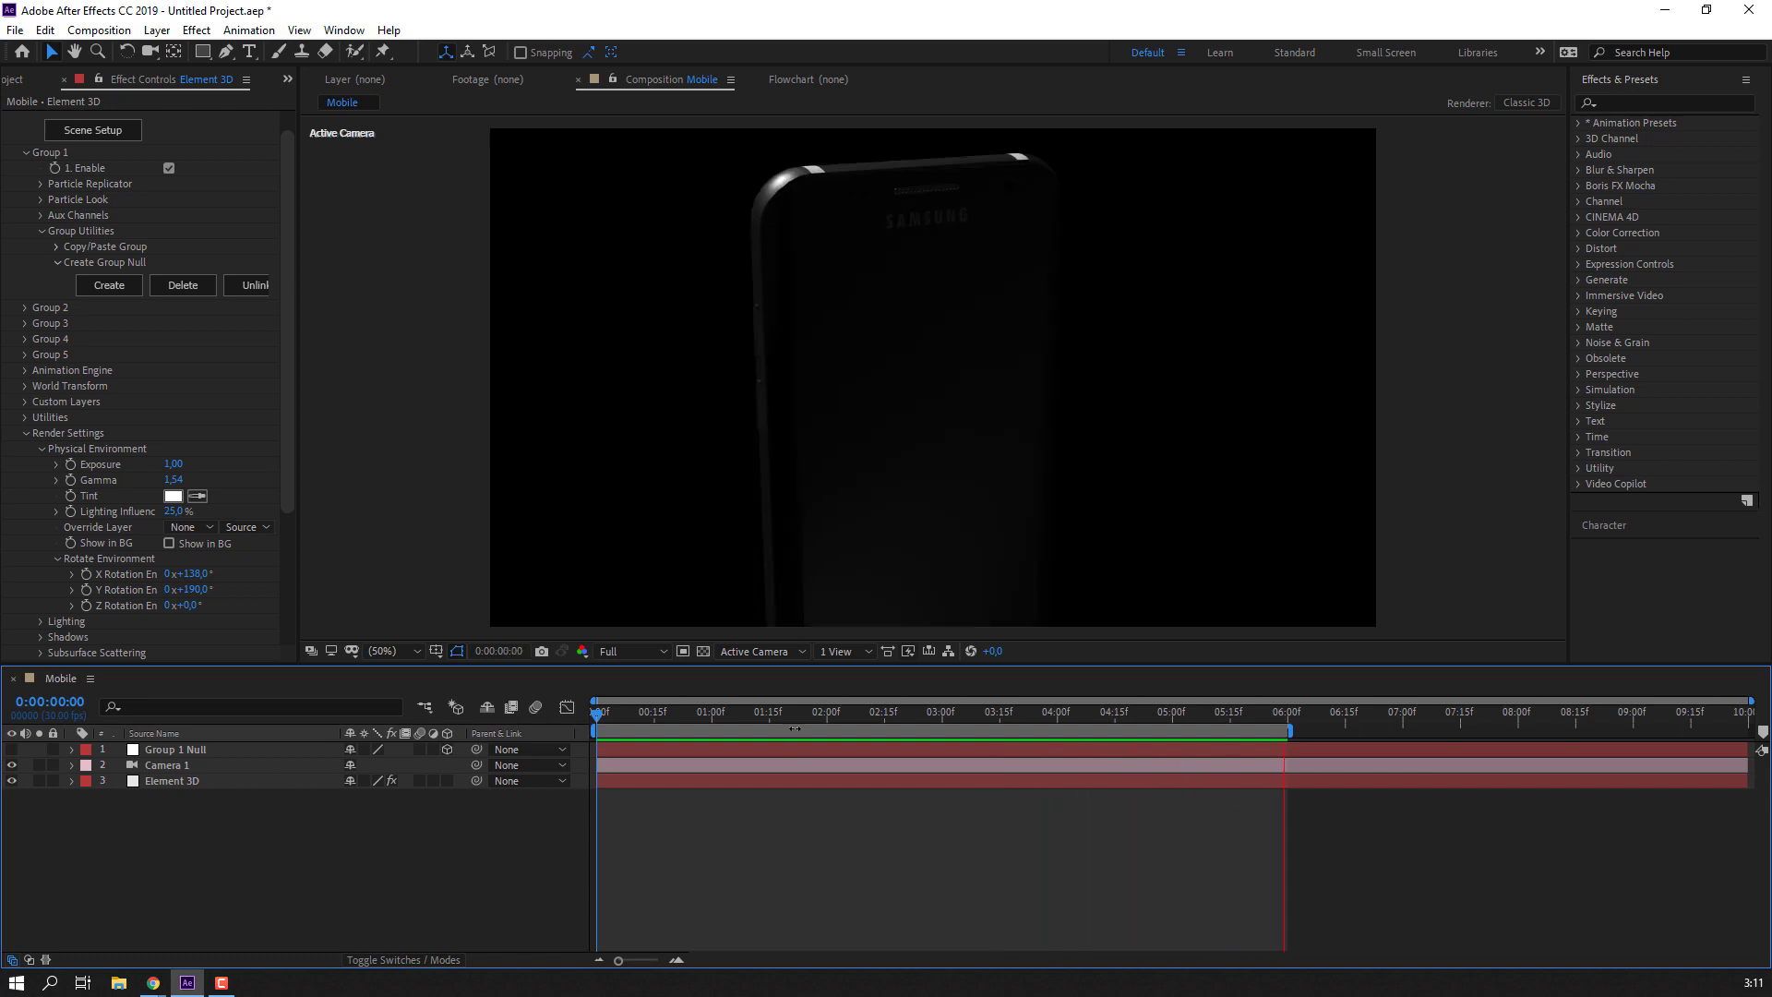
mouse_move(656, 712)
left_mouse_down()
mouse_move(1238, 712)
mouse_move(598, 715)
left_mouse_up()
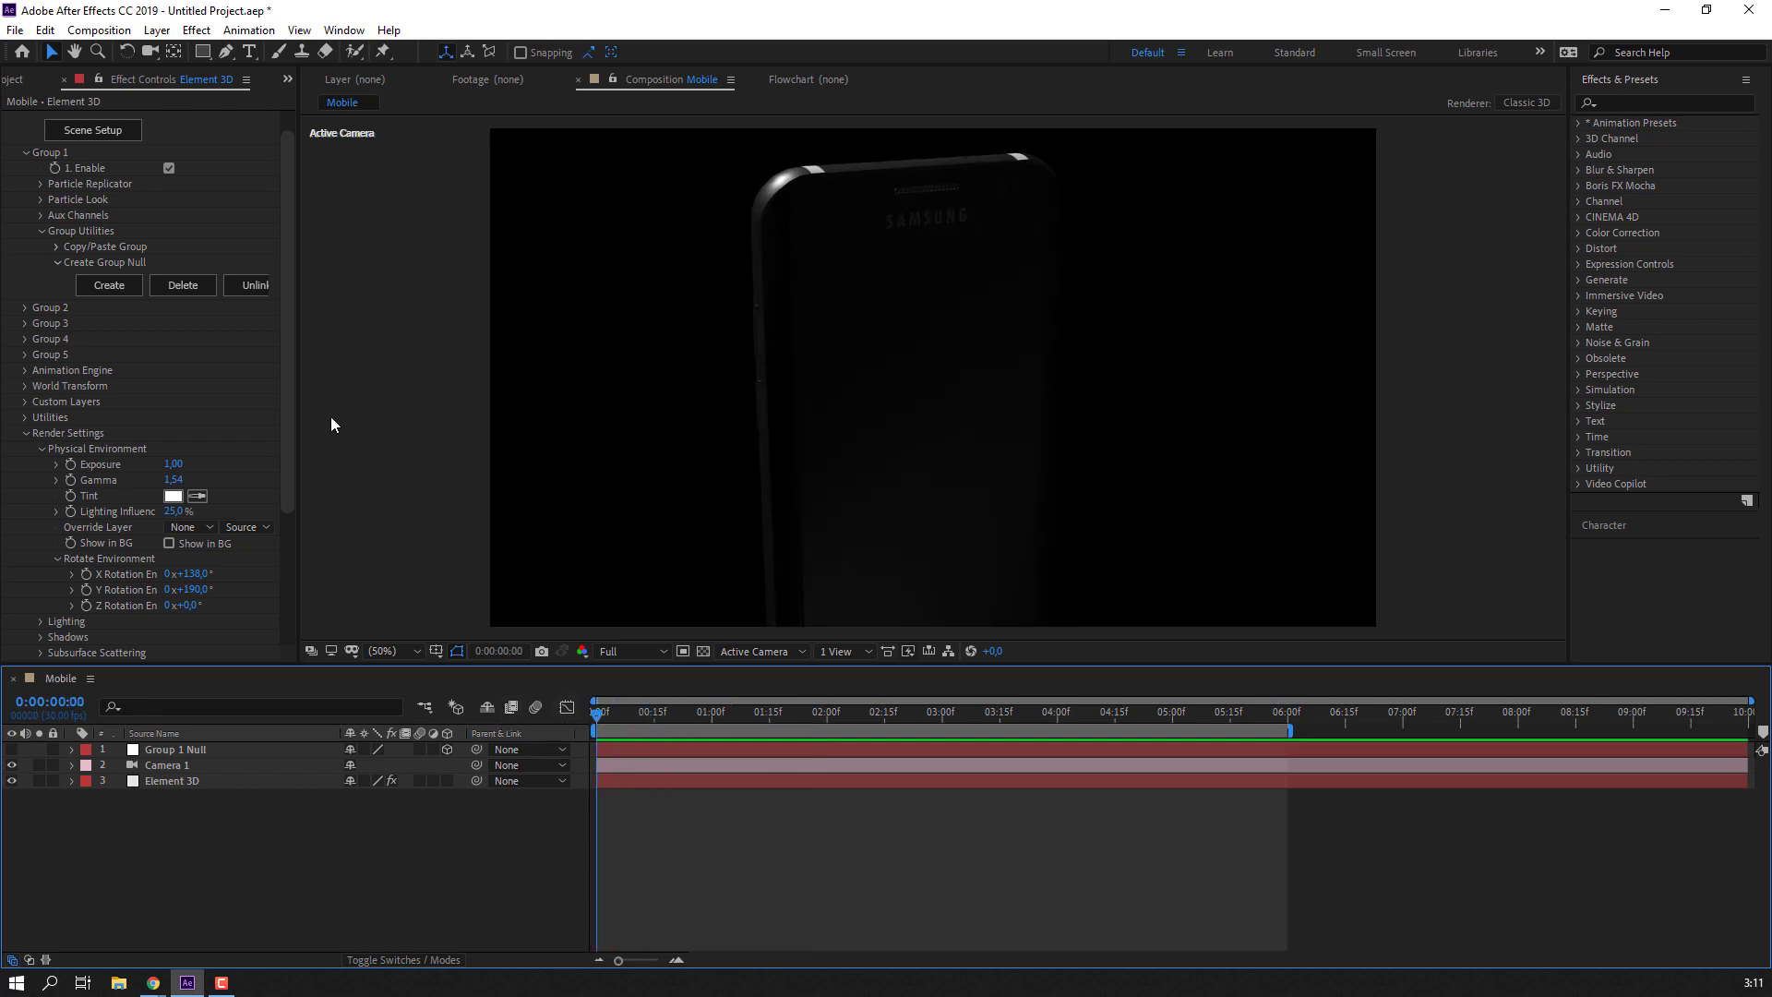
Duplicate the Mobile composition as Mobile 2 and open it with Group 1 Null selected.
left_click(21, 83)
left_click(136, 453)
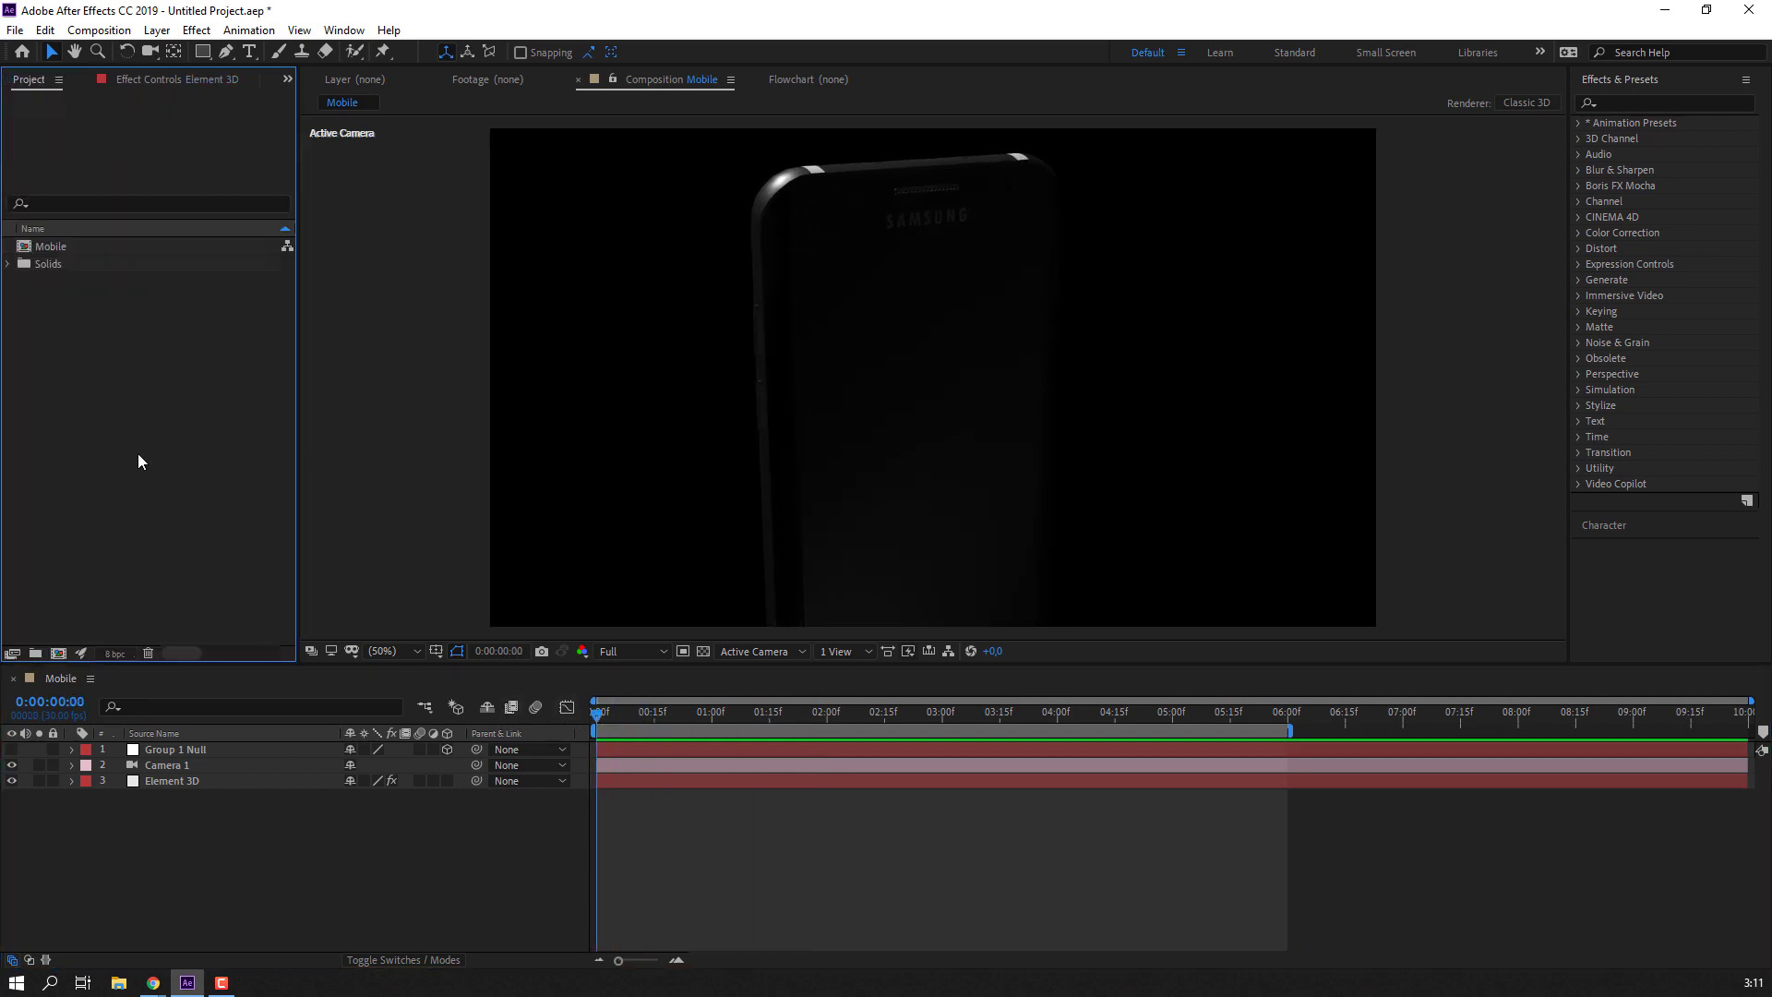
left_click(48, 247)
left_click(44, 33)
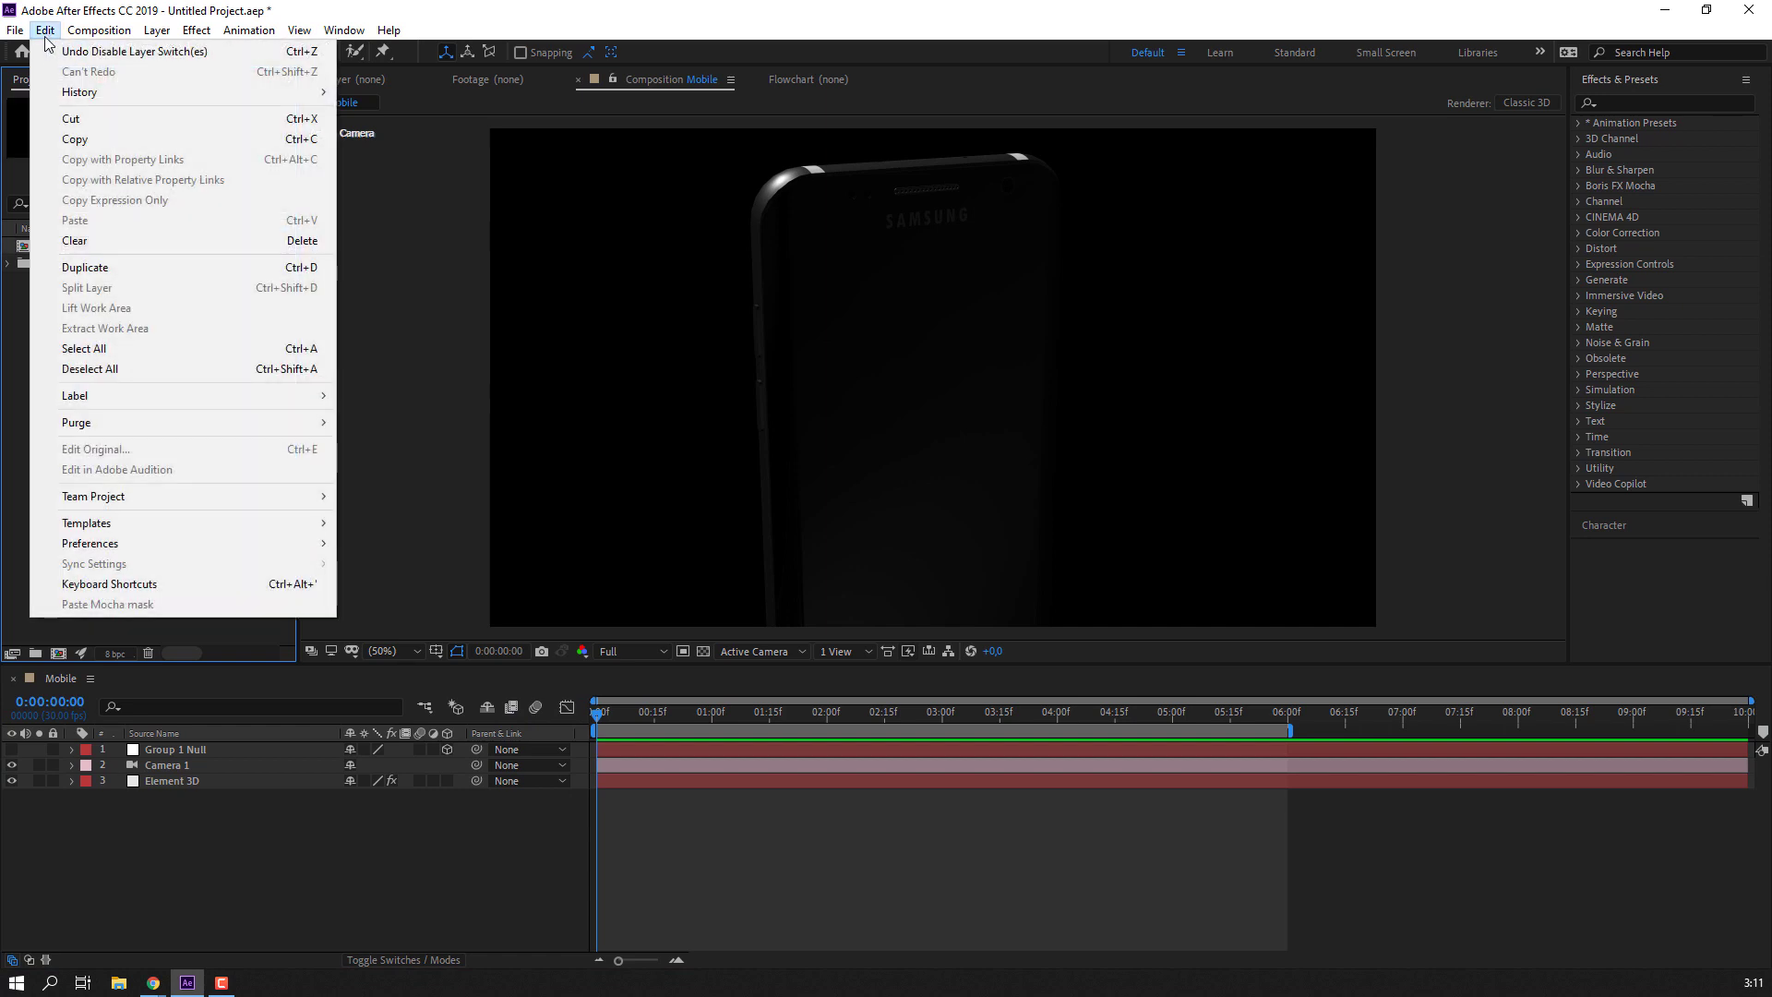
left_click(67, 264)
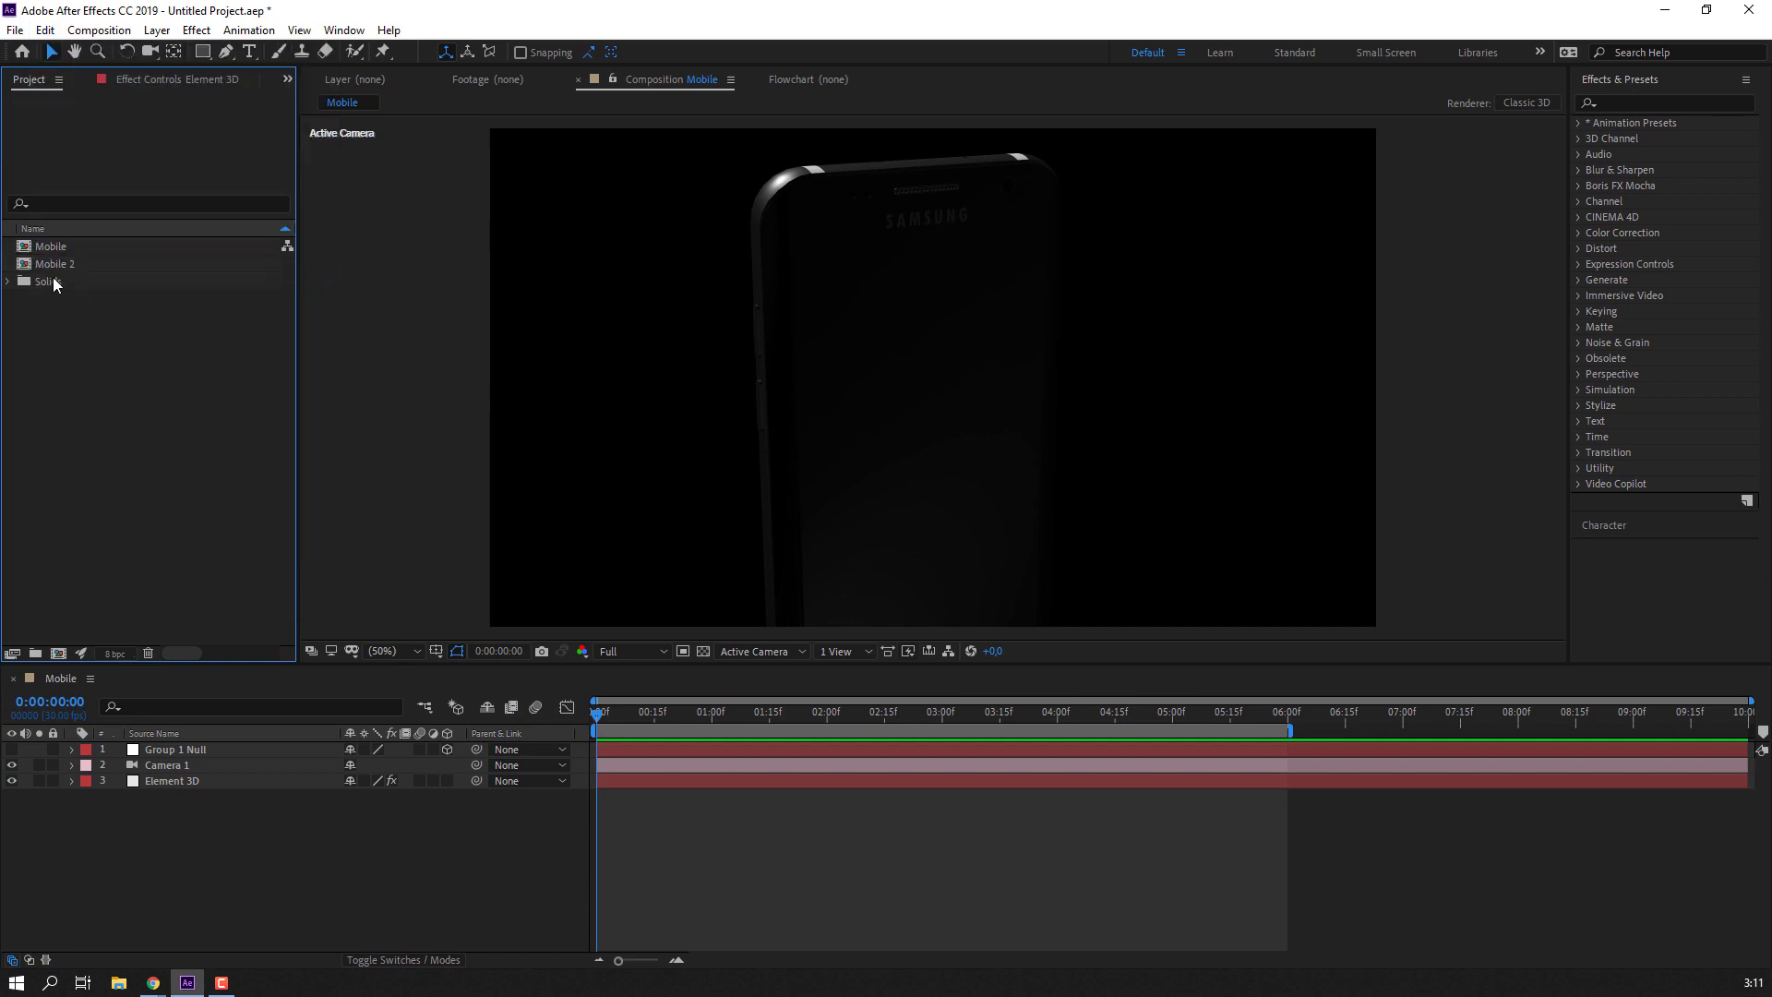
double_click(53, 266)
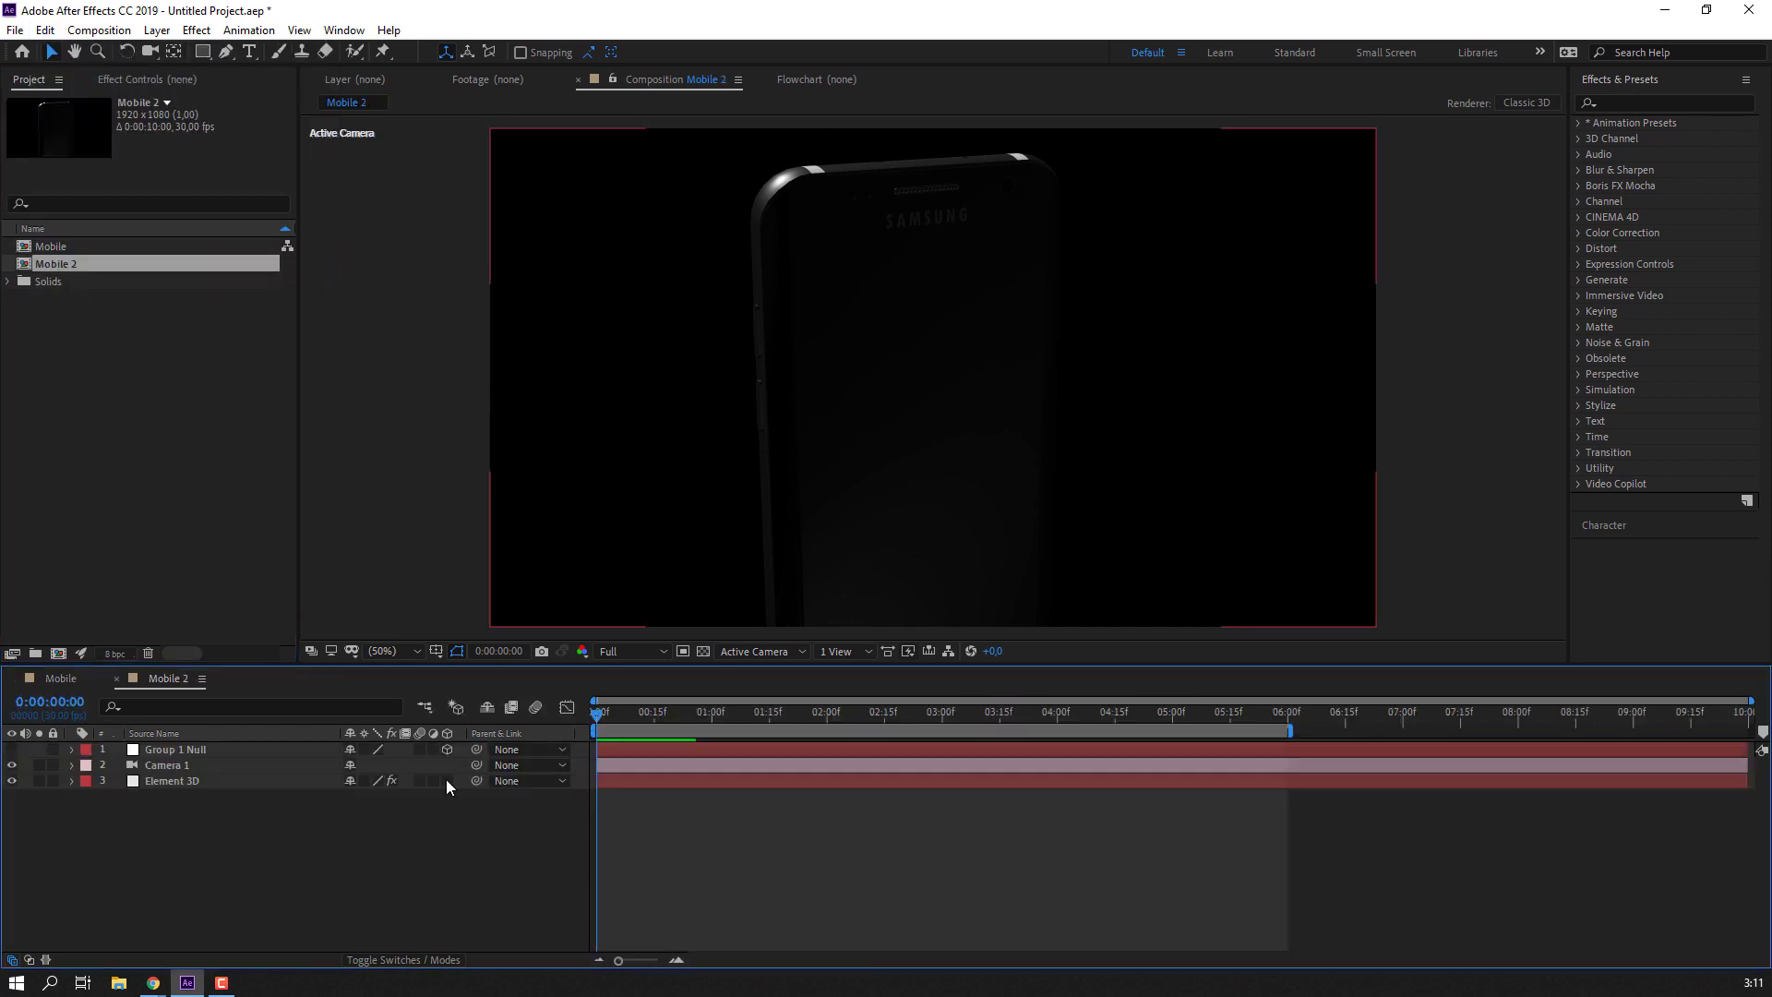
left_click(192, 750)
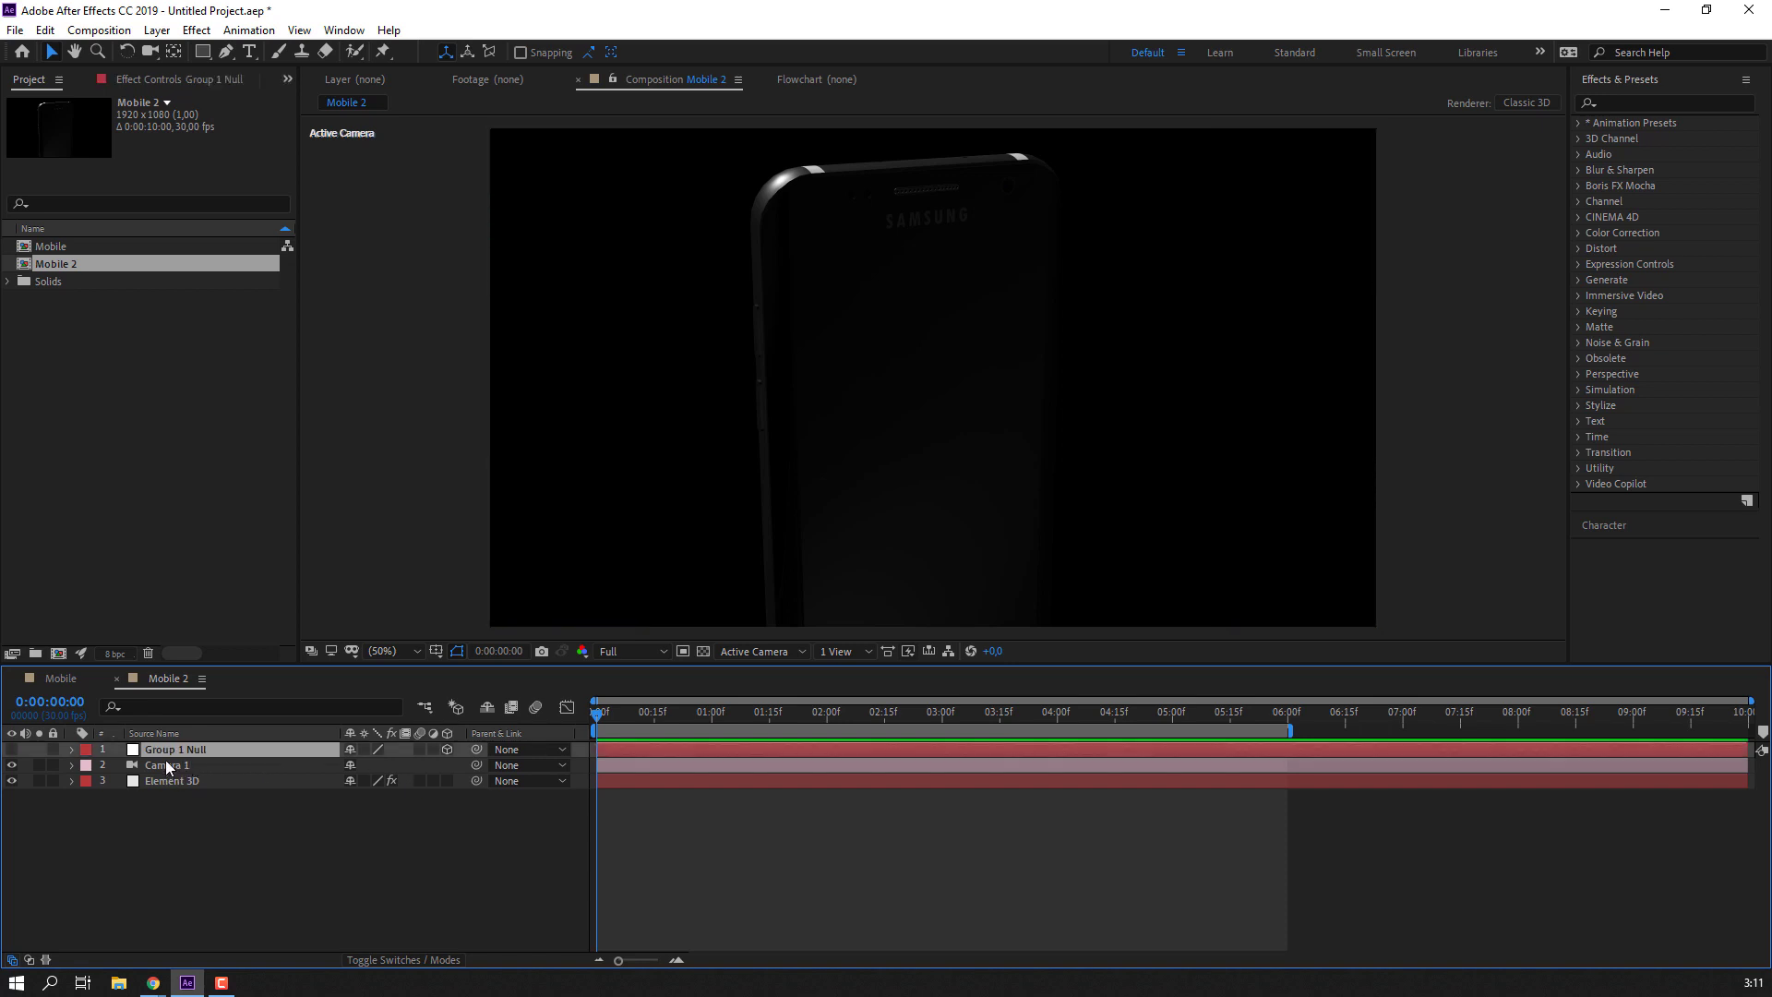
Orbit and track Camera 1 into a tight close-up of the phone's top edge and Samsung back.
key("u")
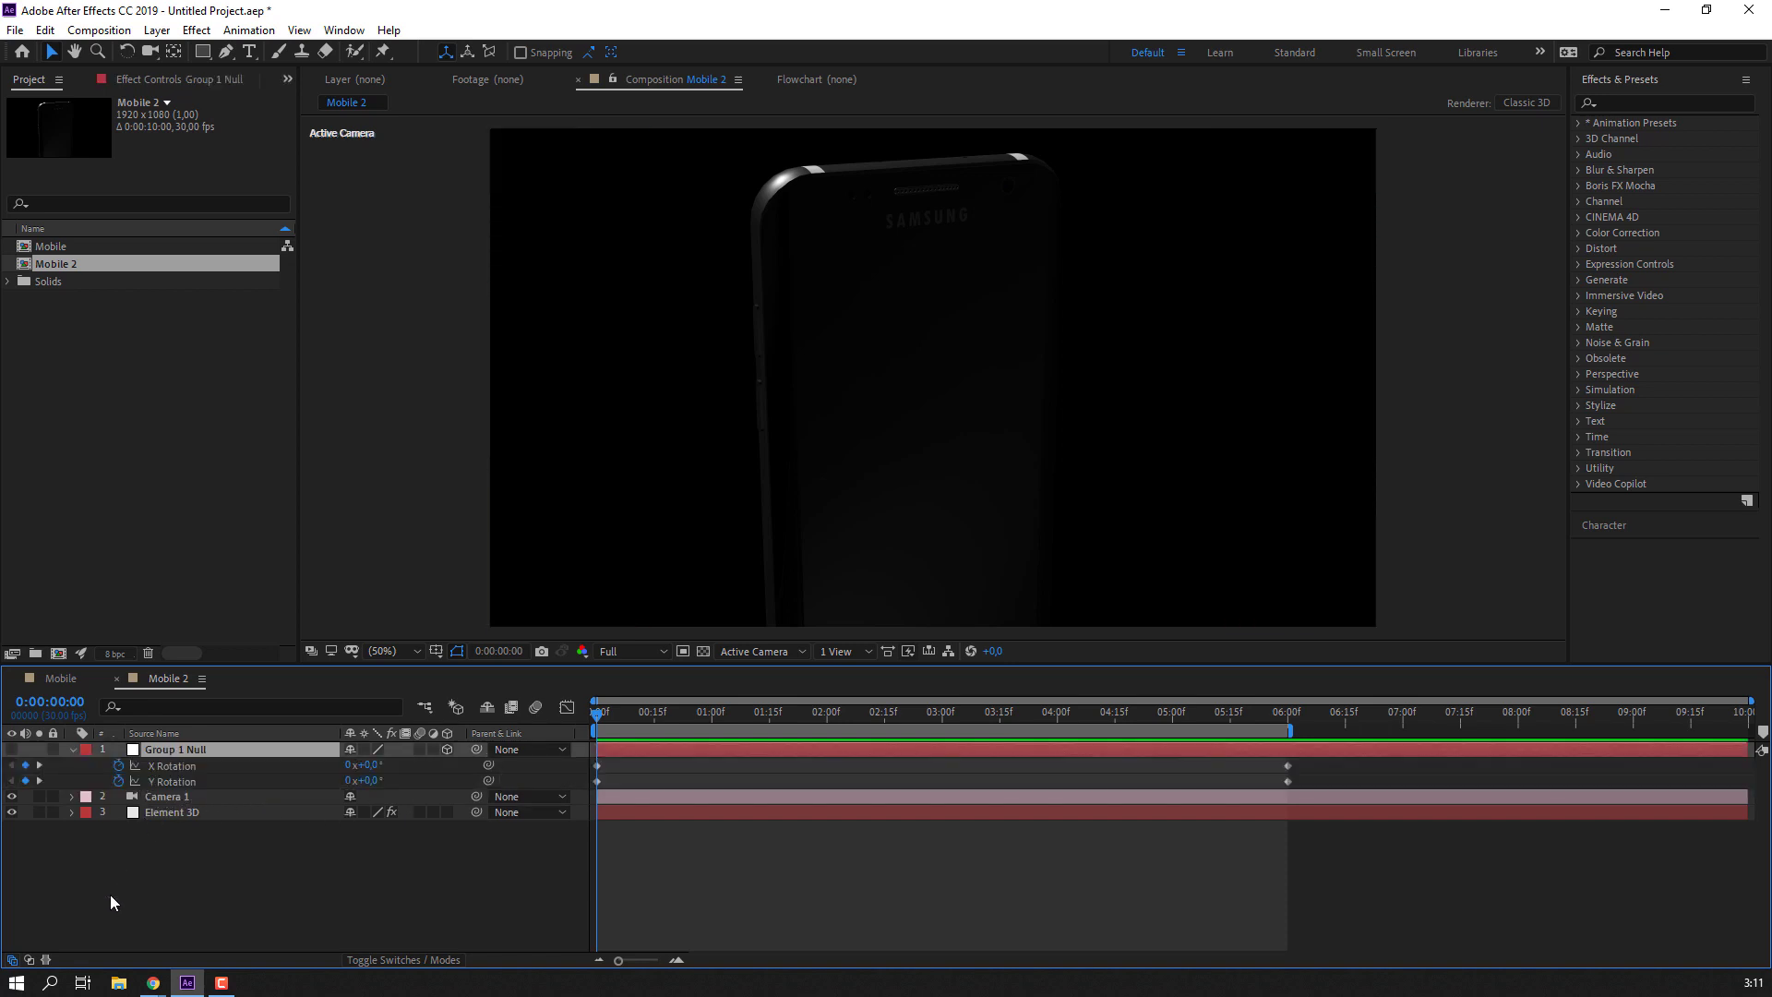
left_click(181, 849)
key("u")
key("c")
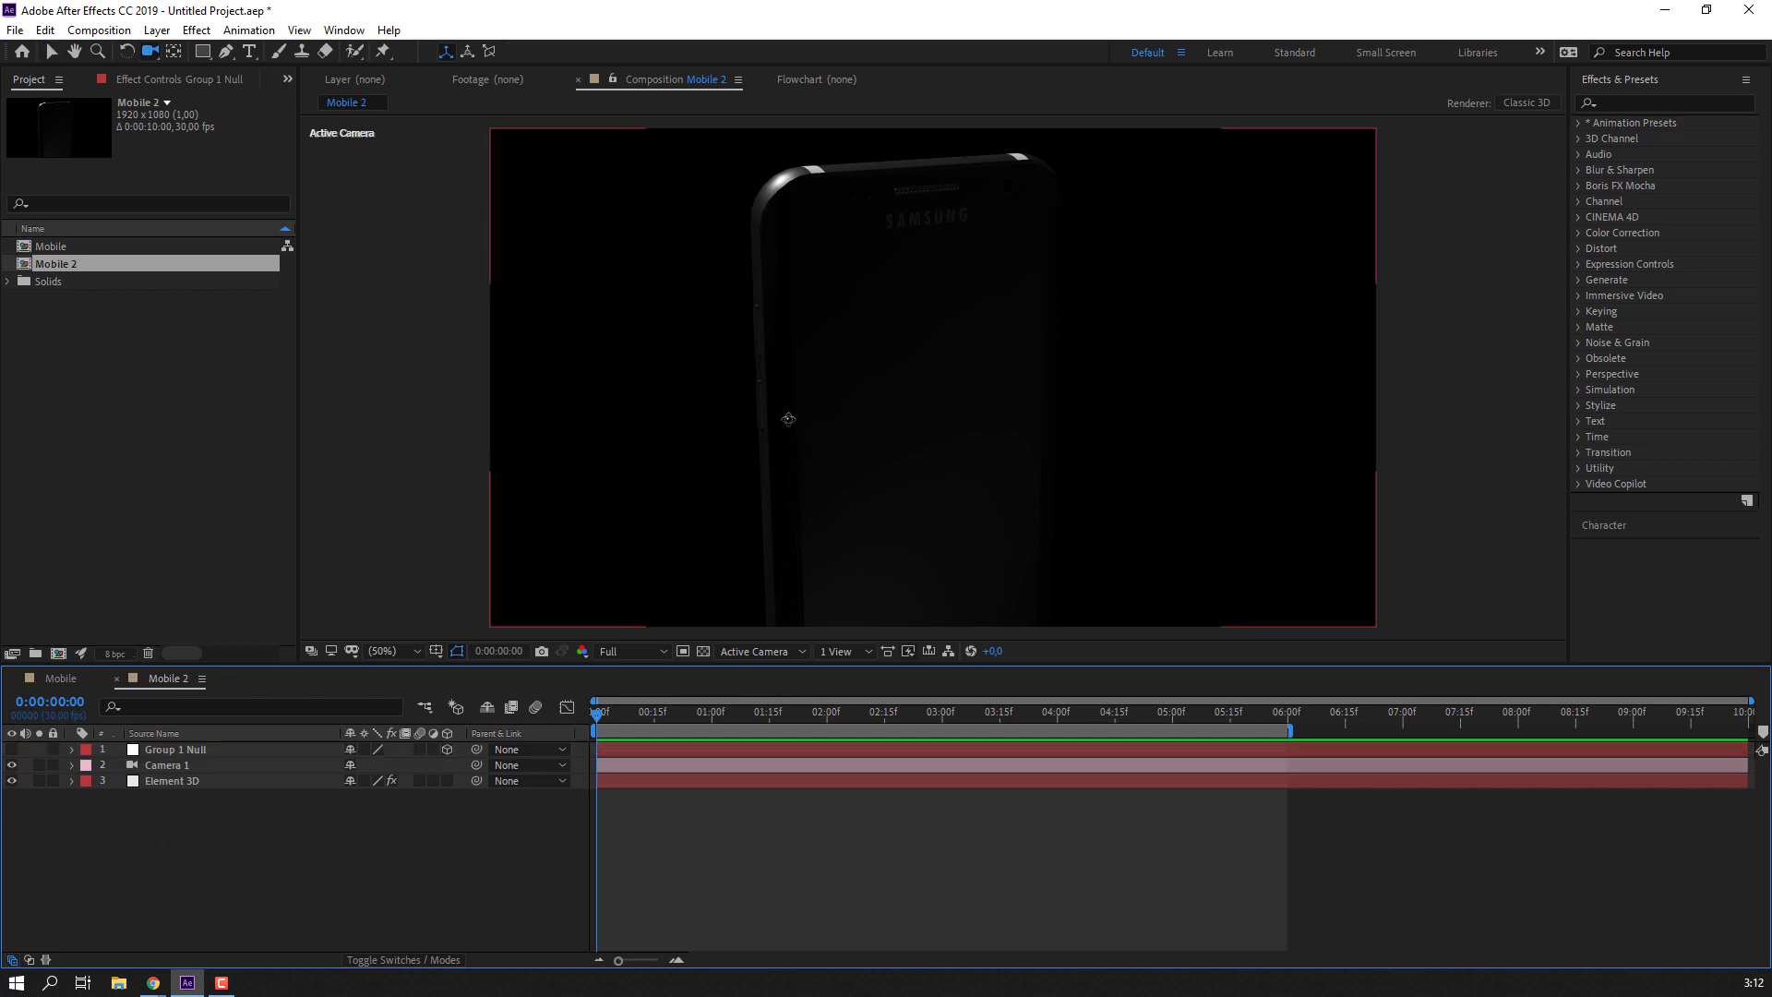
mouse_move(791, 381)
left_mouse_down()
mouse_move(834, 277)
mouse_move(787, 317)
mouse_move(811, 295)
mouse_move(799, 261)
mouse_move(926, 372)
mouse_move(849, 359)
left_mouse_up()
key("c")
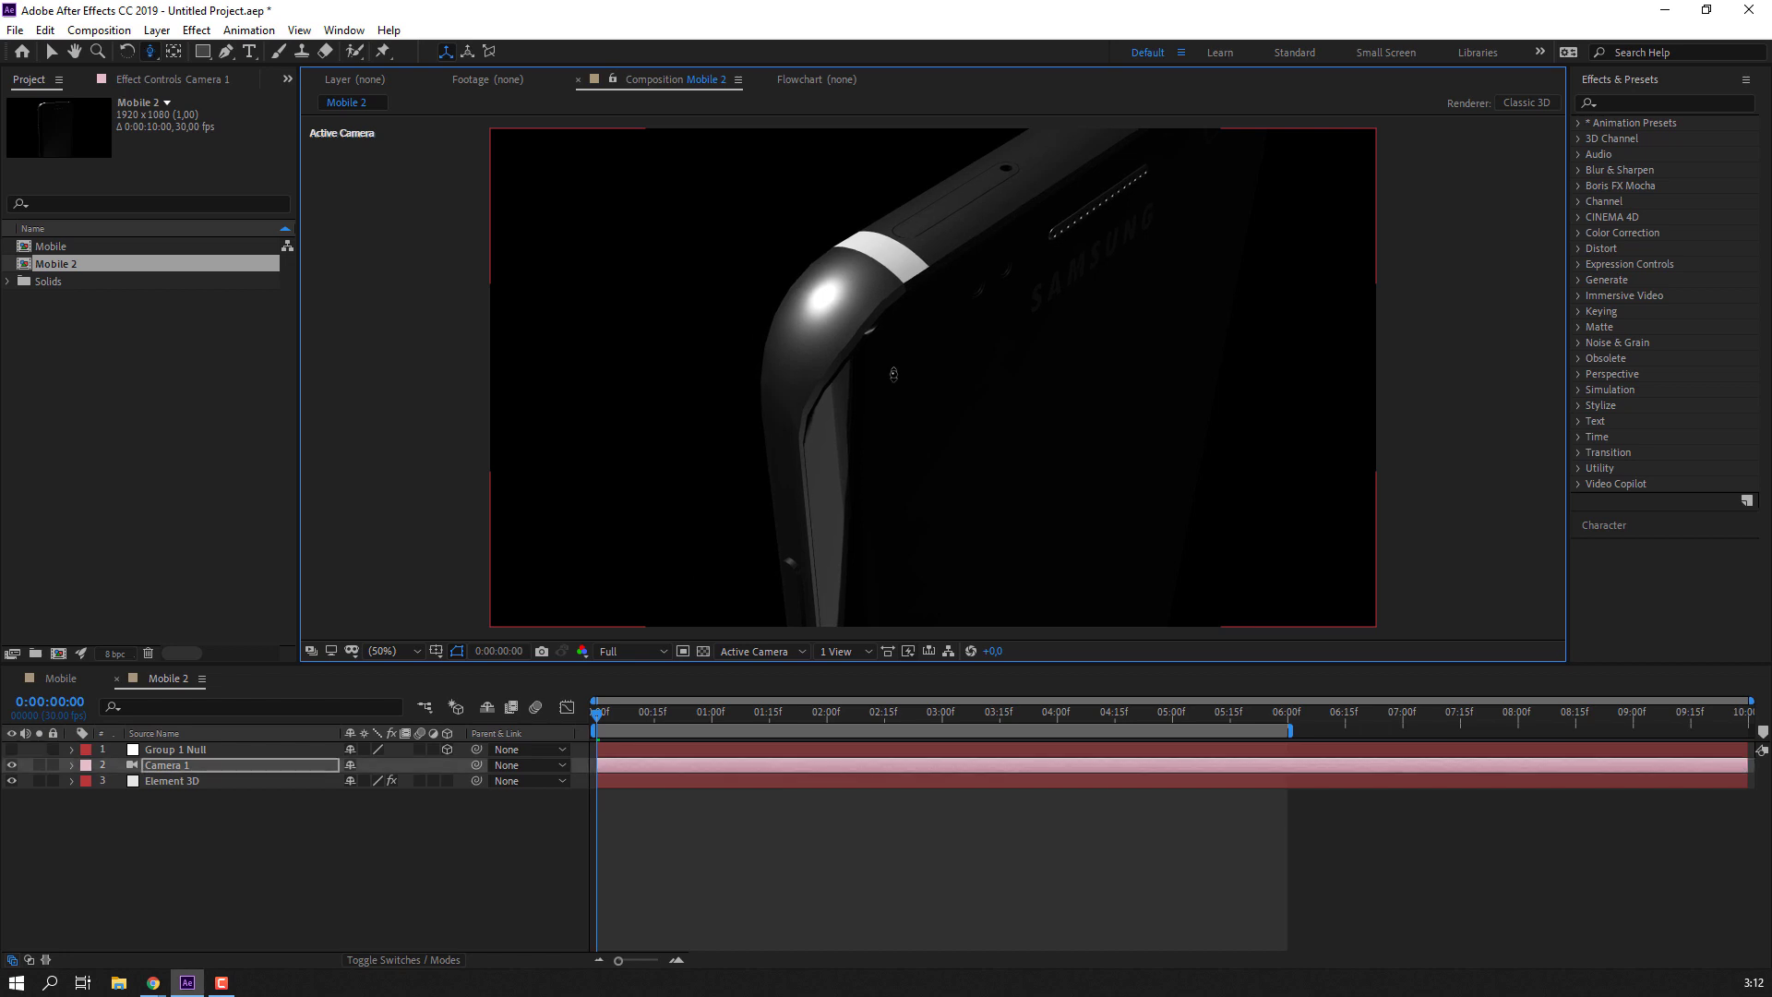
key("c")
key("c")
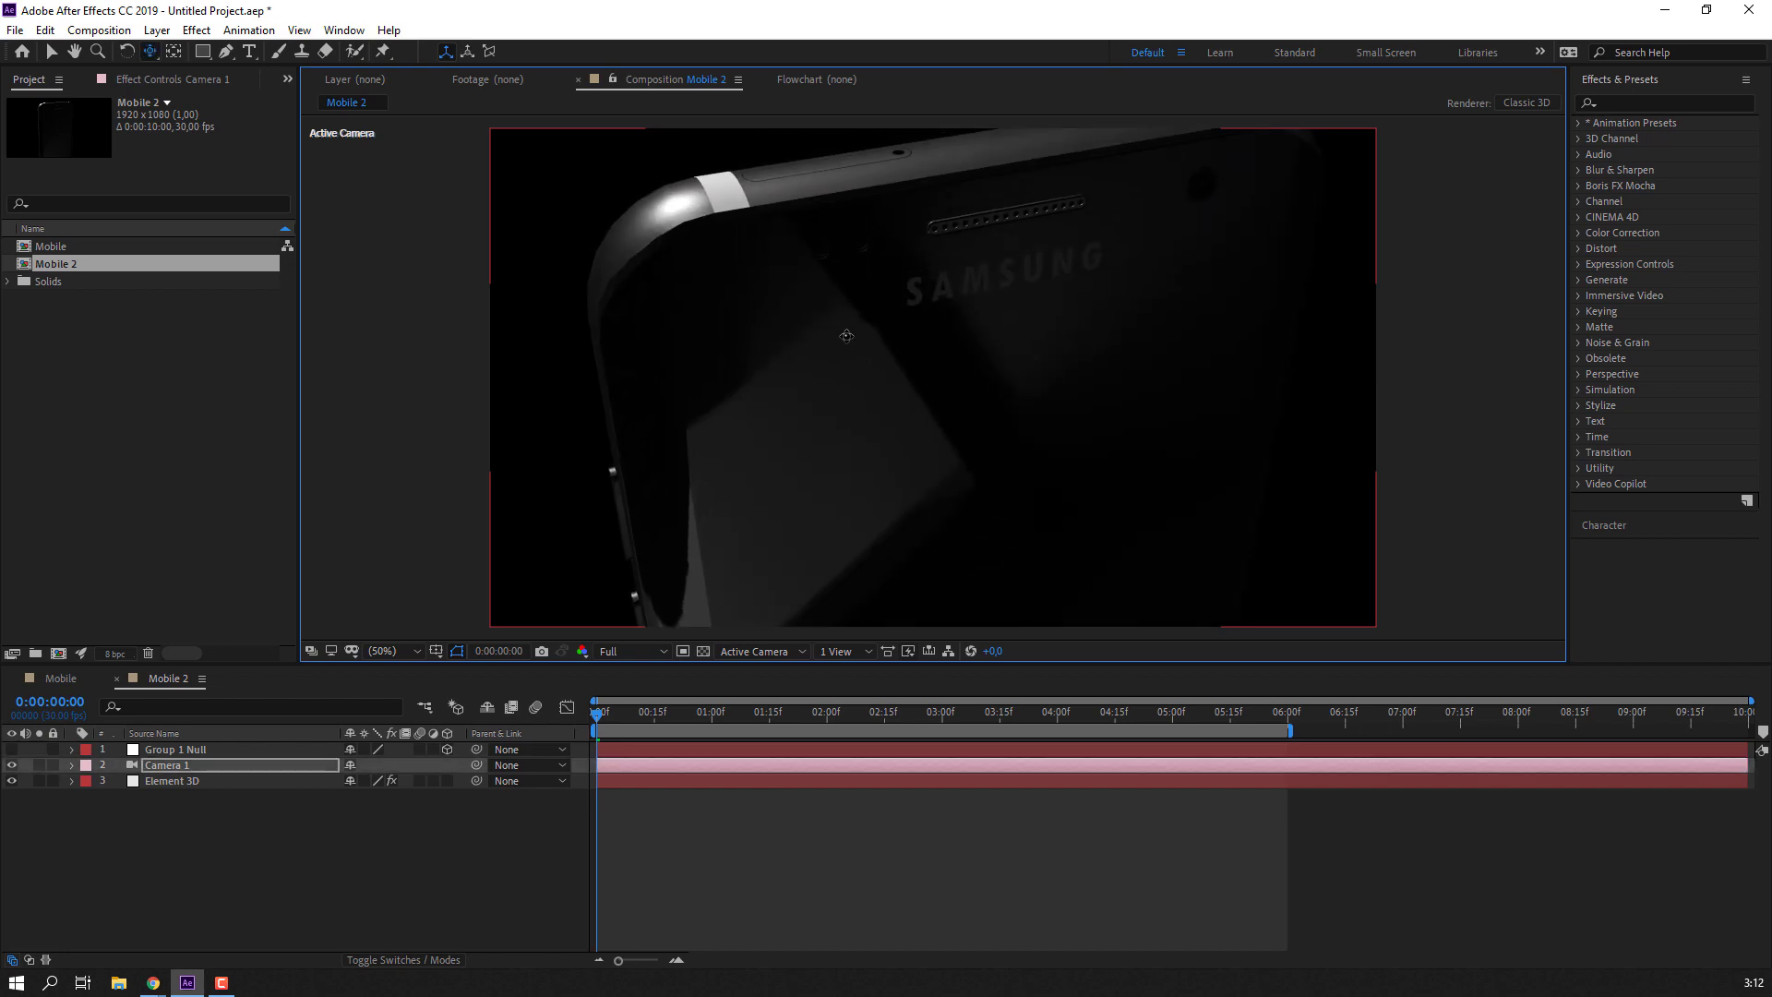
key("v")
left_click(604, 718)
mouse_move(616, 719)
left_mouse_down()
mouse_move(1205, 701)
mouse_move(395, 749)
left_mouse_up()
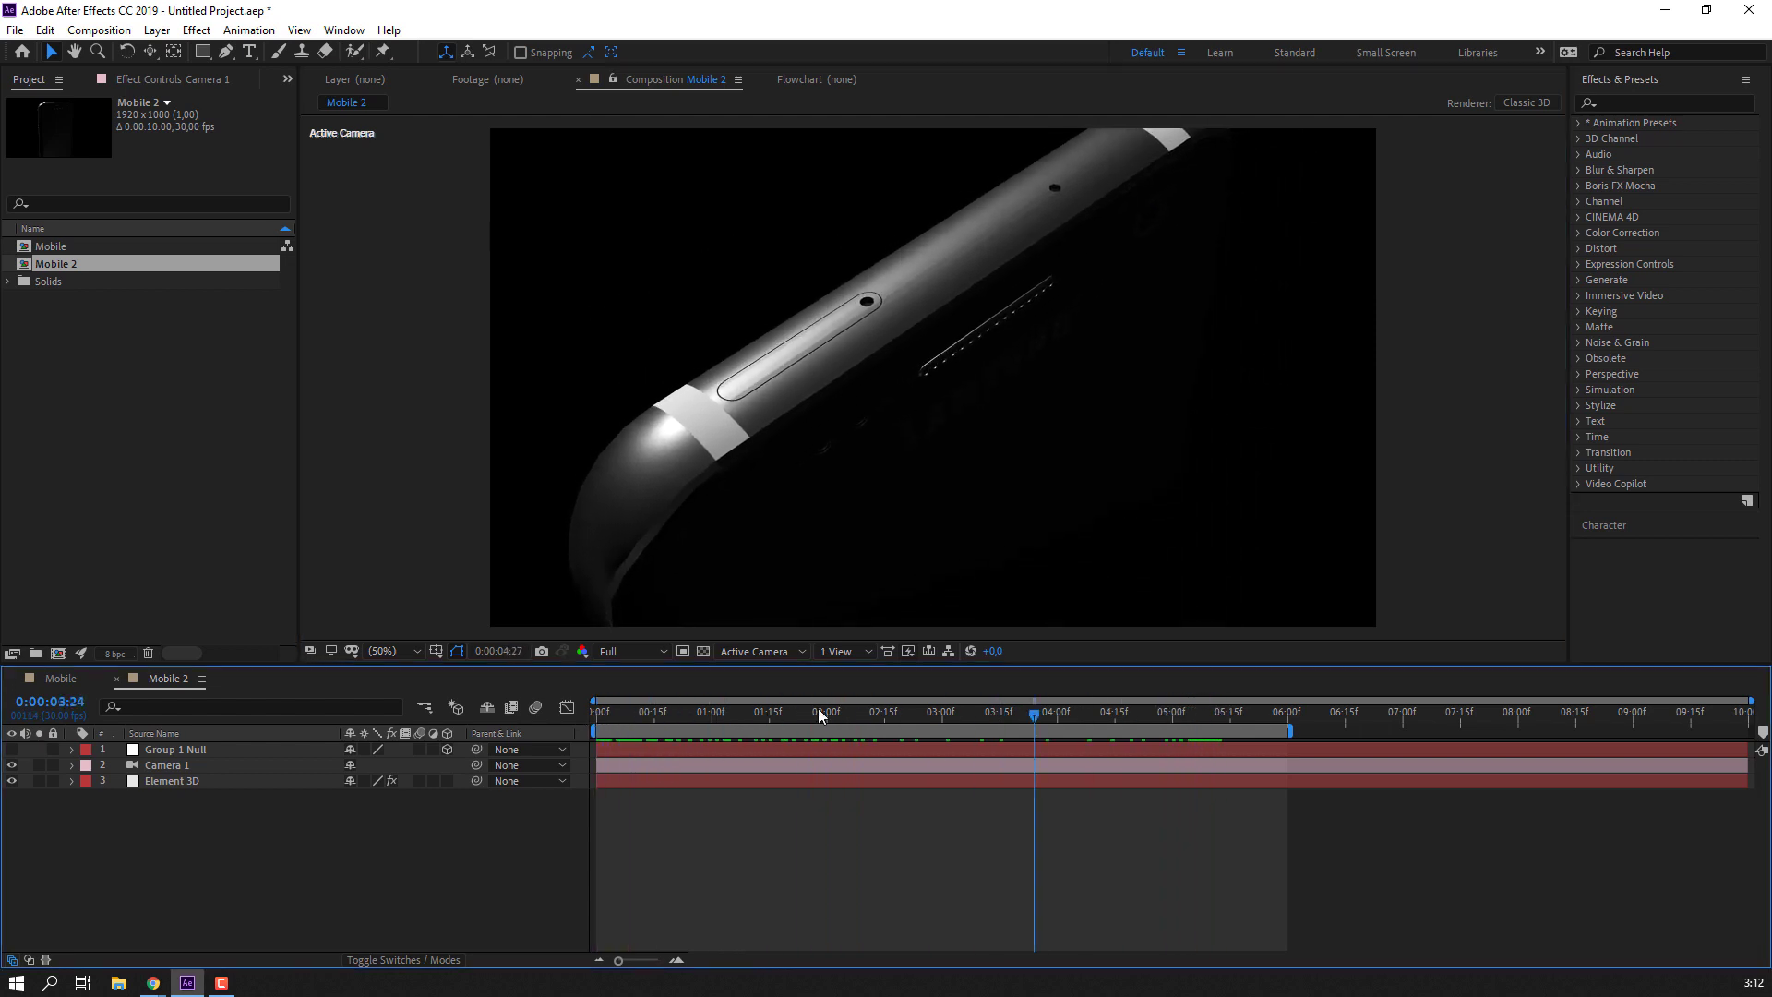
Expand Camera 1's properties and set the viewer resolution to Quarter.
left_click(78, 766)
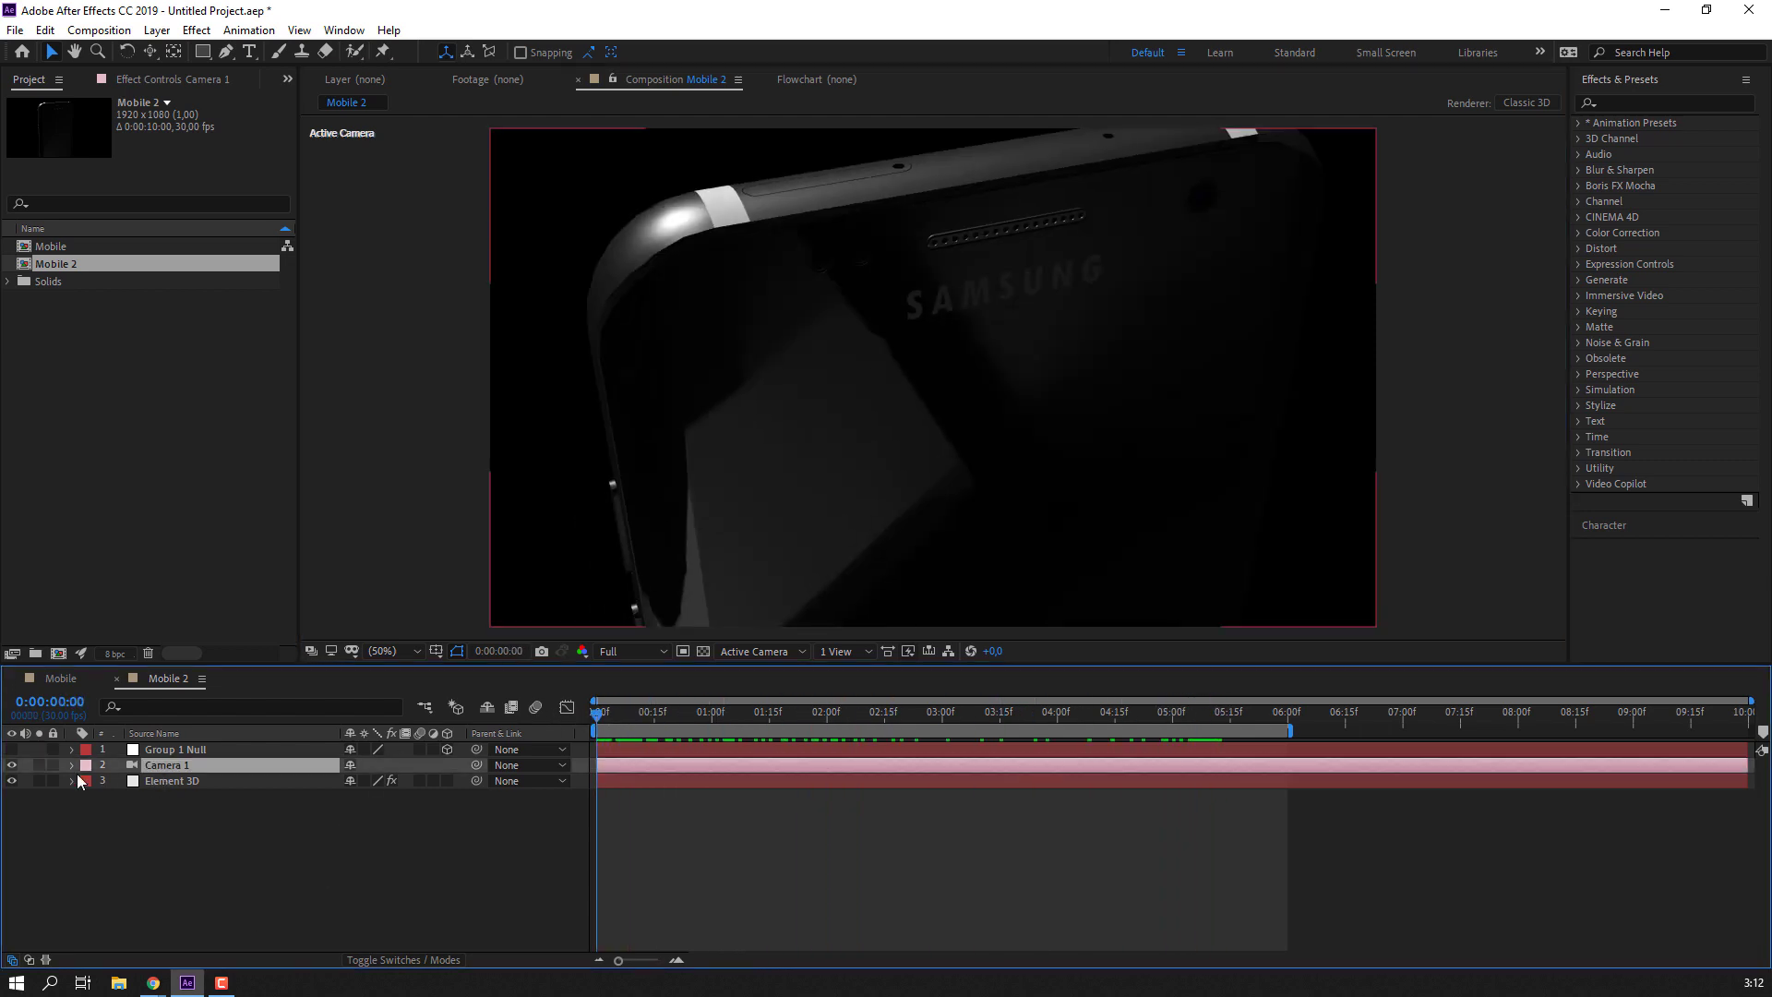
left_click(72, 765)
left_click(632, 650)
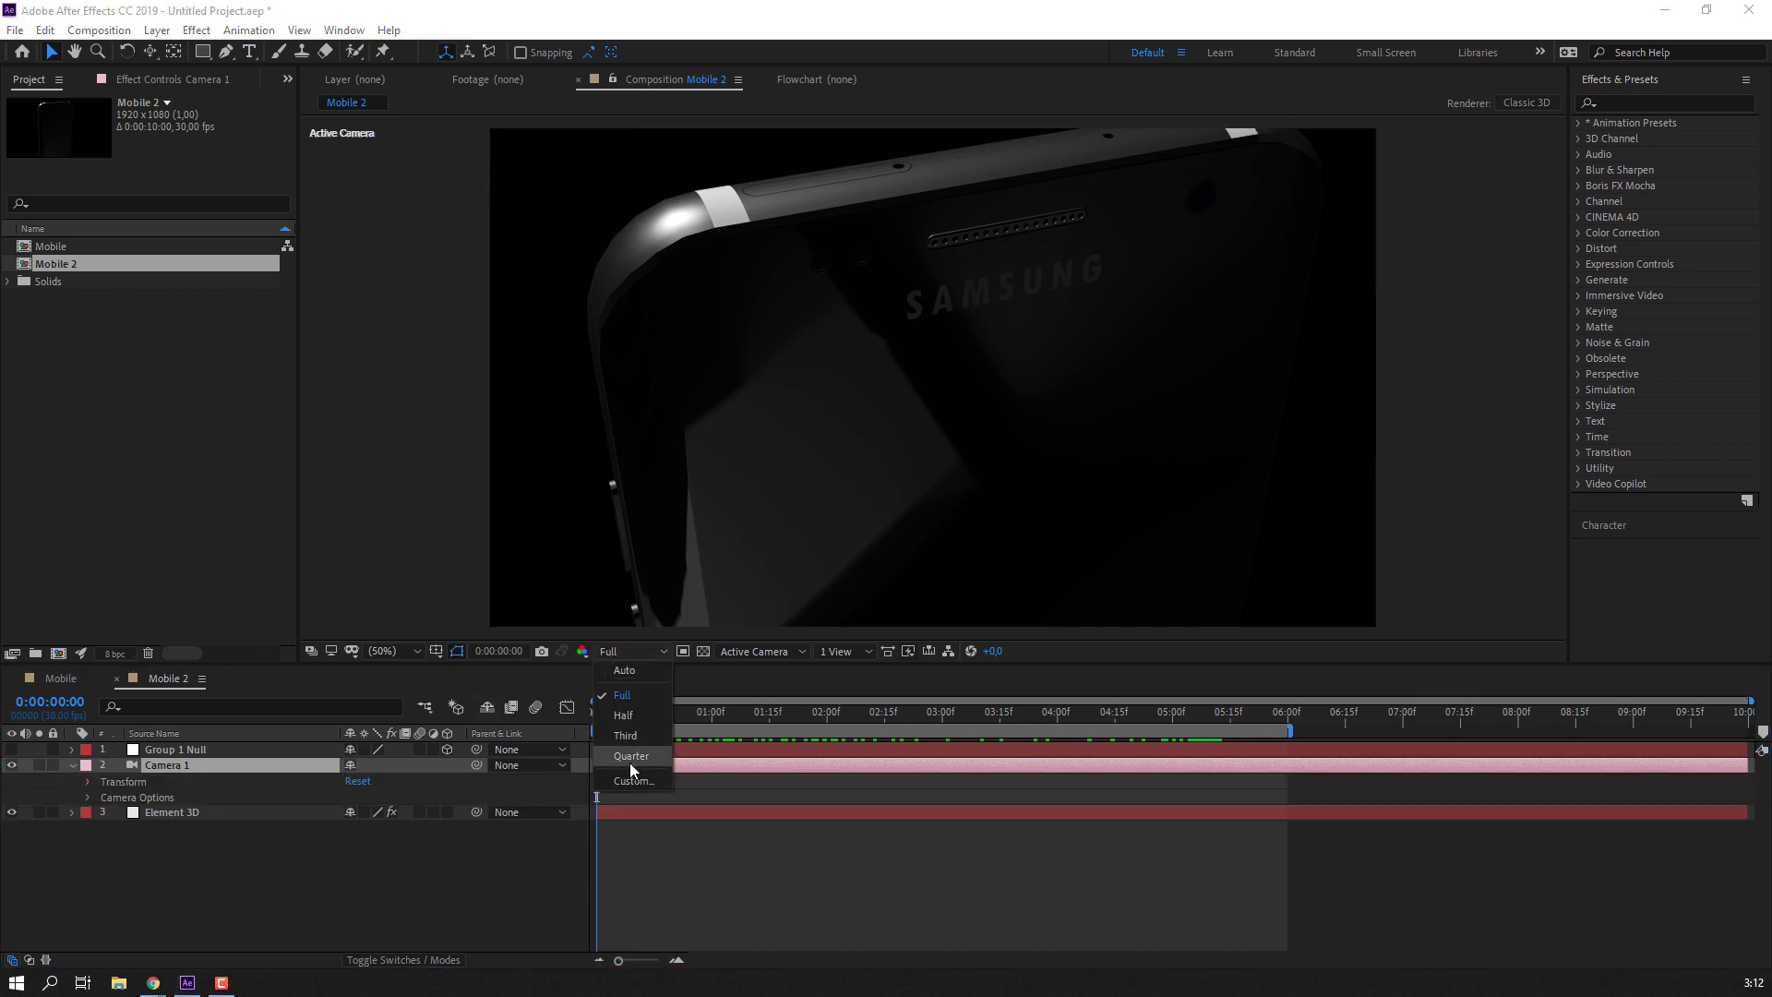
left_click(623, 745)
Turn on Camera 1's depth of field with Aperture 100 and Focus Distance about 313 pixels.
left_click(86, 797)
scroll(270, 843, "down", 2)
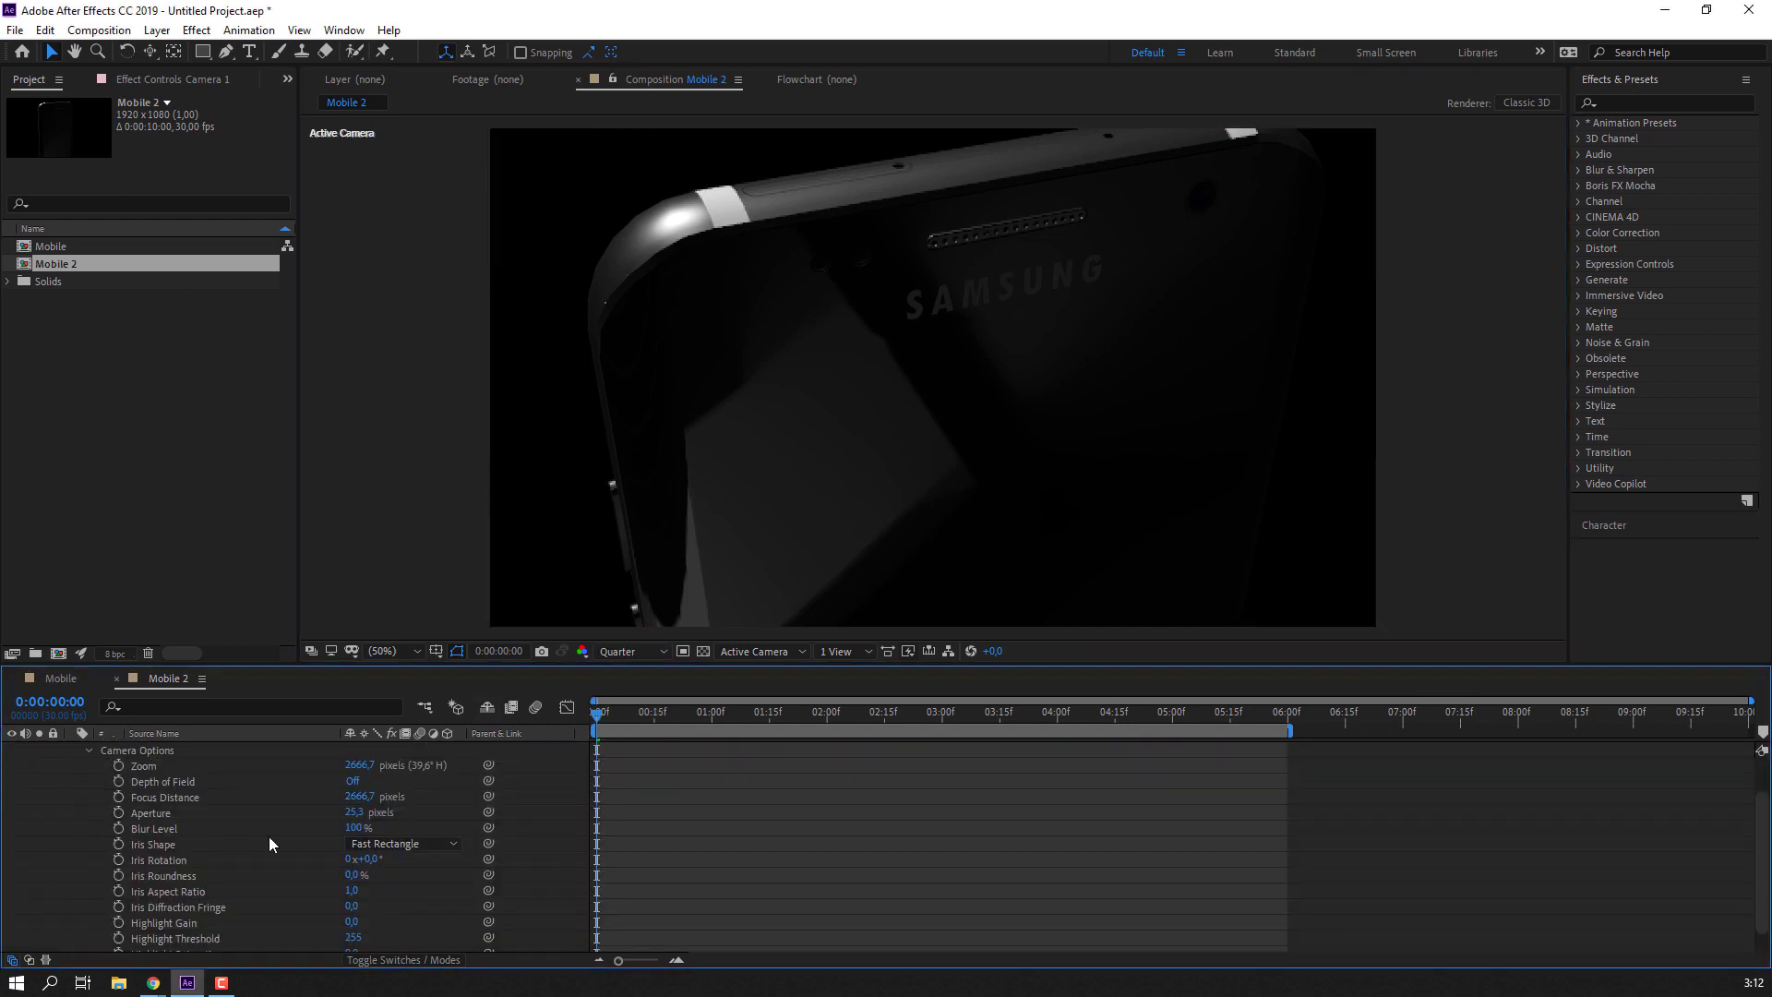
left_click(359, 783)
type("150")
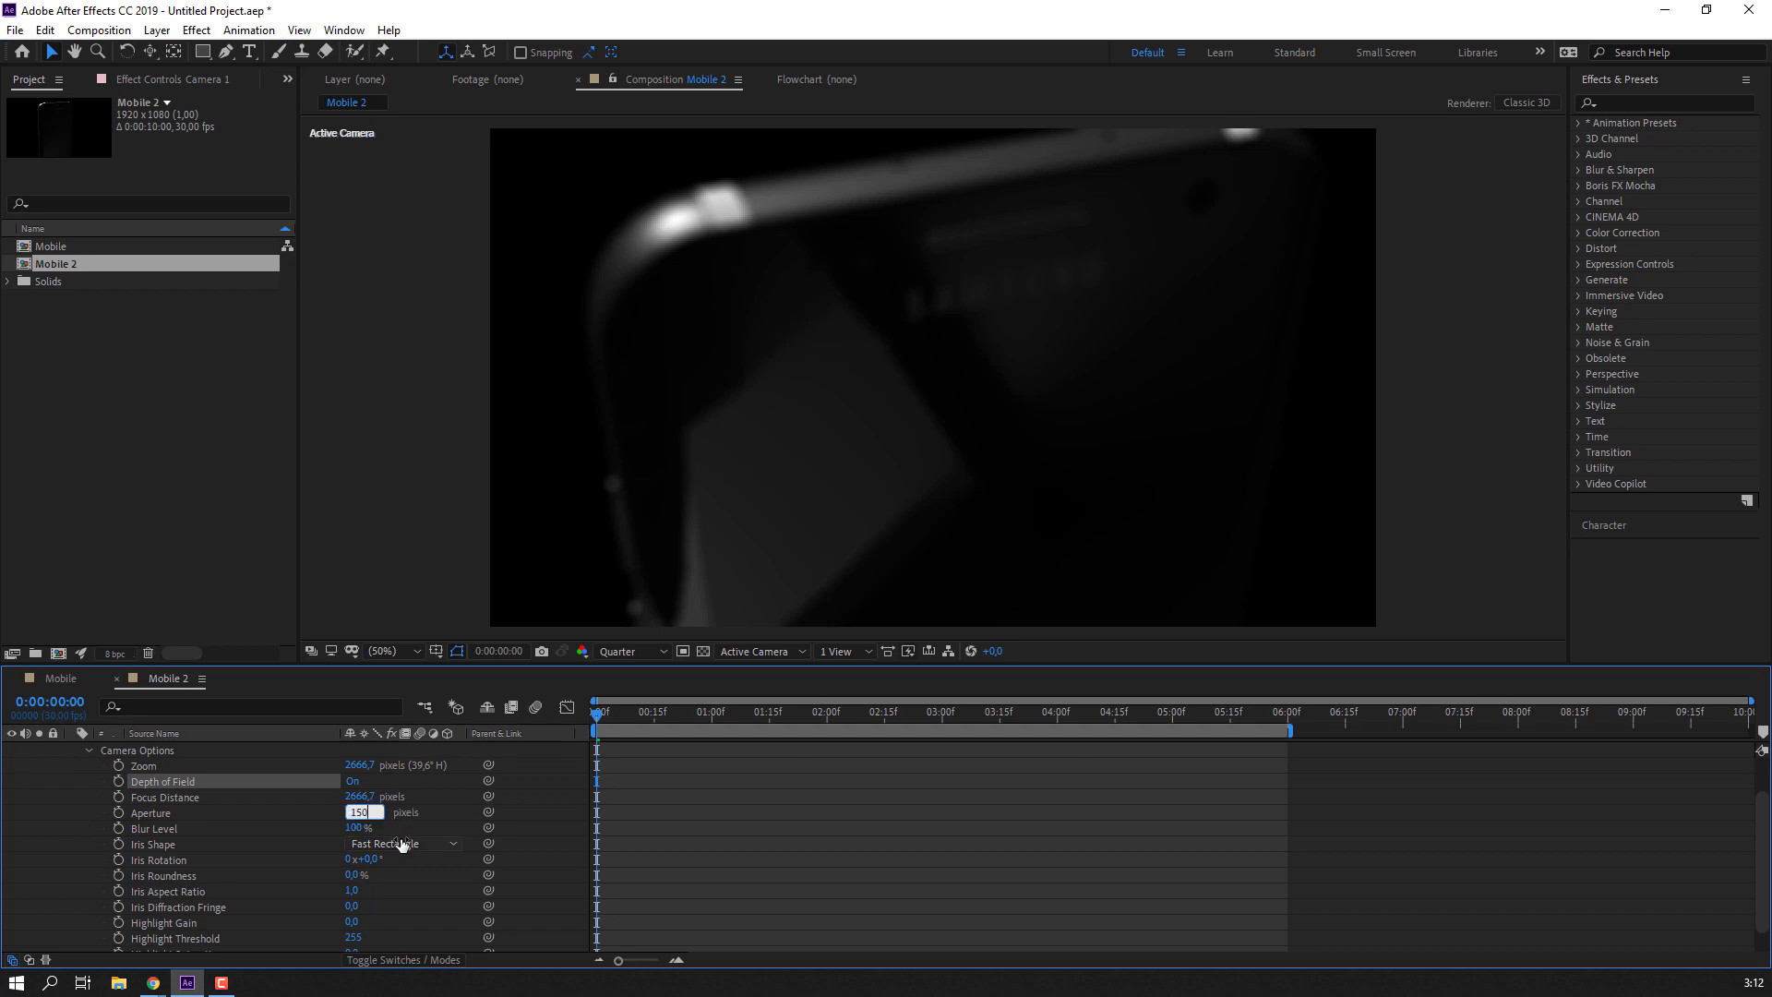
key("Return")
left_click_drag(360, 796, 242, 796)
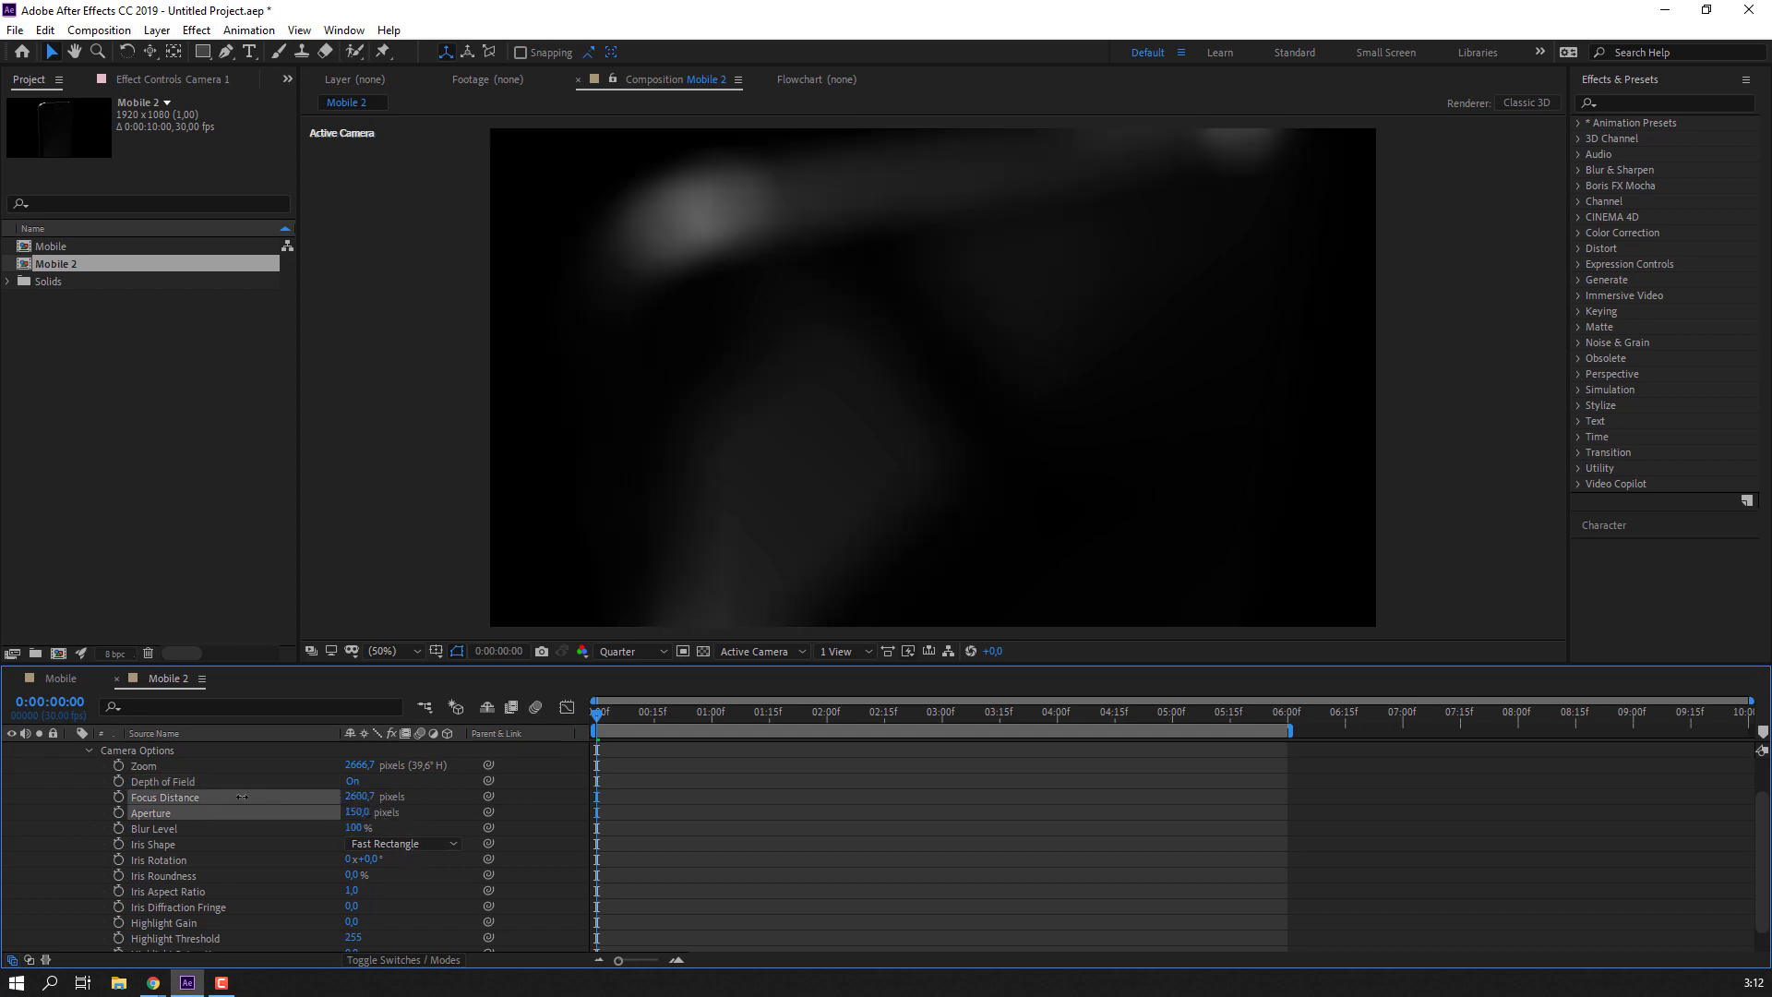
left_click_drag(795, 776, 646, 775)
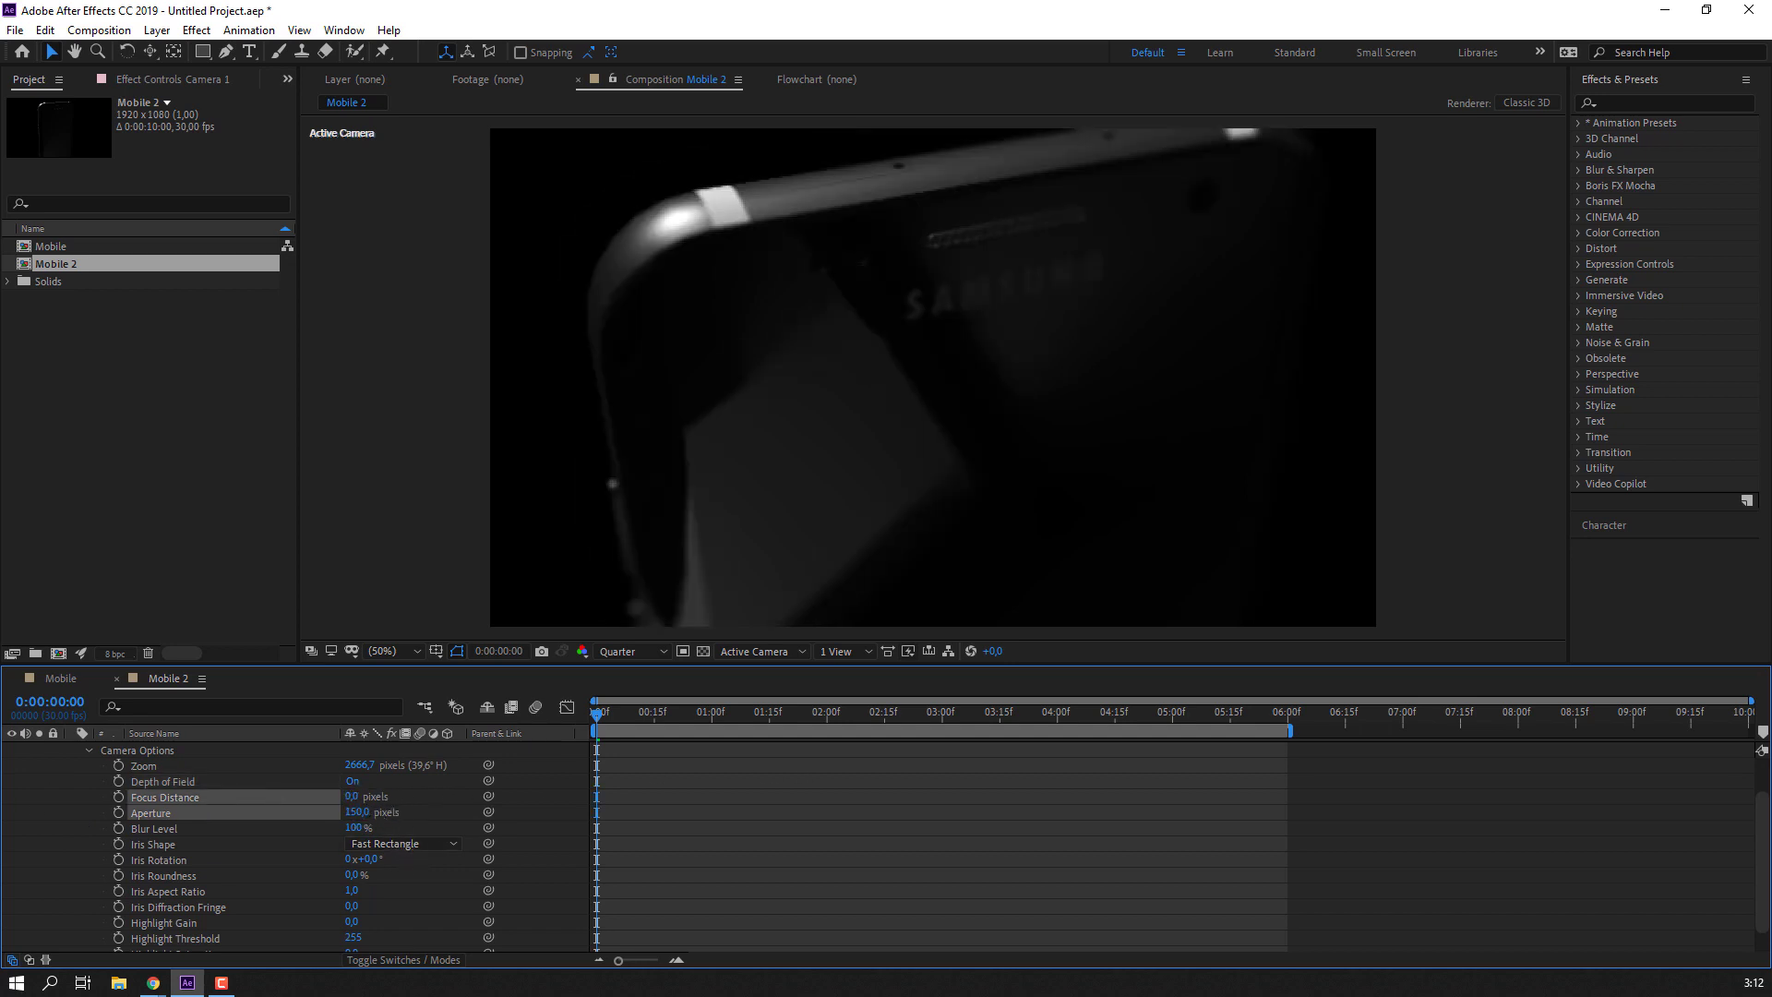
left_click_drag(357, 796, 6, 812)
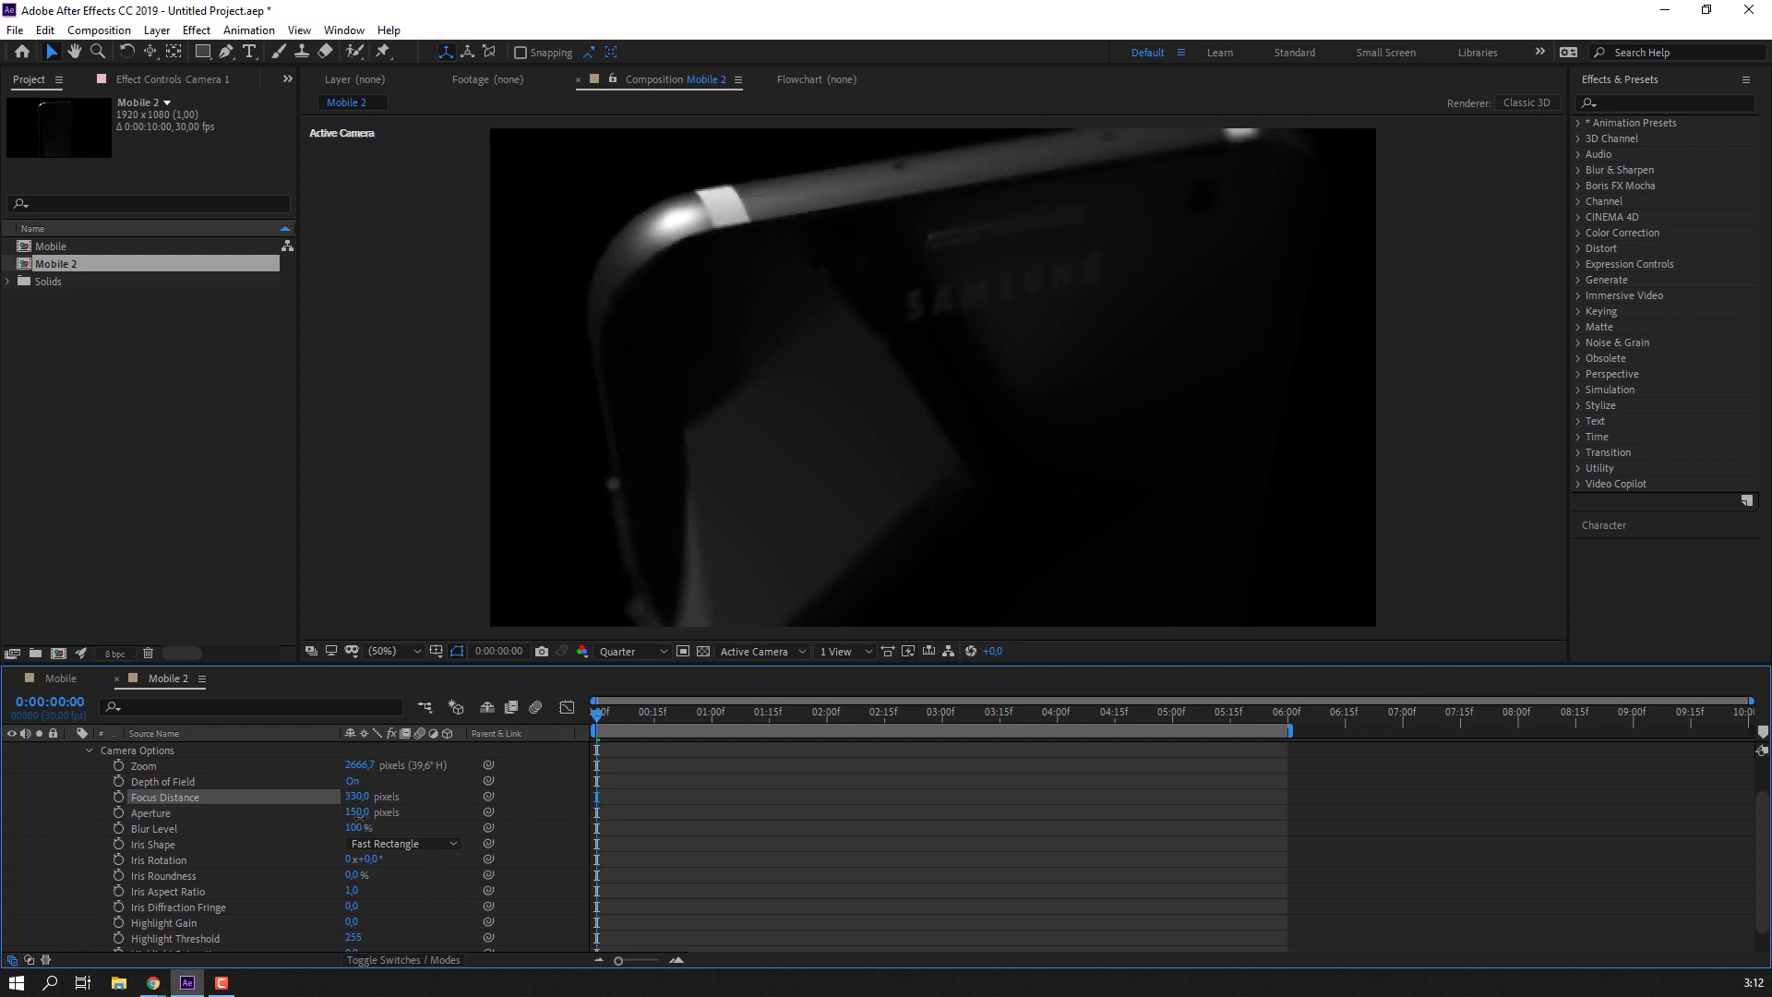
type("0")
key("Return")
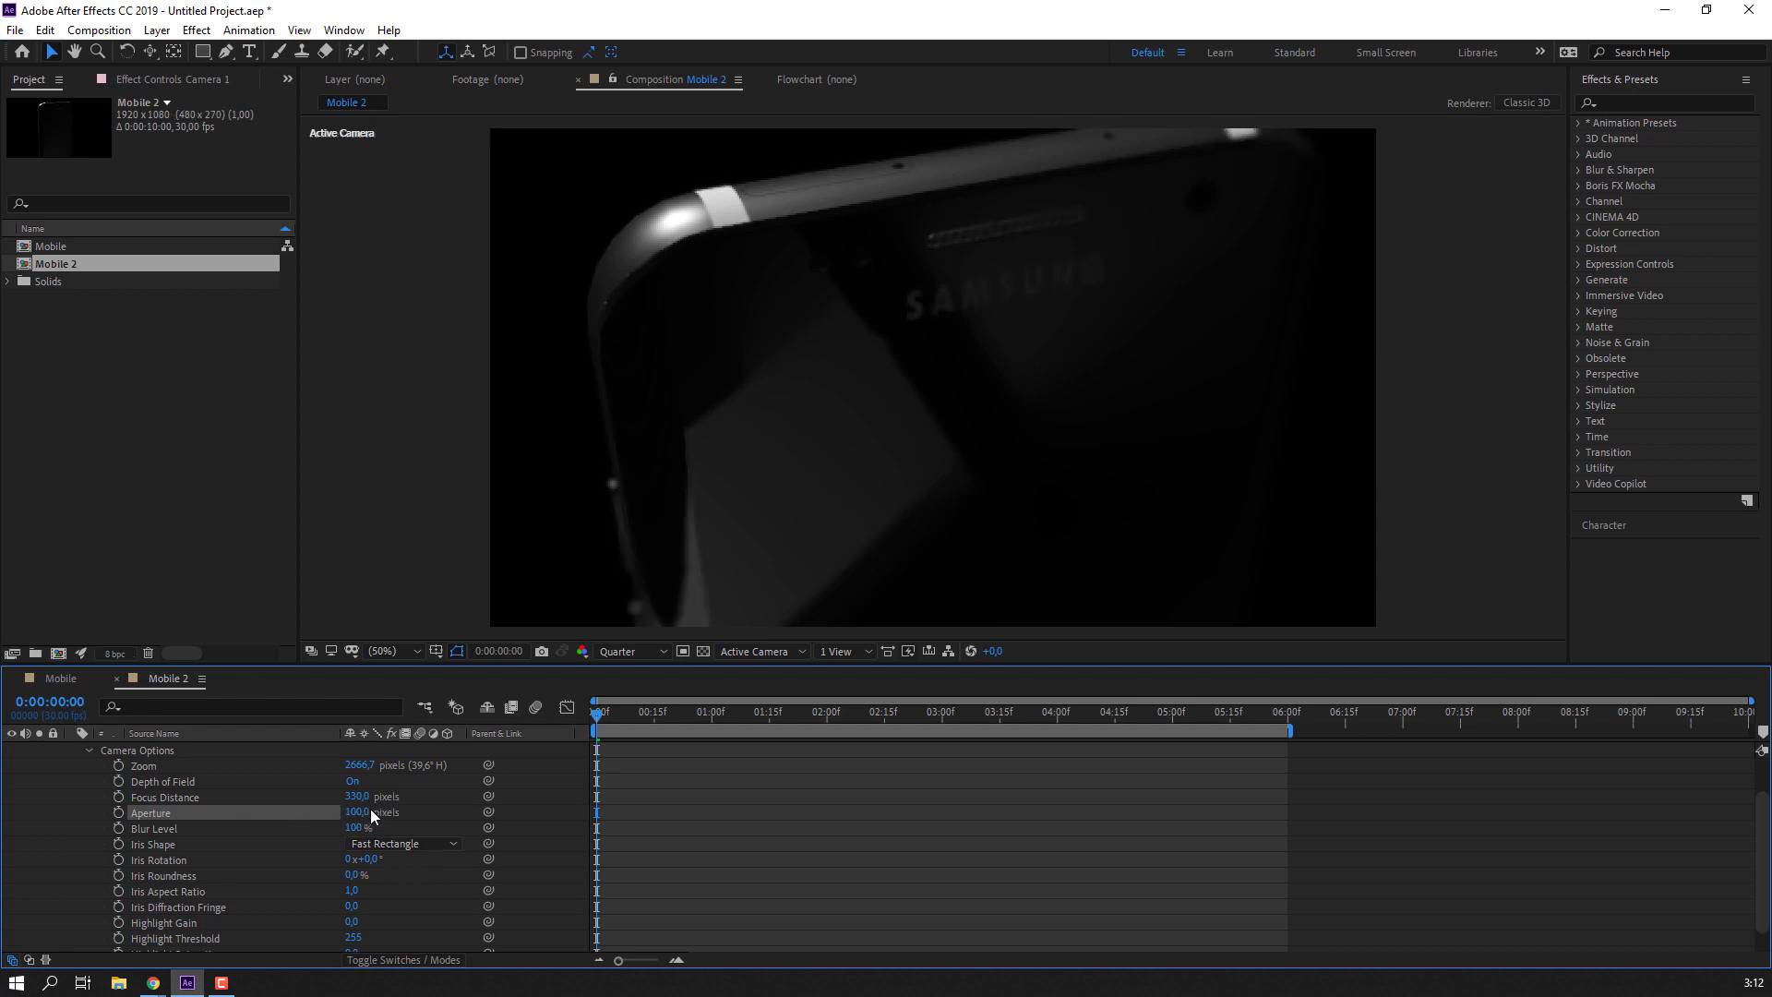
left_click_drag(358, 796, 517, 773)
Scrub Mobile 2 to check the soft focus, then collapse Camera 1 and select Element 3D.
left_click_drag(598, 715, 644, 715)
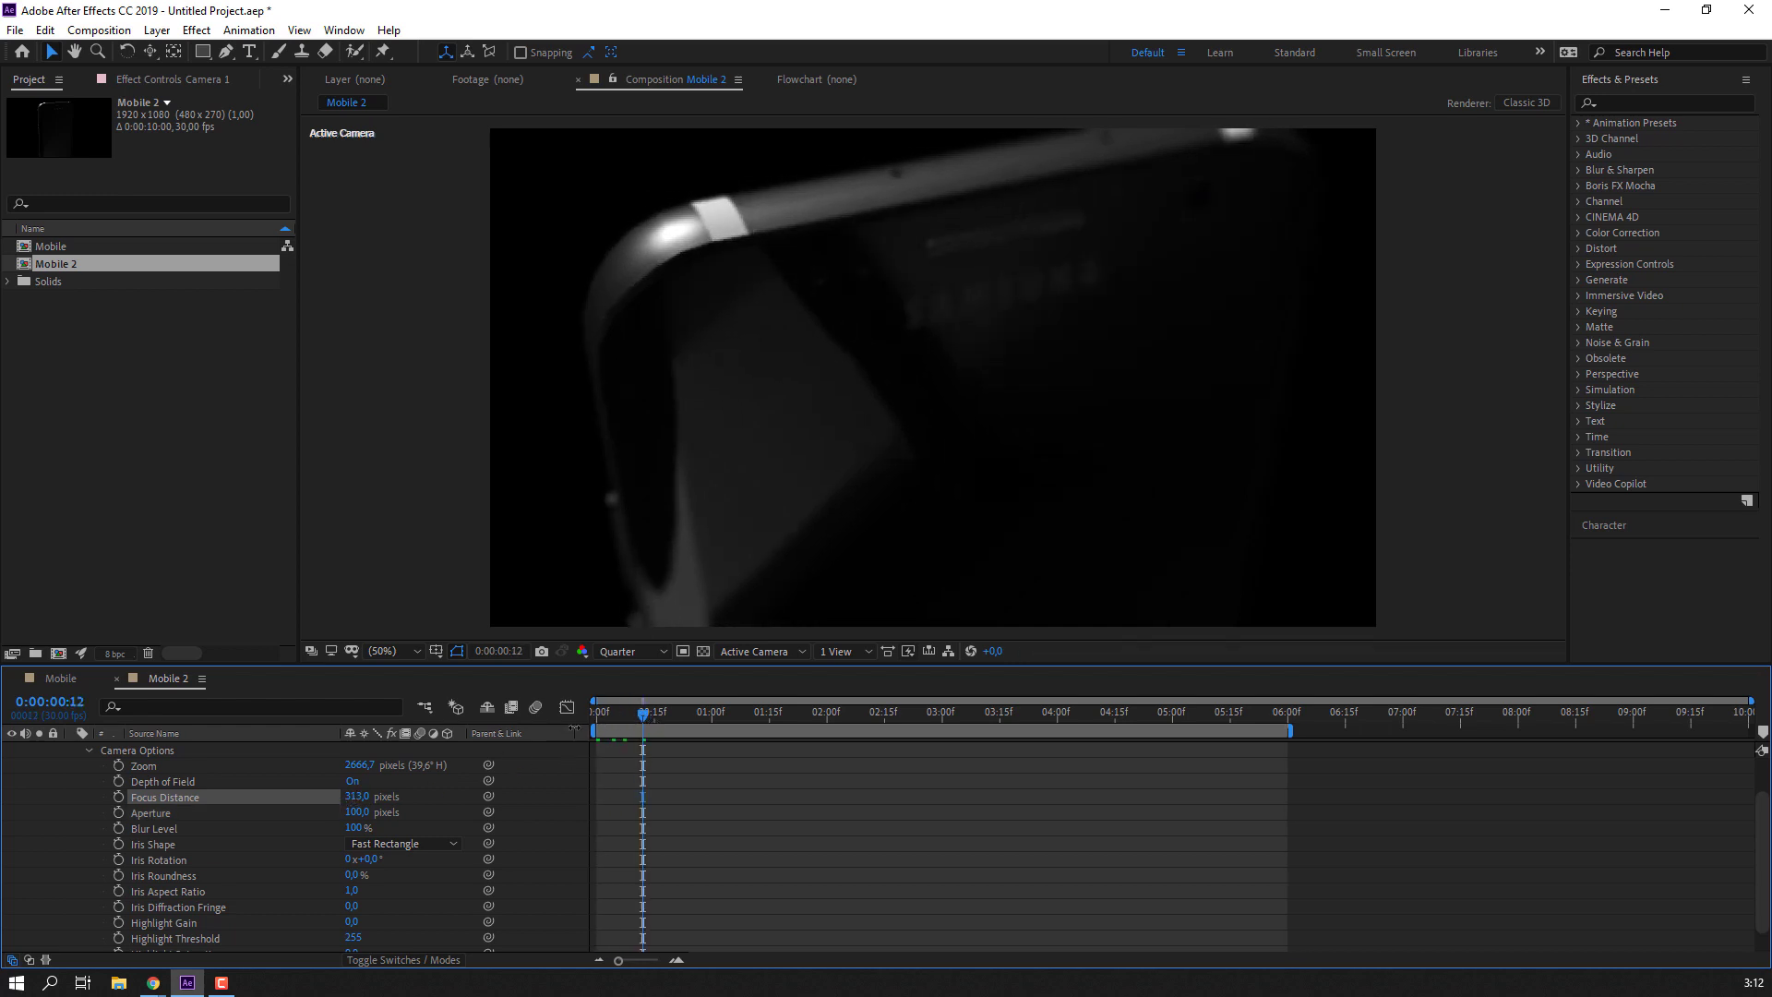
left_click_drag(596, 716, 1240, 728)
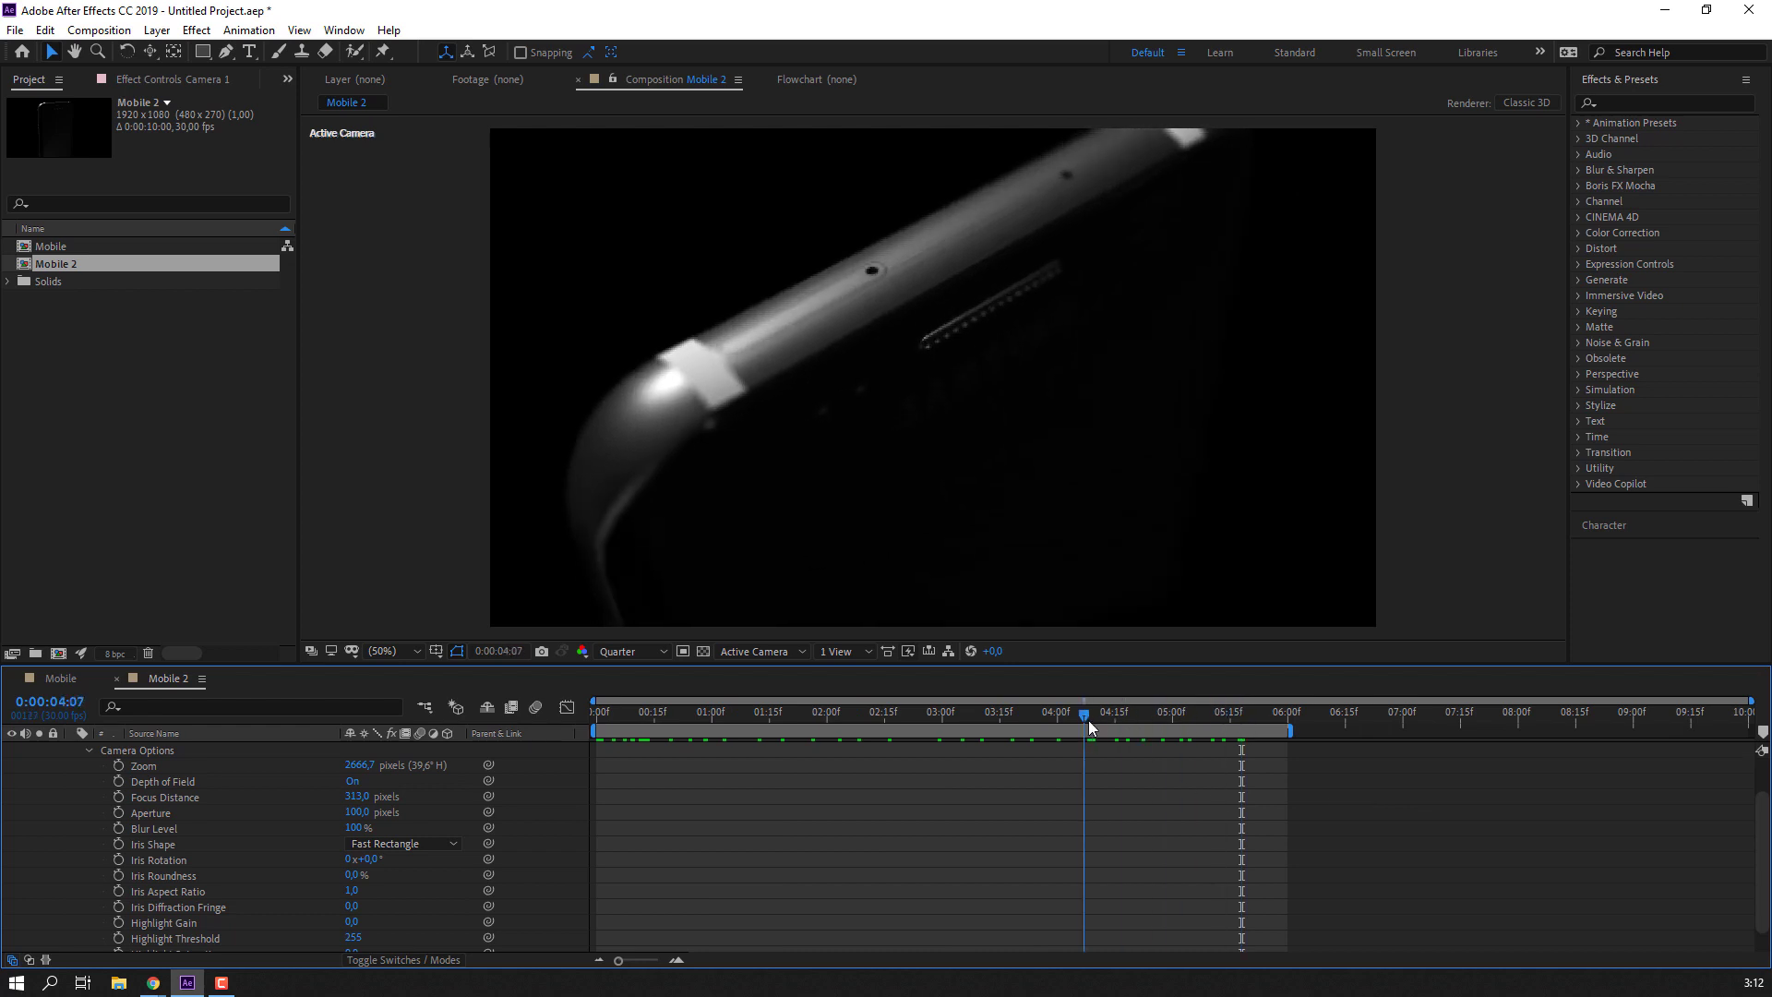
left_click_drag(1241, 729, 1218, 725)
scroll(102, 784, "up", 5)
left_click(71, 766)
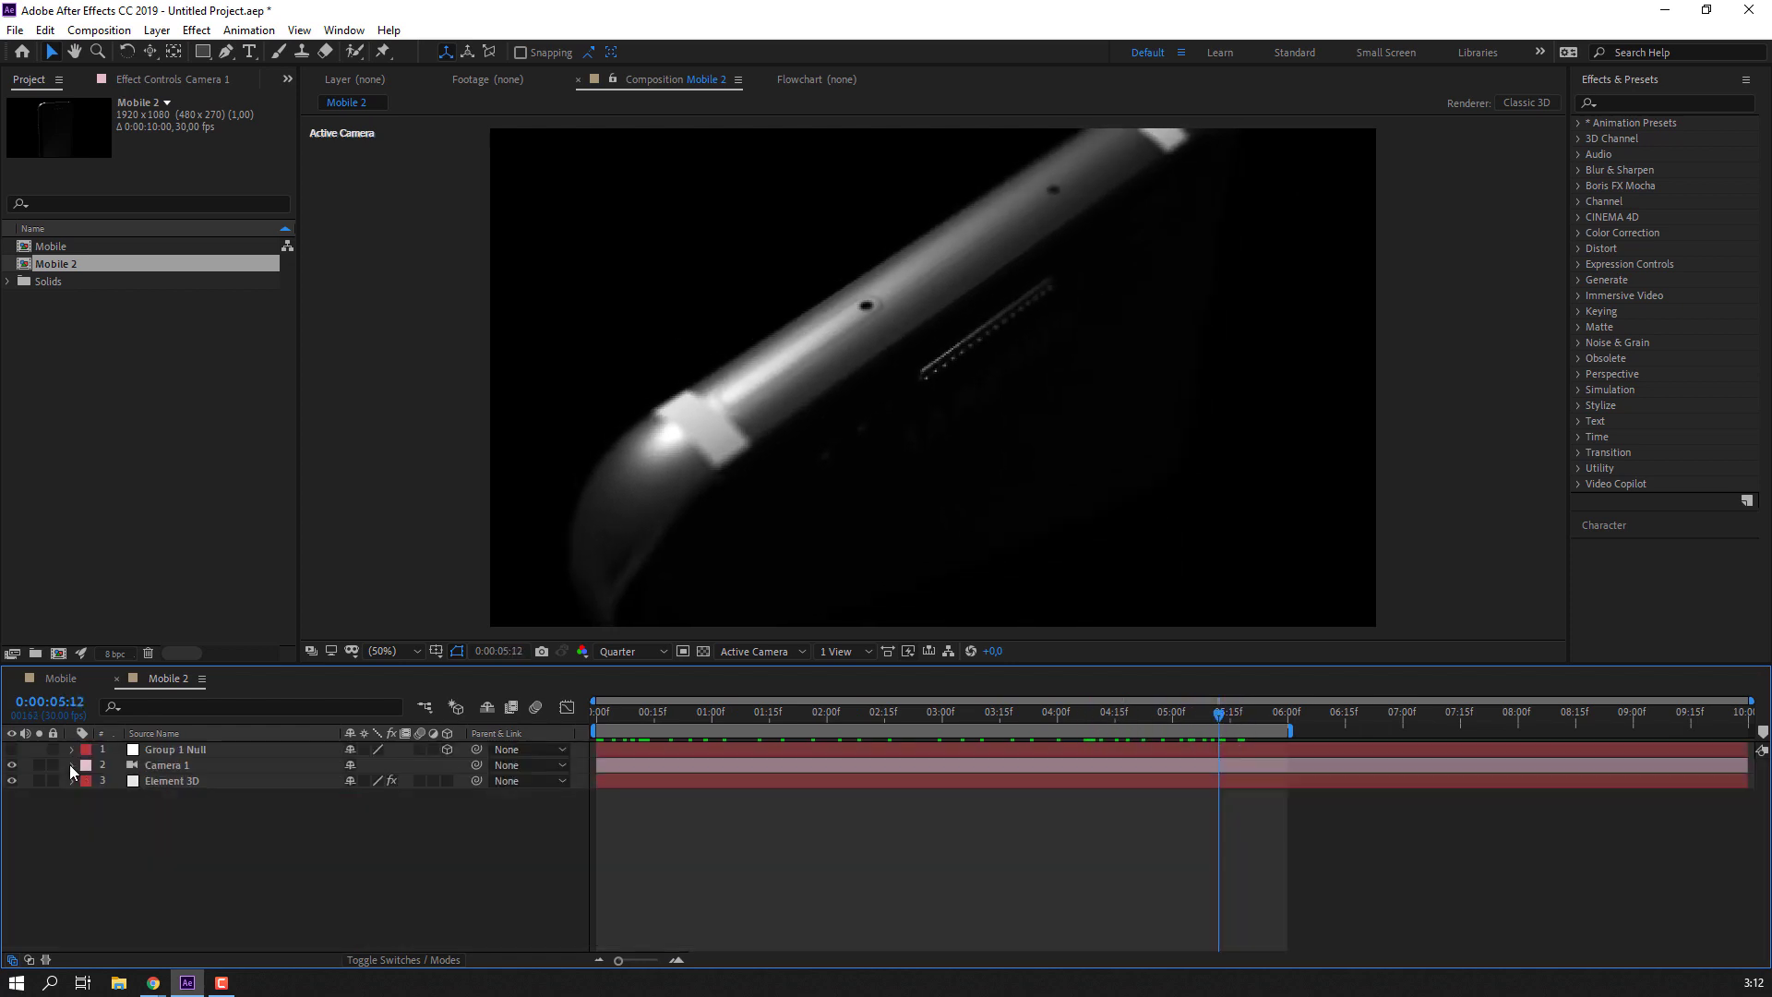
left_click(159, 781)
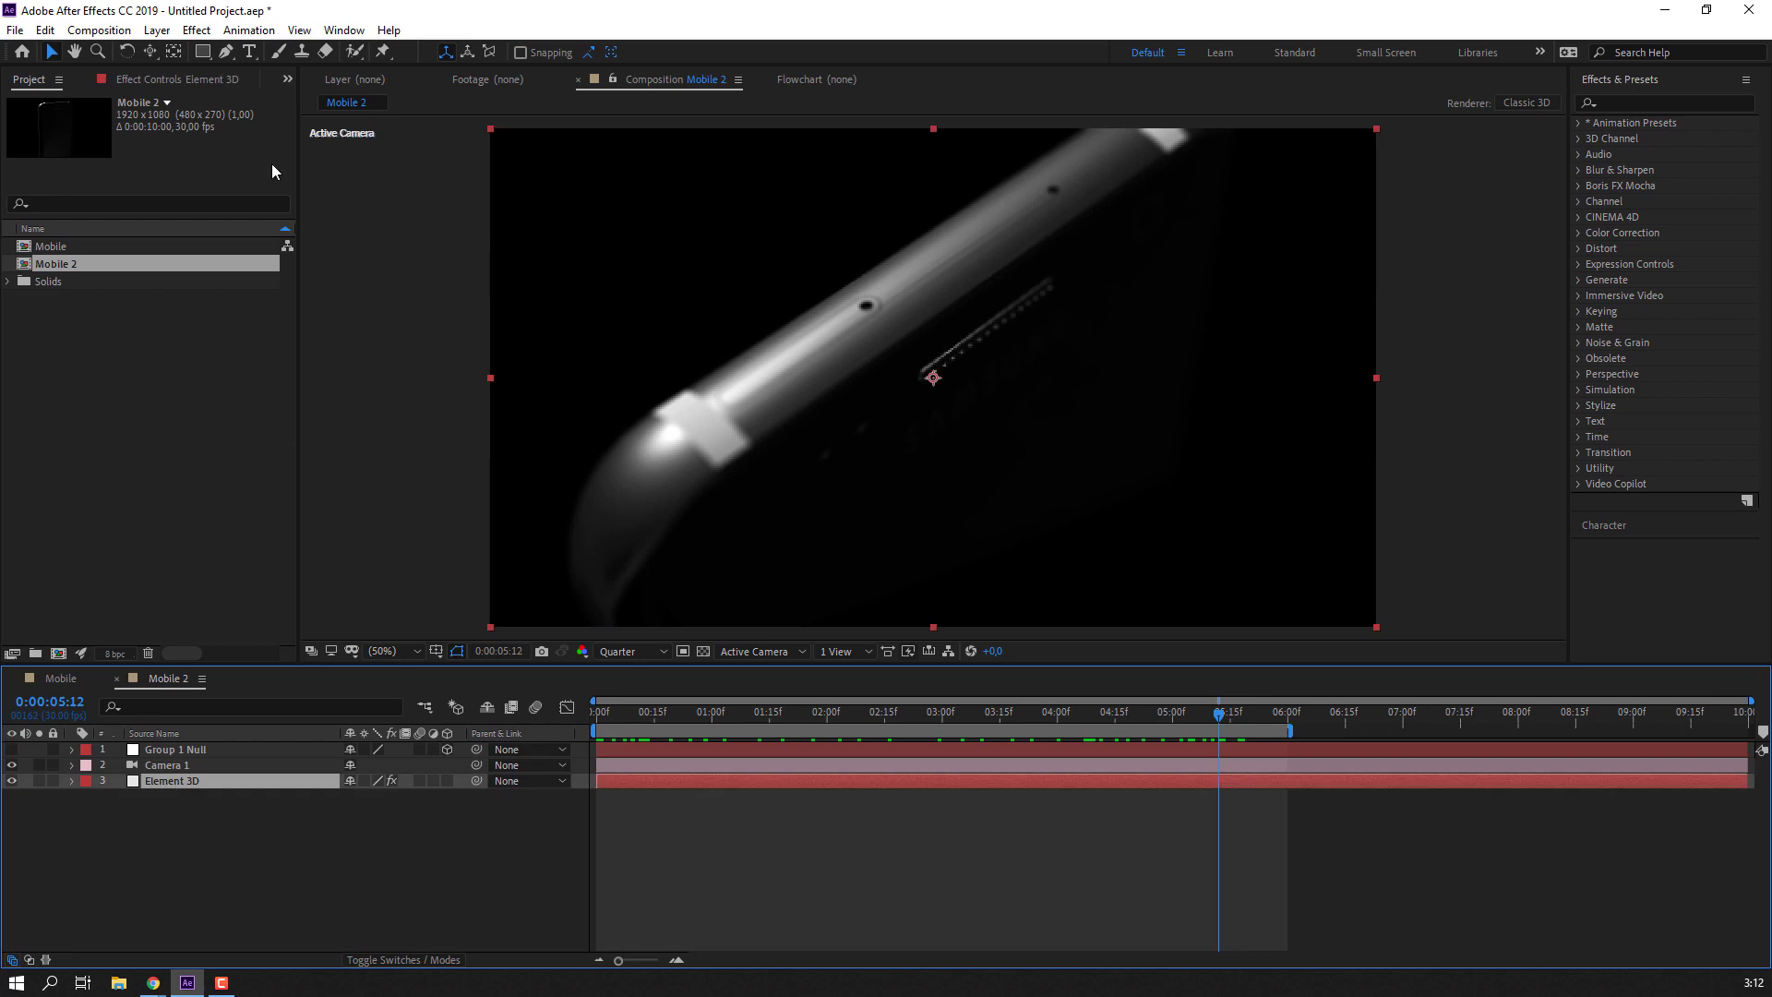
Scrub the Element 3D environment's Z Rotation to reshape the phone's backlight.
left_click(164, 79)
scroll(188, 600, "down", 1)
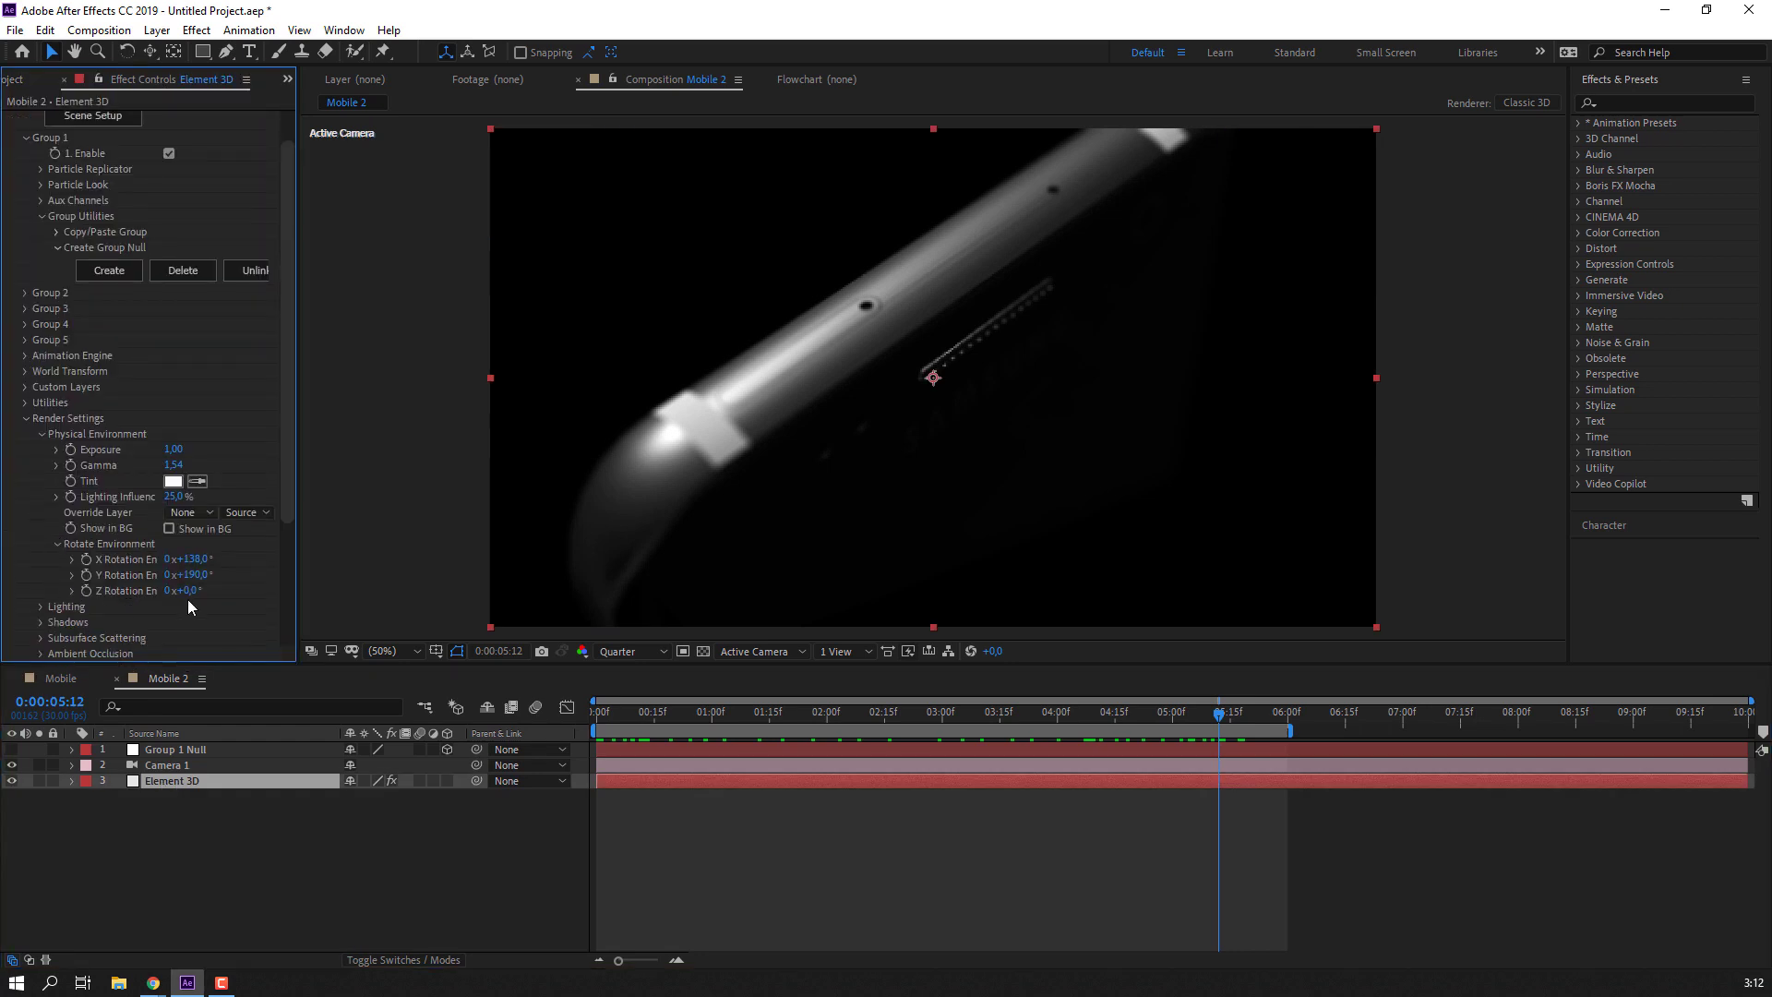
left_click_drag(195, 592, 206, 590)
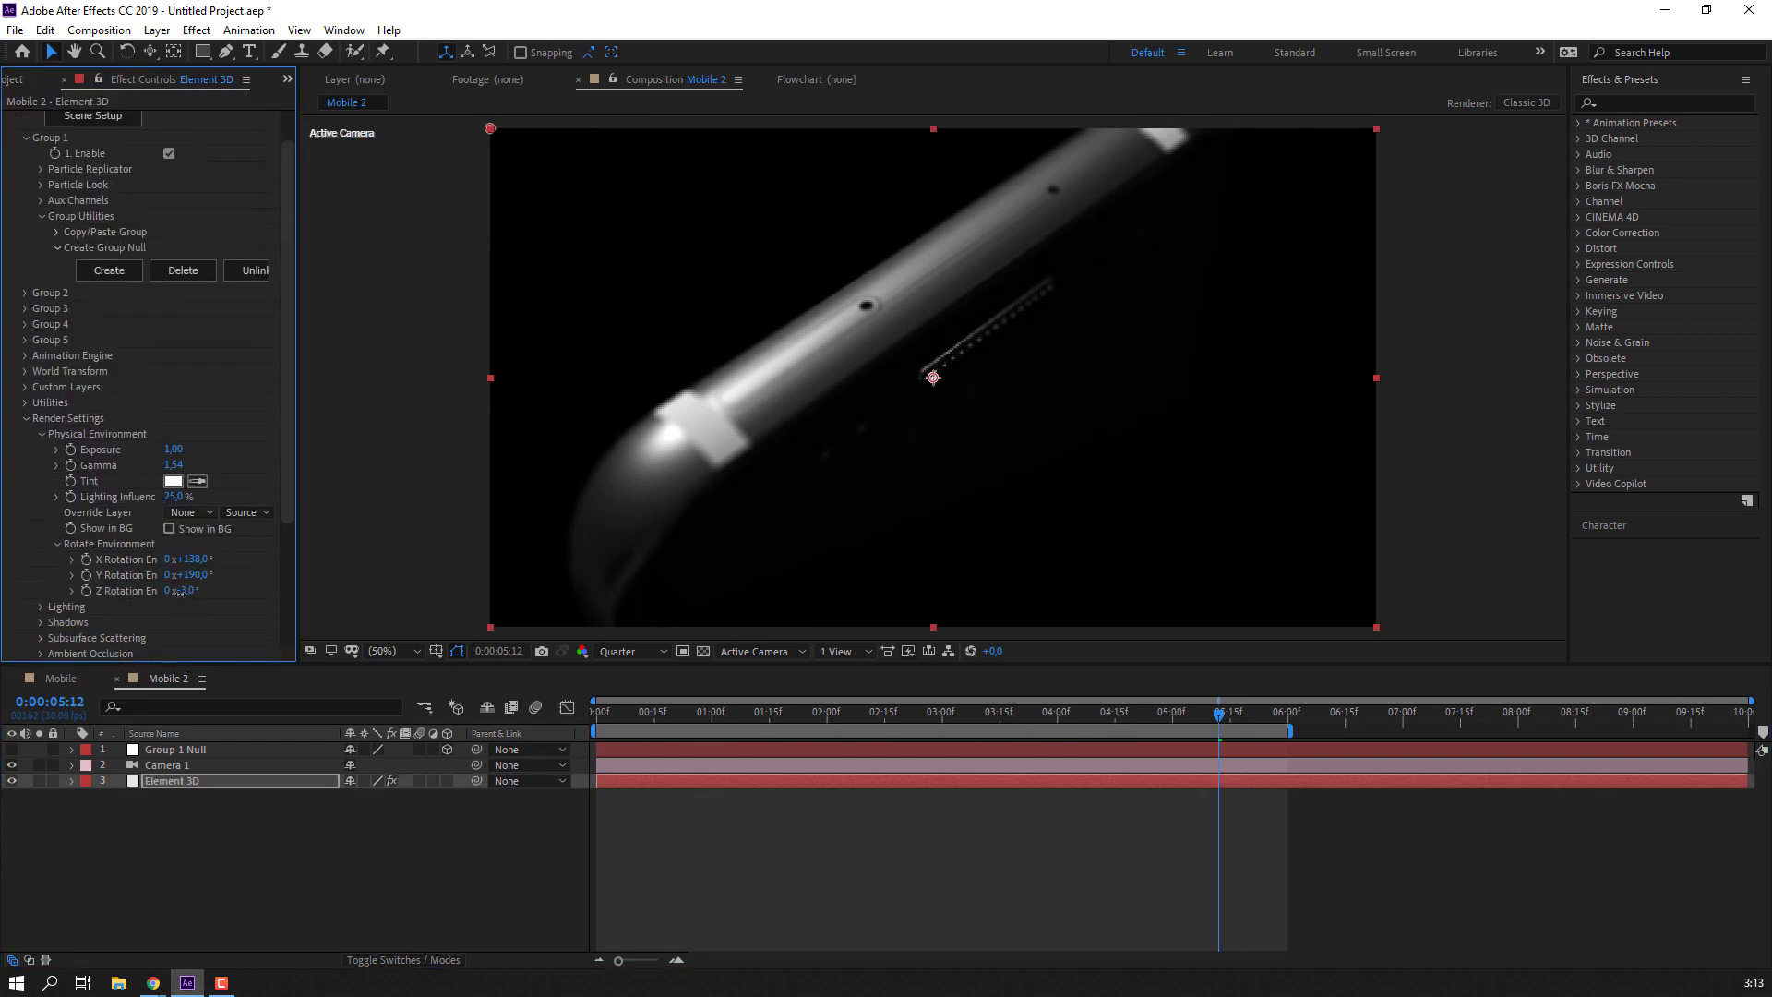
Return to the first frame and preview the close-up turn through nearly six seconds.
left_click(824, 790)
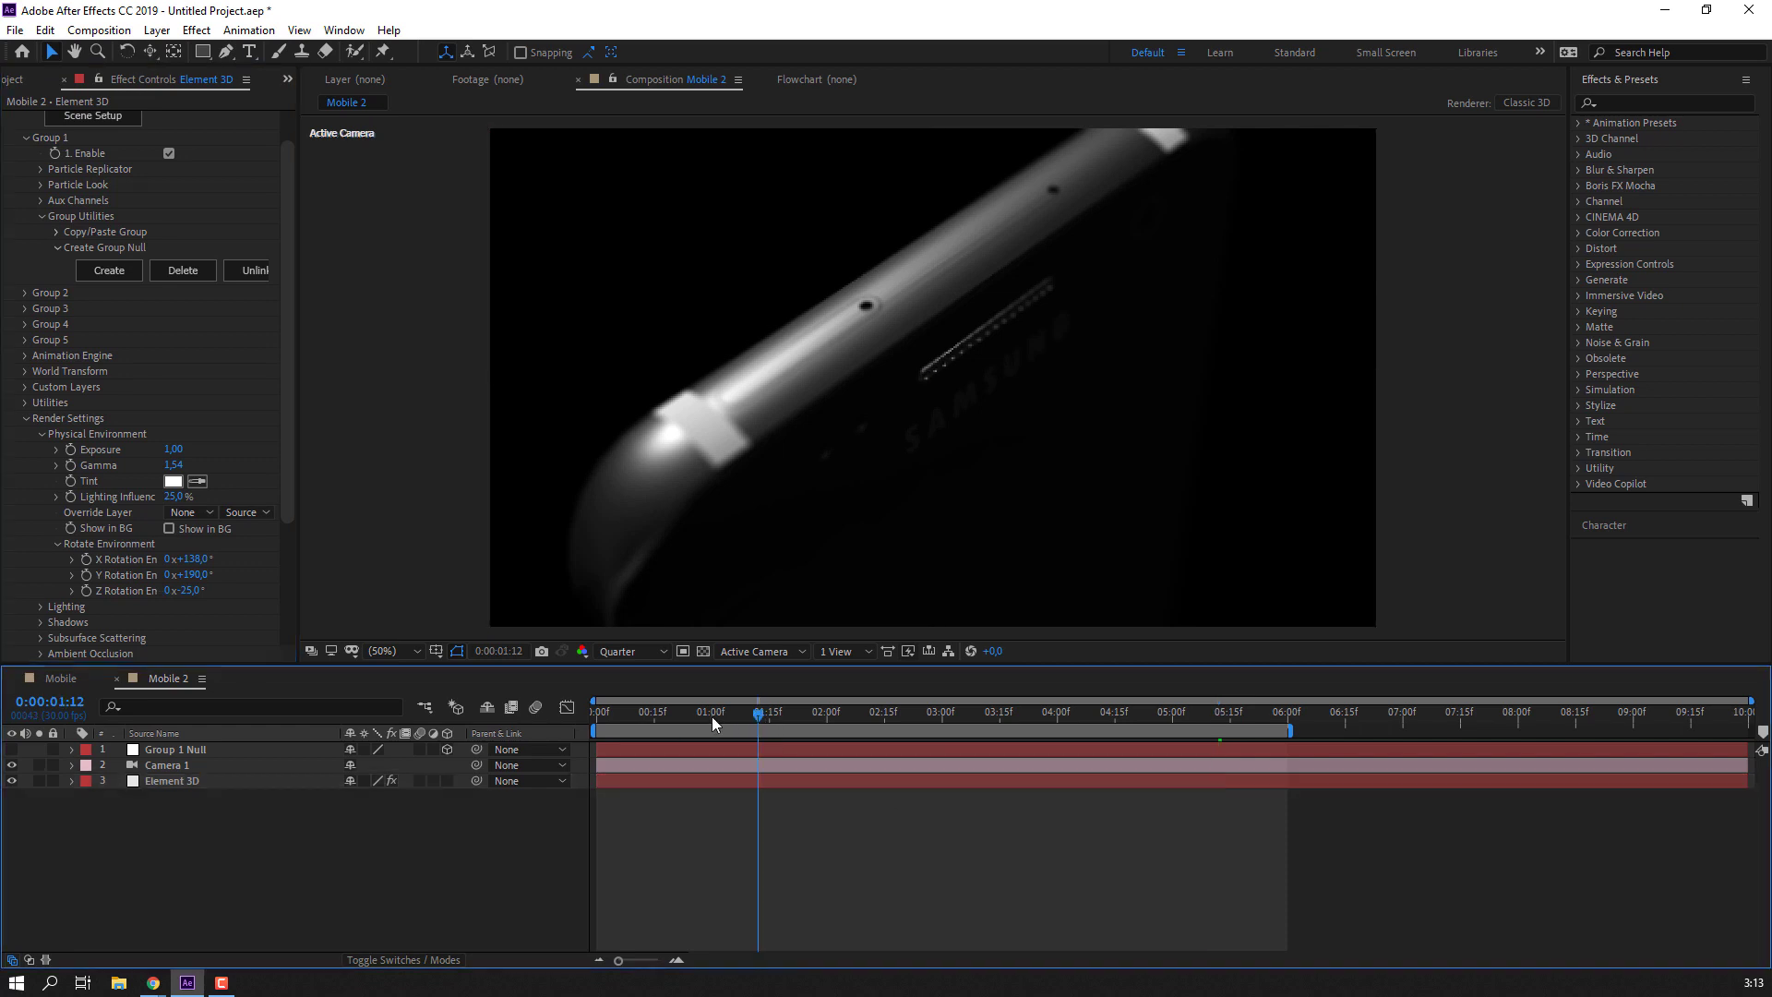
left_click_drag(759, 716, 584, 717)
key("space")
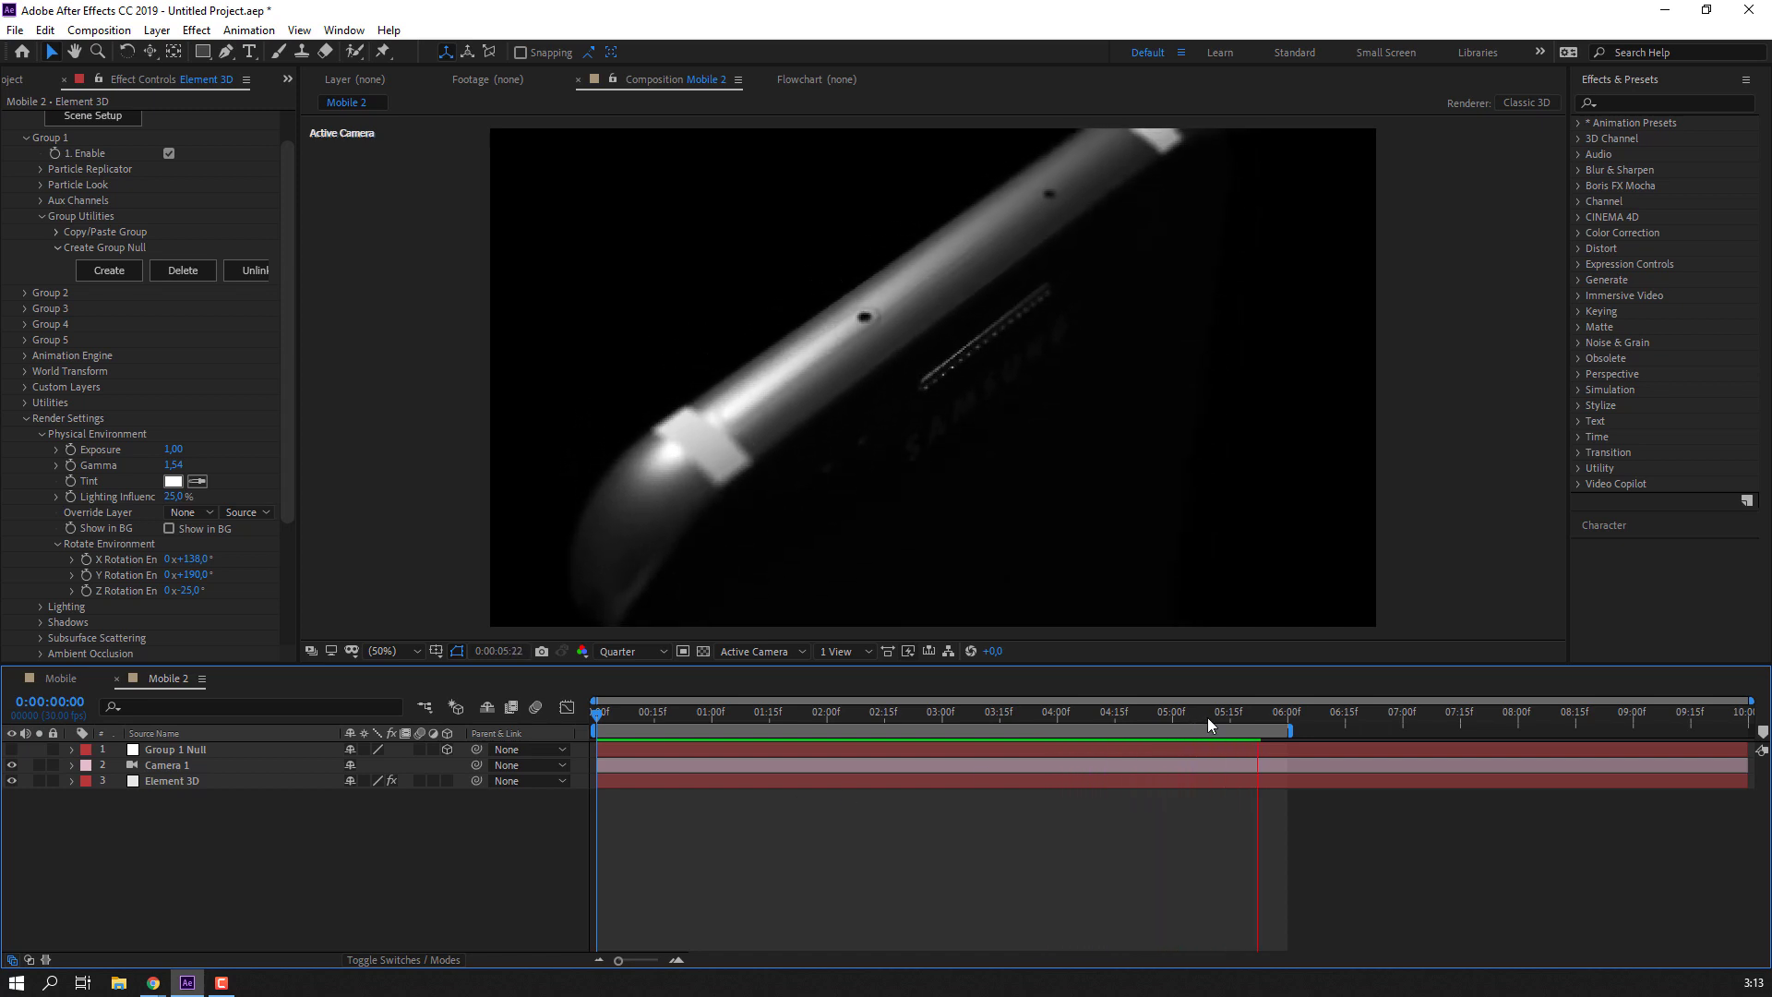
left_click(756, 722)
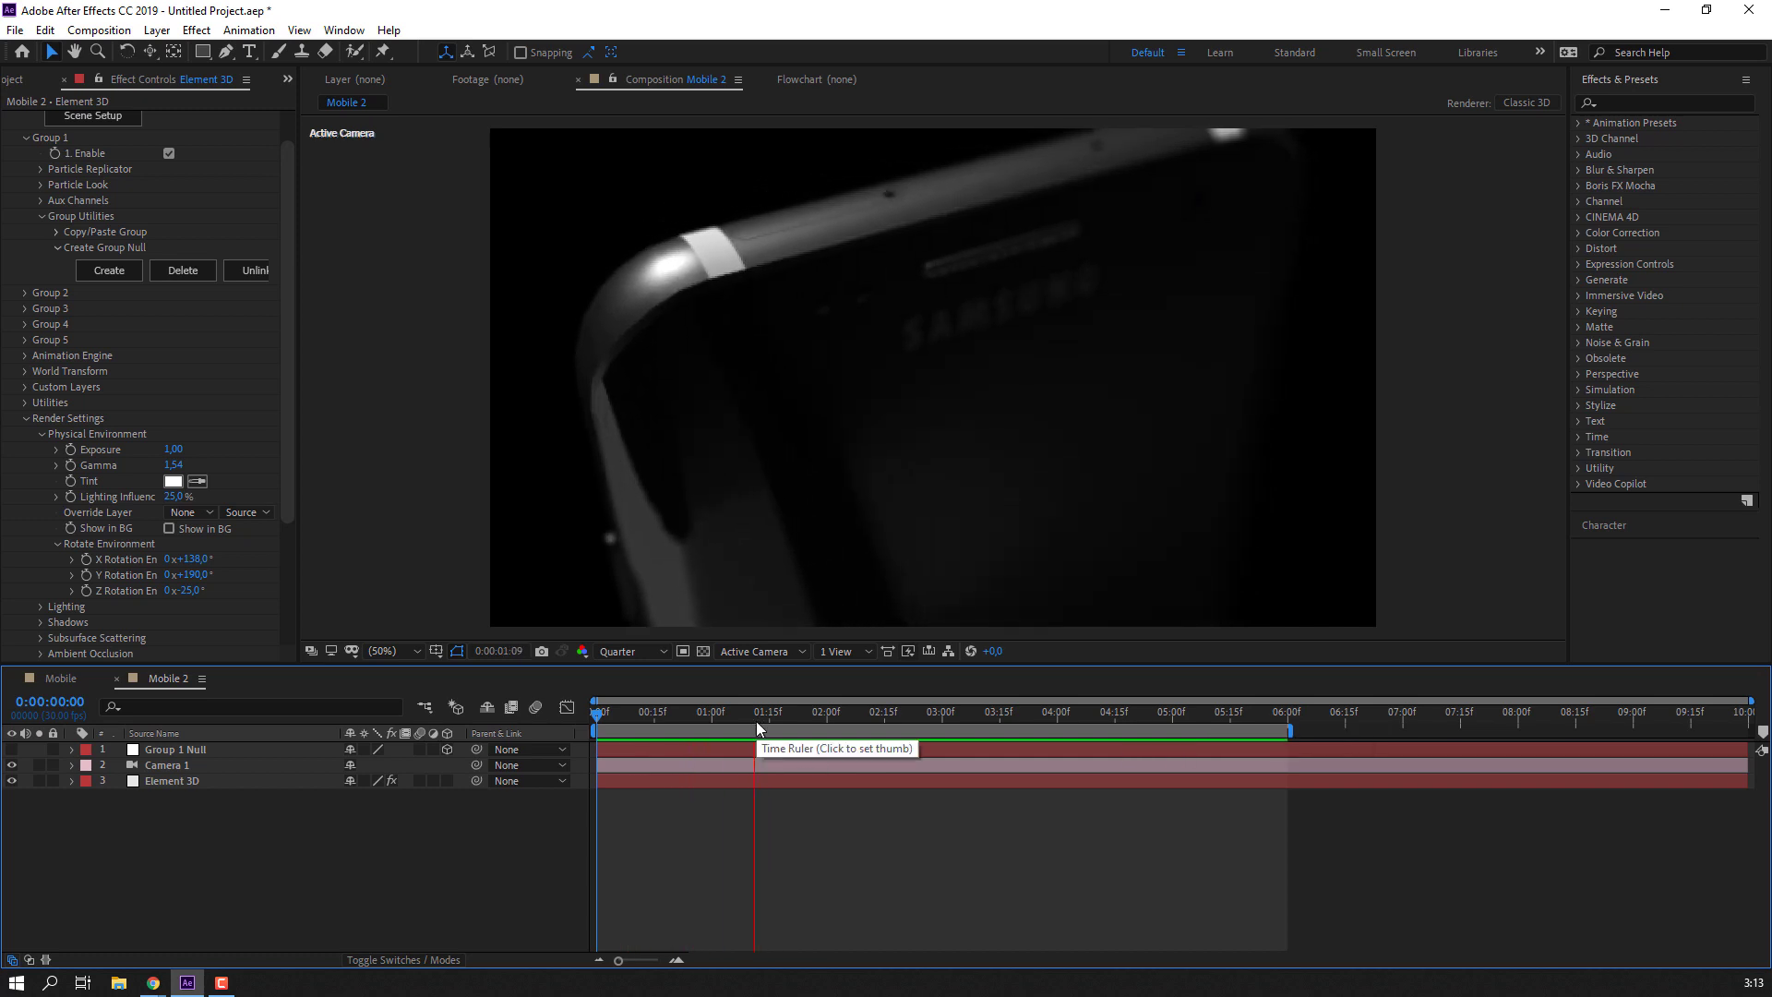
Add new X and Y Rotation keyframes to Group 1 Null, deleting the 6:00 ones, and trim the work area.
left_click(207, 751)
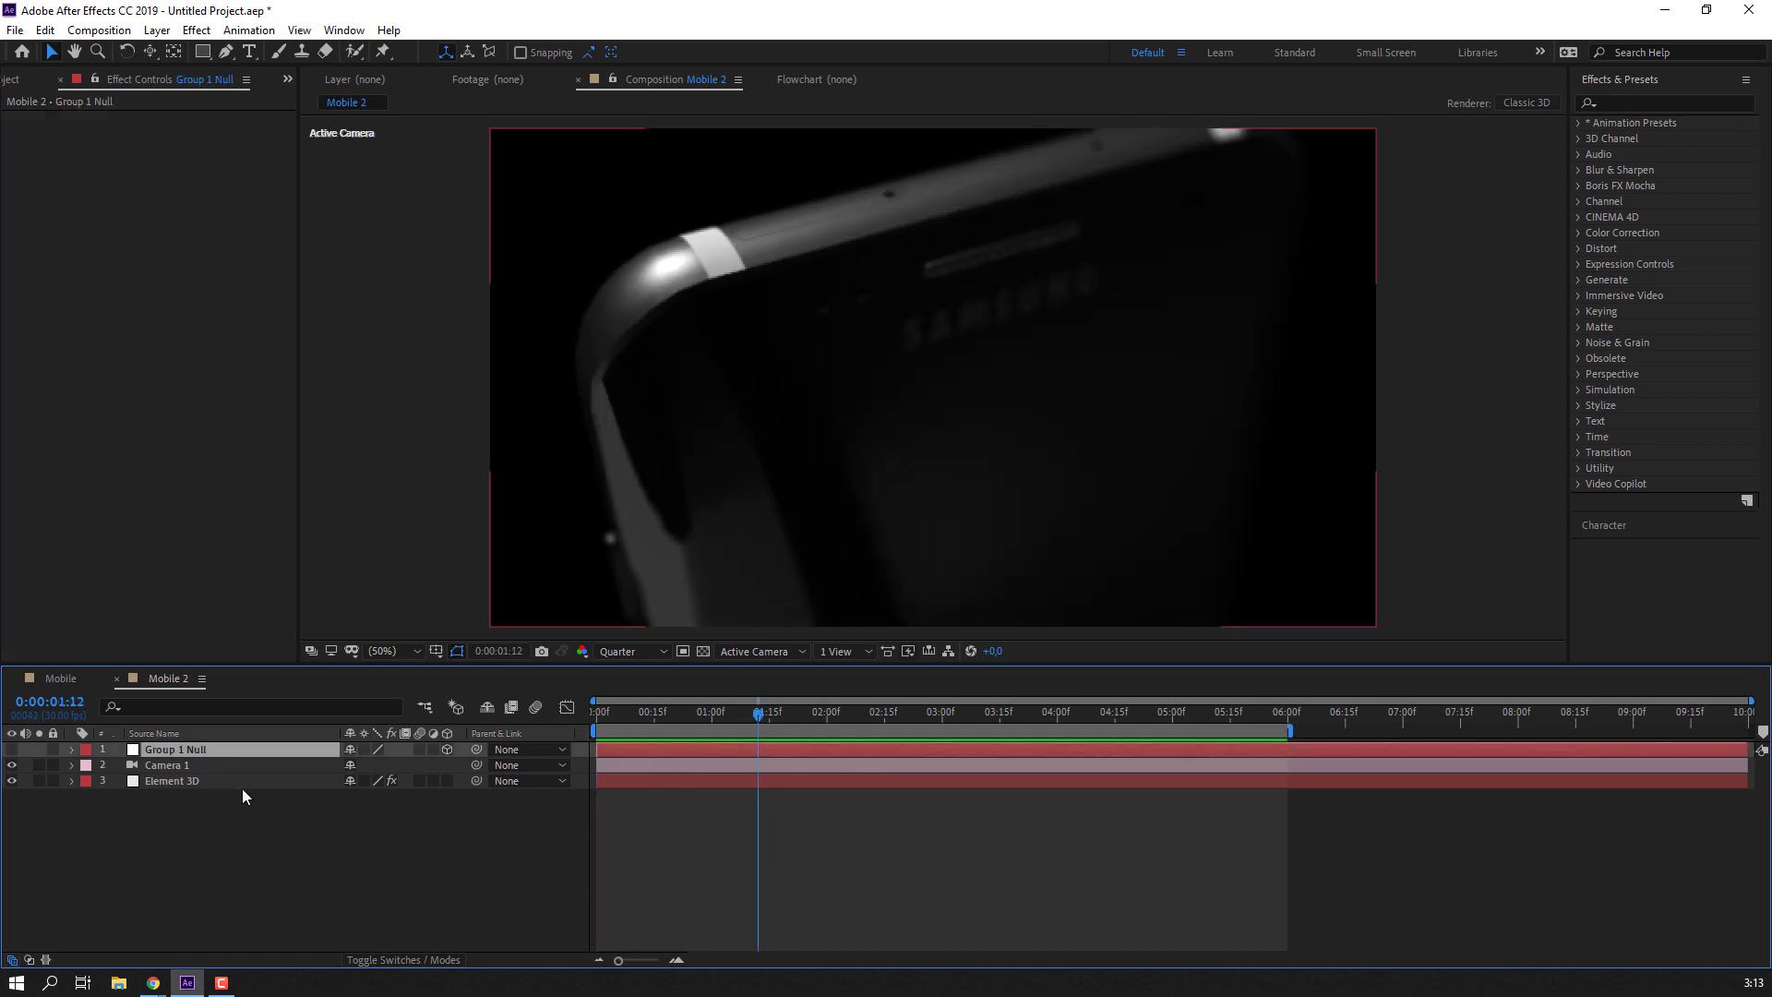
key("u")
left_click_drag(1076, 721, 835, 722)
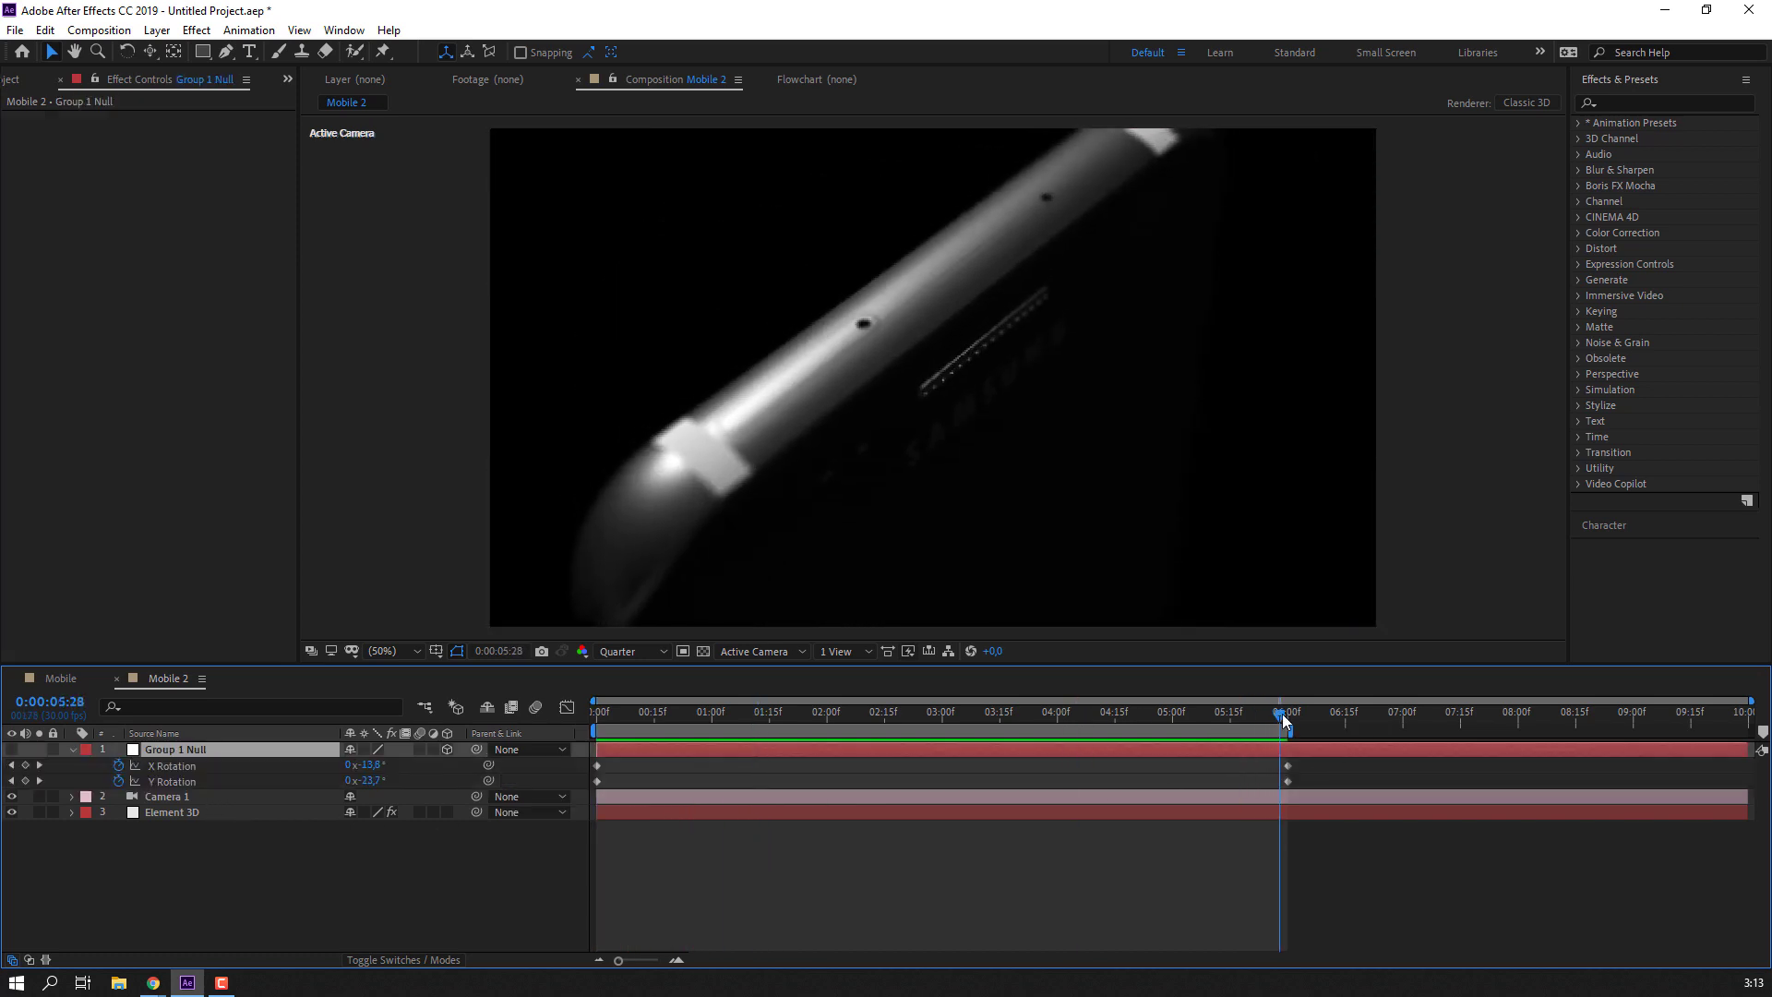
left_click(846, 723)
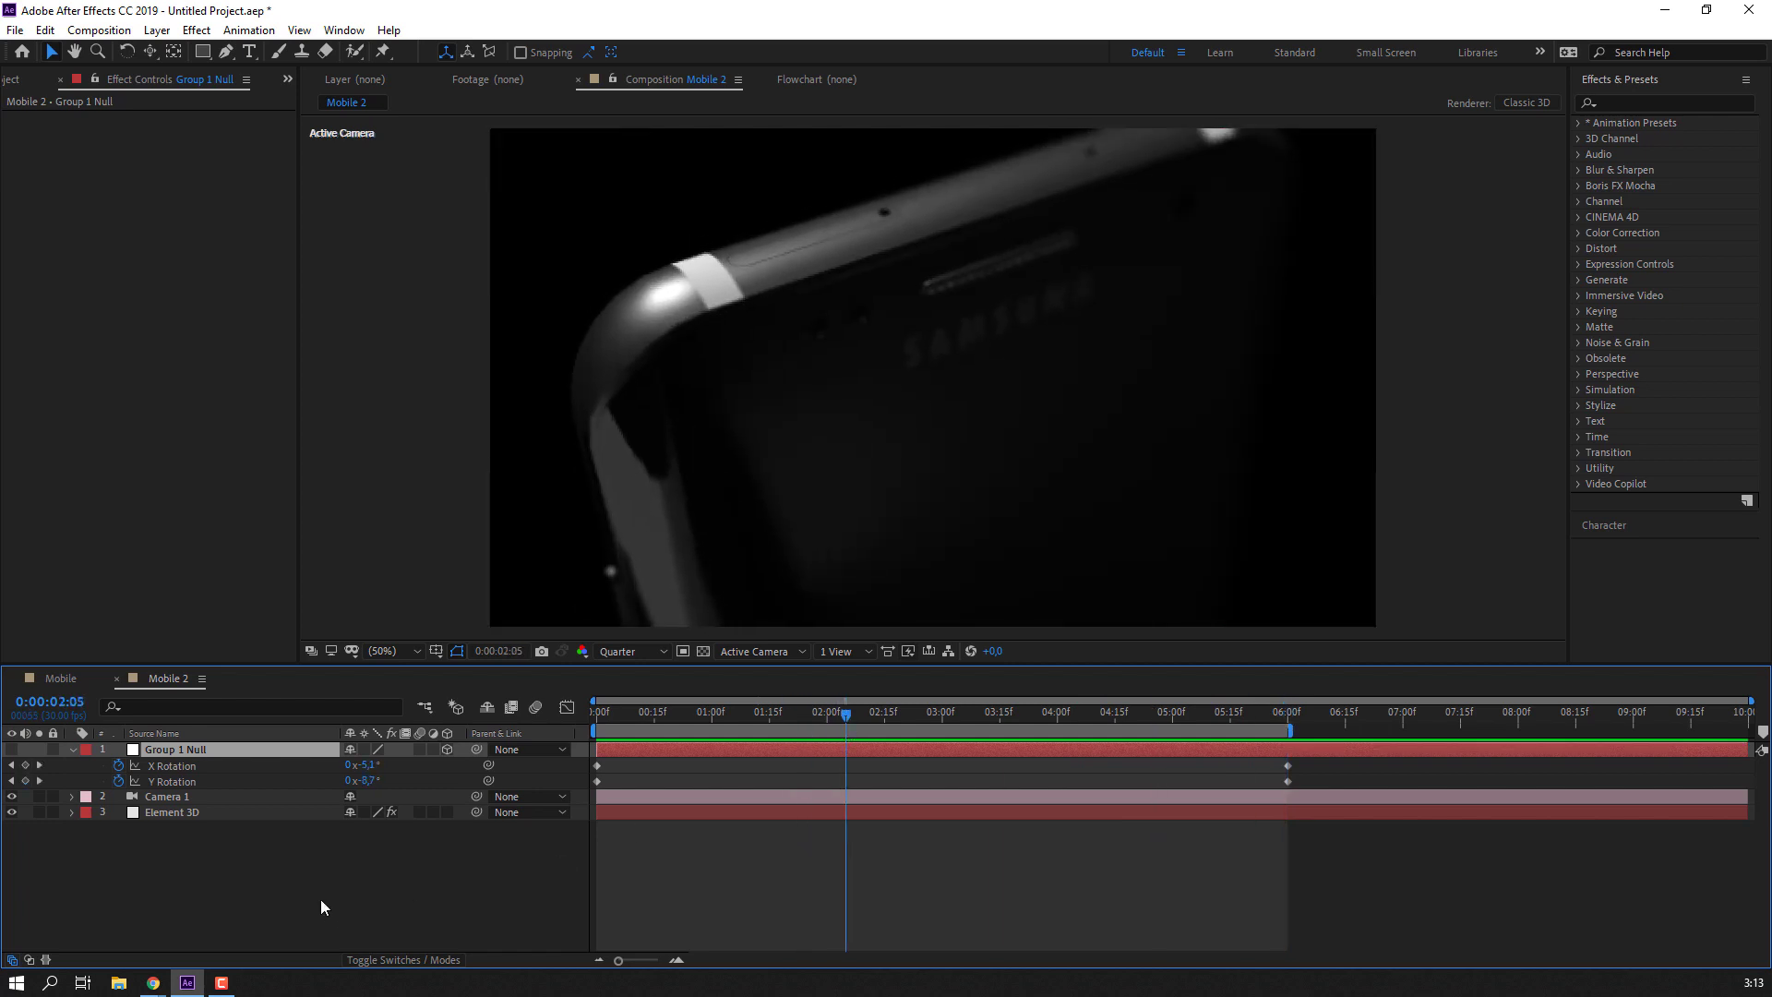
left_click(25, 765)
left_click(25, 780)
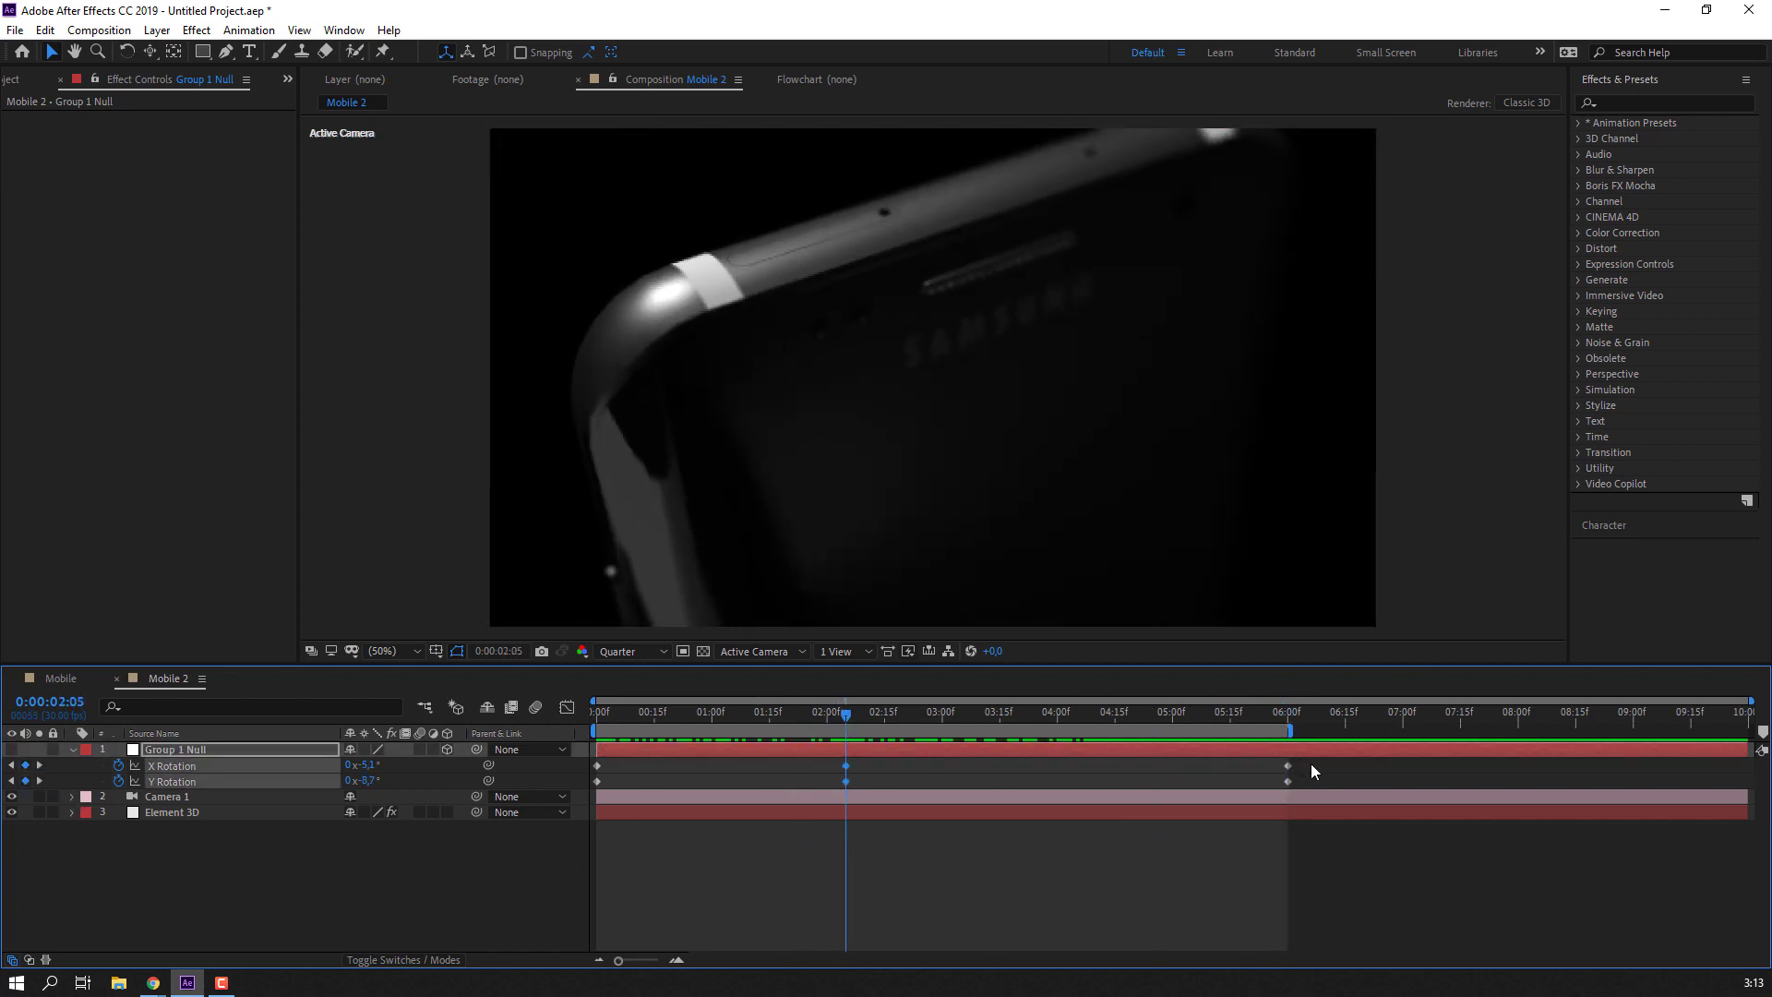
left_click_drag(1311, 762, 1246, 783)
key("Delete")
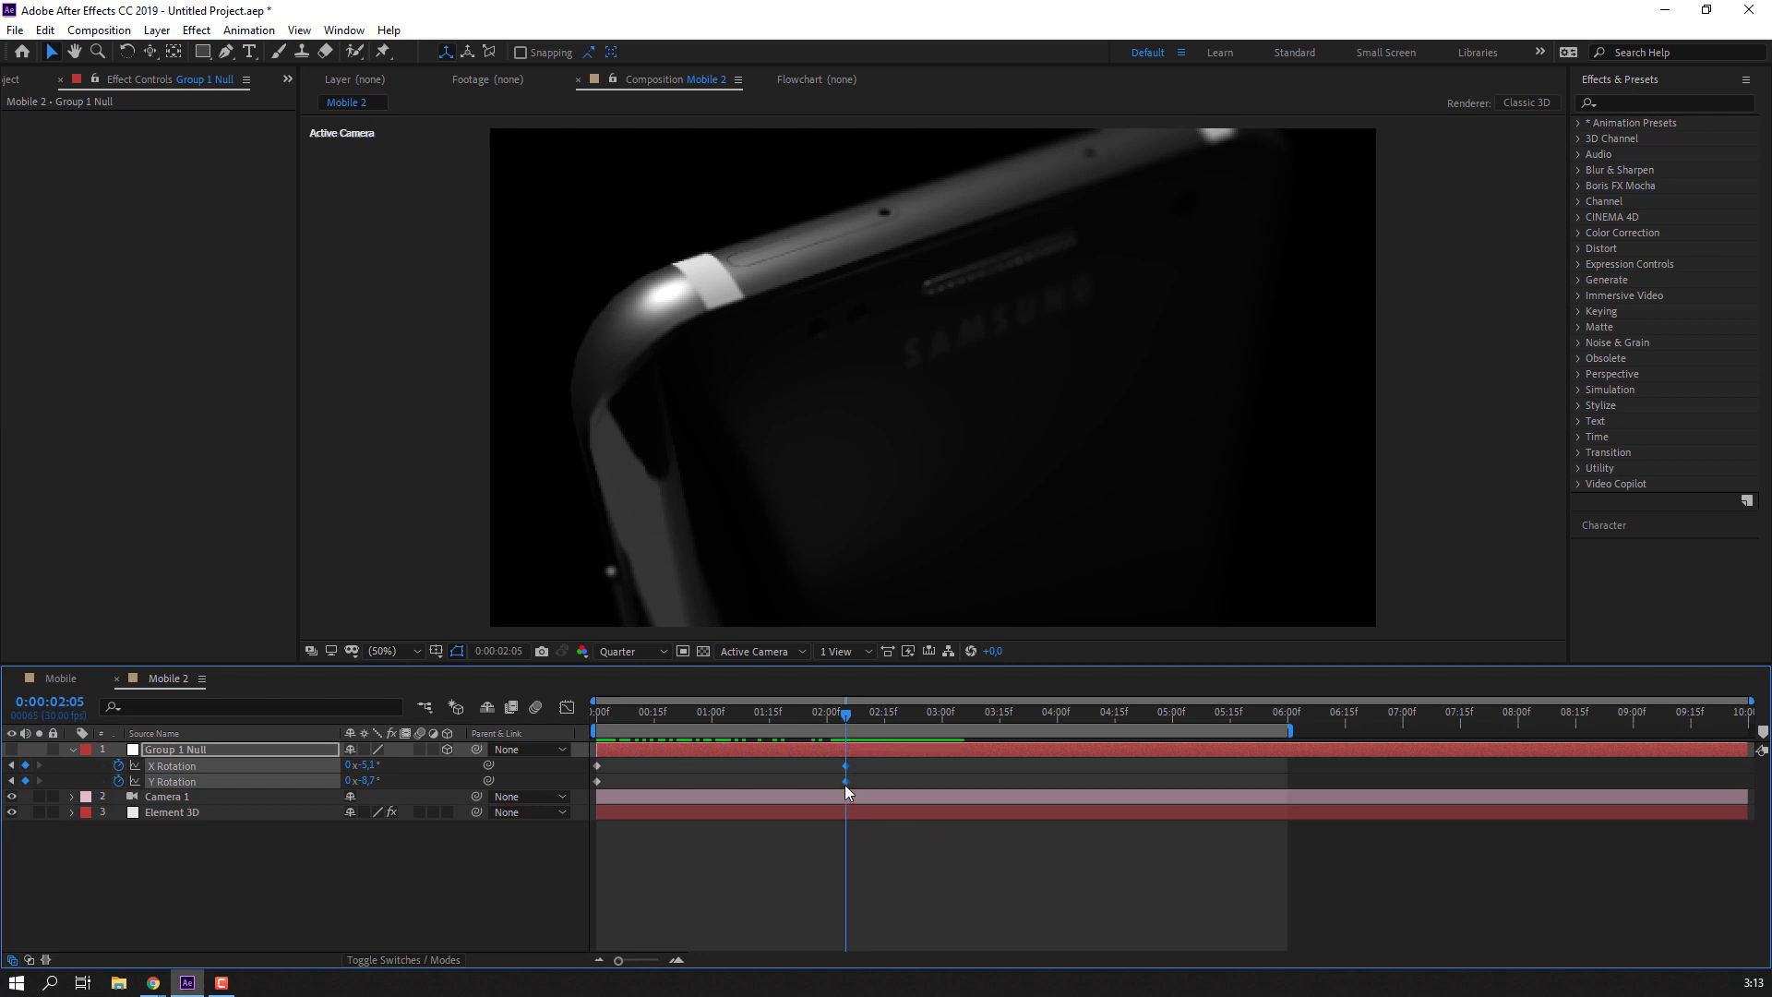
left_click_drag(845, 785, 1123, 767)
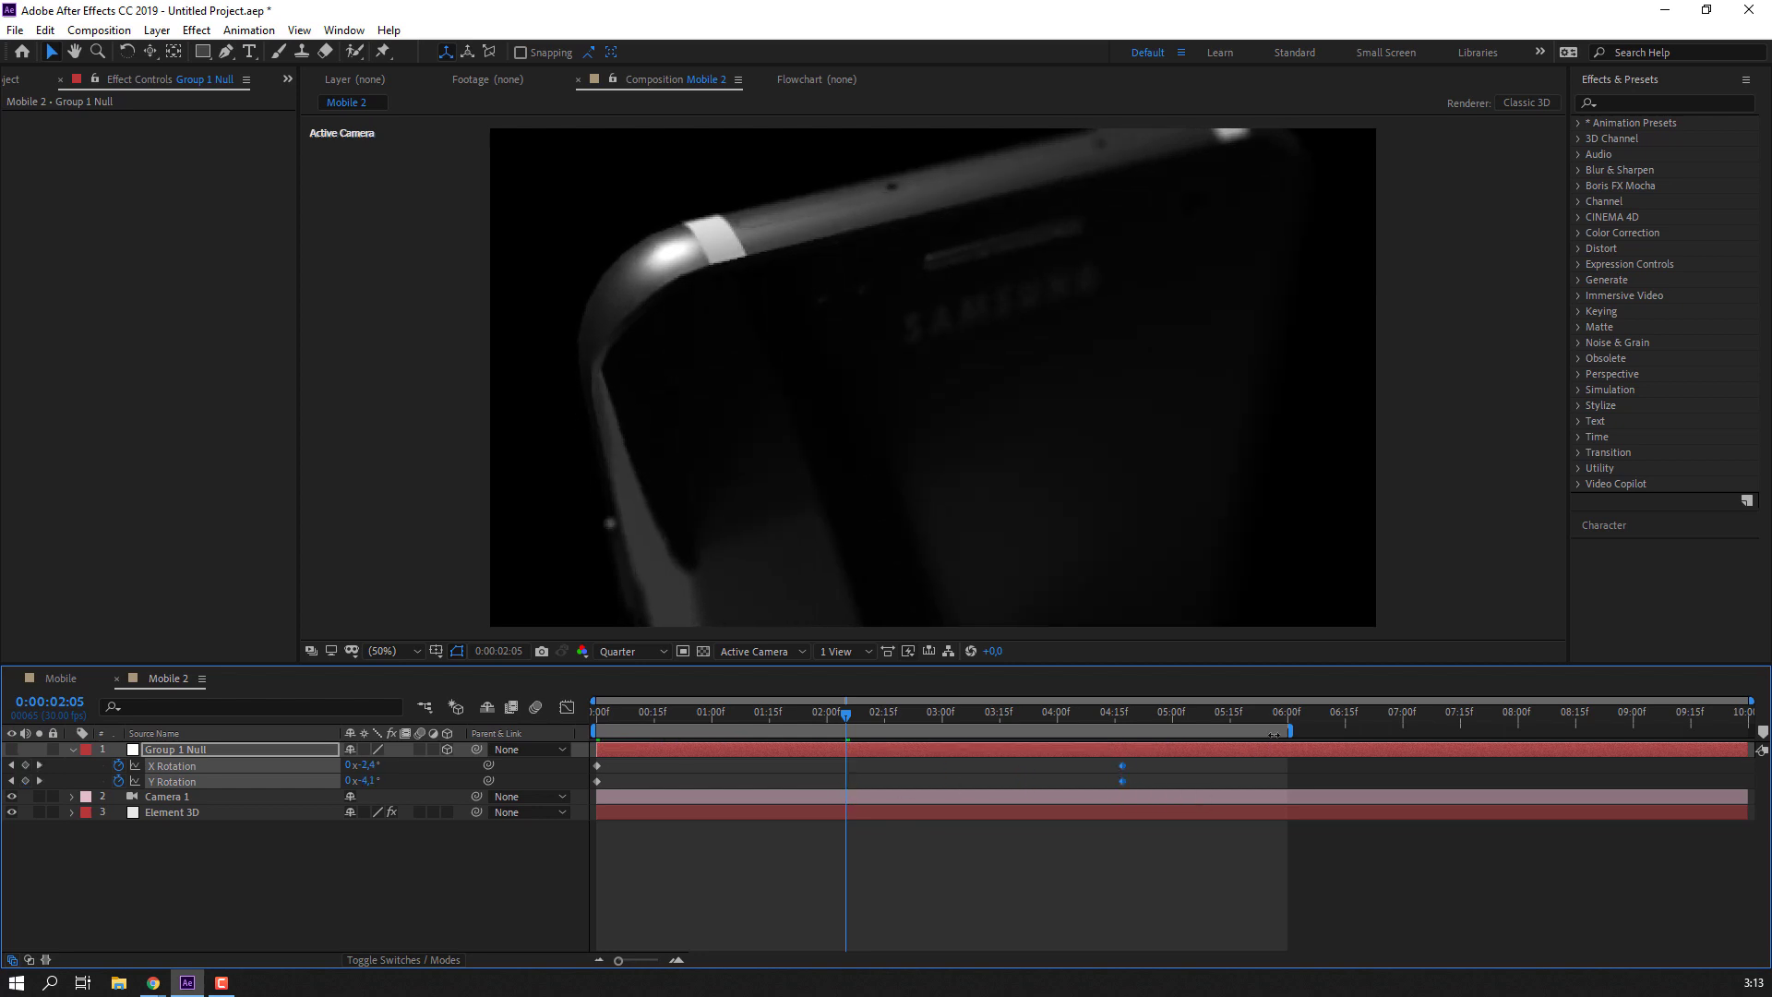
left_click_drag(1289, 741, 1135, 744)
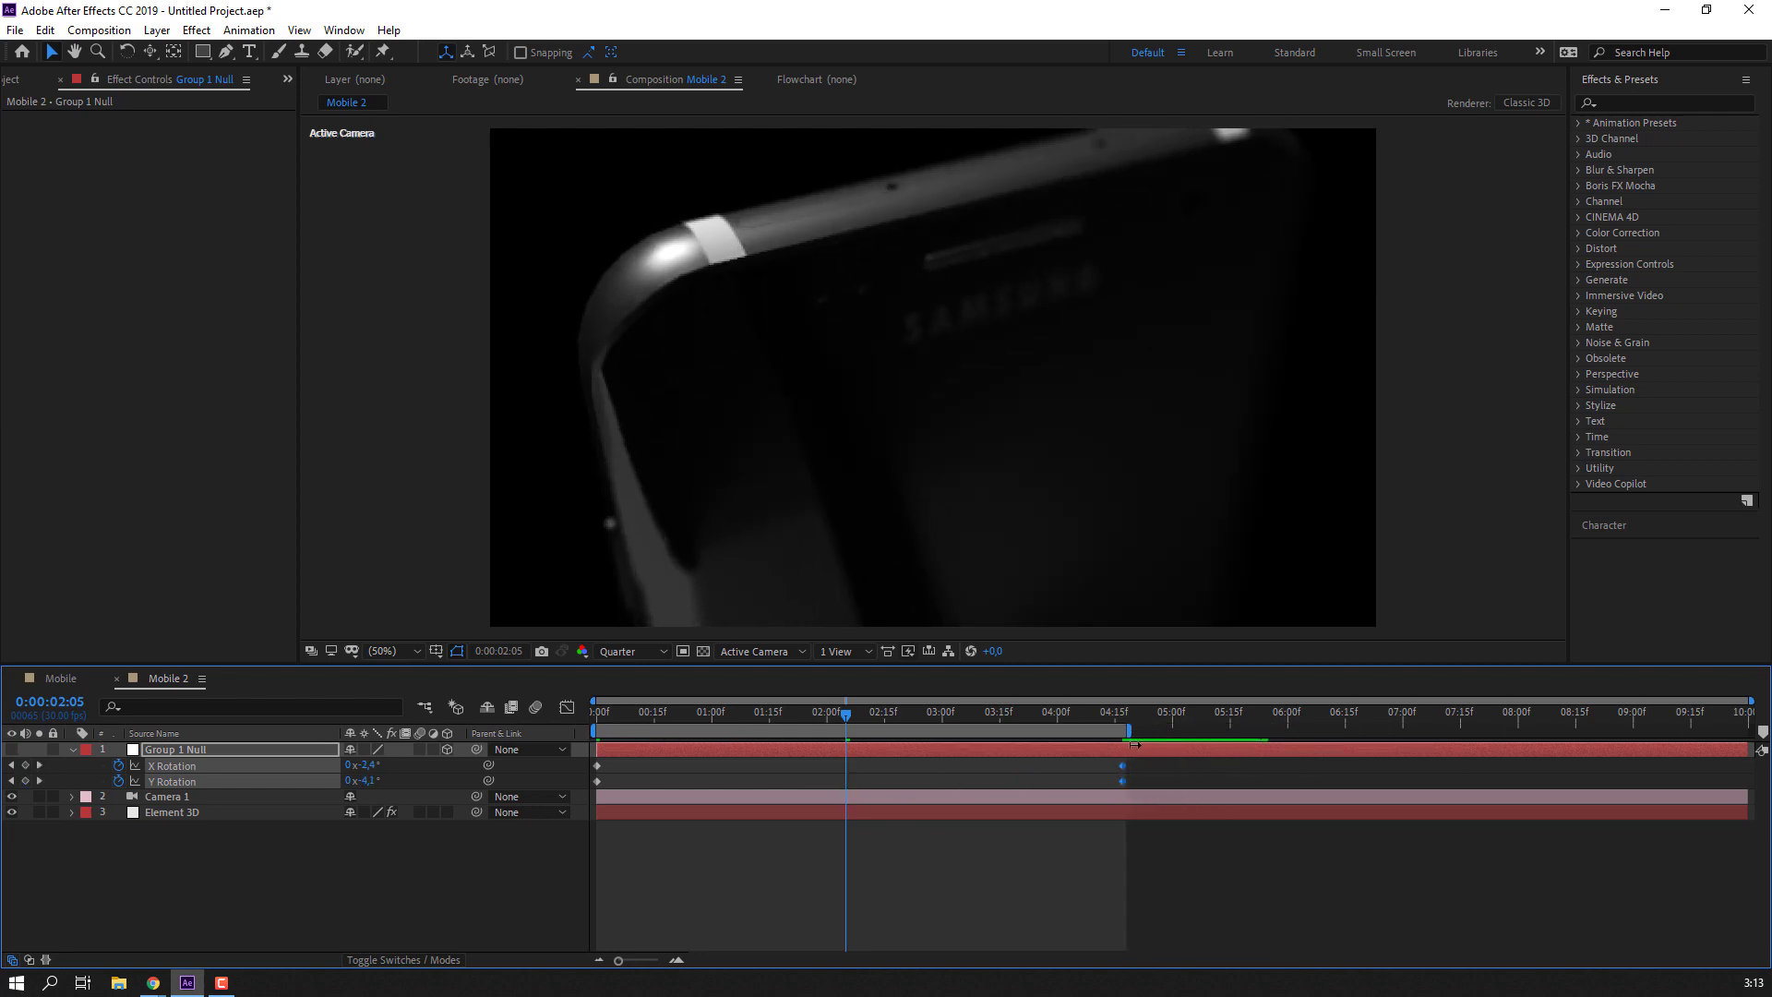
left_click(956, 888)
key("space")
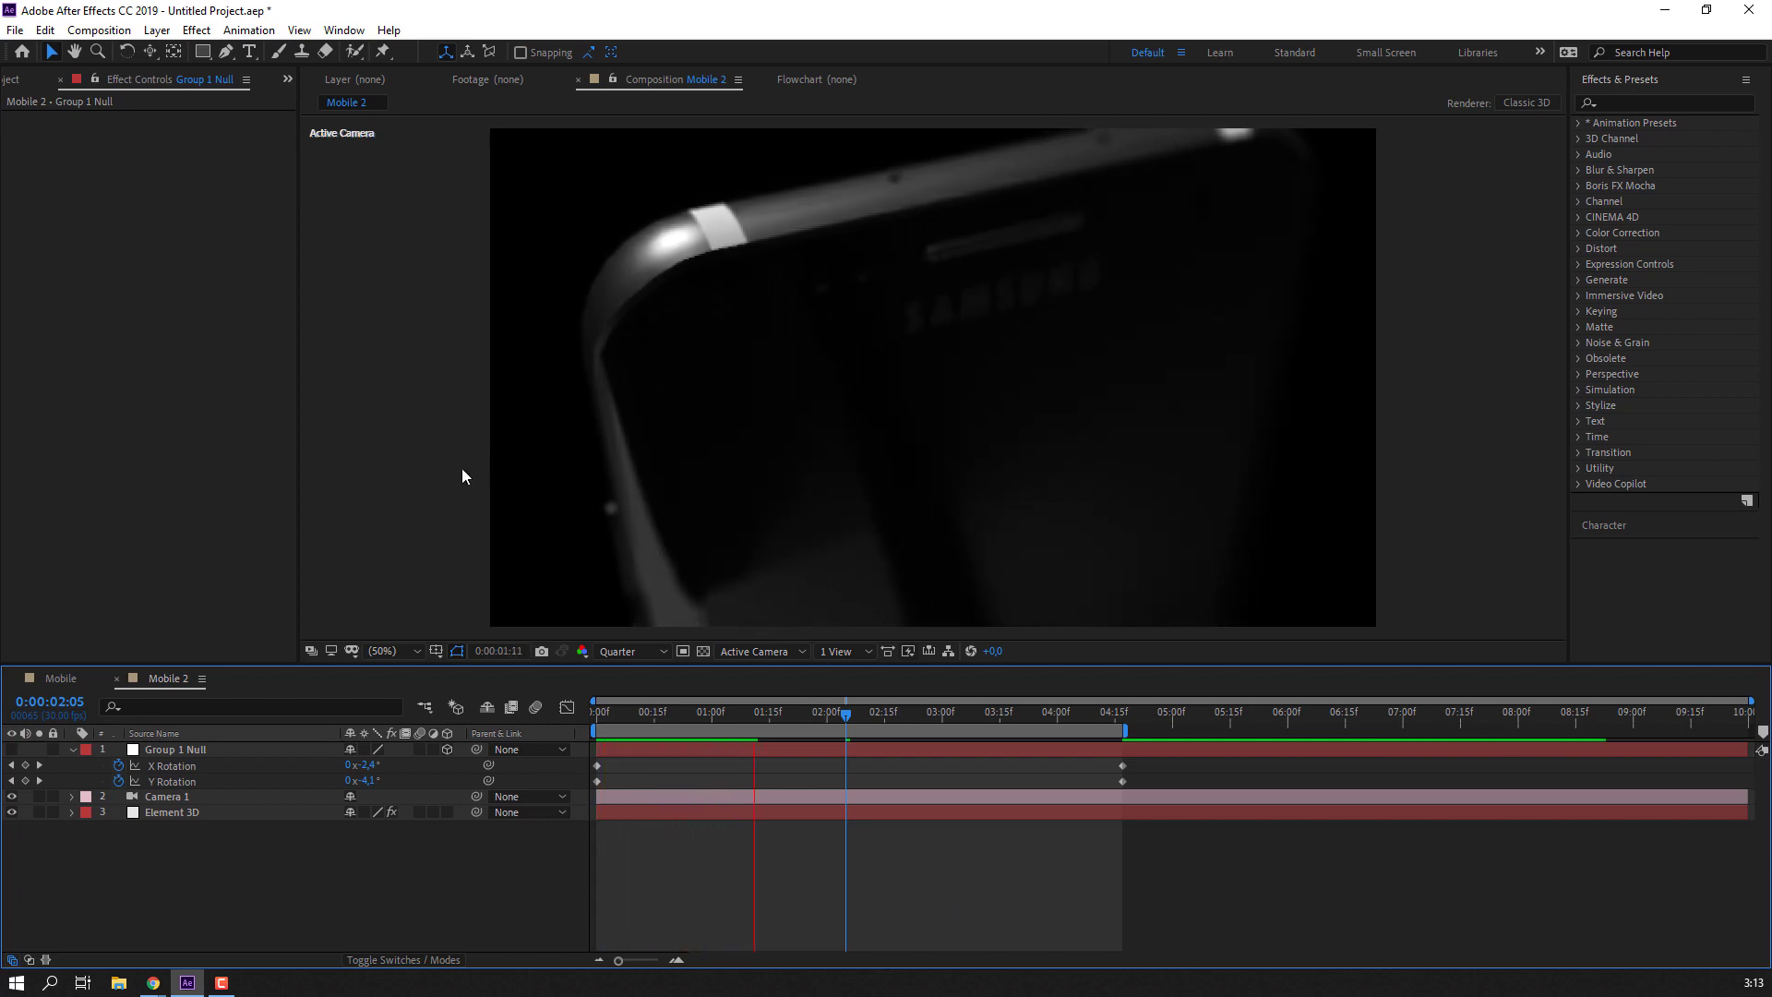
Move the end rotation keyframes and work-area end to 2:00, then preview the shortened turn.
scroll(462, 469, "down", 1)
scroll(466, 481, "down", 1)
scroll(751, 462, "up", 2)
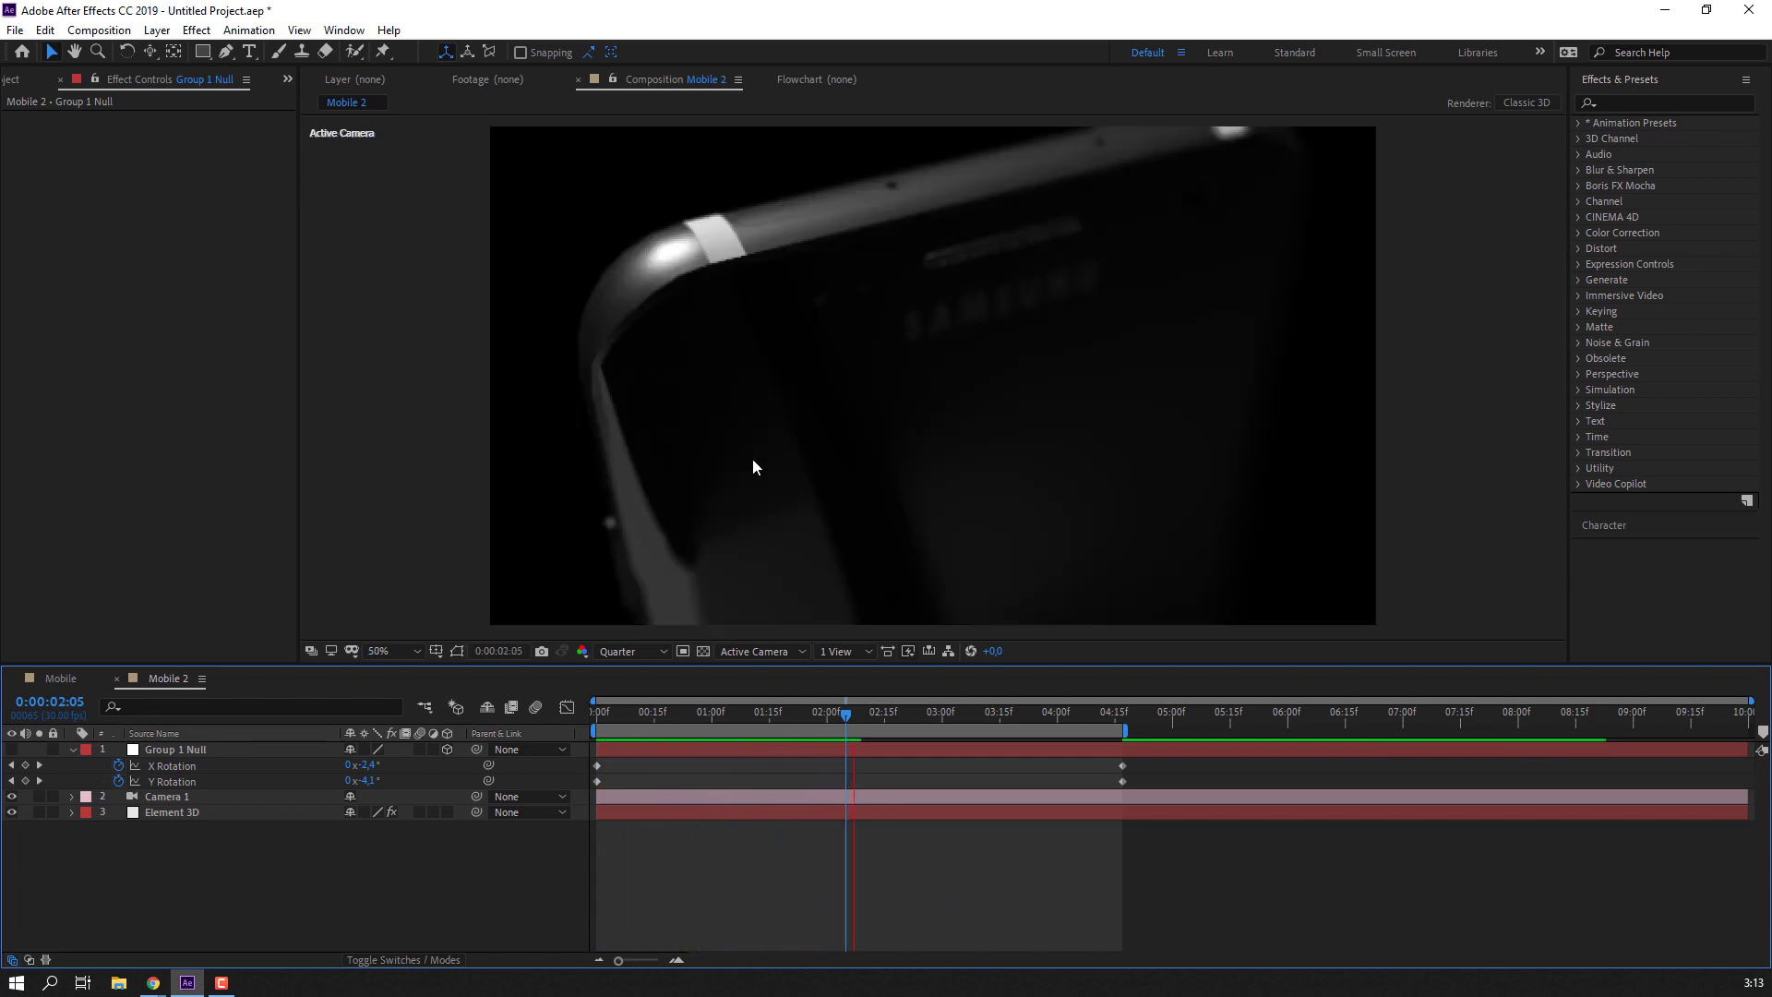
left_click_drag(791, 712, 829, 721)
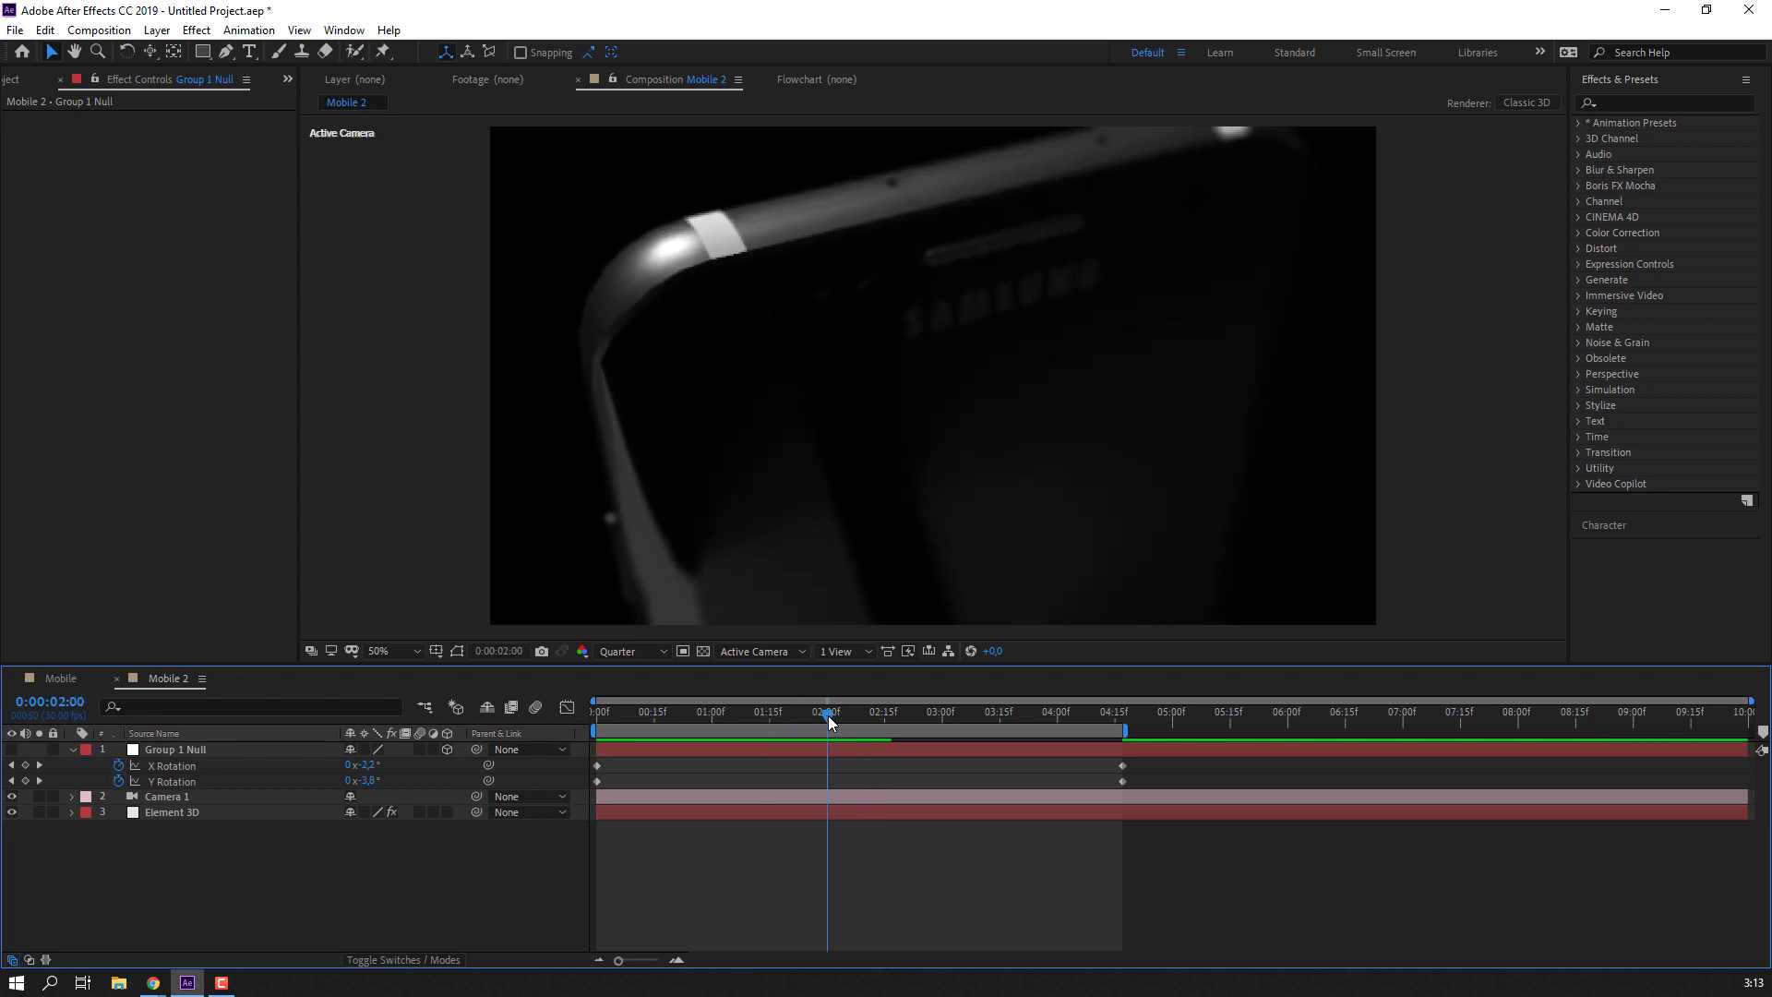
mouse_move(1095, 773)
left_mouse_down()
mouse_move(1149, 789)
mouse_move(829, 782)
left_mouse_up()
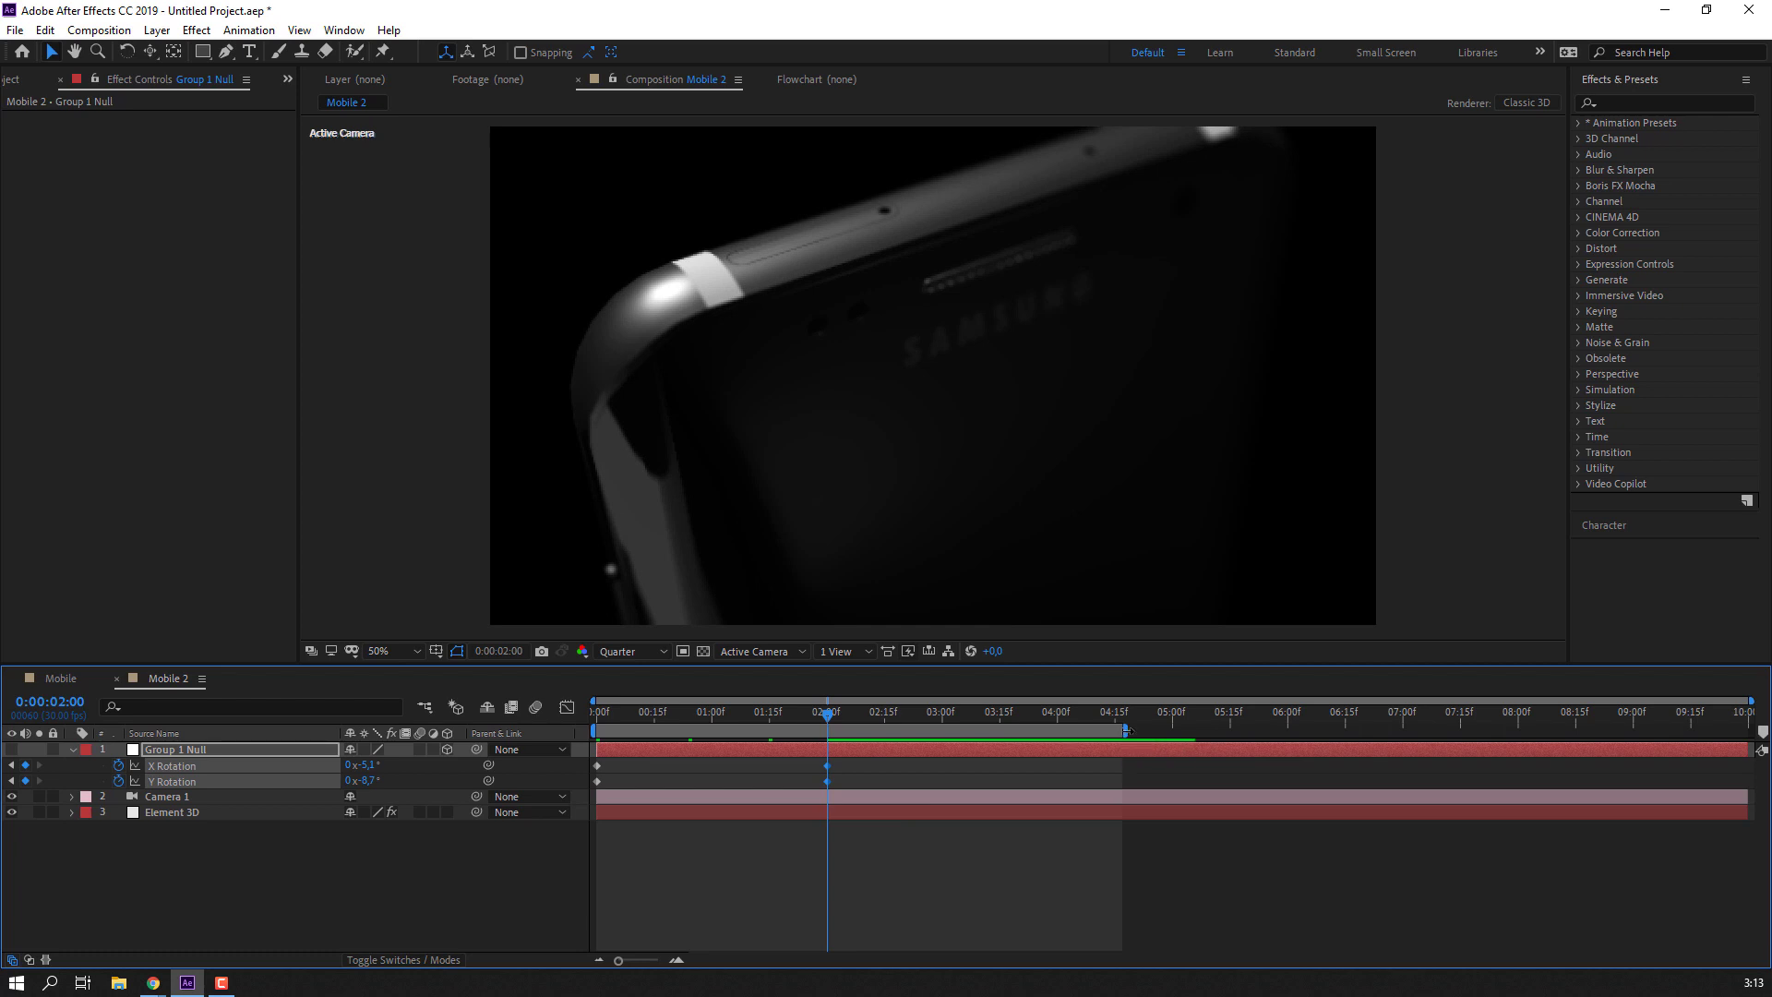
left_click_drag(1126, 729, 831, 730)
key("space")
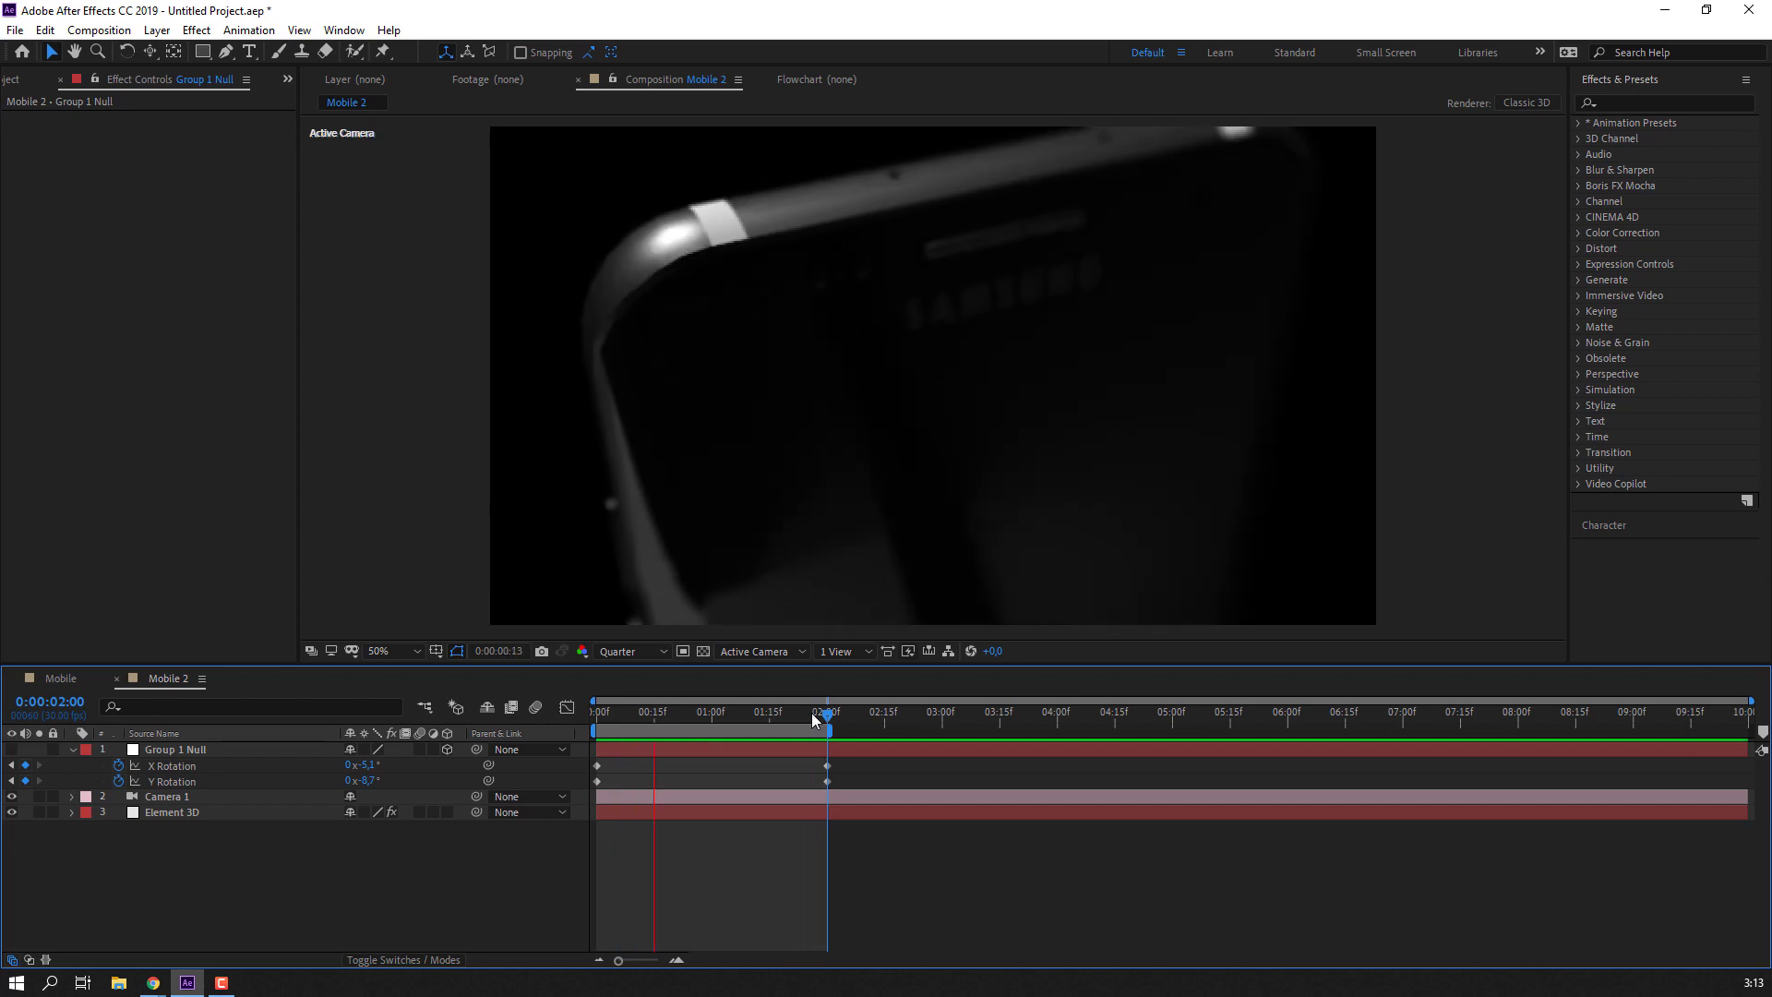
left_click_drag(827, 713, 615, 712)
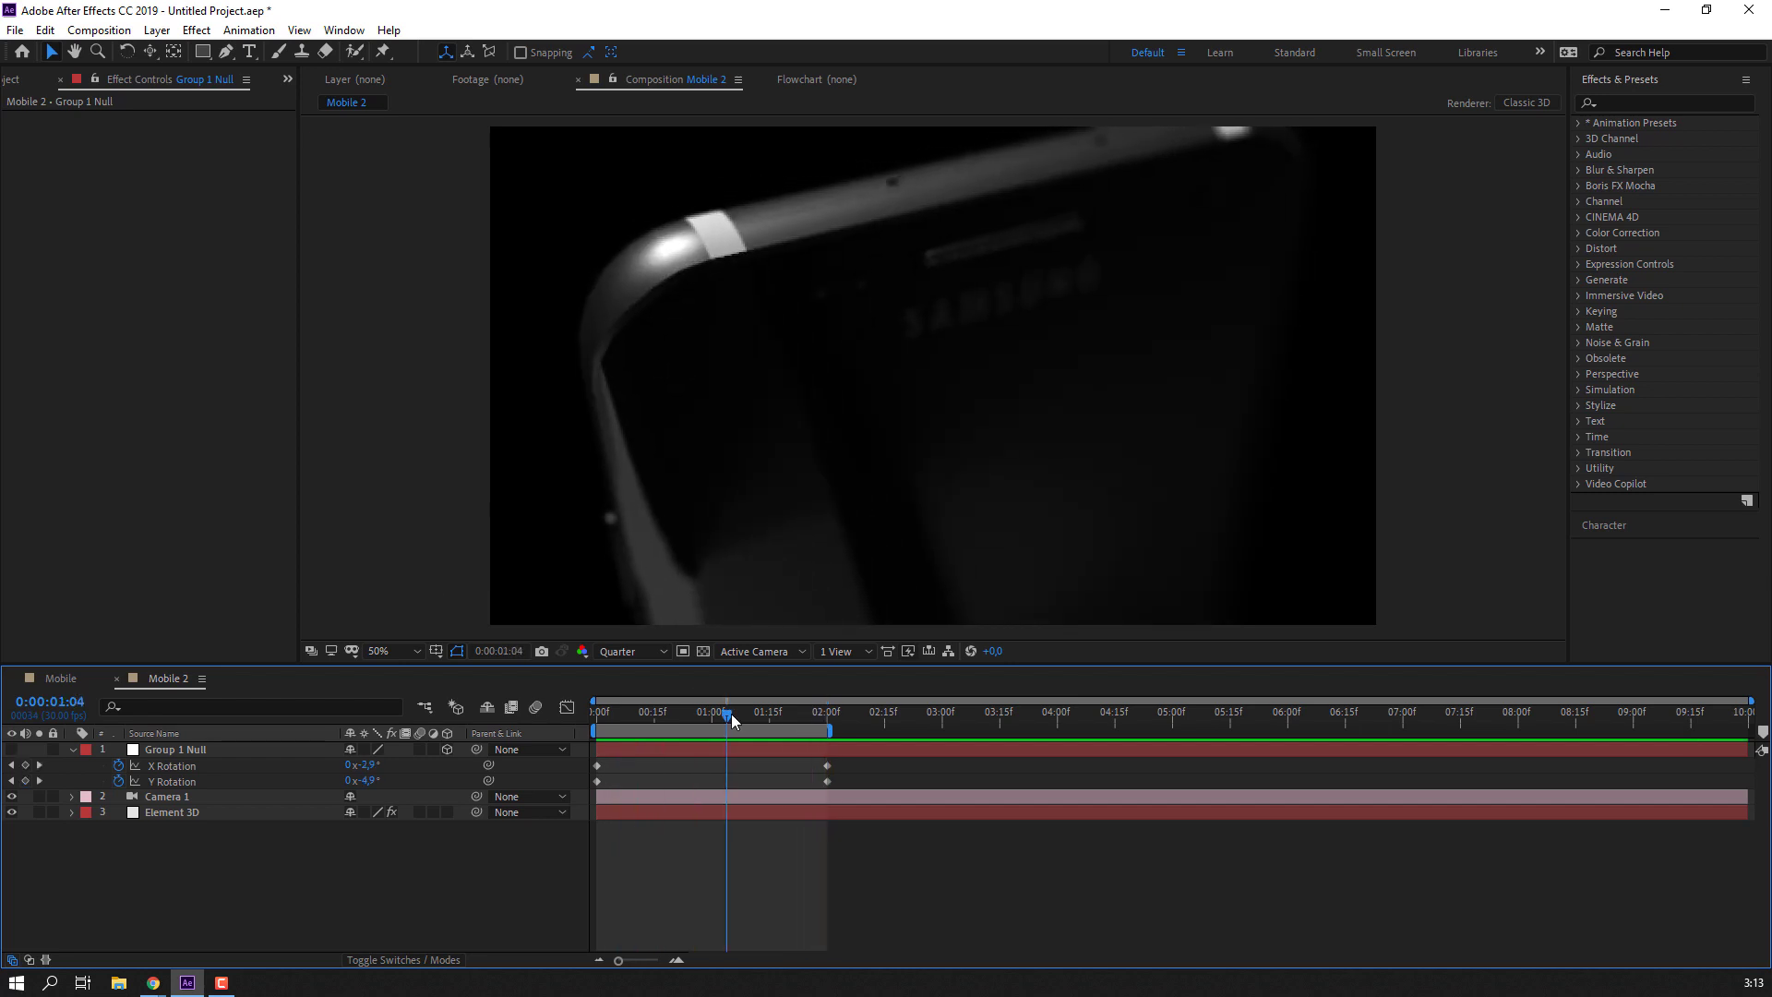
left_click(153, 812)
Keyframe Camera 1's Focus Distance at 0:05 and about 353 px at 1:07.
left_click(148, 798)
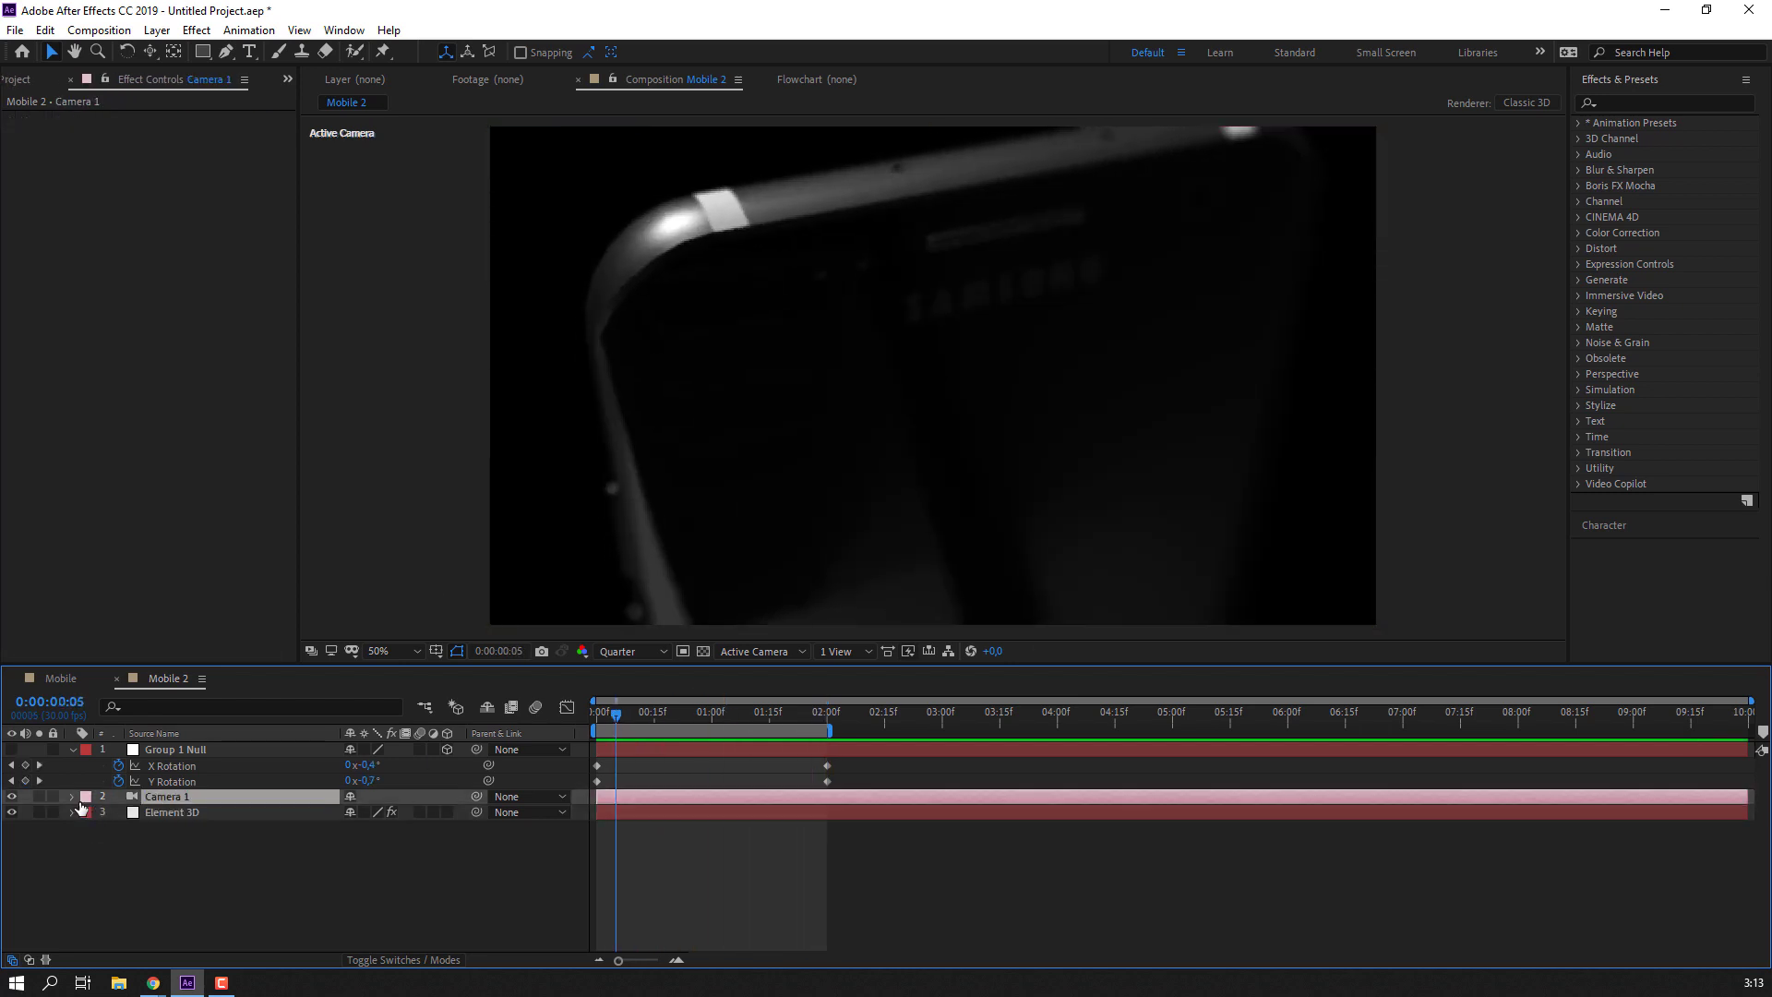
key("a")
key("a")
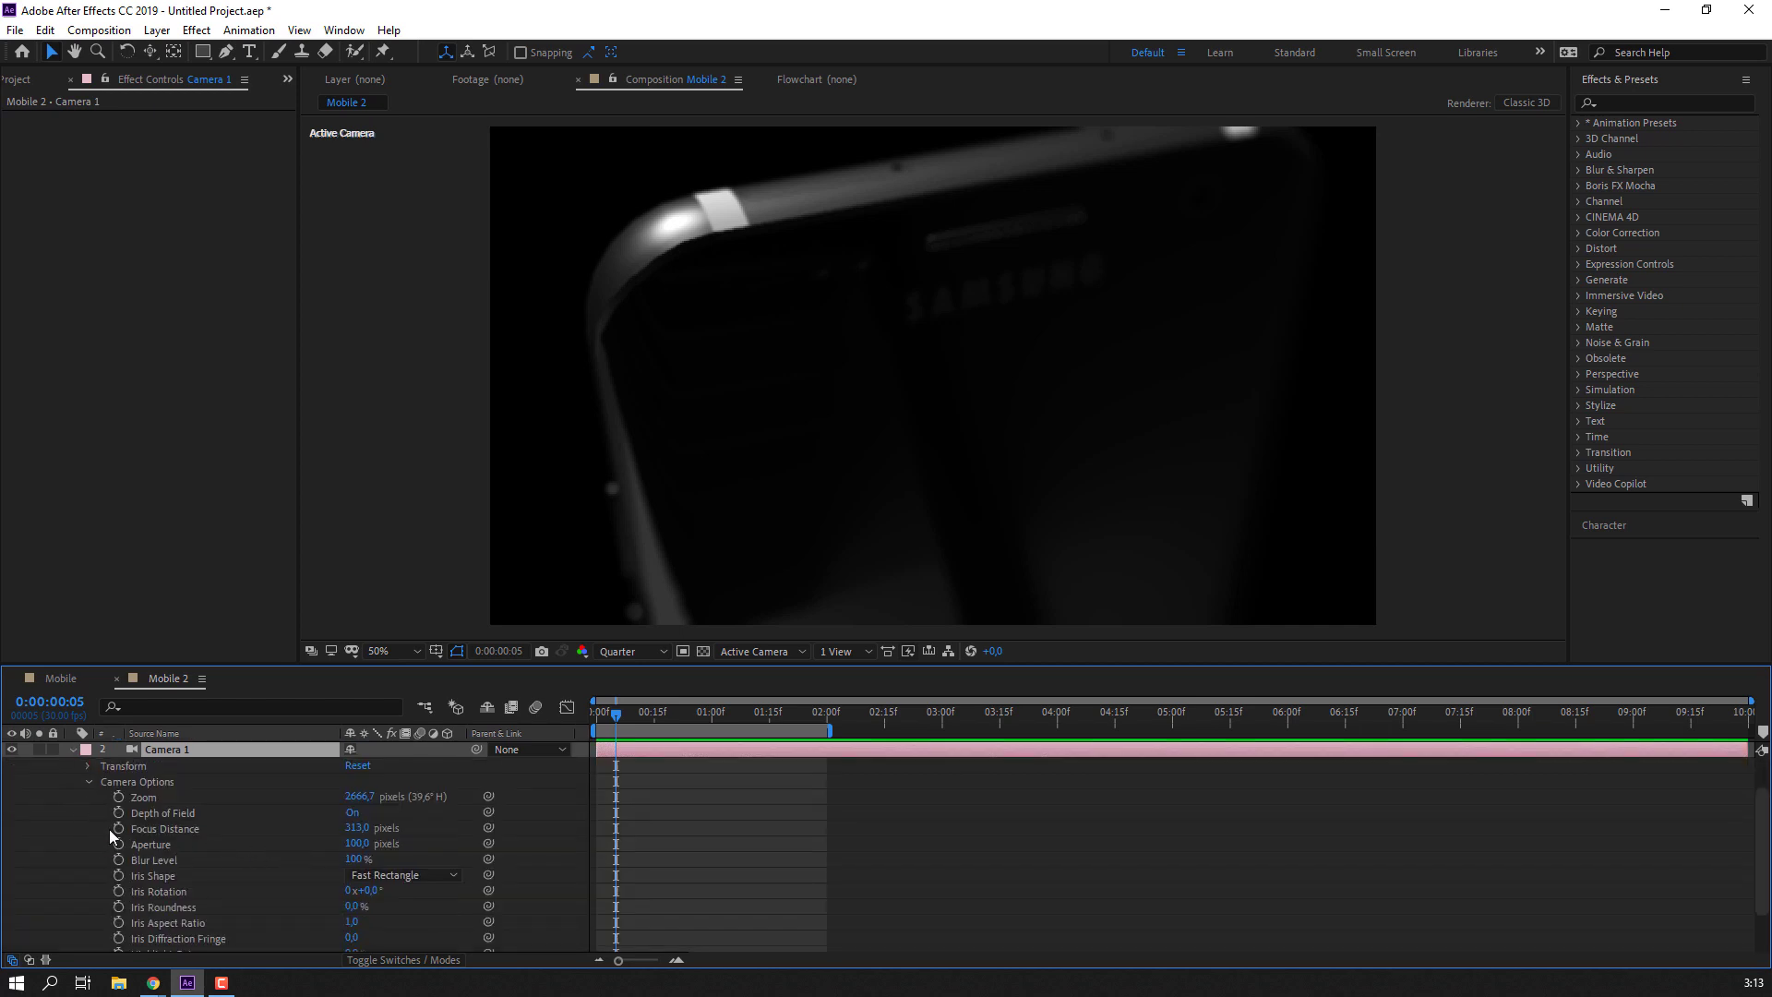
left_click(113, 828)
left_click_drag(631, 718, 739, 716)
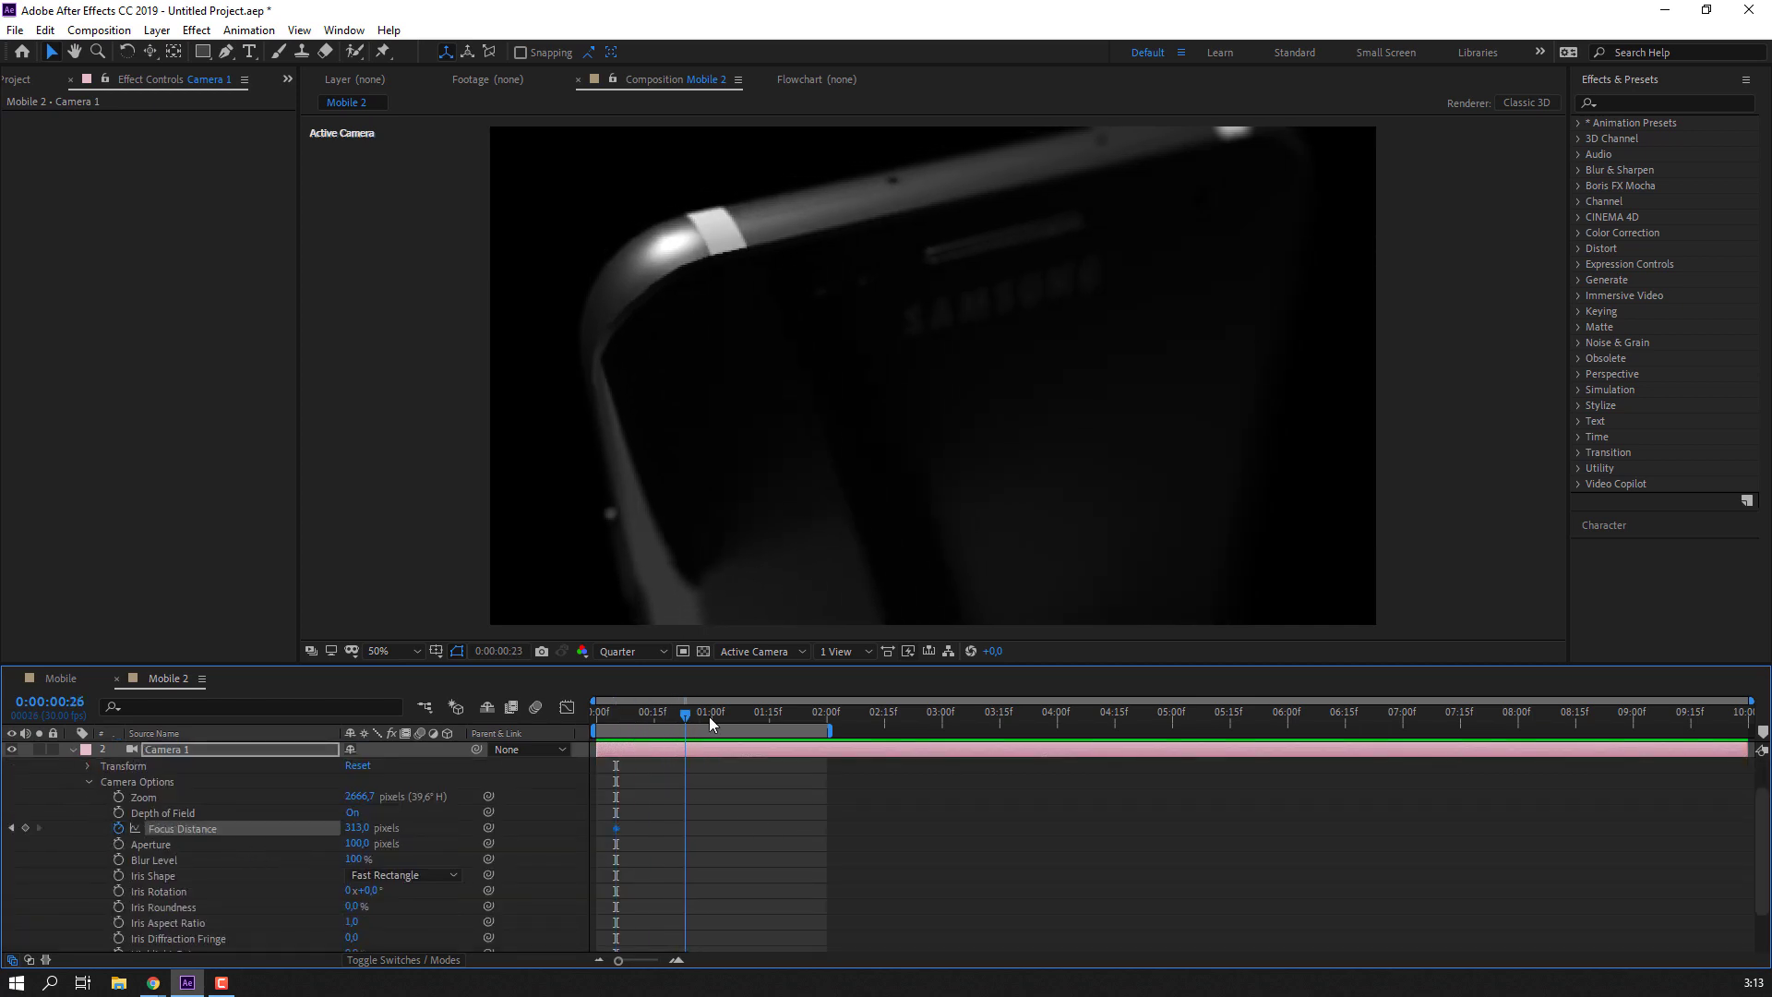
left_click(331, 851)
mouse_move(359, 829)
left_mouse_down()
mouse_move(327, 829)
mouse_move(396, 828)
left_mouse_up()
left_click(839, 863)
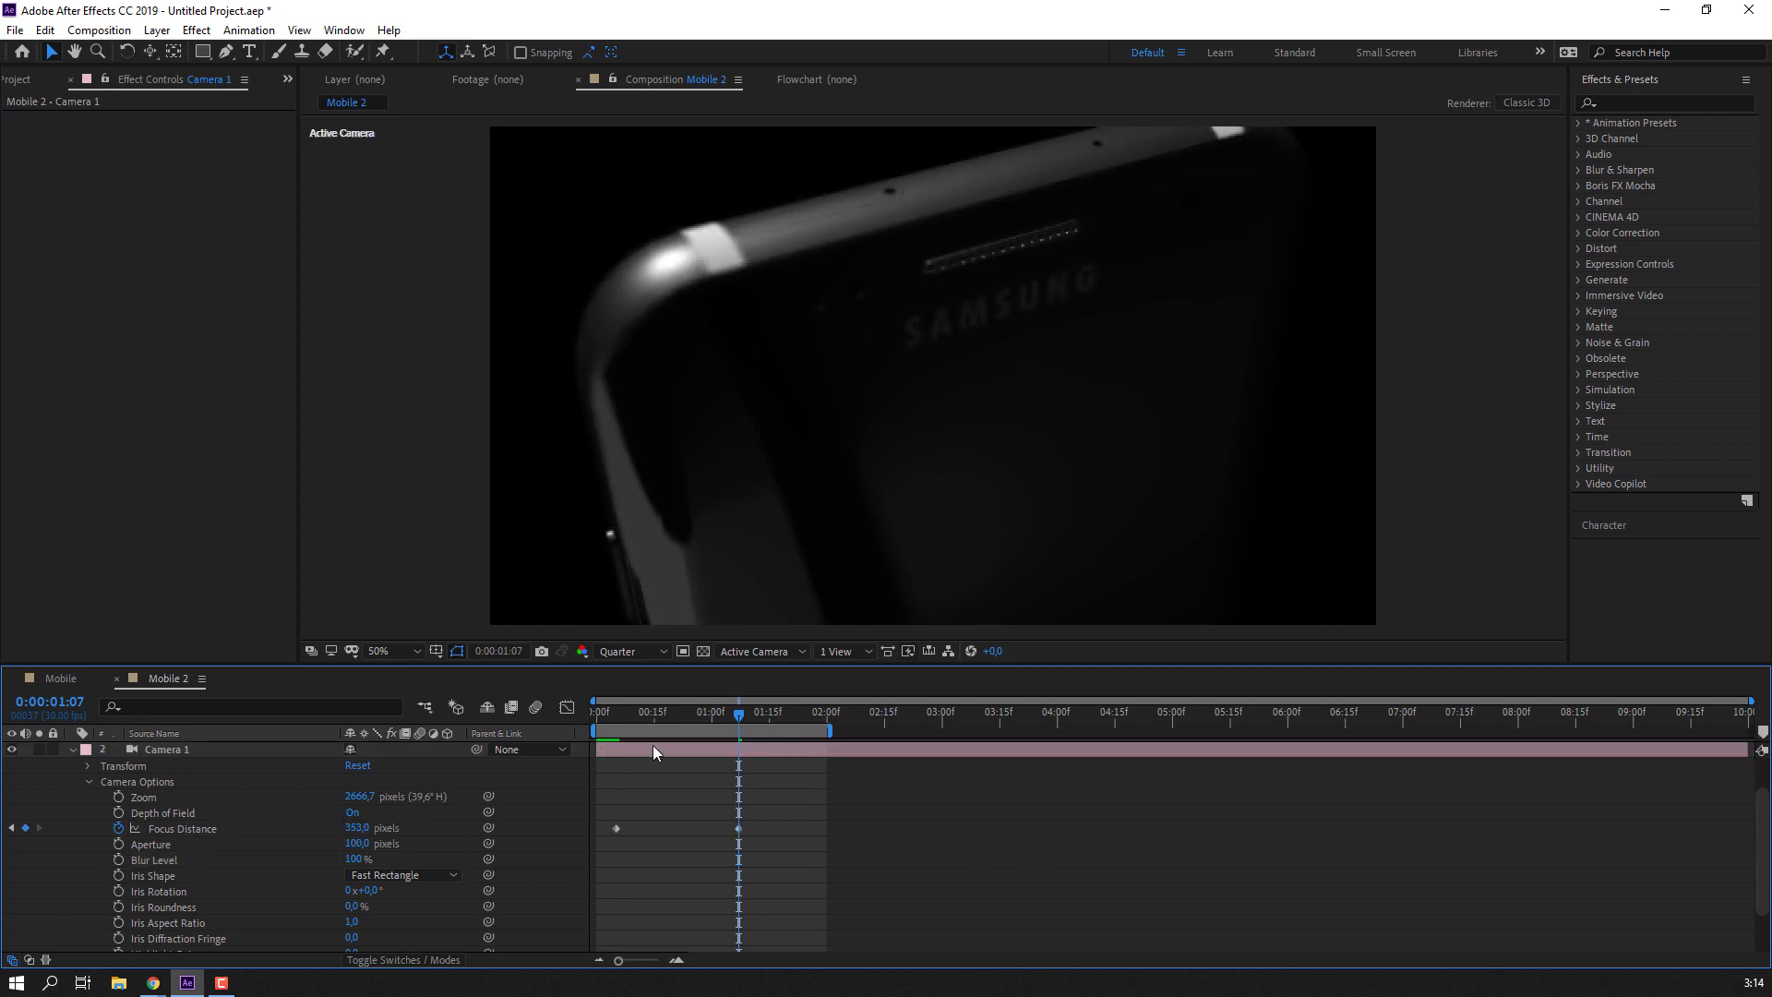
left_click_drag(673, 716, 714, 728)
Check the focus pull at Full resolution, then preview at Quarter and collapse the camera.
left_click(630, 650)
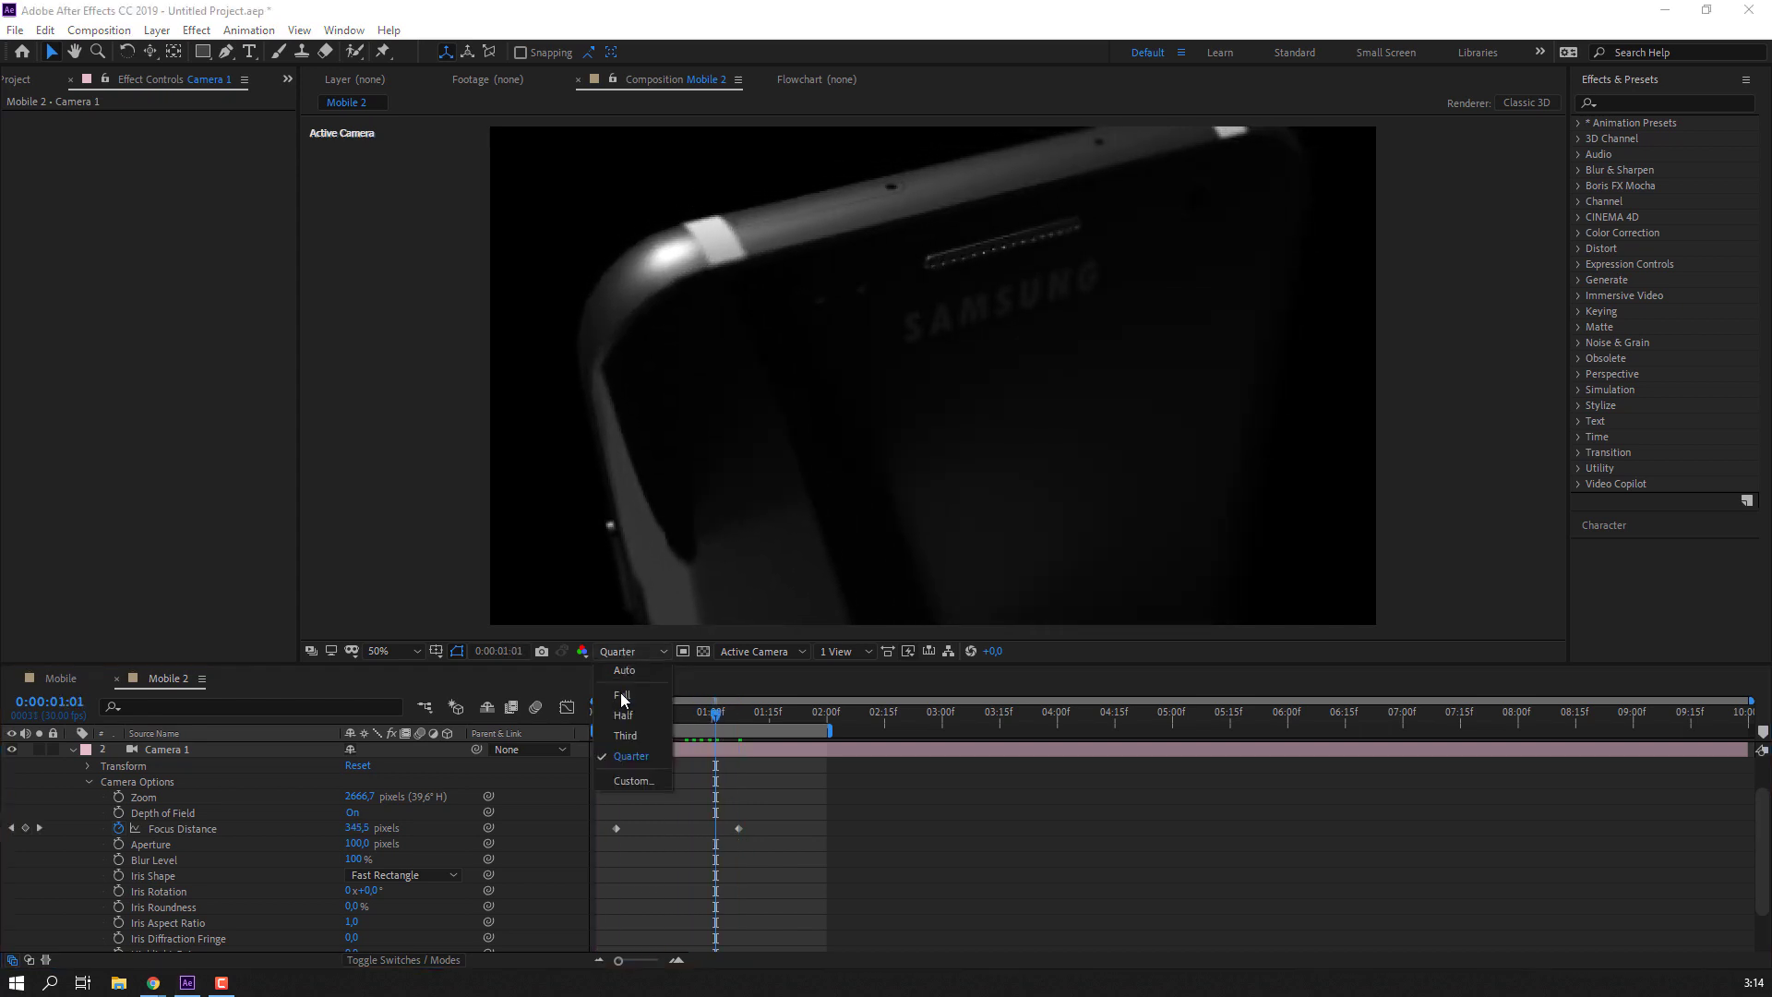
left_click(620, 695)
left_click_drag(729, 725, 681, 720)
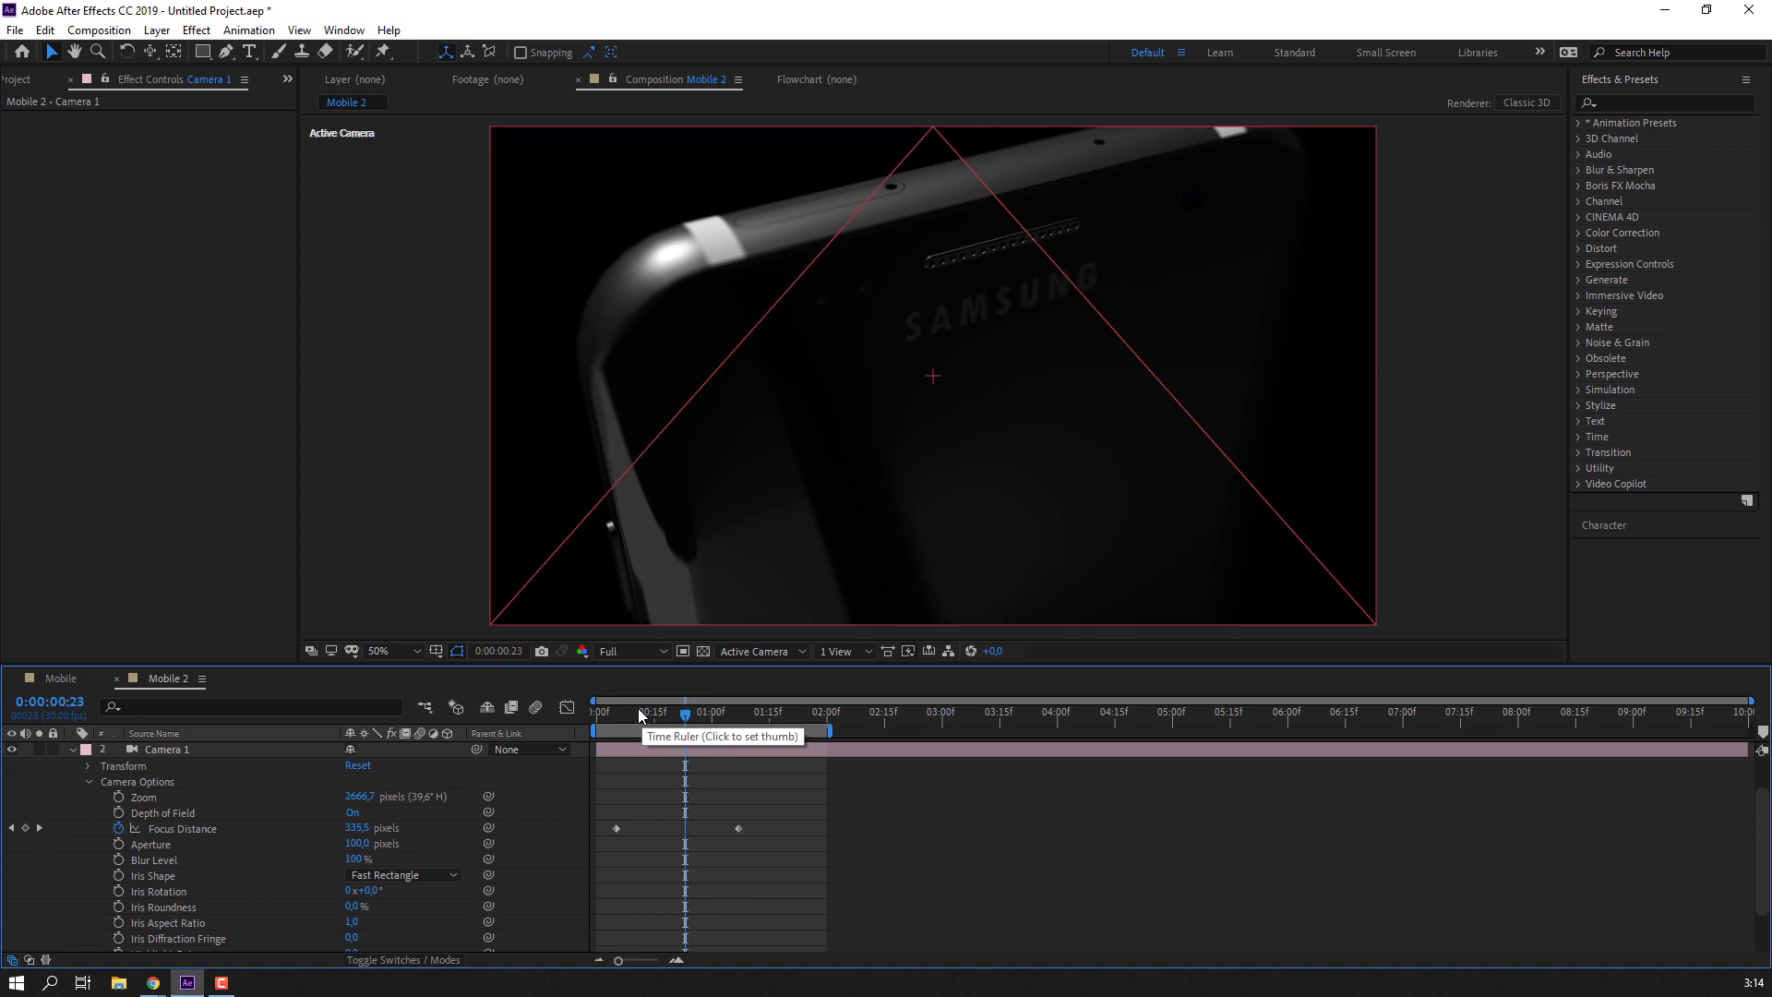
left_click(630, 651)
left_click(632, 756)
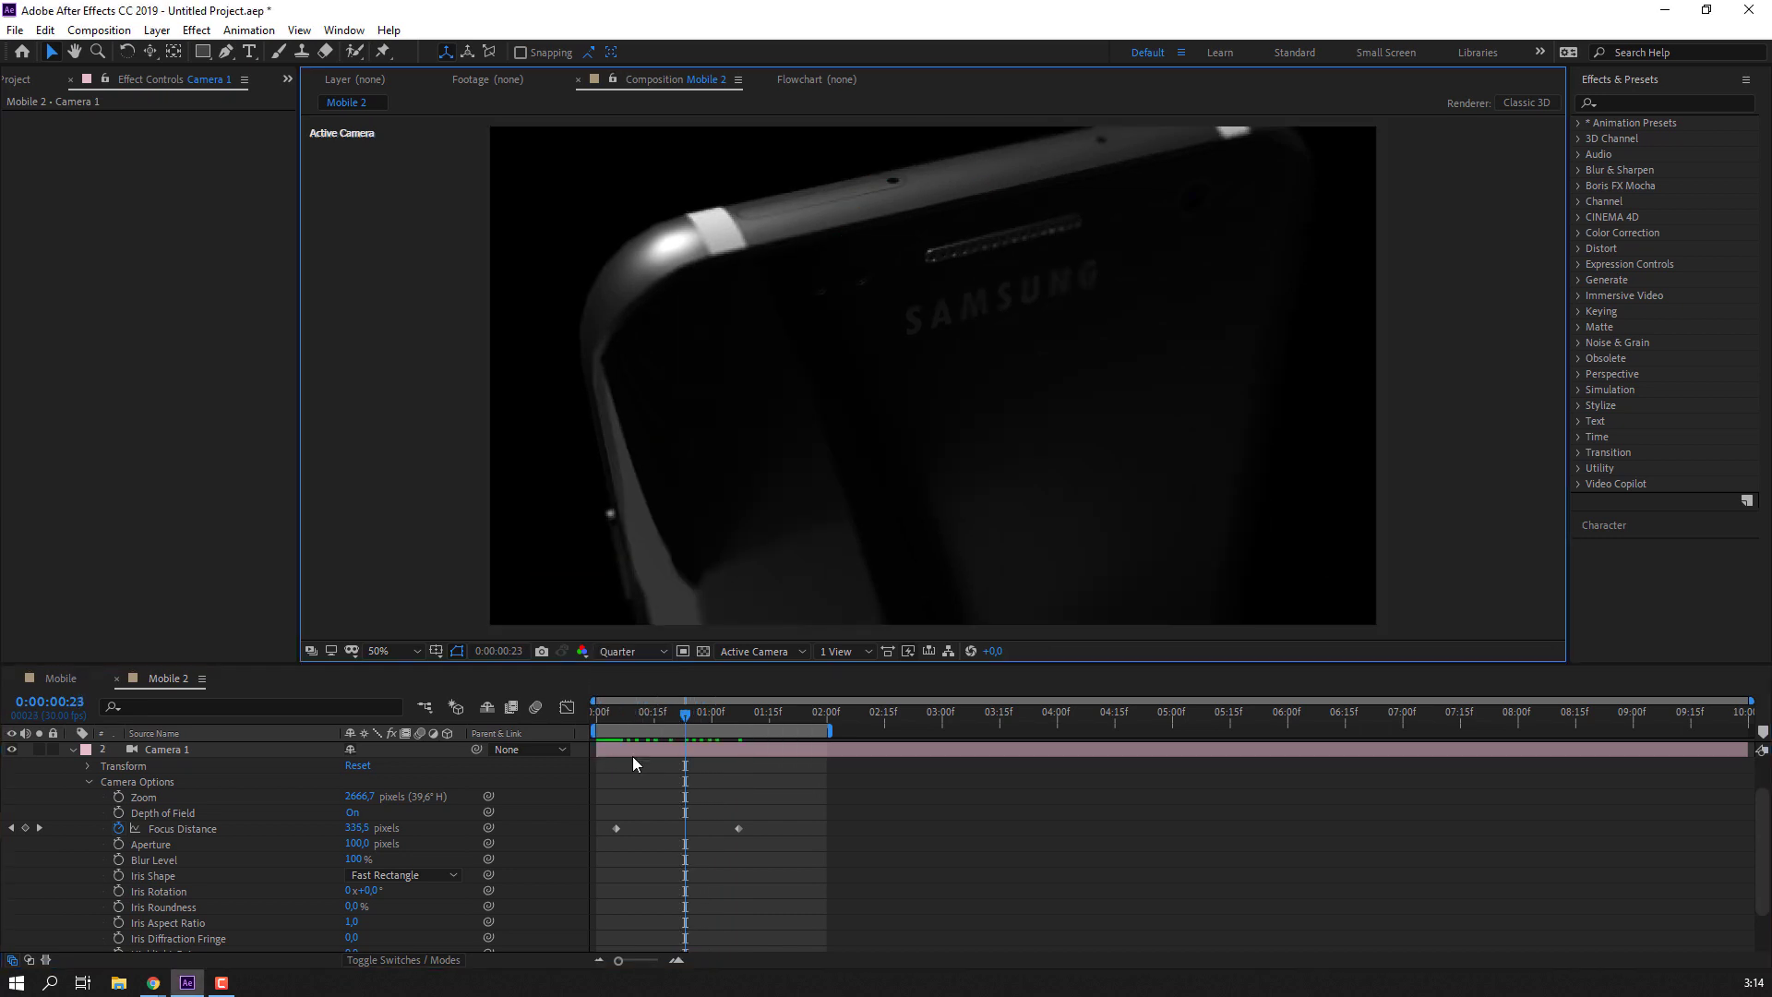
key("space")
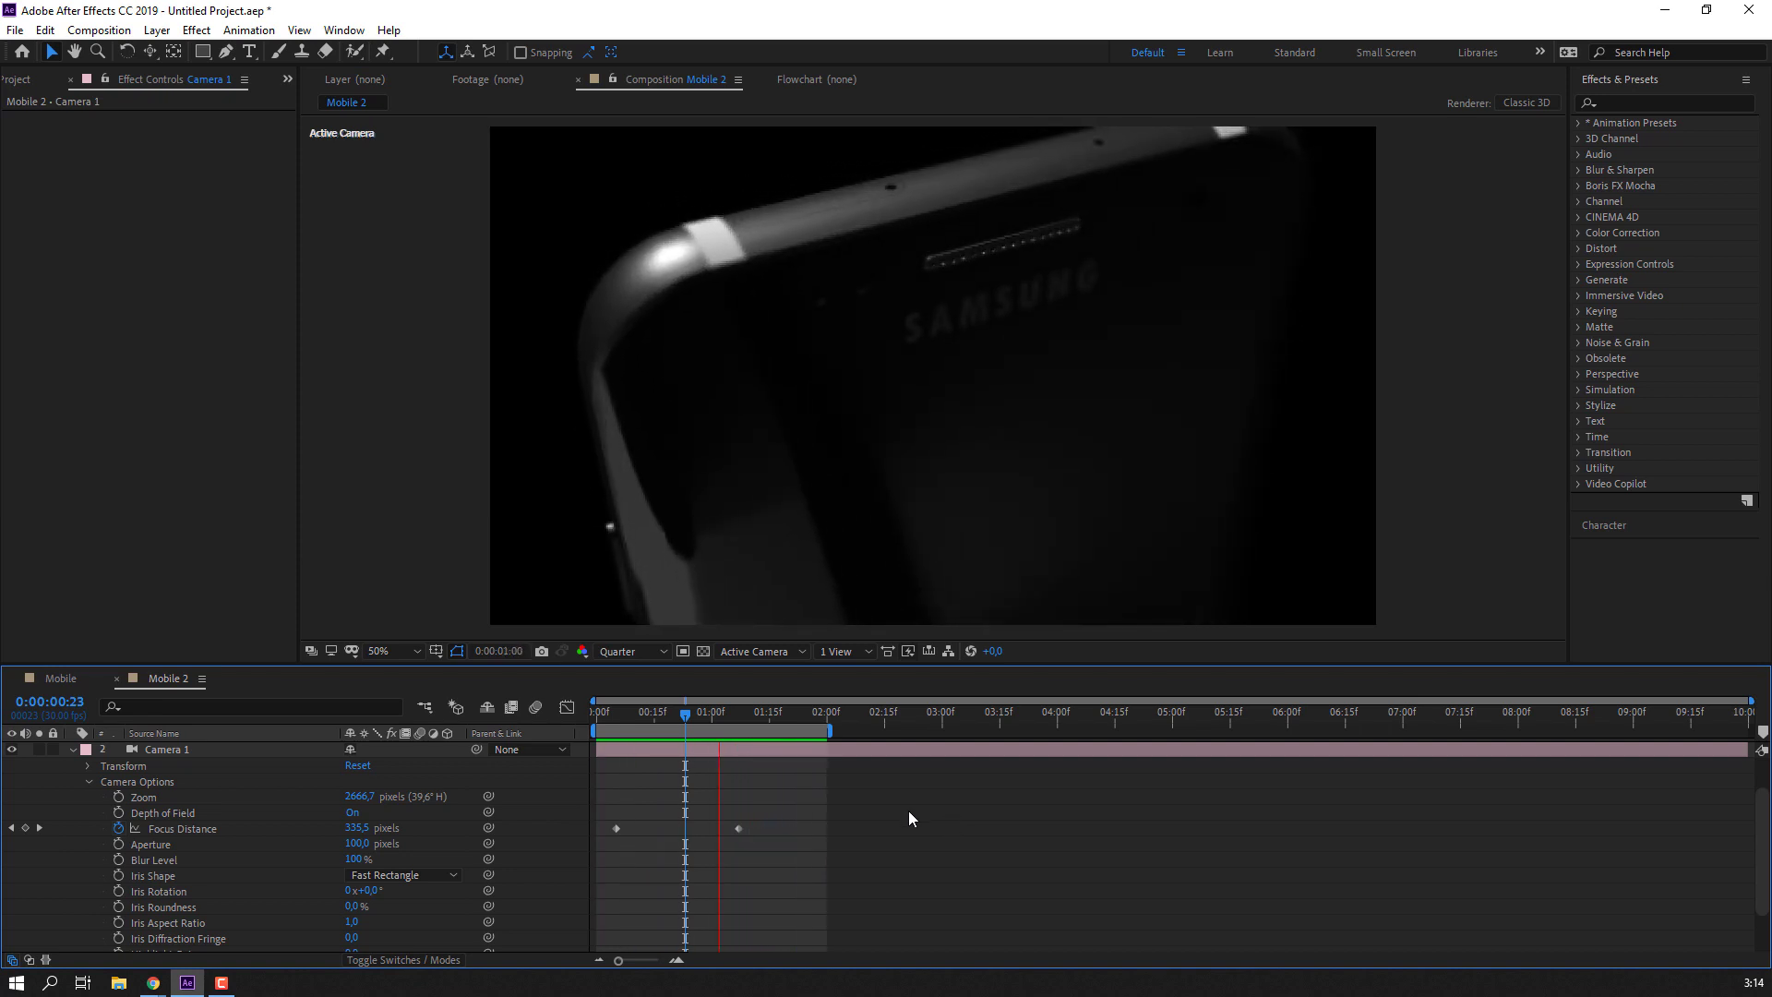
key("space")
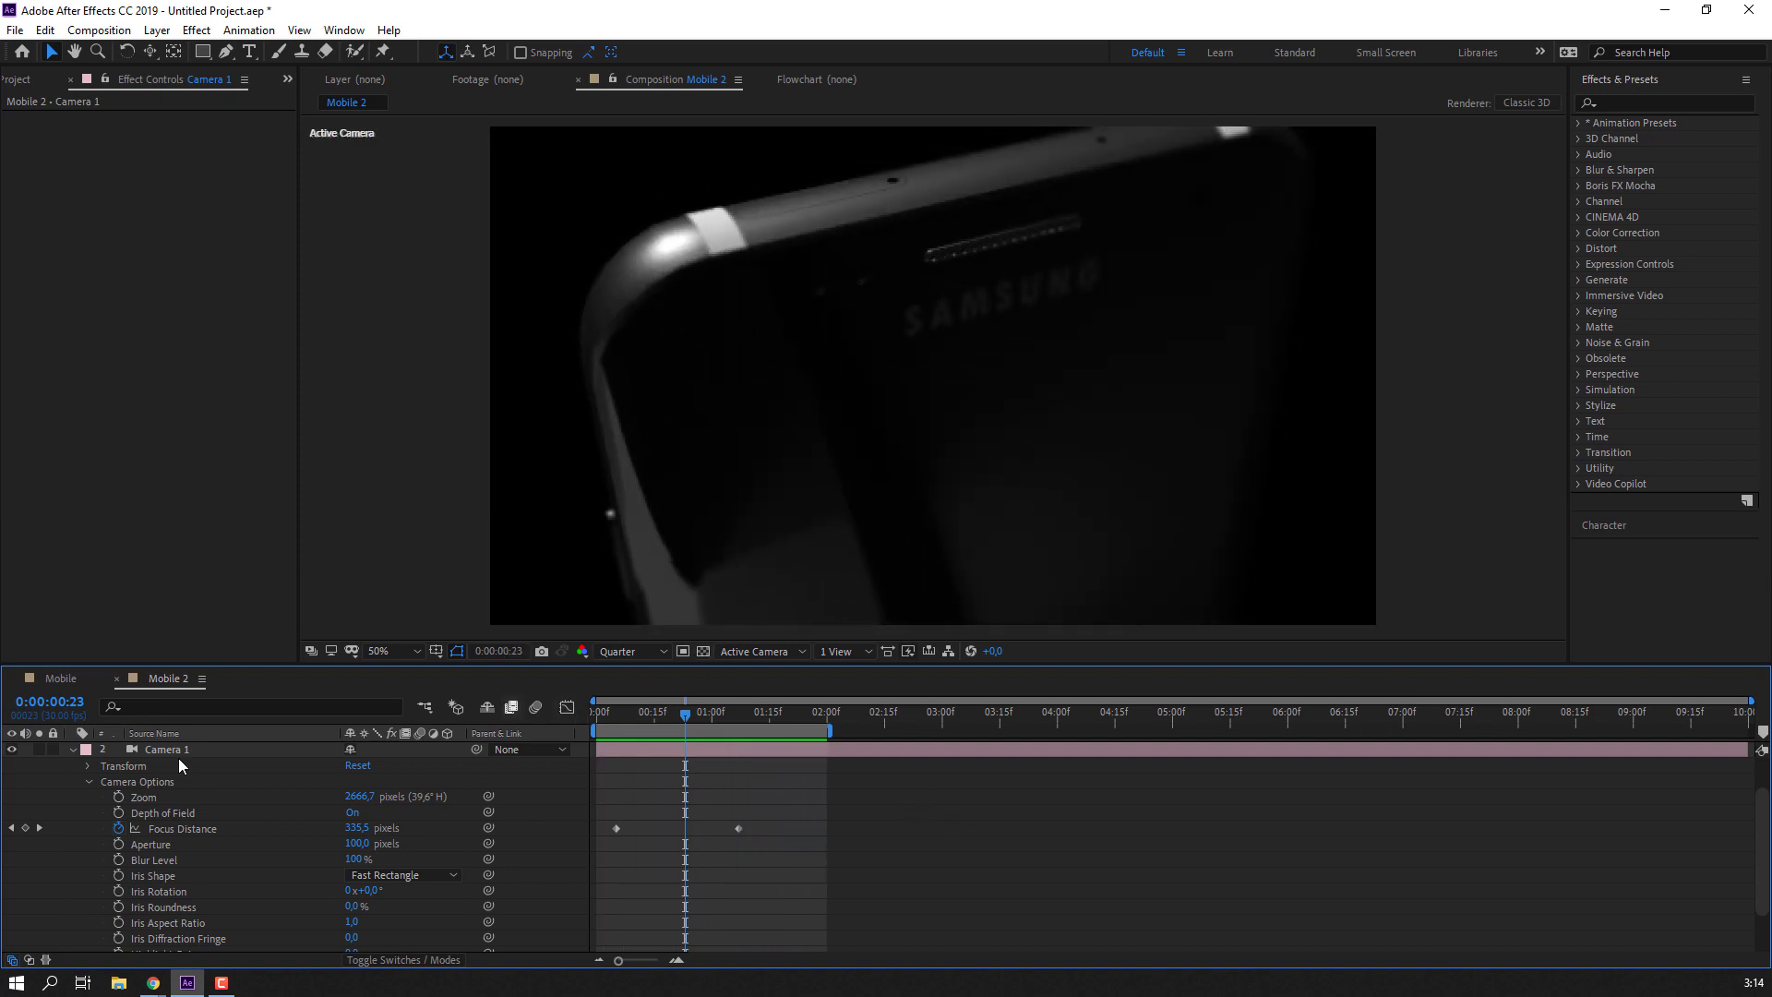
scroll(74, 772, "up", 3)
left_click(72, 796)
Turn on Show in BG for the Element 3D environment in Mobile 2 and scrub to view it.
left_click(72, 750)
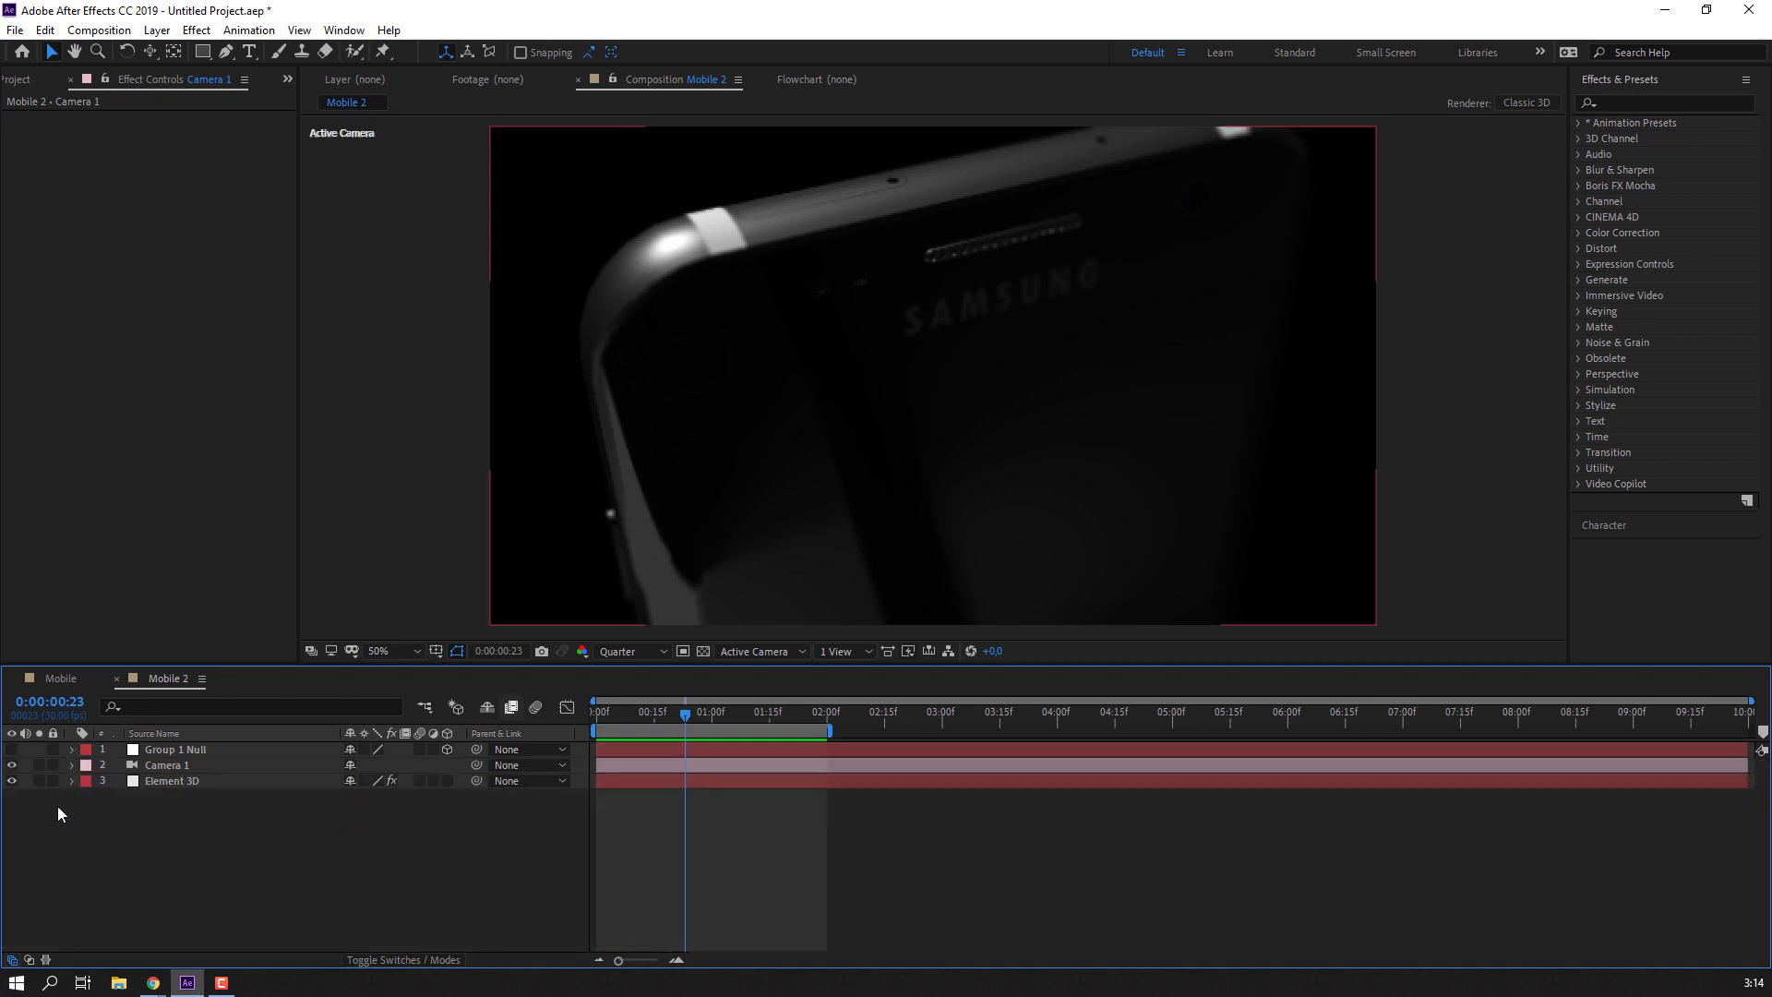
left_click(162, 781)
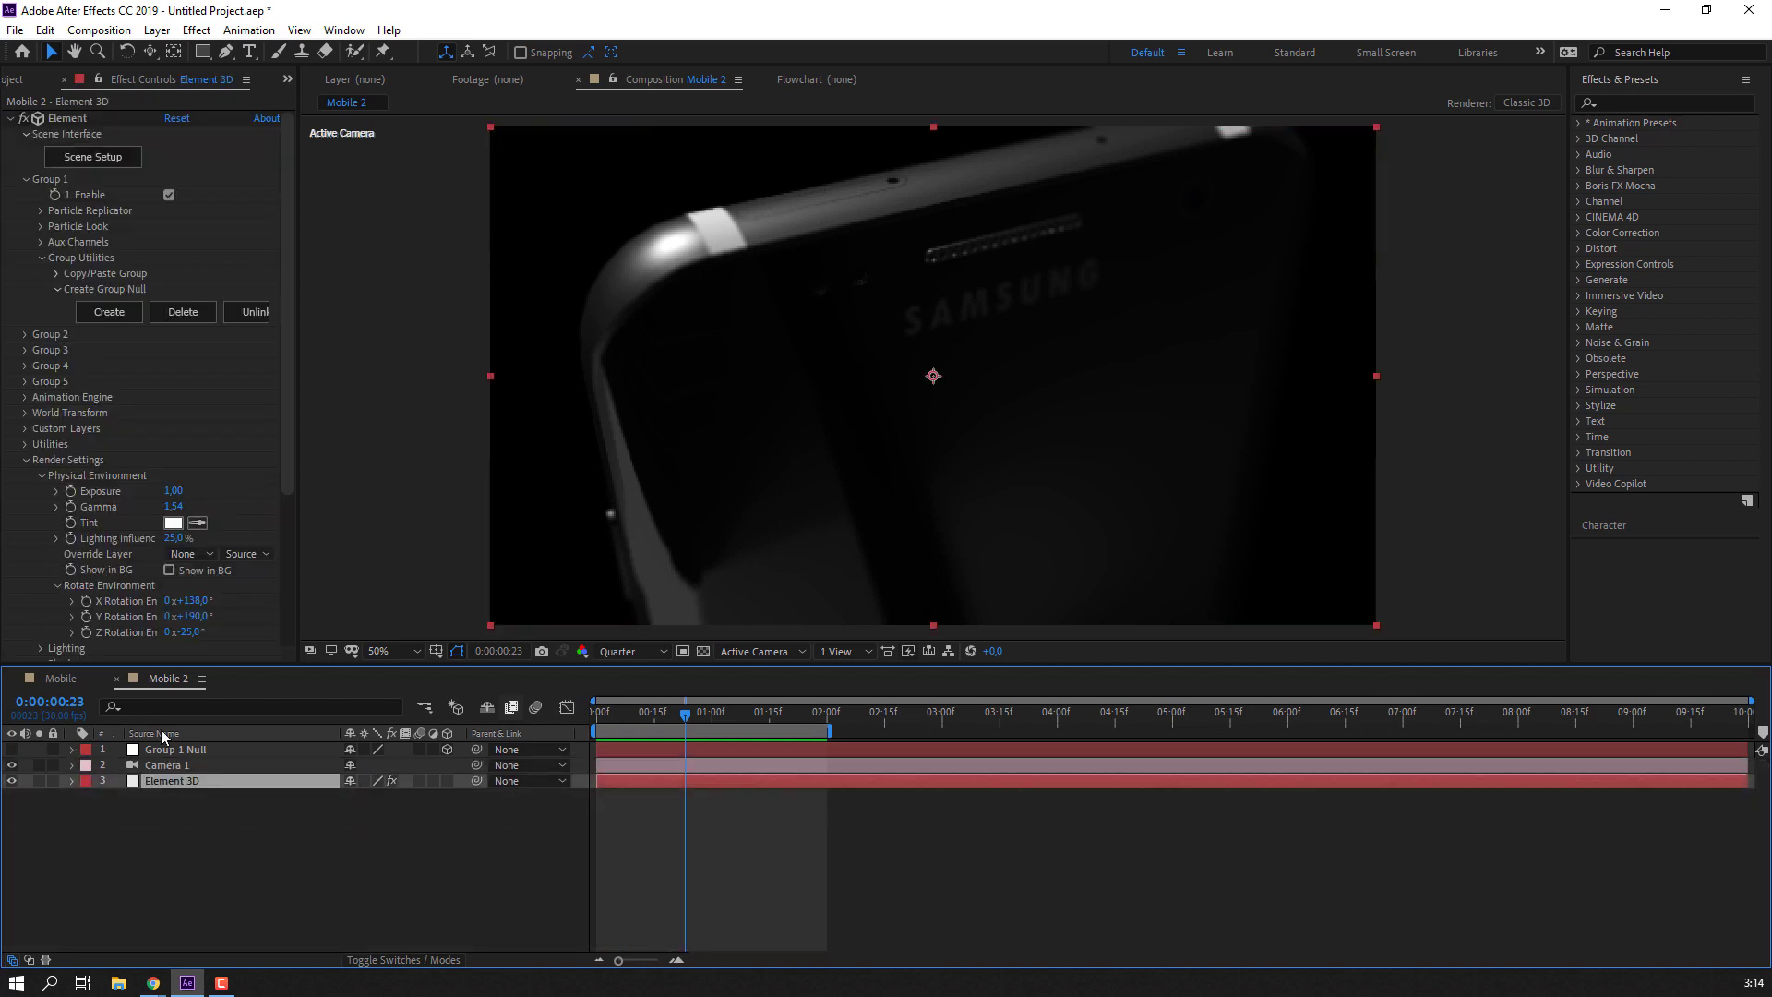
left_click(168, 570)
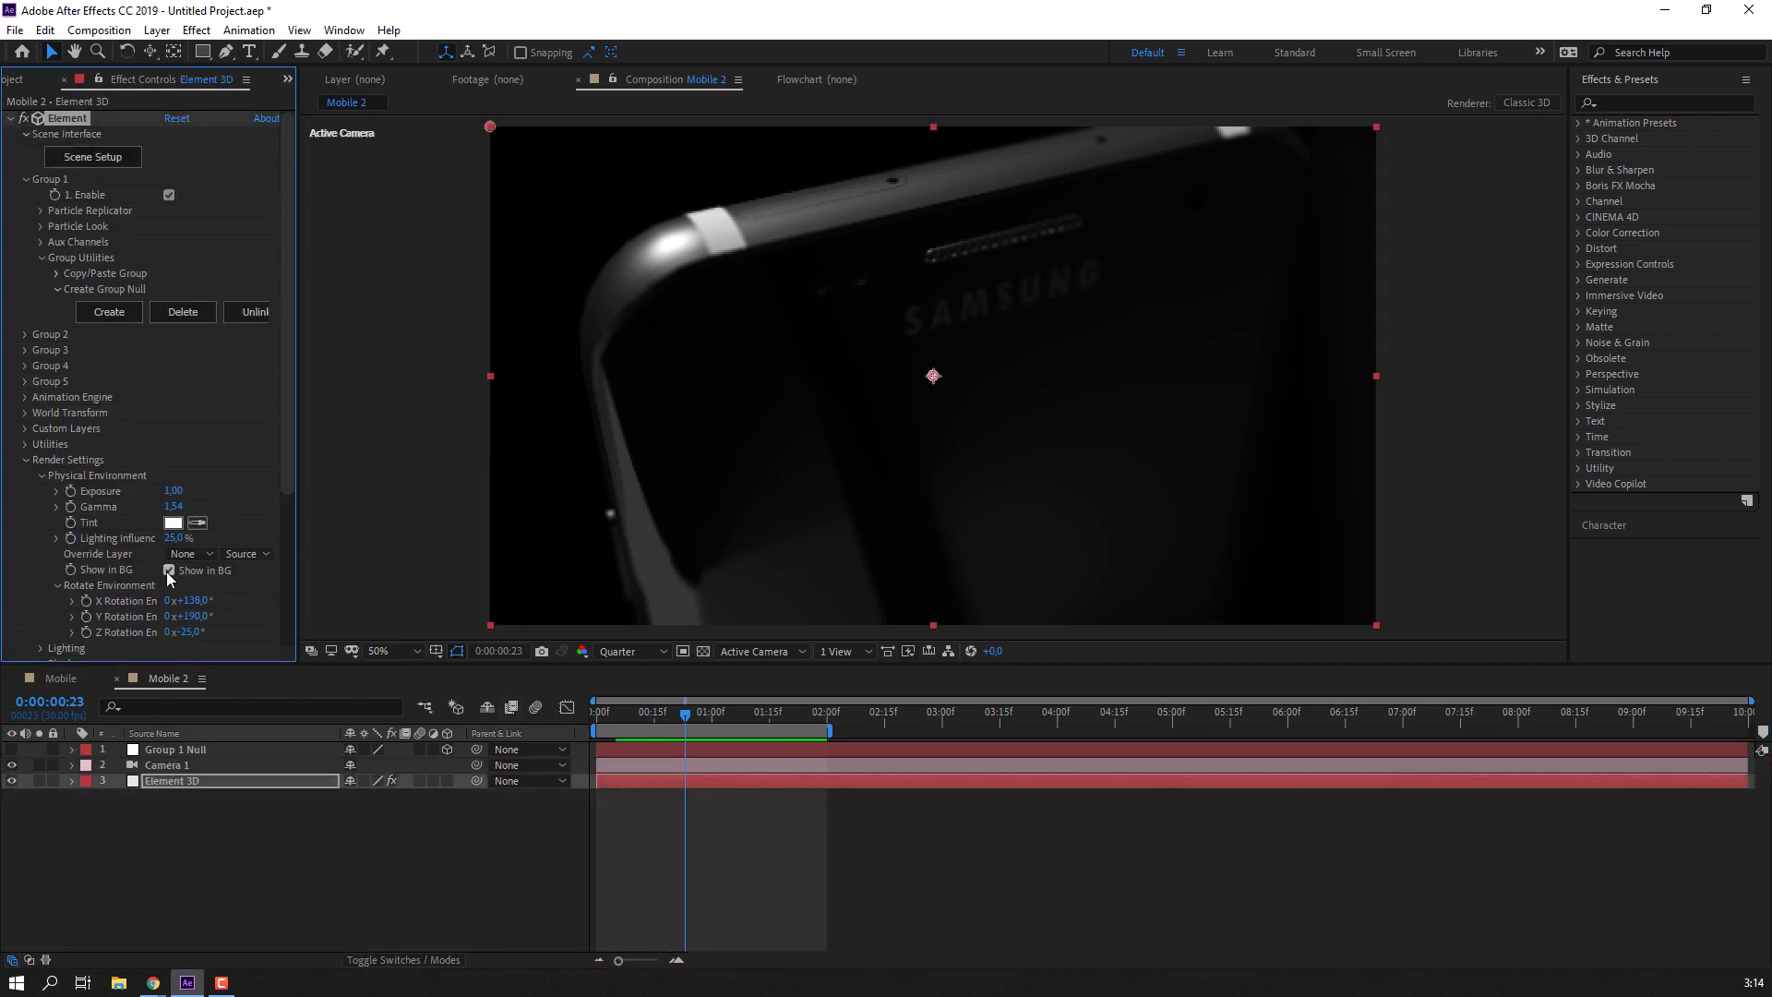
left_click_drag(595, 722, 809, 722)
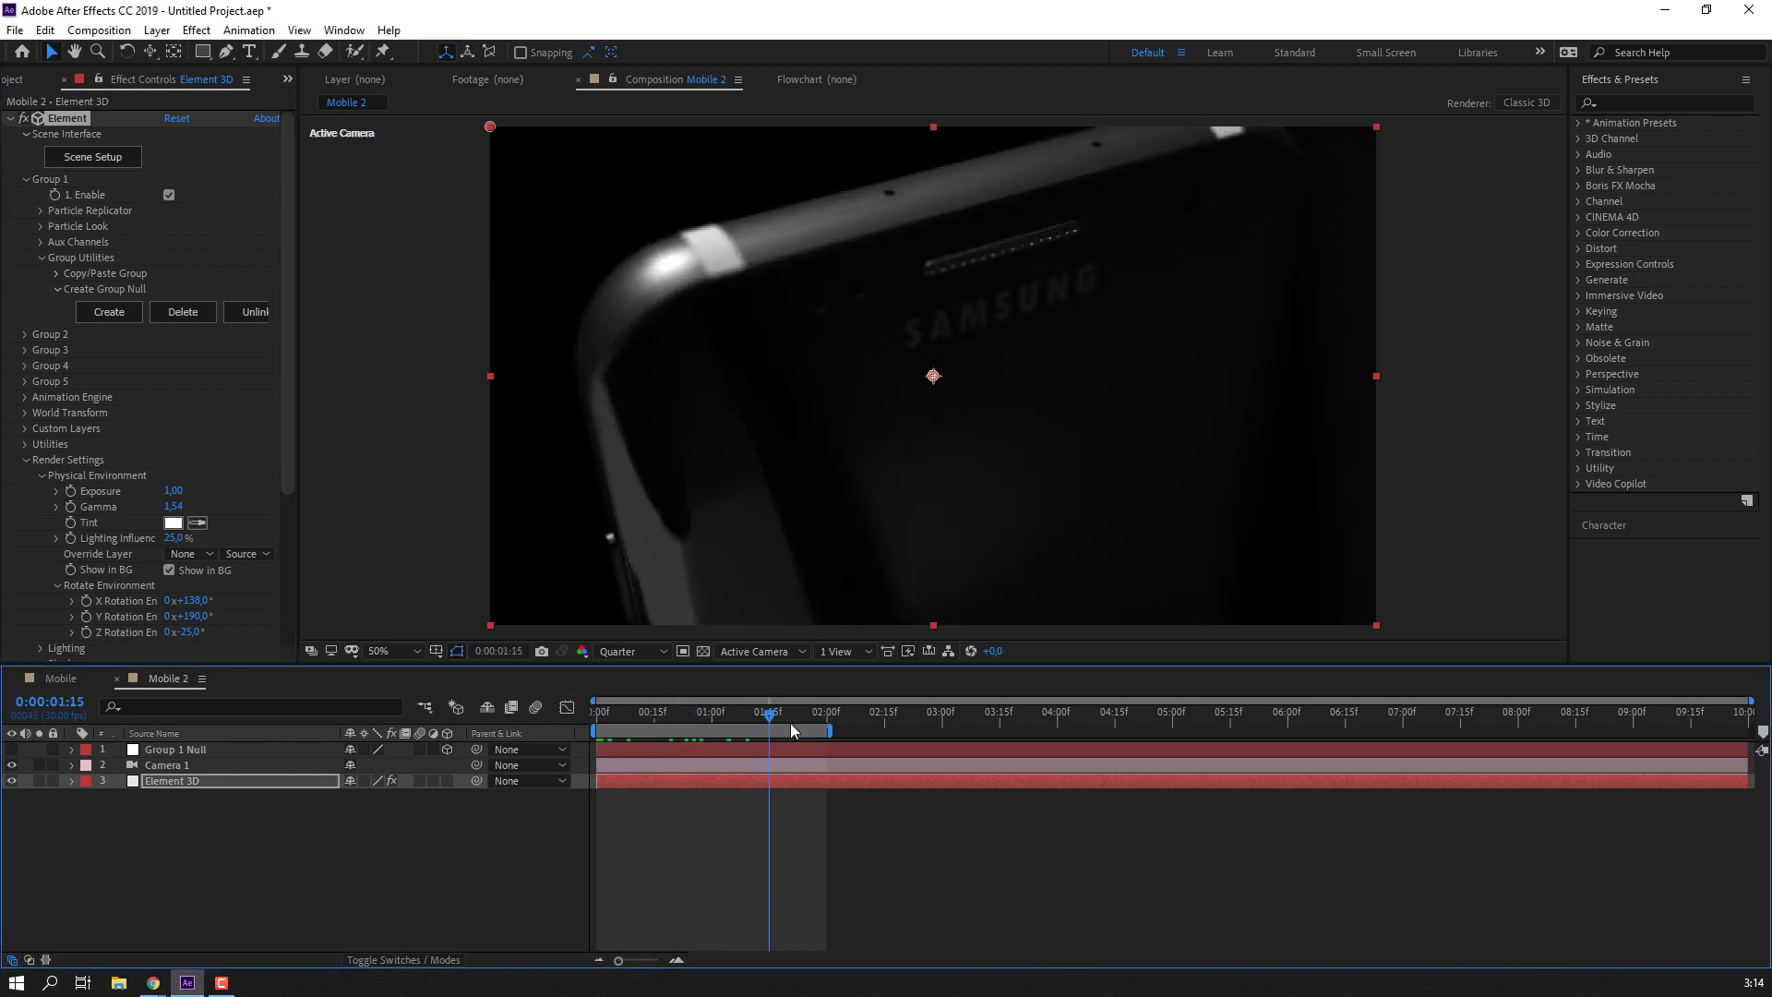
Enable Show in BG in the Mobile composition too and scrub through the phone's rotation.
left_click(64, 679)
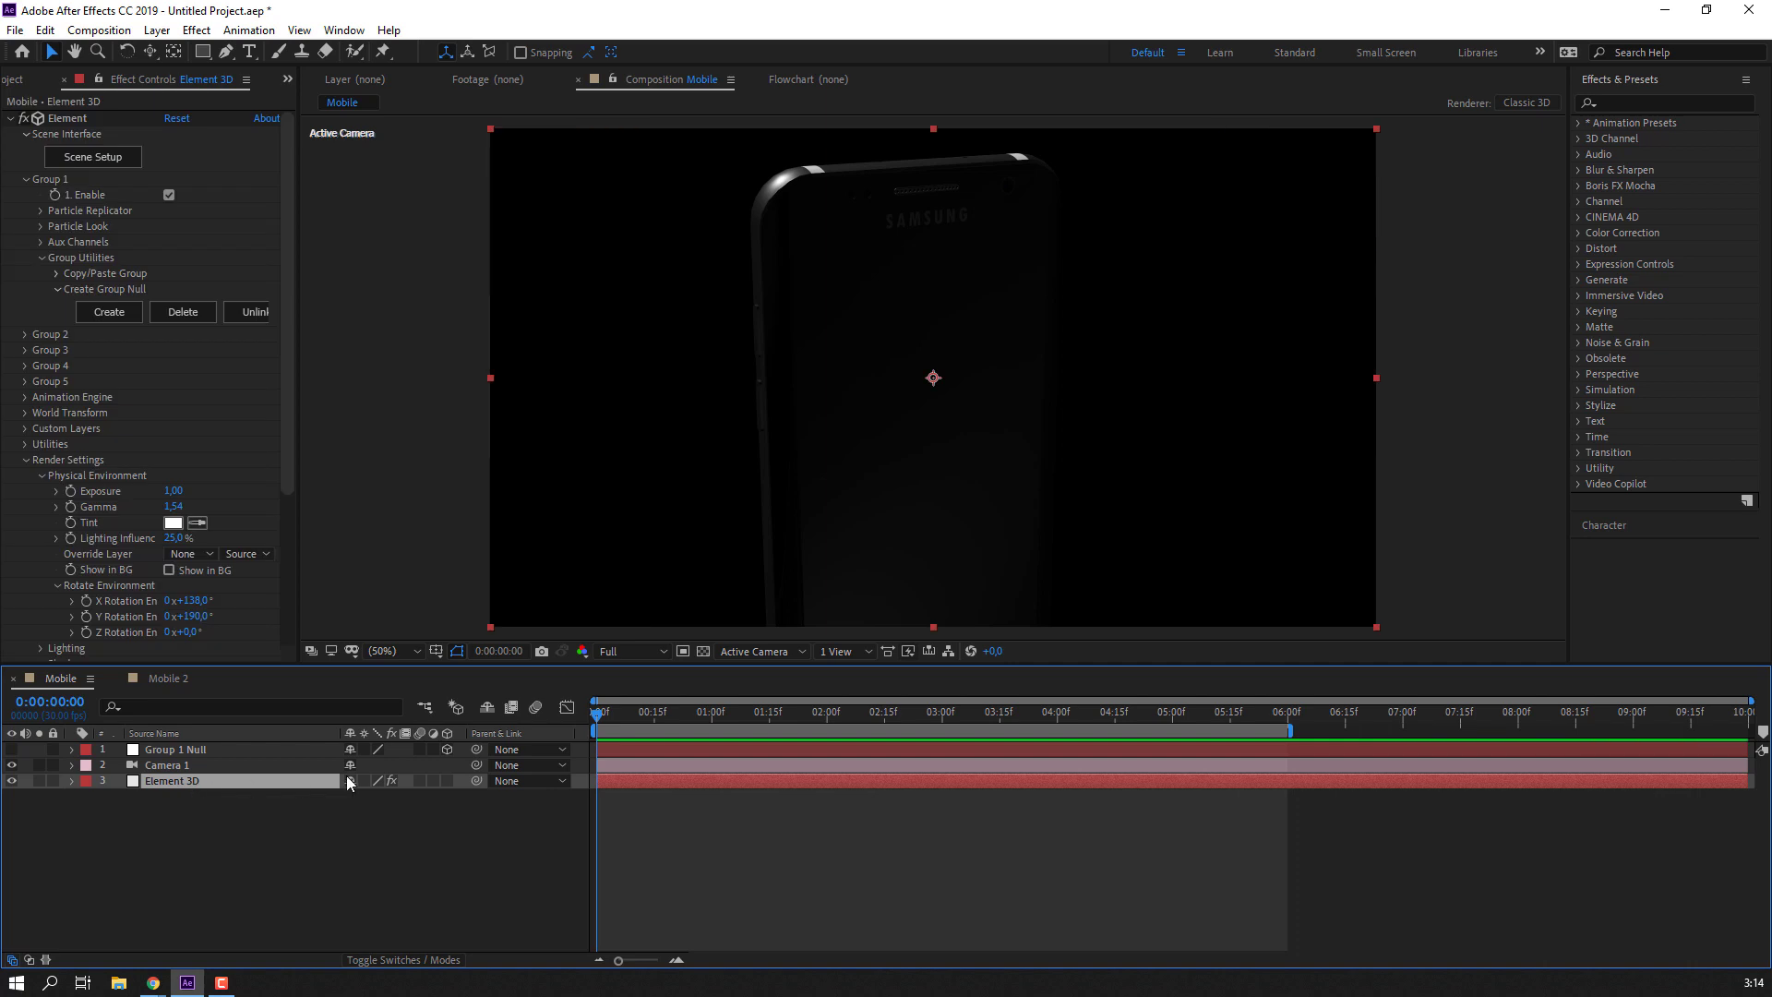
left_click(170, 571)
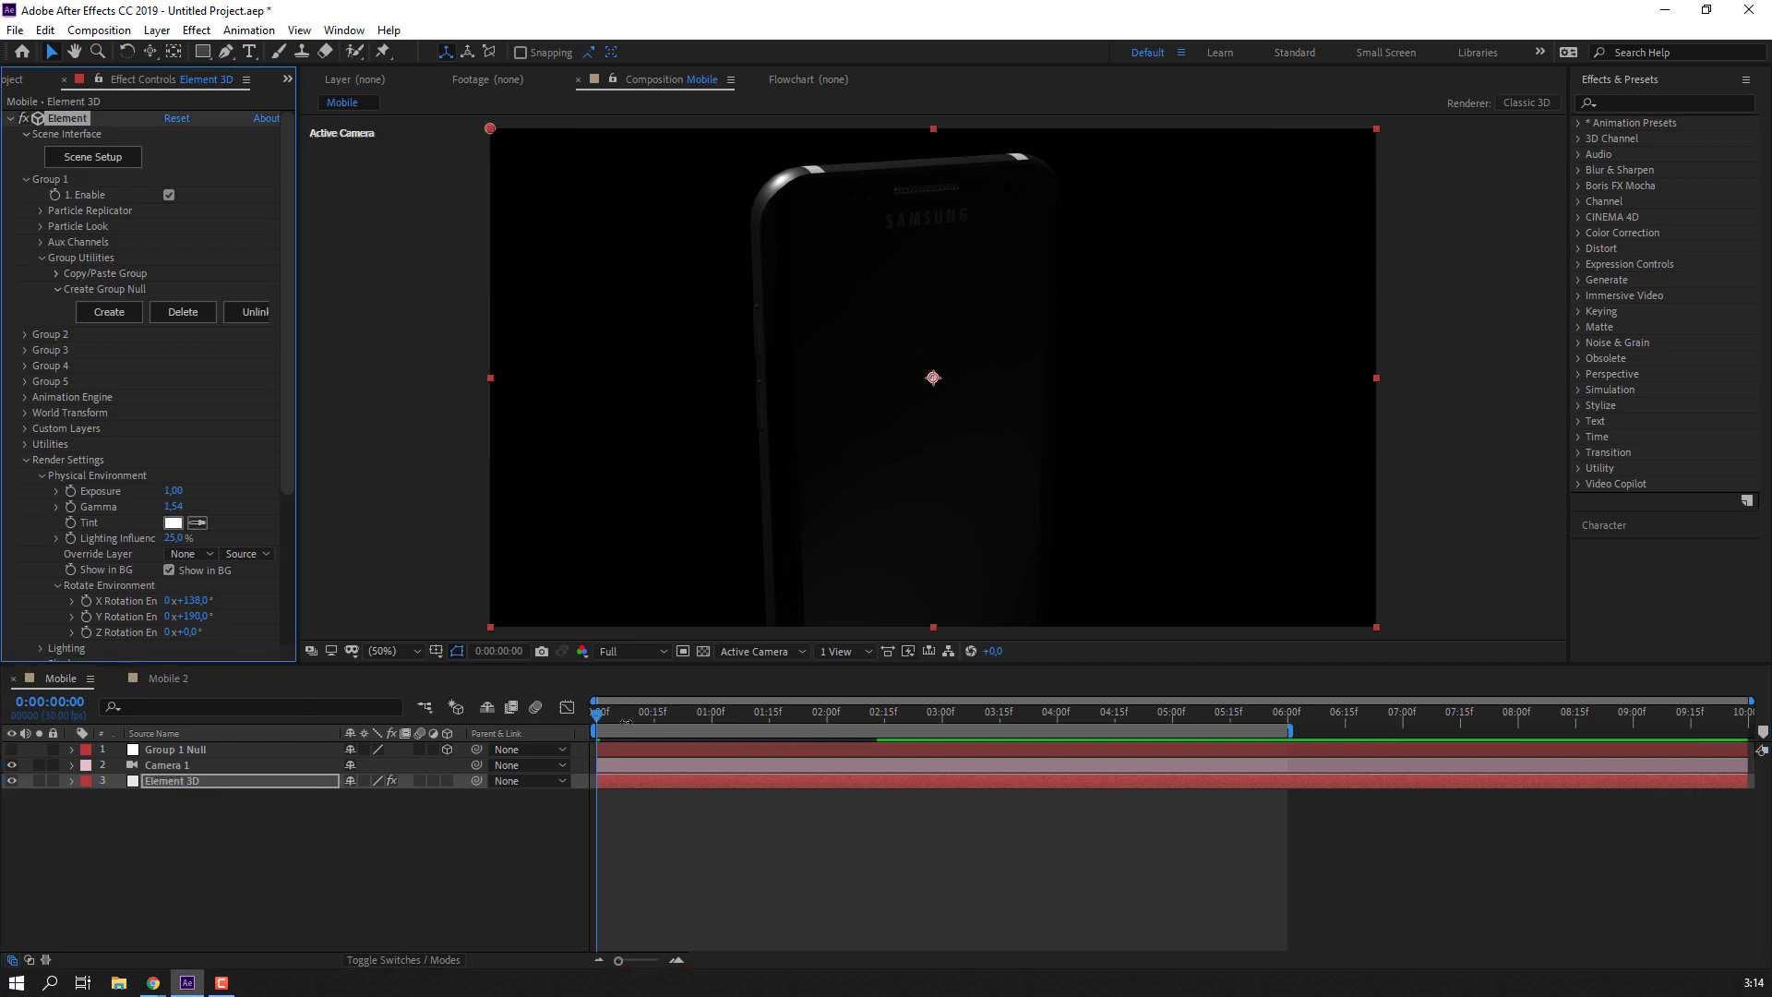
mouse_move(625, 724)
left_mouse_down()
mouse_move(1160, 715)
mouse_move(643, 727)
mouse_move(1144, 709)
left_mouse_up()
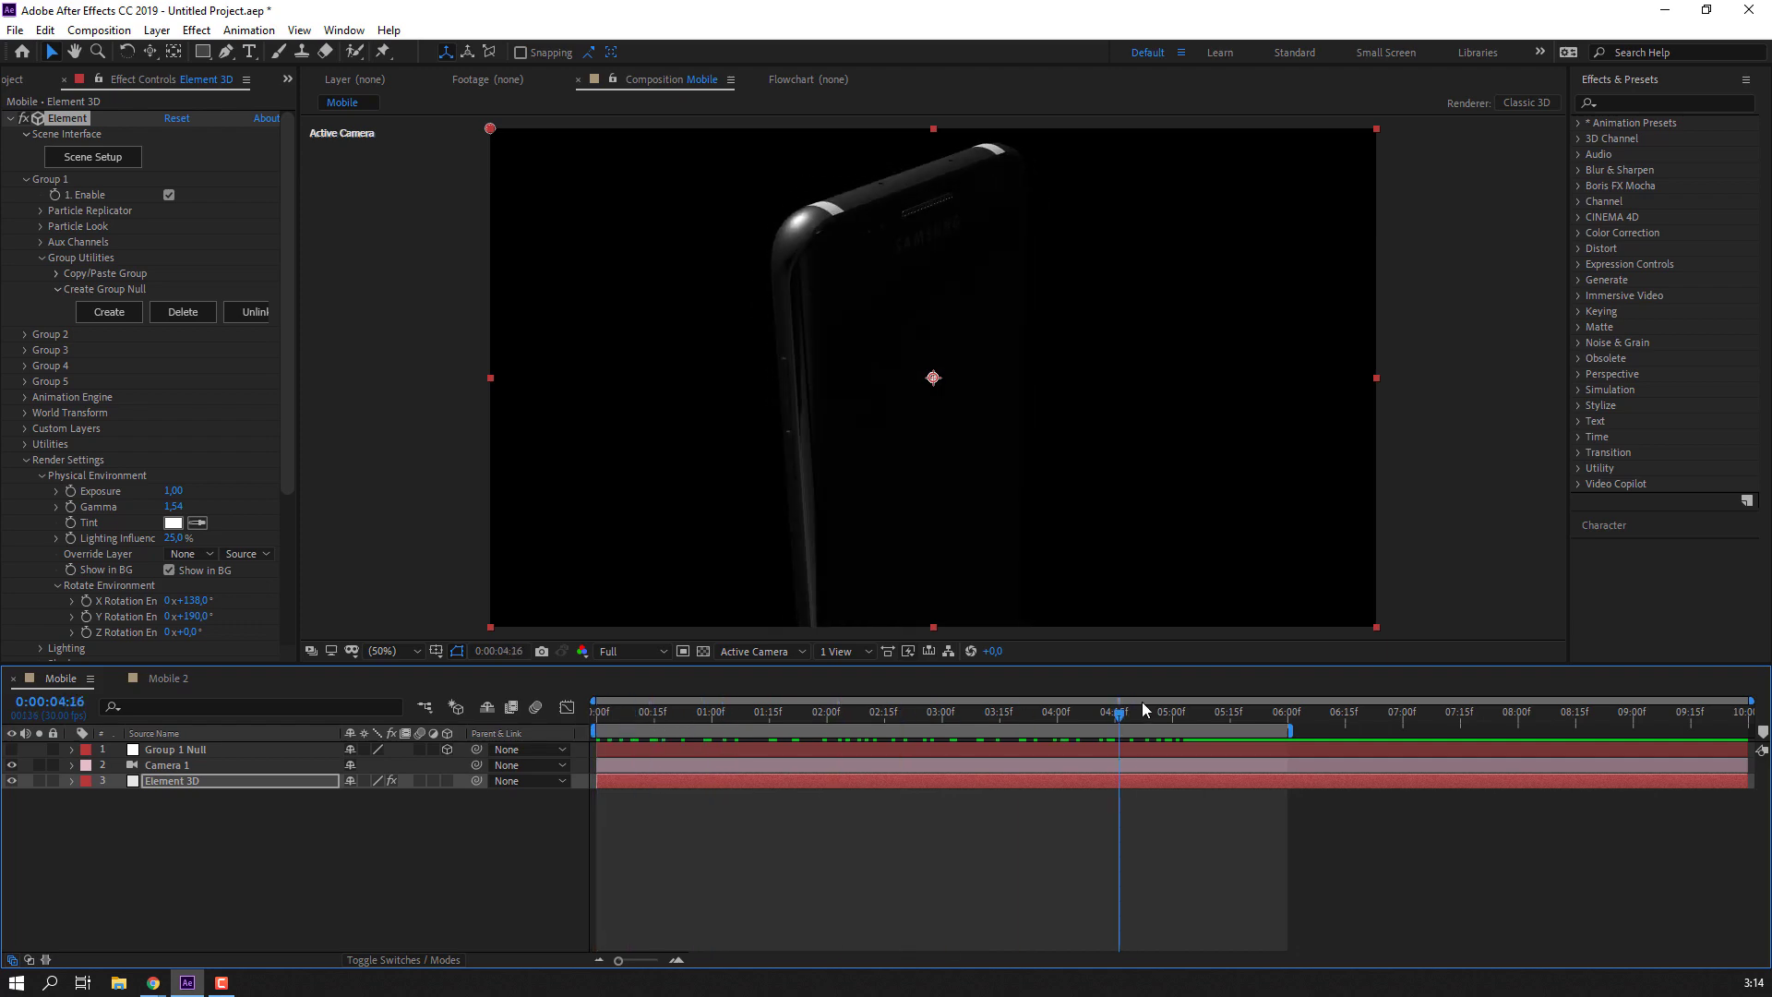
left_click(127, 165)
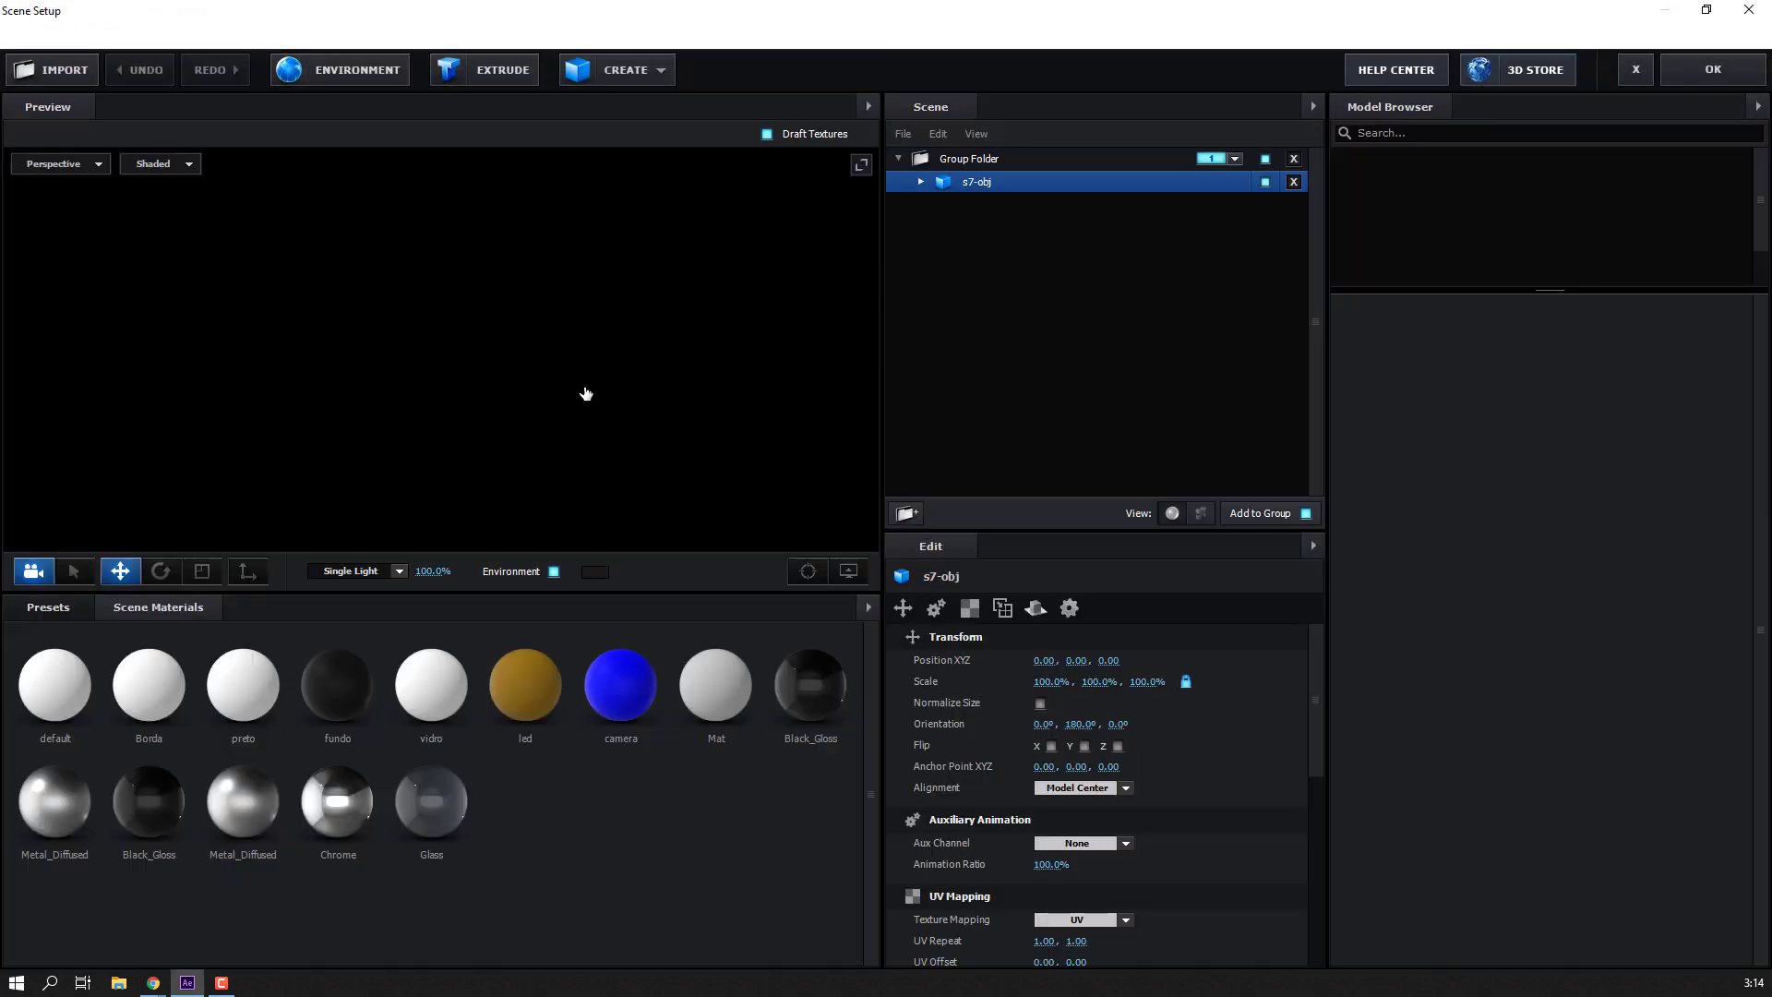
left_click_drag(409, 349, 316, 523)
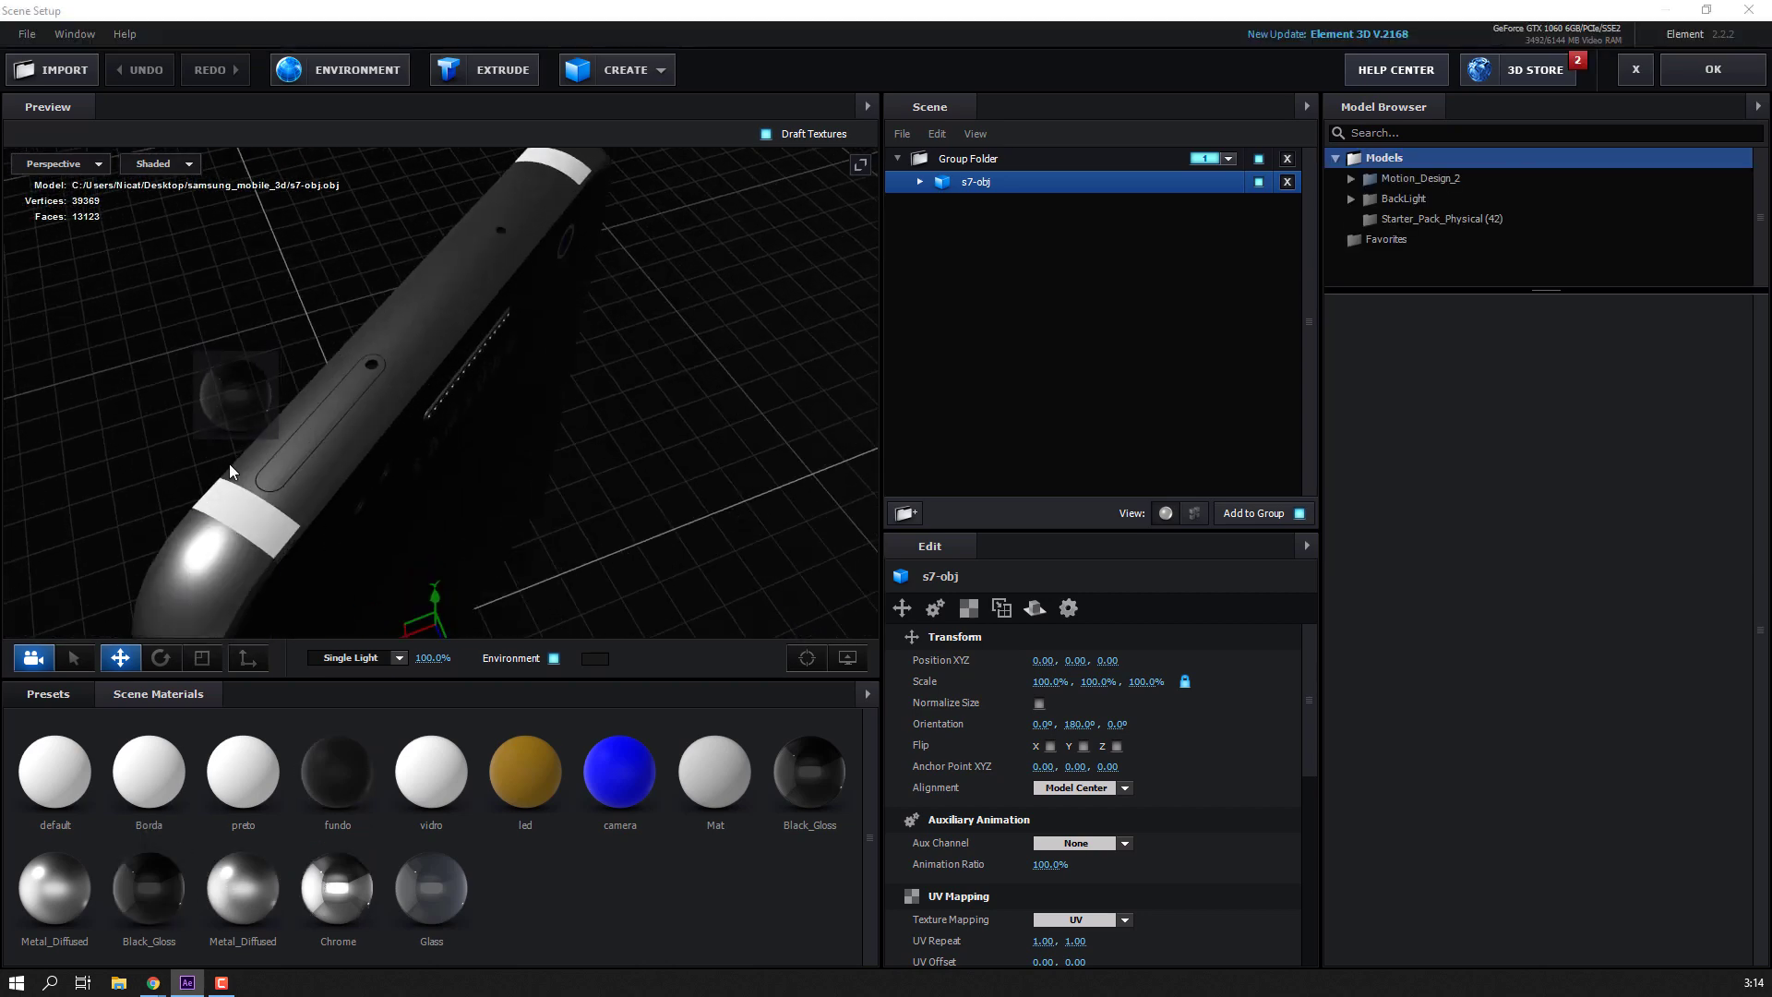
left_click_drag(230, 464, 393, 440)
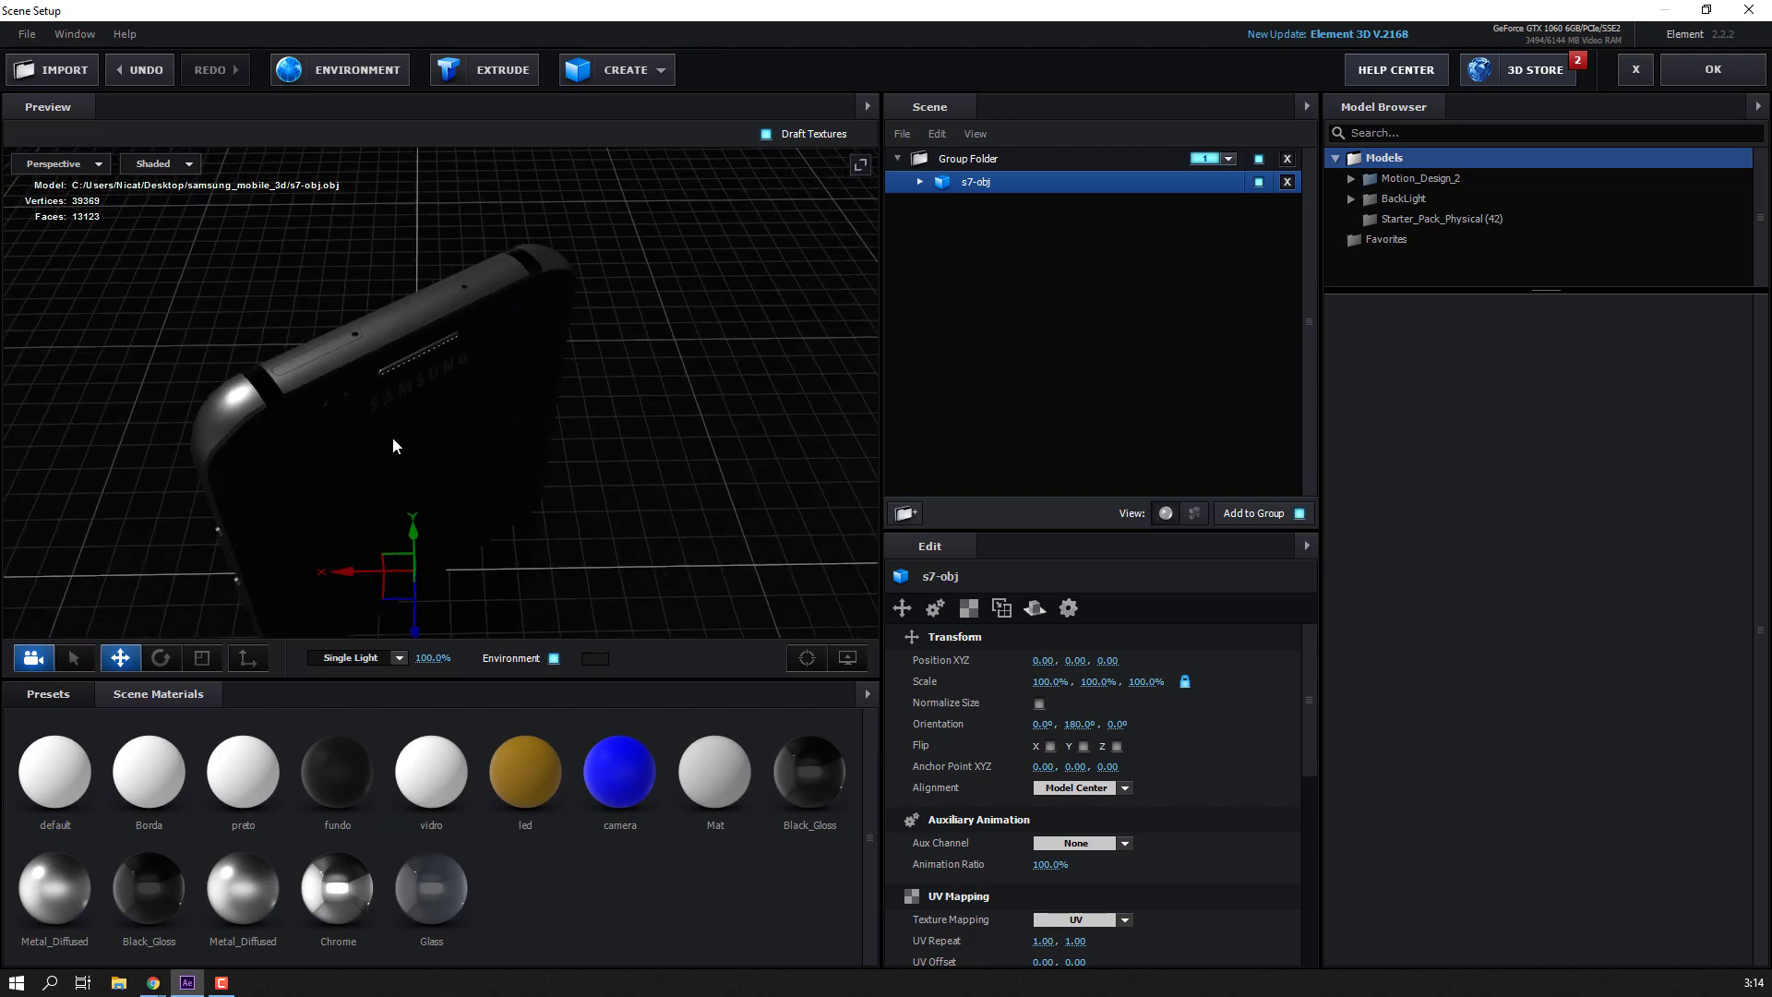
left_click(1713, 70)
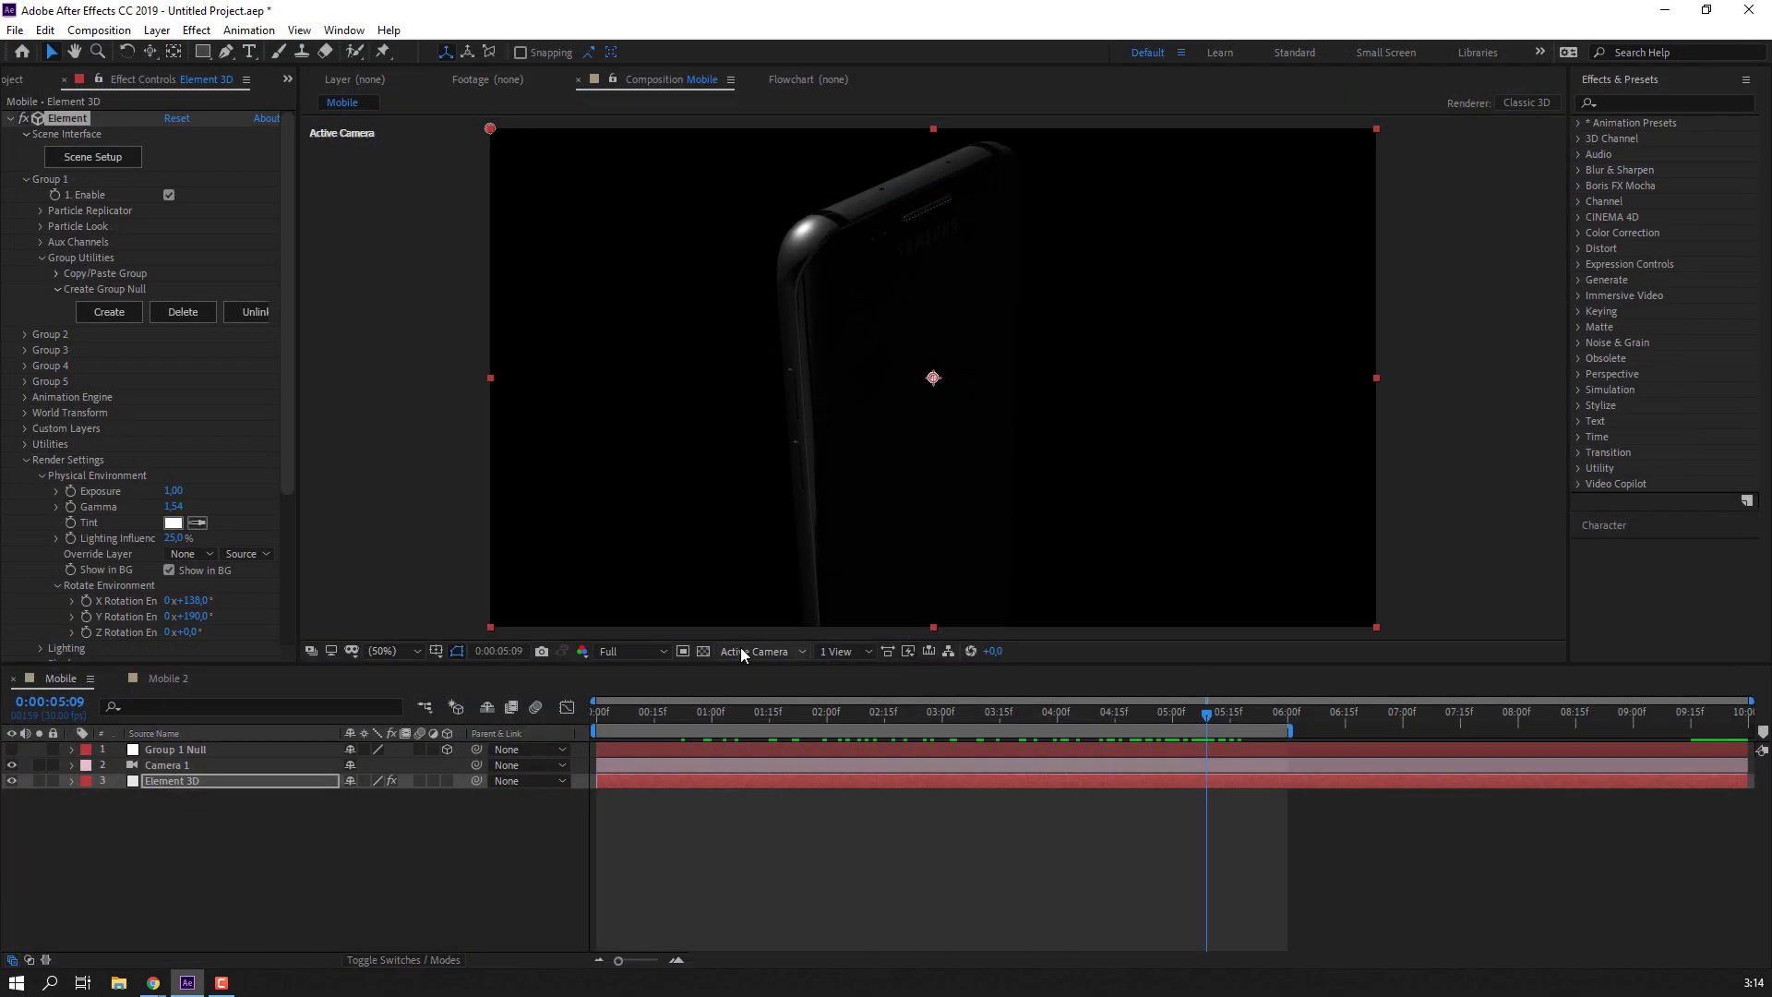
Scrub through the Mobile composition's phone rotation, then switch to Mobile 2.
left_click(606, 715)
left_click_drag(711, 716, 977, 716)
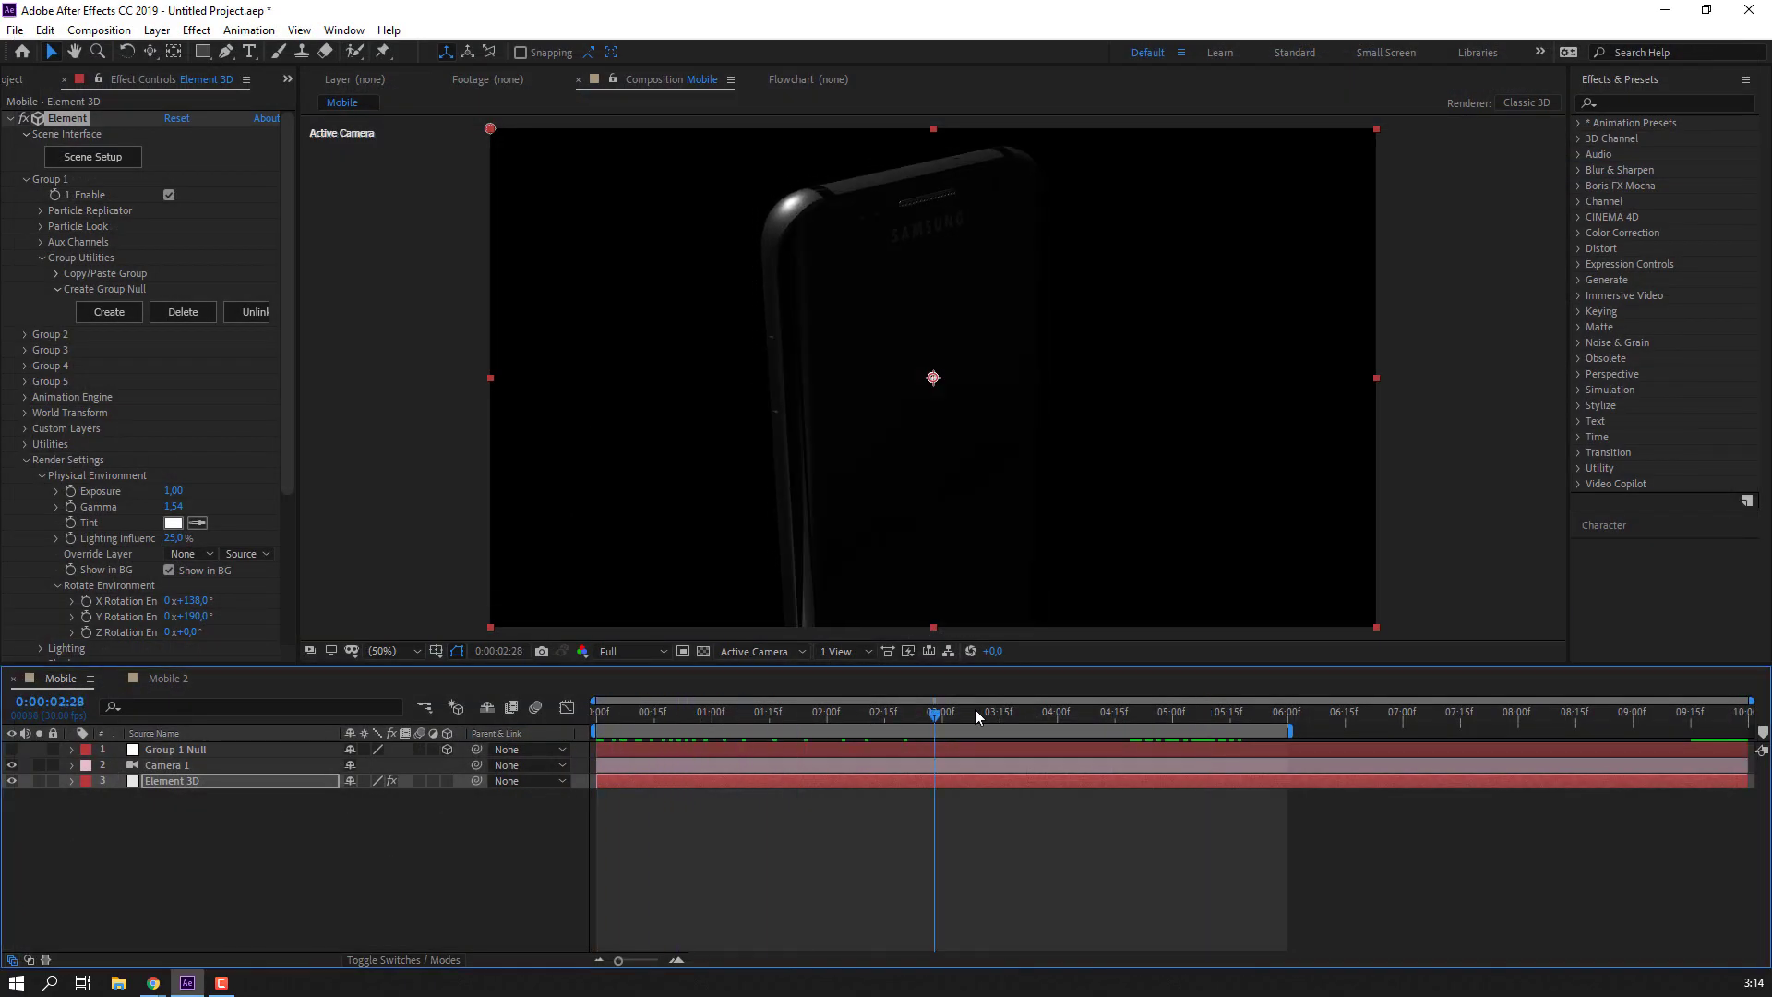
left_click(135, 683)
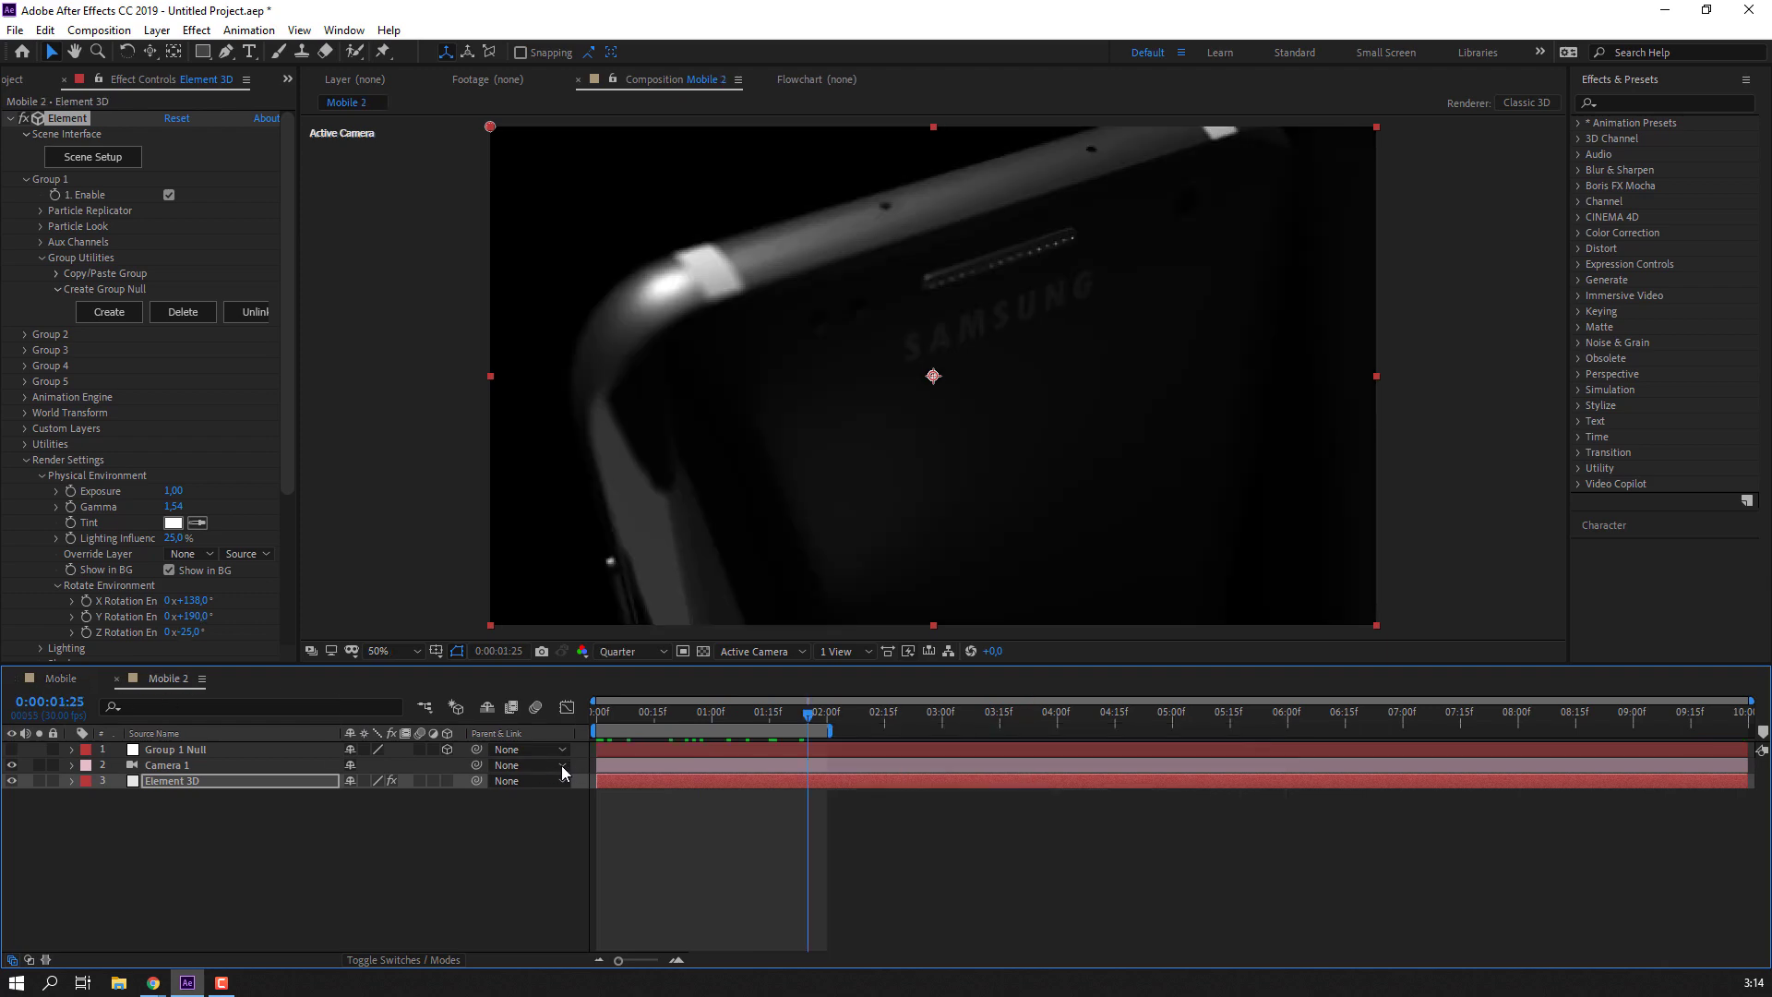
Tilt the Element 3D Scene Setup preview toward the phone's top edge, then return Mobile 2 to frame 0.
left_click(116, 156)
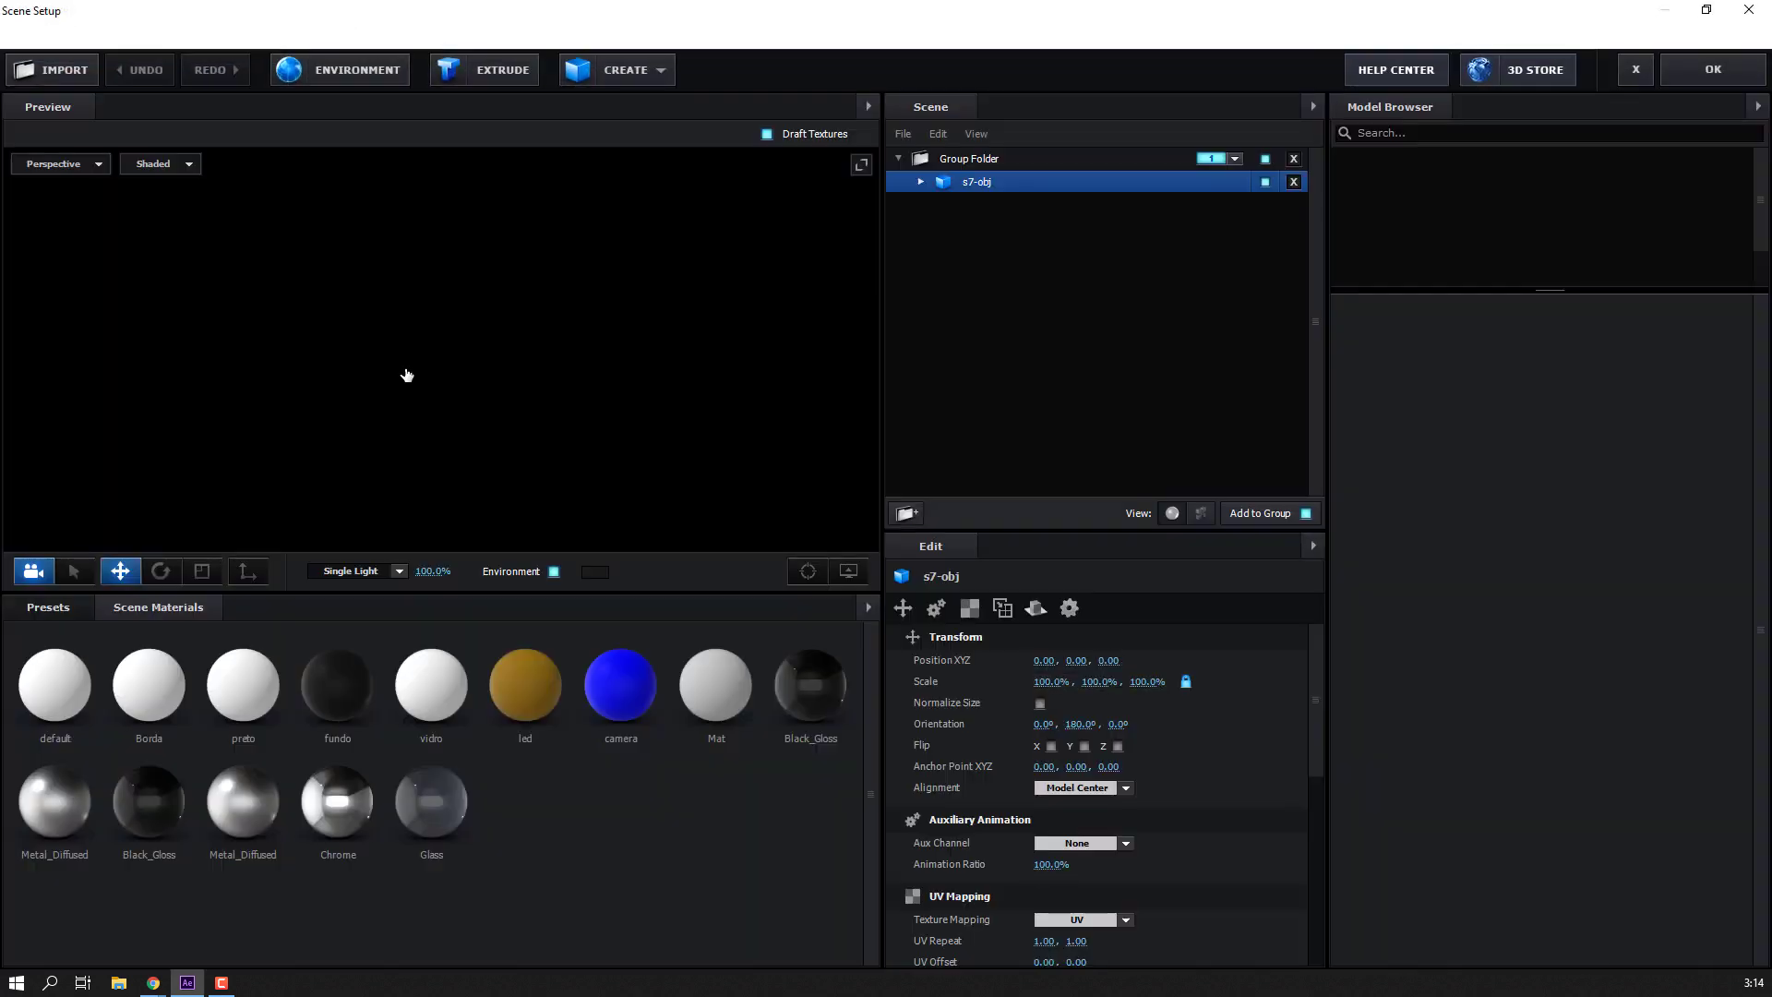
left_click_drag(355, 343, 363, 427)
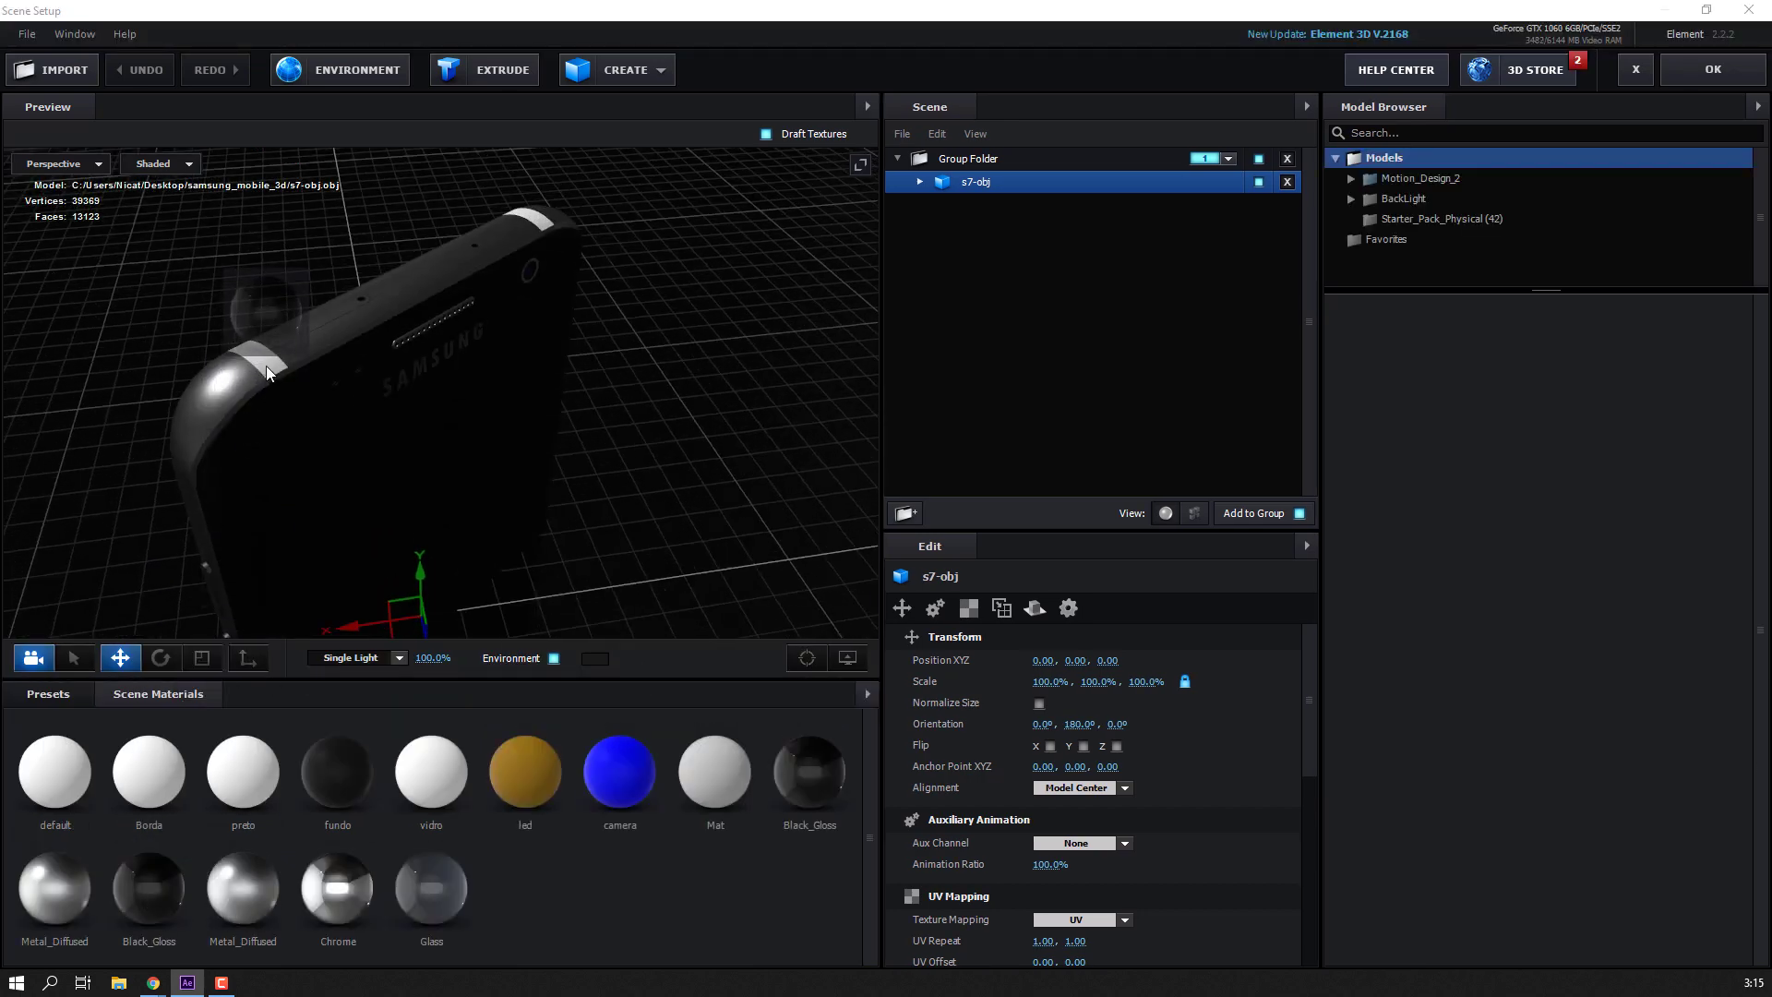
left_click(1713, 69)
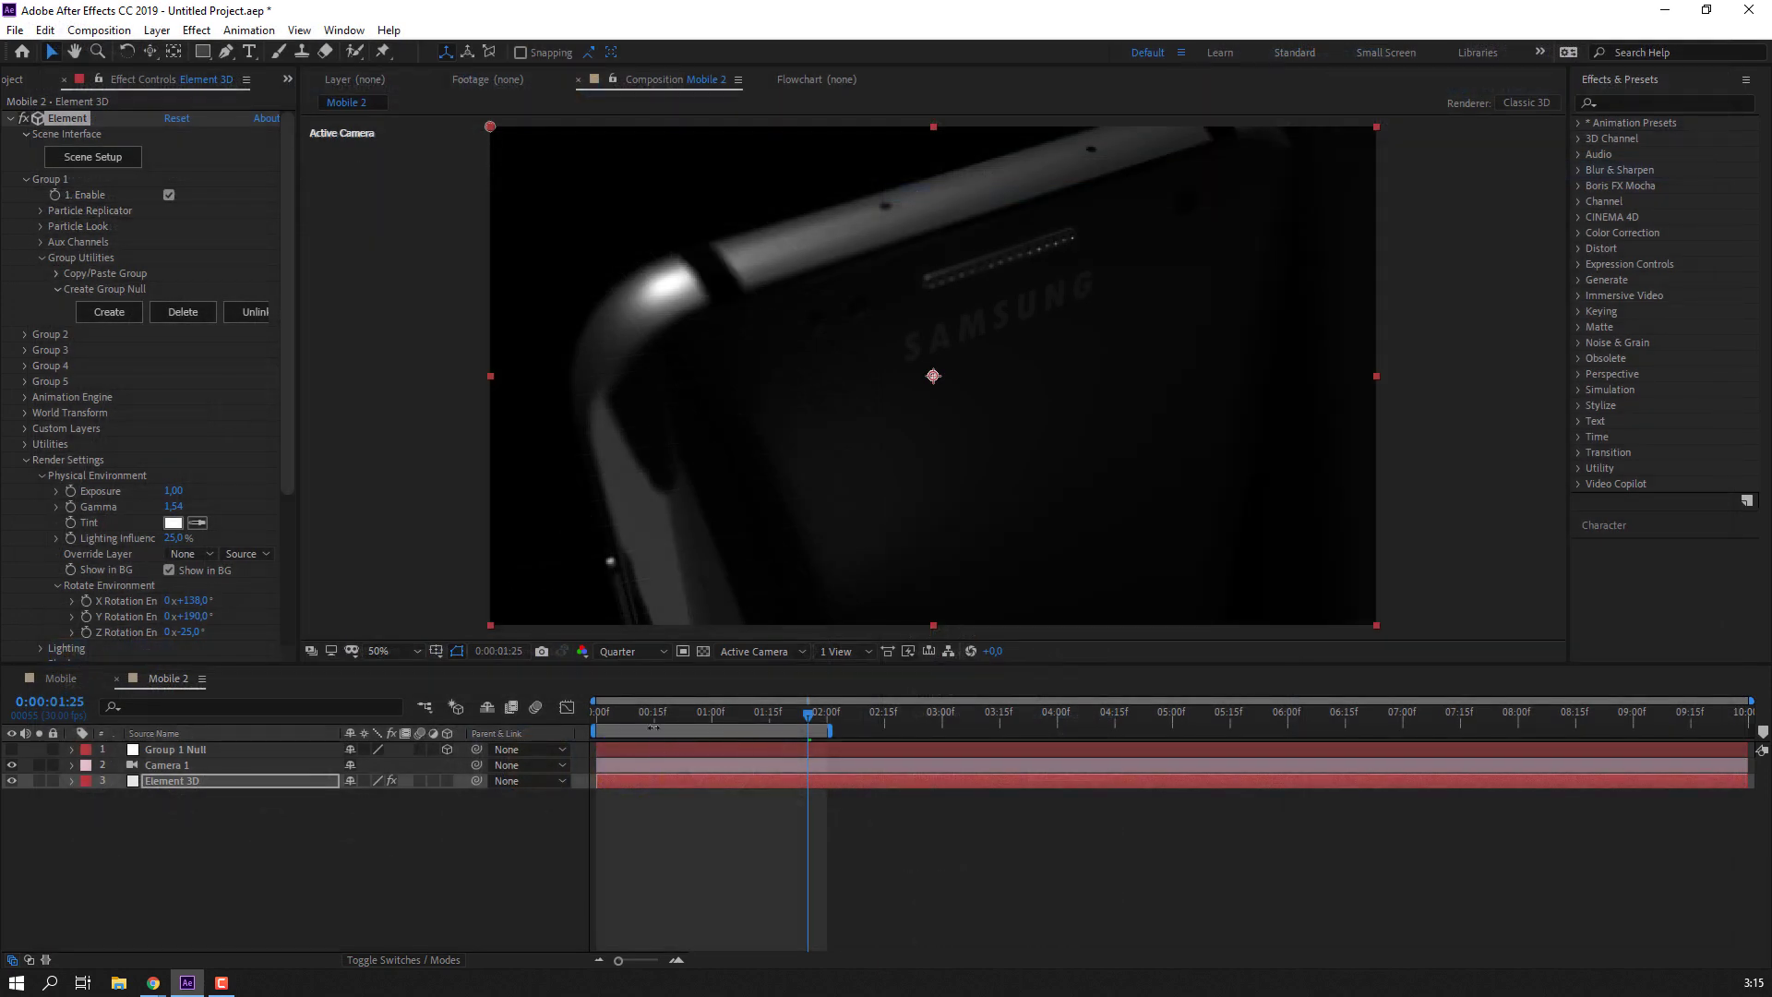
mouse_move(746, 720)
left_mouse_down()
mouse_move(644, 719)
mouse_move(796, 719)
mouse_move(529, 742)
left_mouse_up()
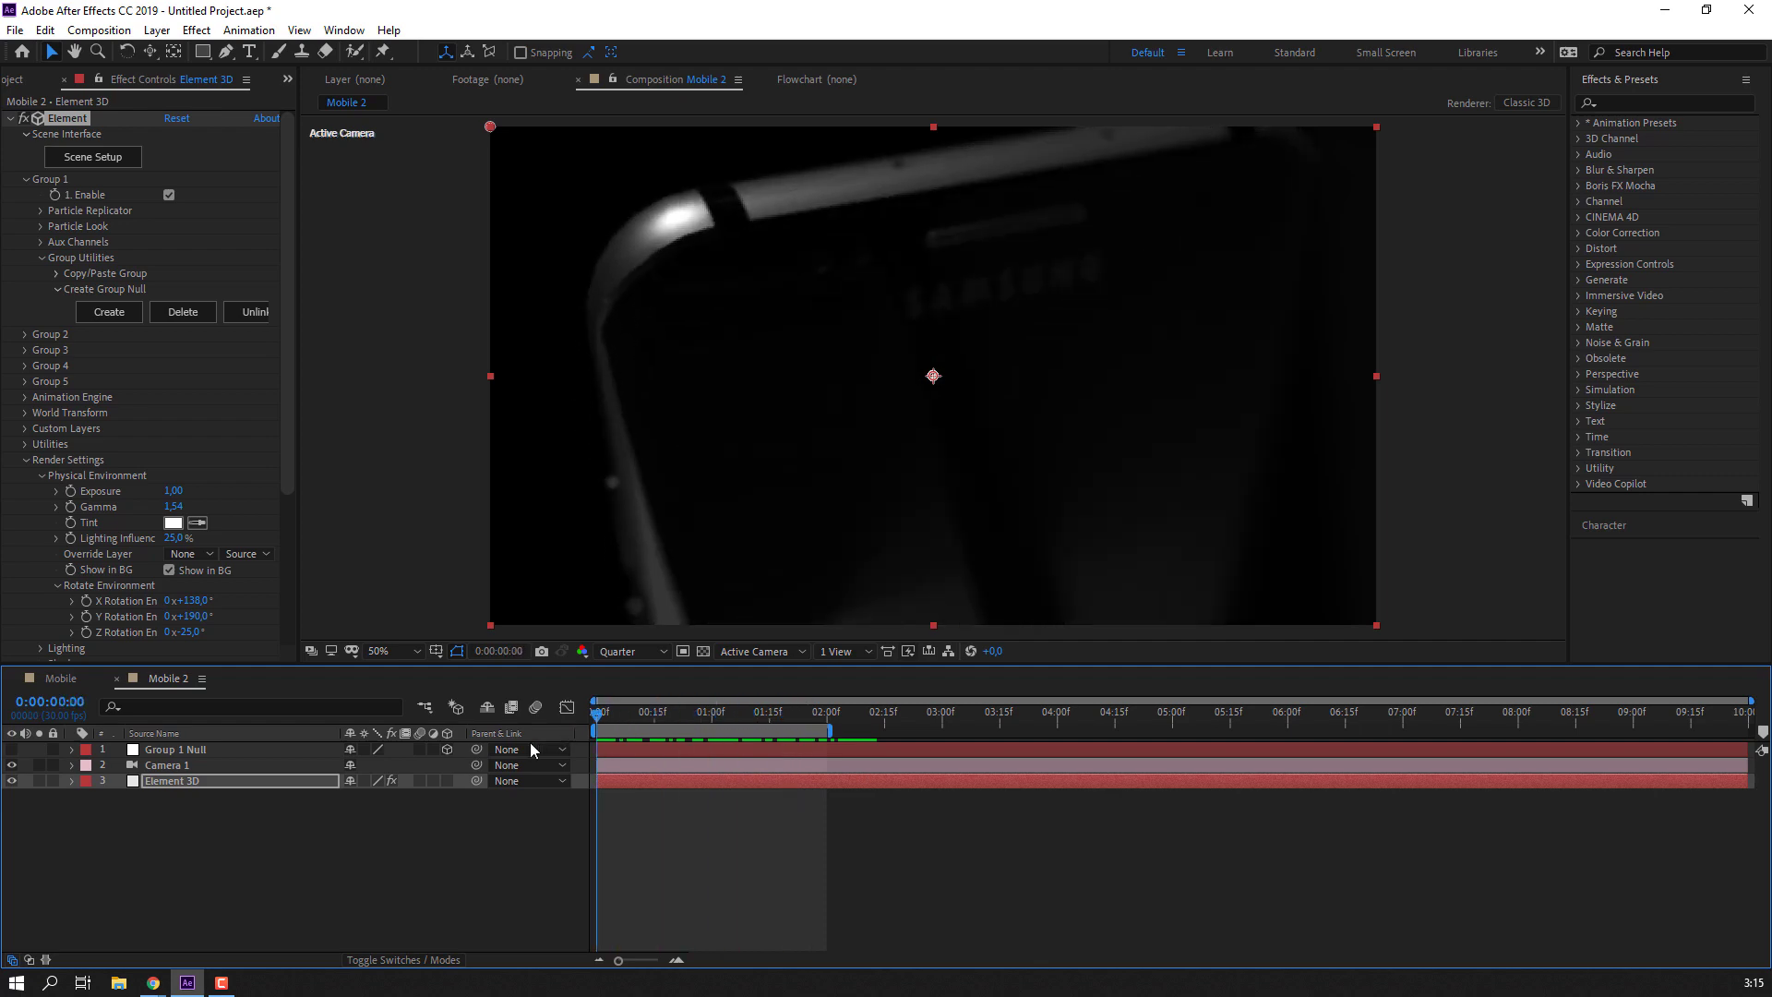
left_click(406, 941)
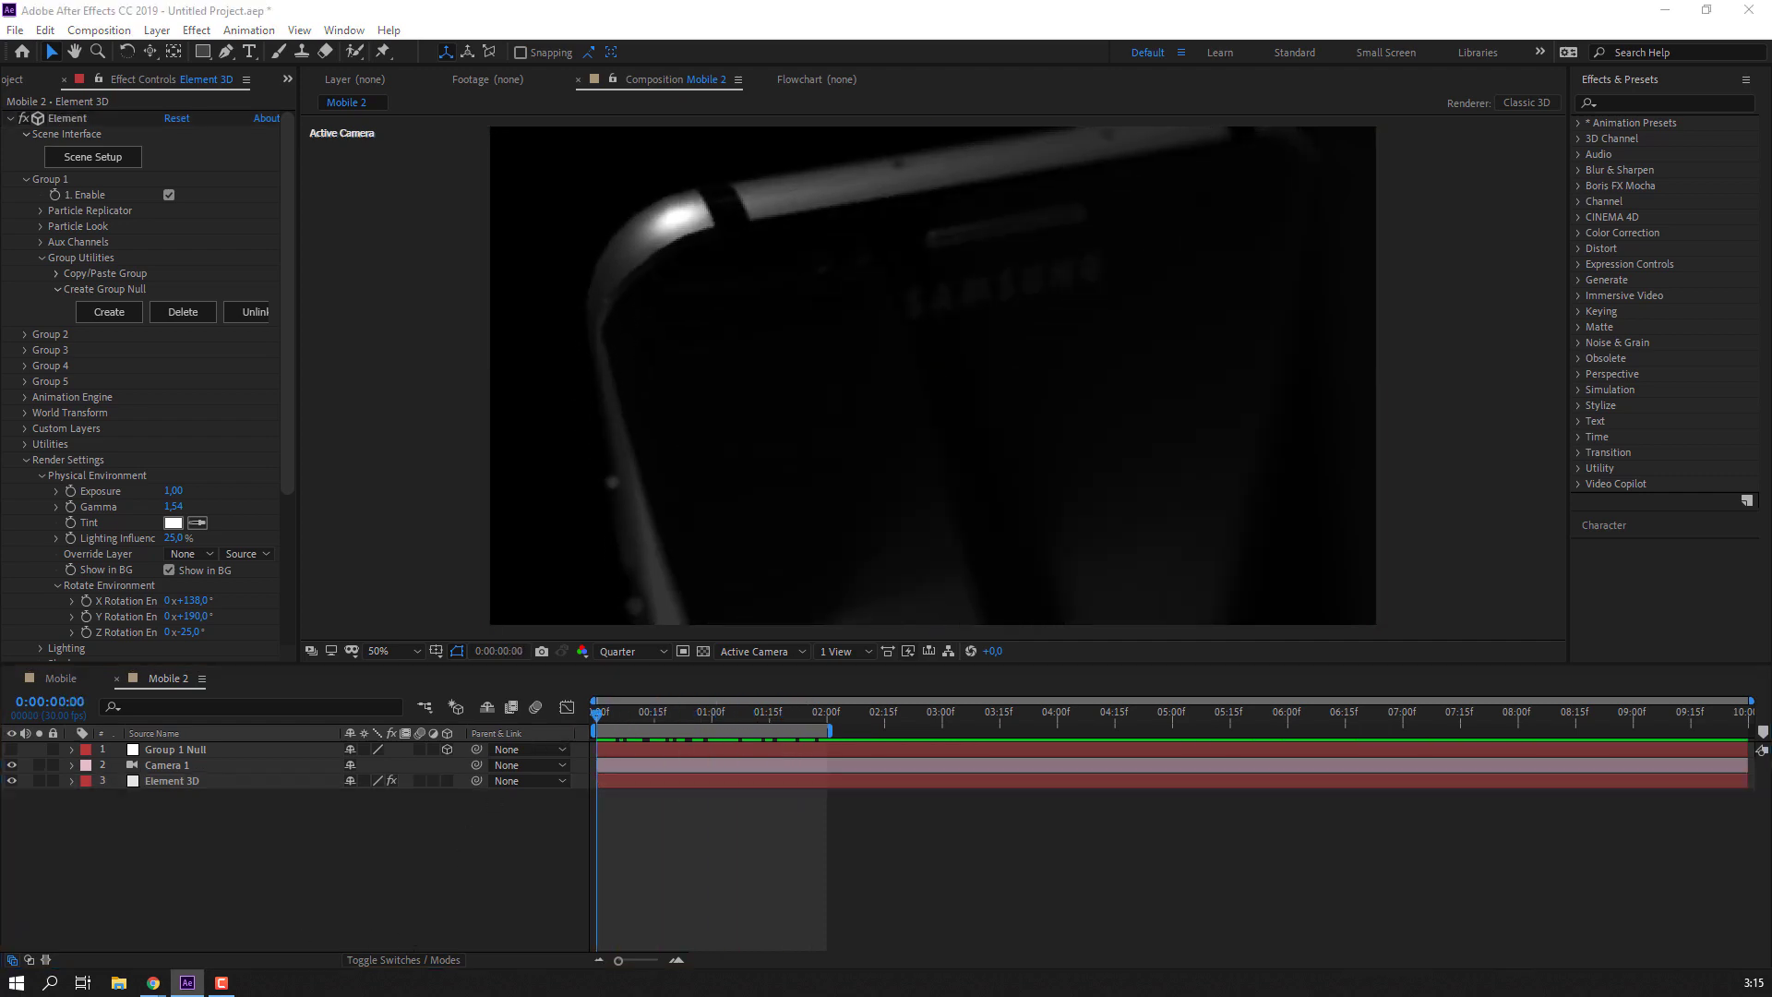